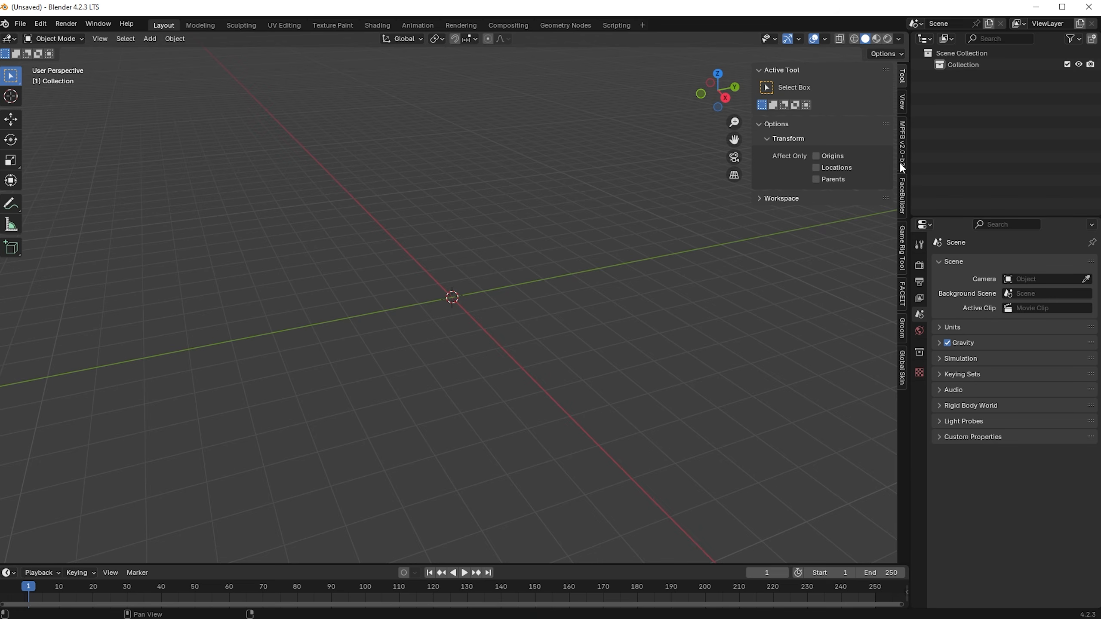
Step: Create a new FaceBuilder head and show it from the front
click(901, 197)
click(821, 98)
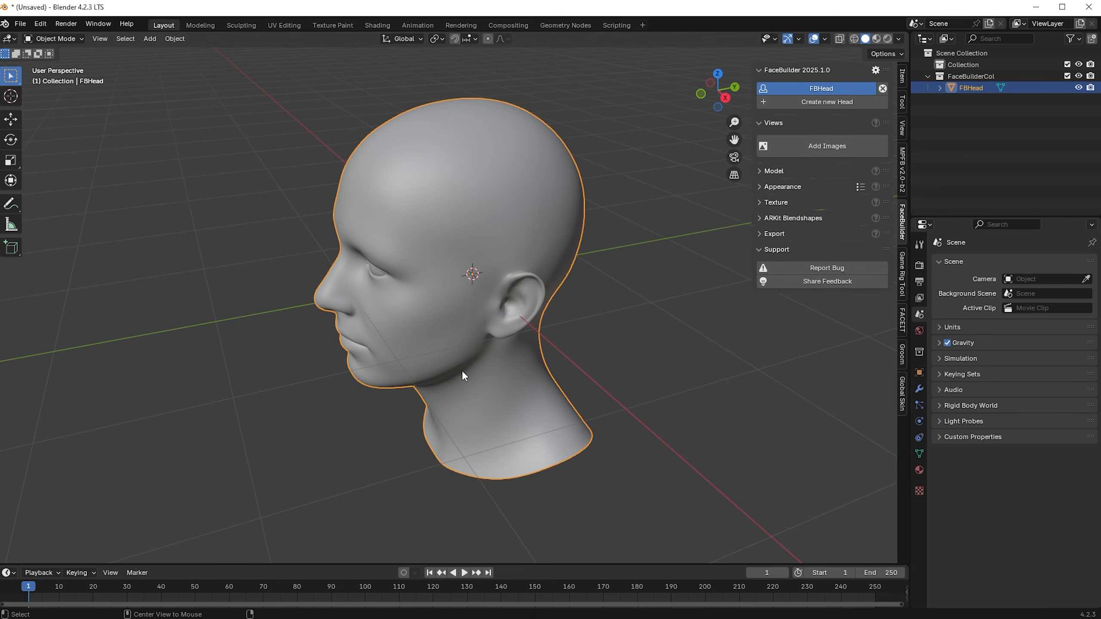
key(KP_1)
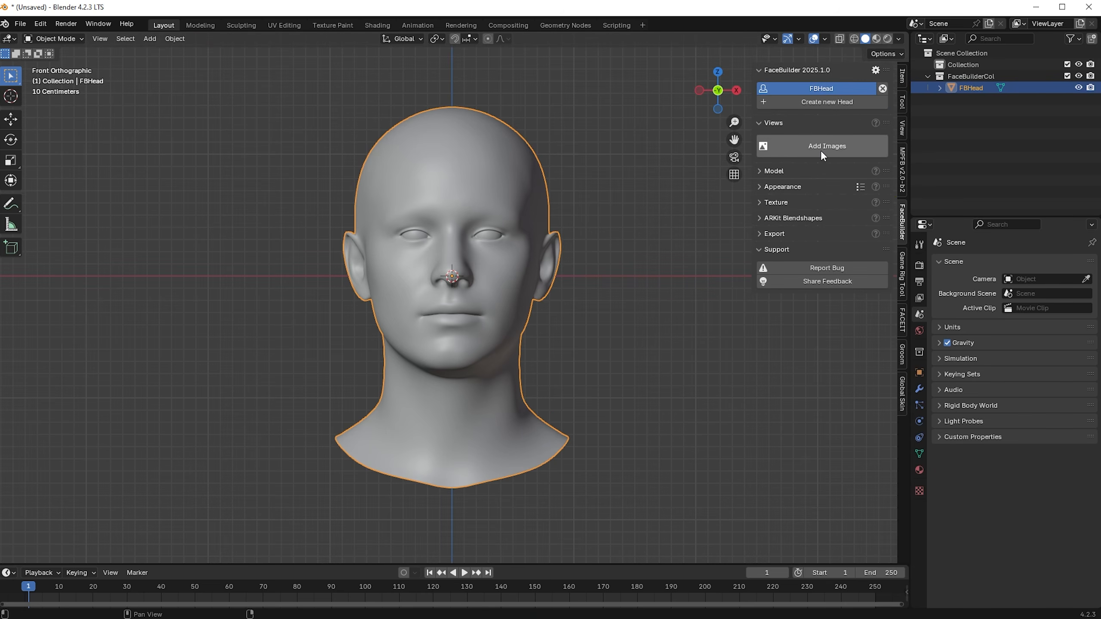
Step: Add the frontal photo VFP_0048.png as a view for the FaceBuilder head
click(814, 146)
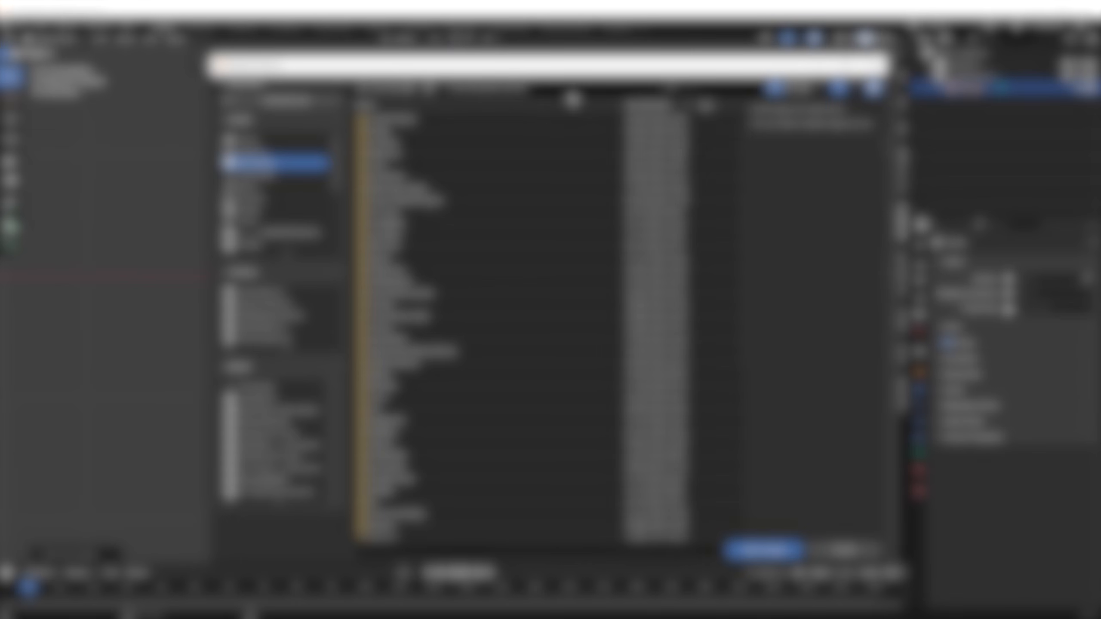
key(ctrl+v)
key(Return)
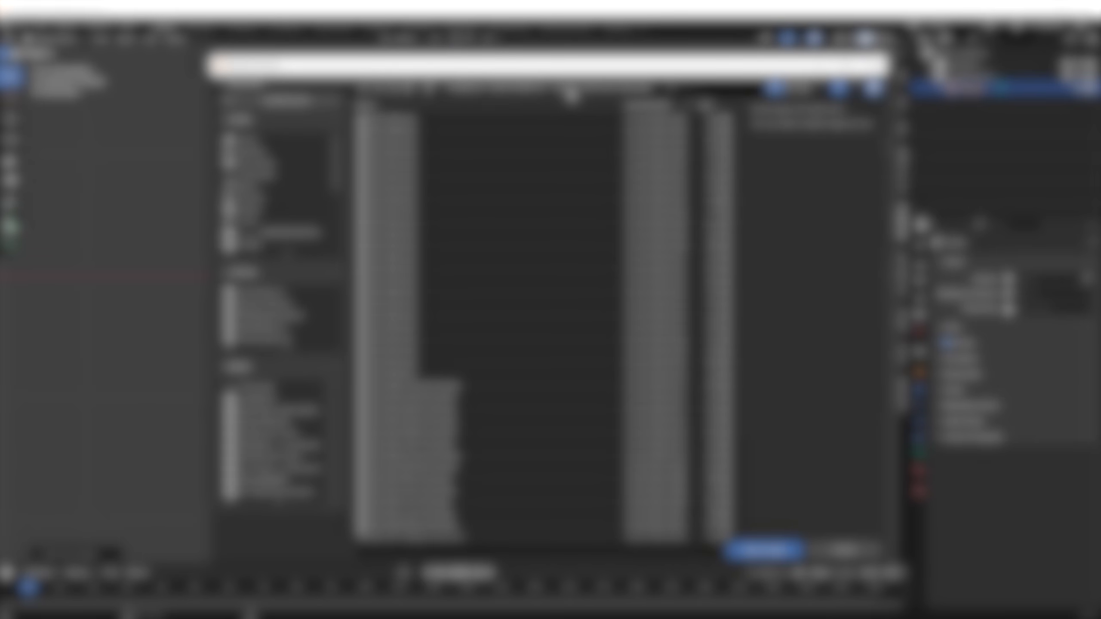
scroll(540, 514, down, 5)
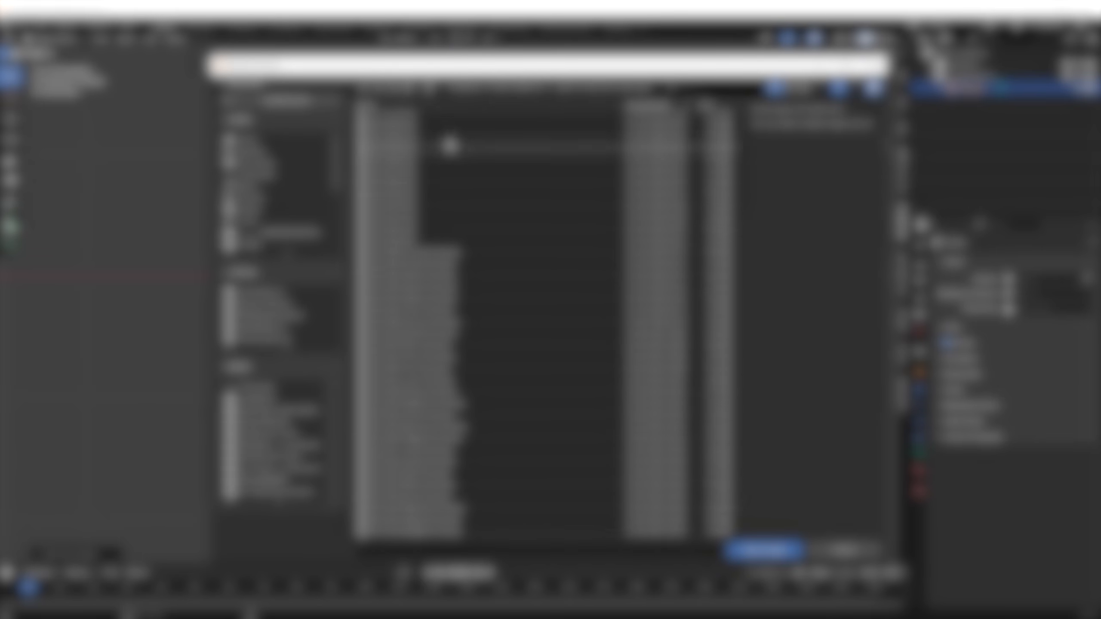
double_click(449, 143)
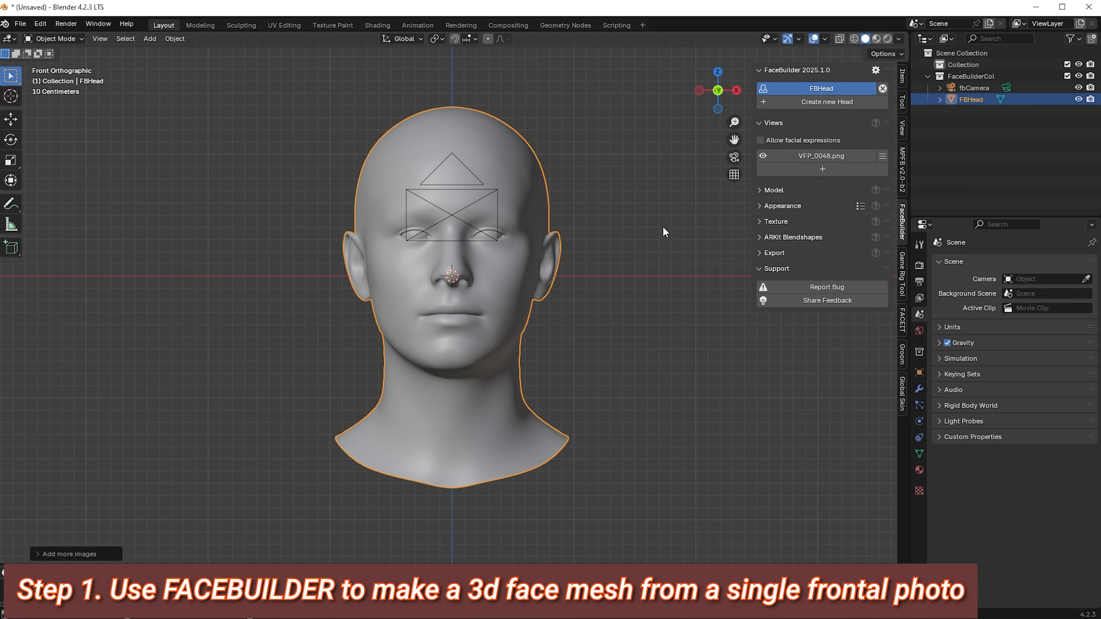
Step: Open the VFP_0048.png view for pinning, with the head mesh auto-aligned to the photographed face
click(824, 156)
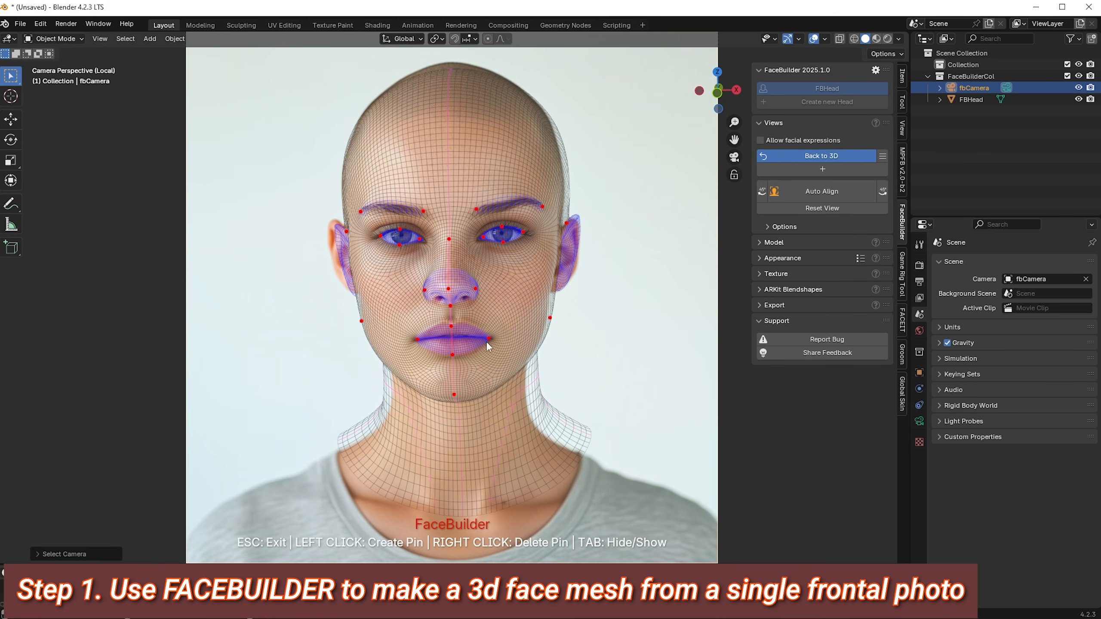
scroll(486, 341, up, 5)
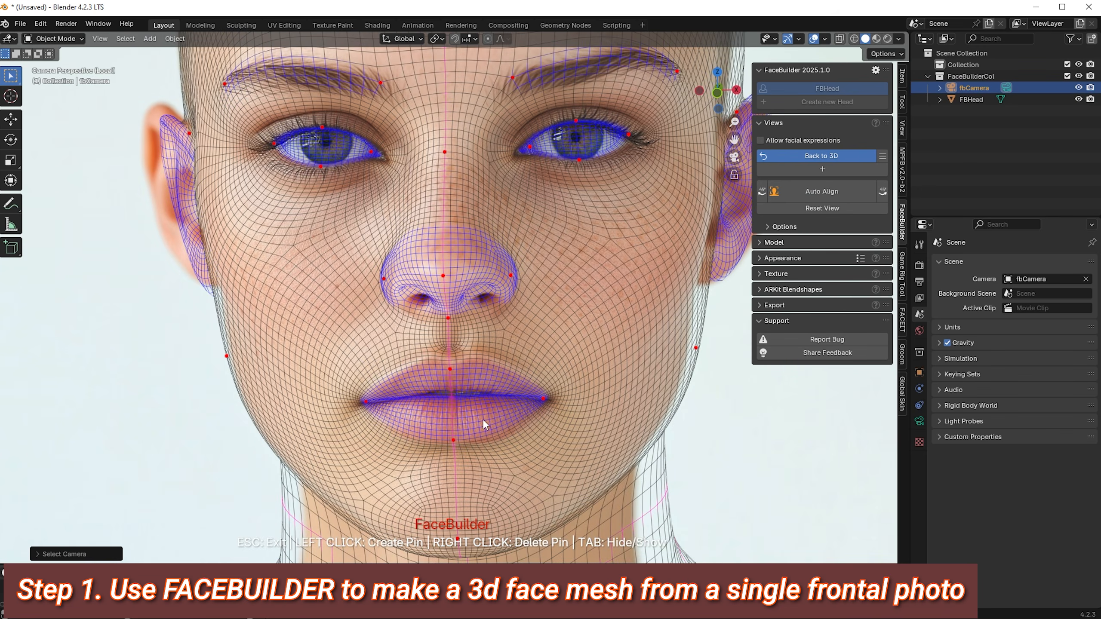
scroll(610, 327, down, 2)
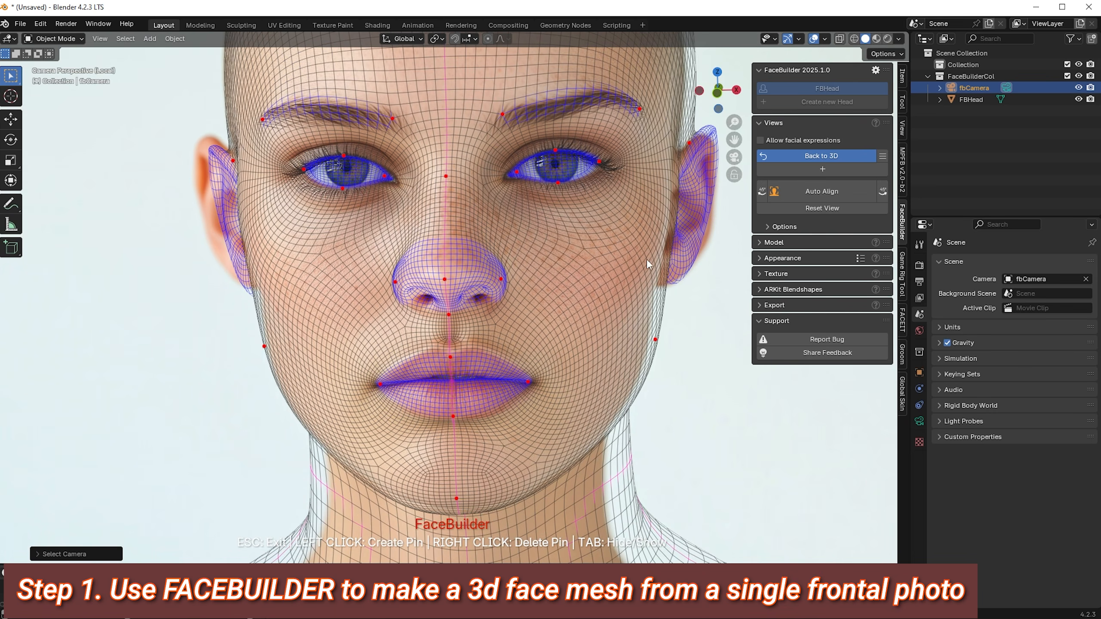
scroll(648, 239, down, 3)
scroll(559, 232, up, 3)
Step: Move the pins at the right-hand ear, both jaw sides and the chin inward to match the face outline
drag(689, 143, 677, 154)
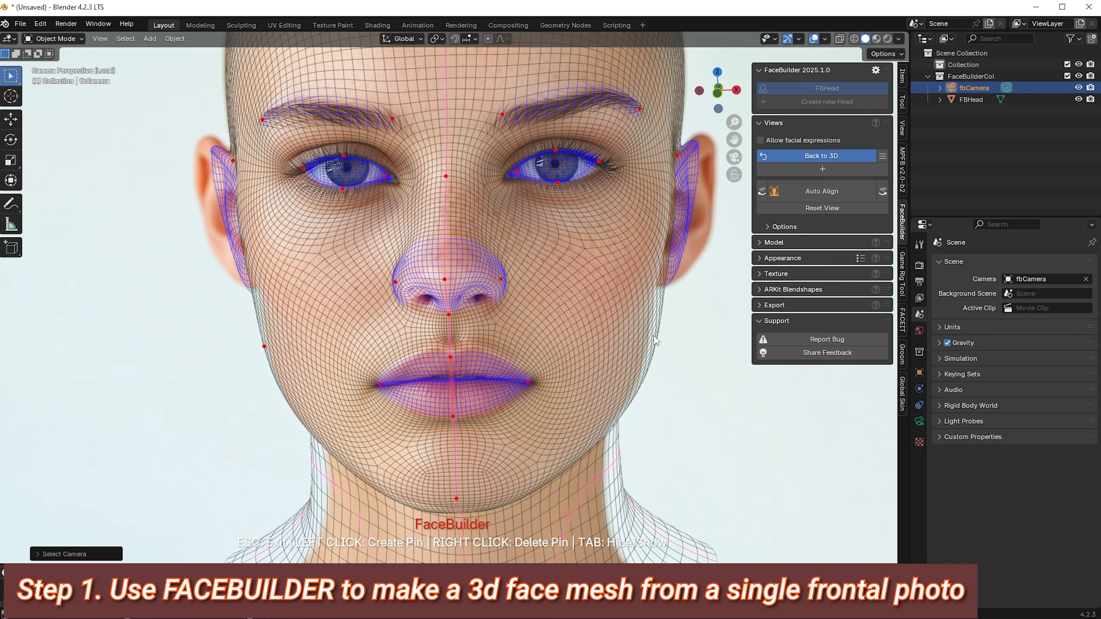
drag(648, 340, 648, 341)
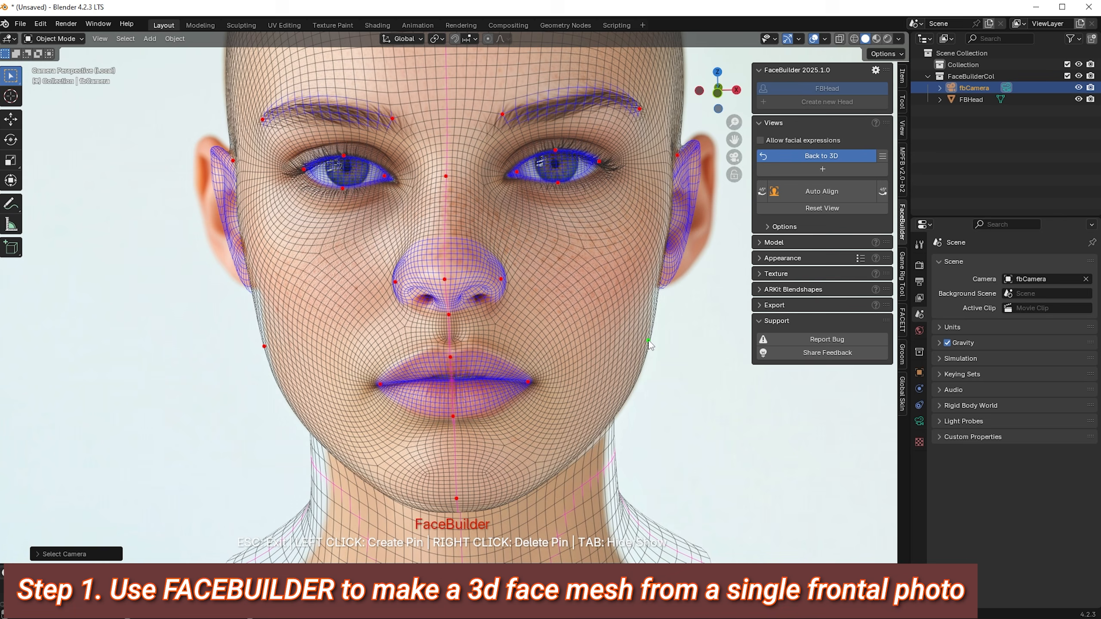
mouse_move(455, 498)
mouse_down()
mouse_move(456, 483)
mouse_move(456, 493)
mouse_up()
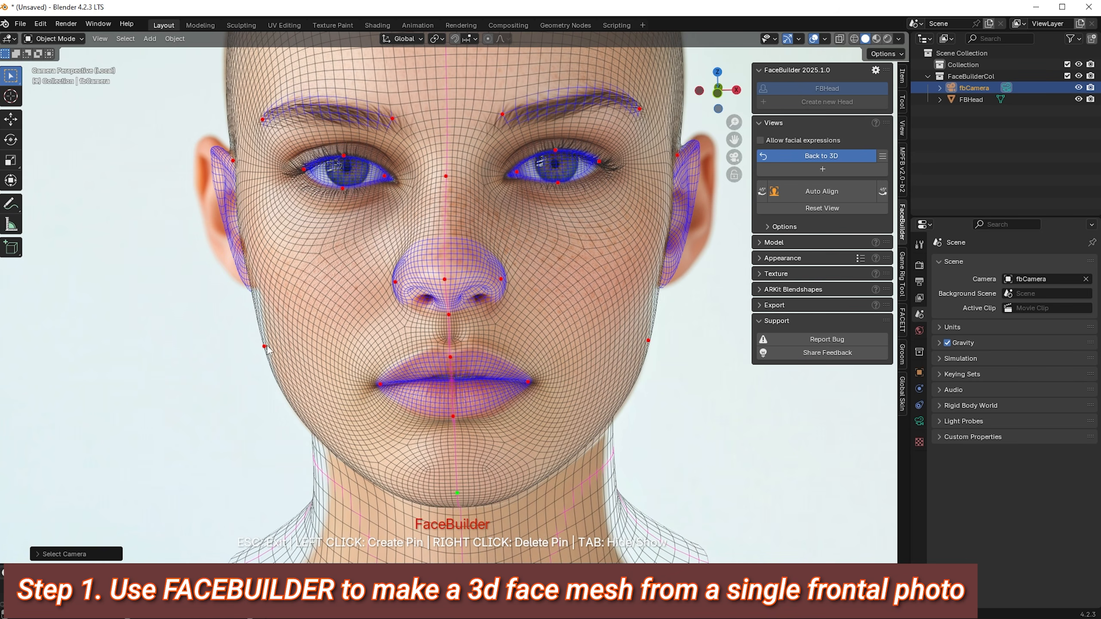
drag(264, 346, 269, 346)
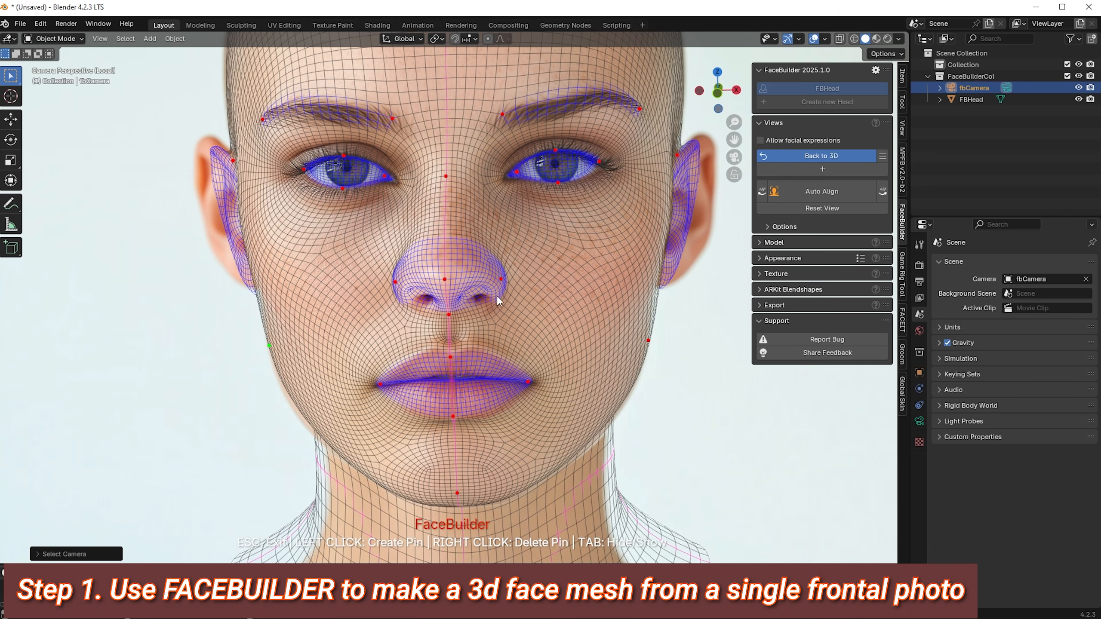
Step: Add pins around both nostrils and the nose wing to fit the nose mesh to the photo
scroll(422, 329, up, 5)
click(373, 277)
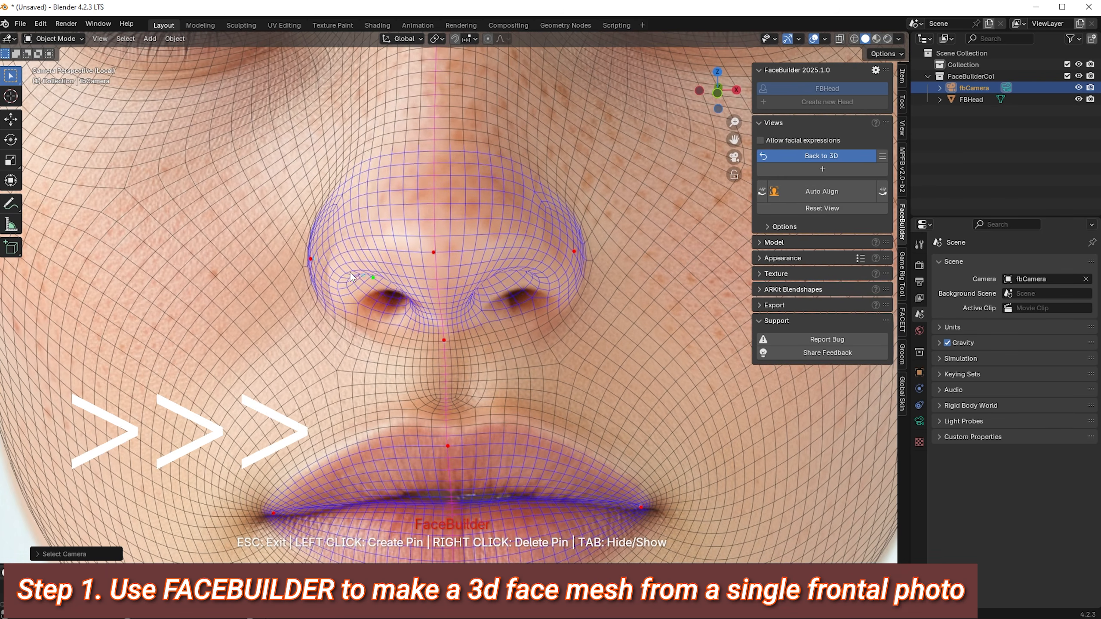
click(393, 317)
click(544, 304)
click(556, 253)
scroll(499, 439, down, 3)
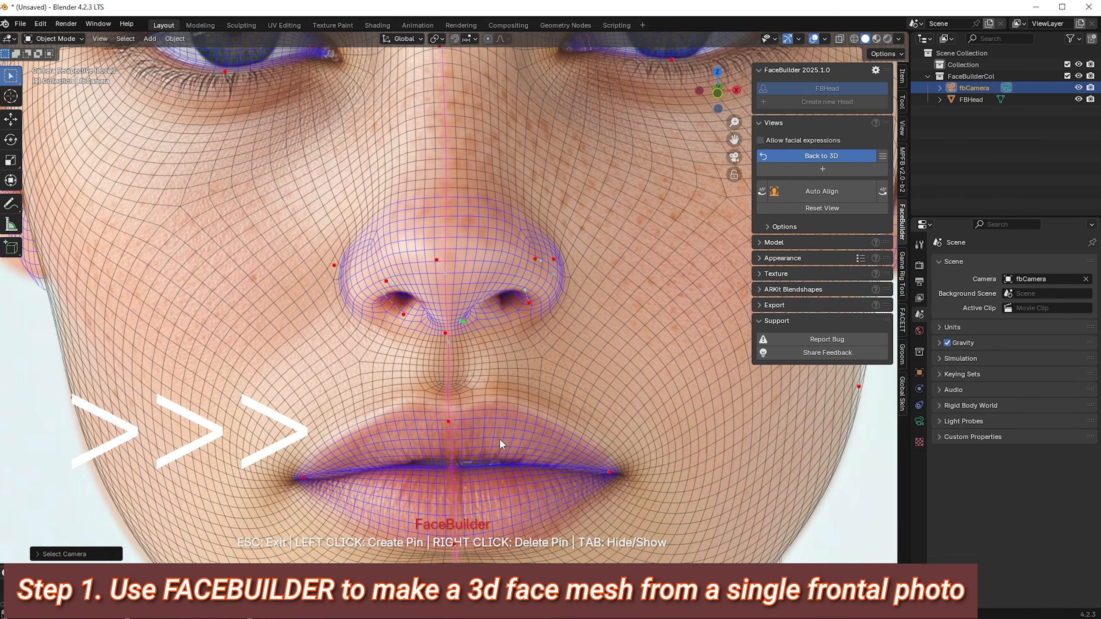
Step: Pin the centre of the lip line and both mouth corners to the mouth in the photo
scroll(481, 323, up, 5)
click(464, 390)
click(758, 415)
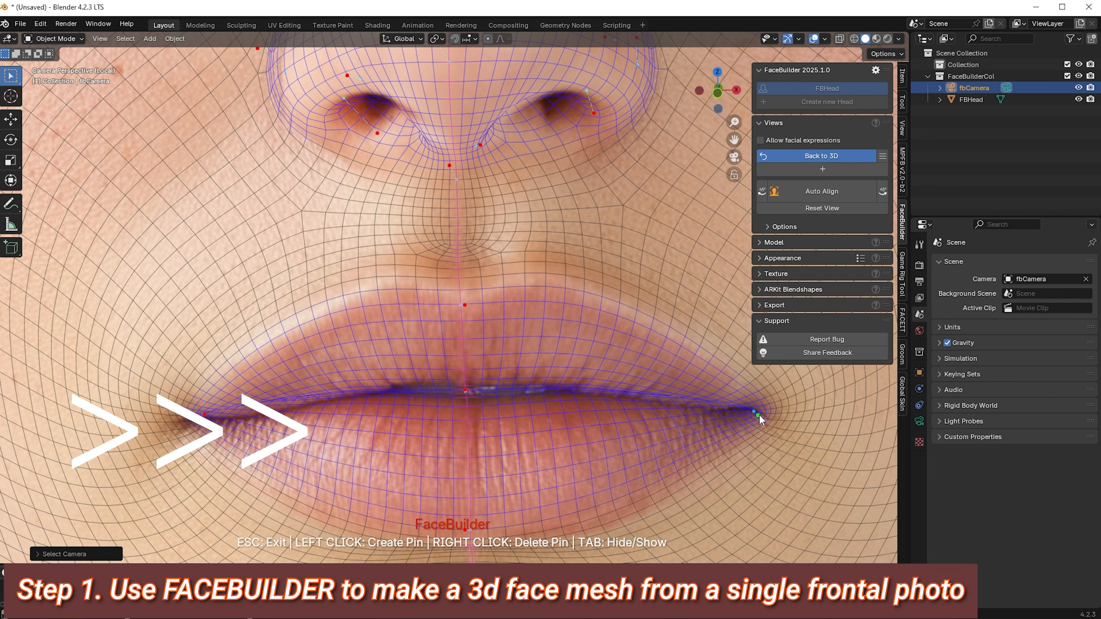
drag(204, 414, 190, 420)
click(239, 420)
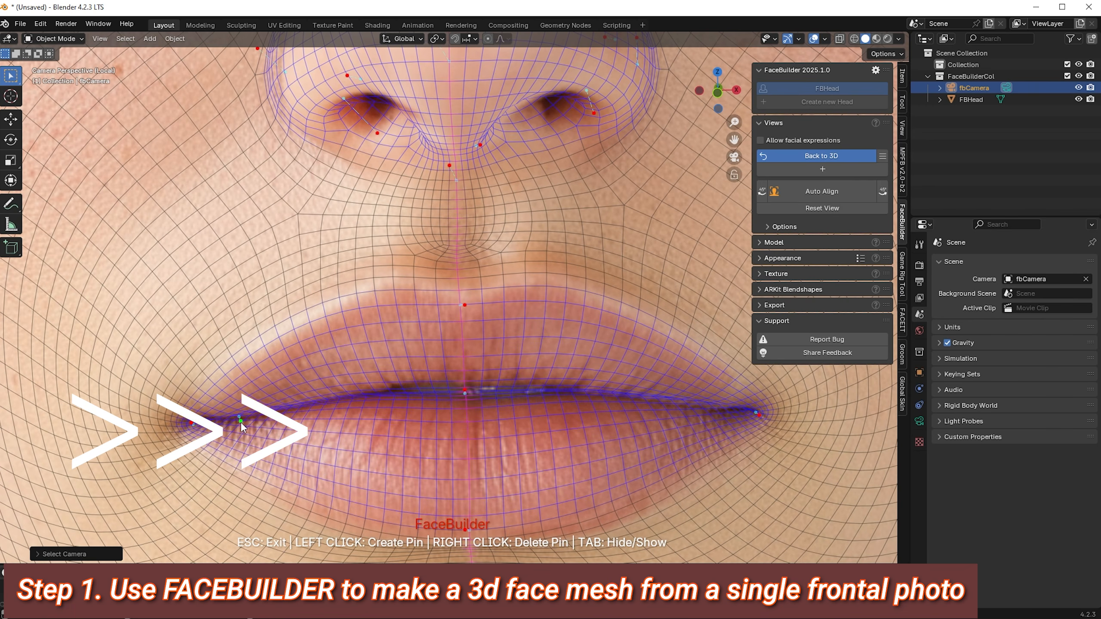
Step: Pin the mesh along the parting line of the lips and align the lower lip's bottom edge with the photo
drag(276, 408, 277, 417)
click(323, 407)
drag(403, 394, 428, 390)
click(532, 392)
click(717, 410)
scroll(464, 459, down, 2)
drag(461, 459, 463, 465)
scroll(545, 254, down, 1)
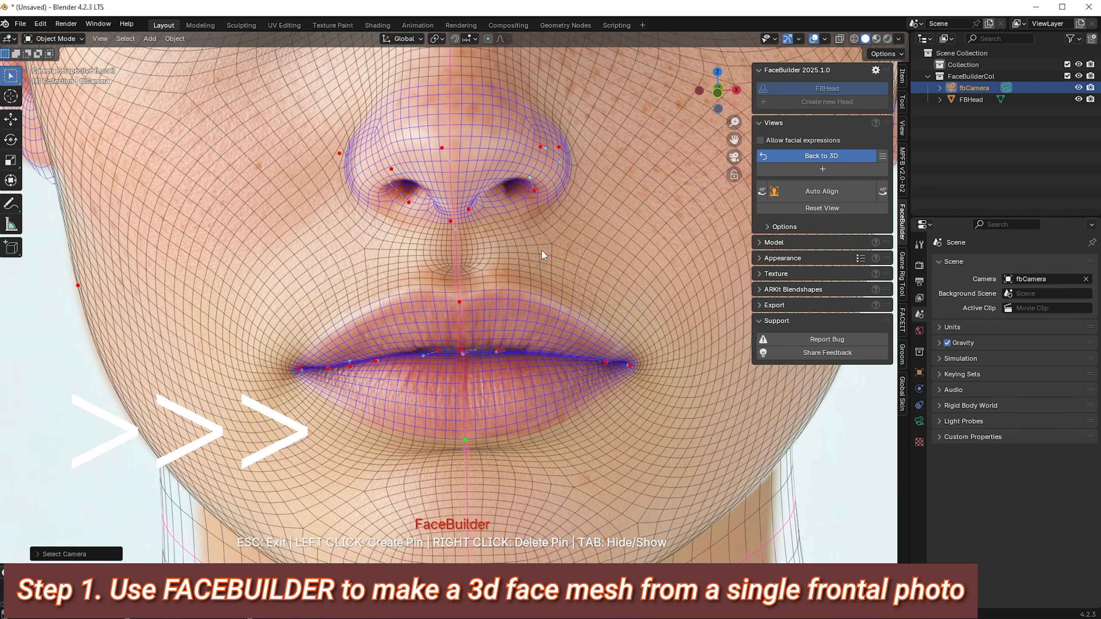
Step: Fit the corners, lower lid and upper lid of the photo's left-hand eye by moving and adding pins
shift+middle_drag(563, 258, 569, 150)
scroll(570, 150, down, 3)
shift+middle_drag(442, 182, 520, 303)
scroll(523, 306, up, 6)
drag(525, 307, 557, 303)
drag(352, 343, 349, 327)
drag(180, 269, 149, 314)
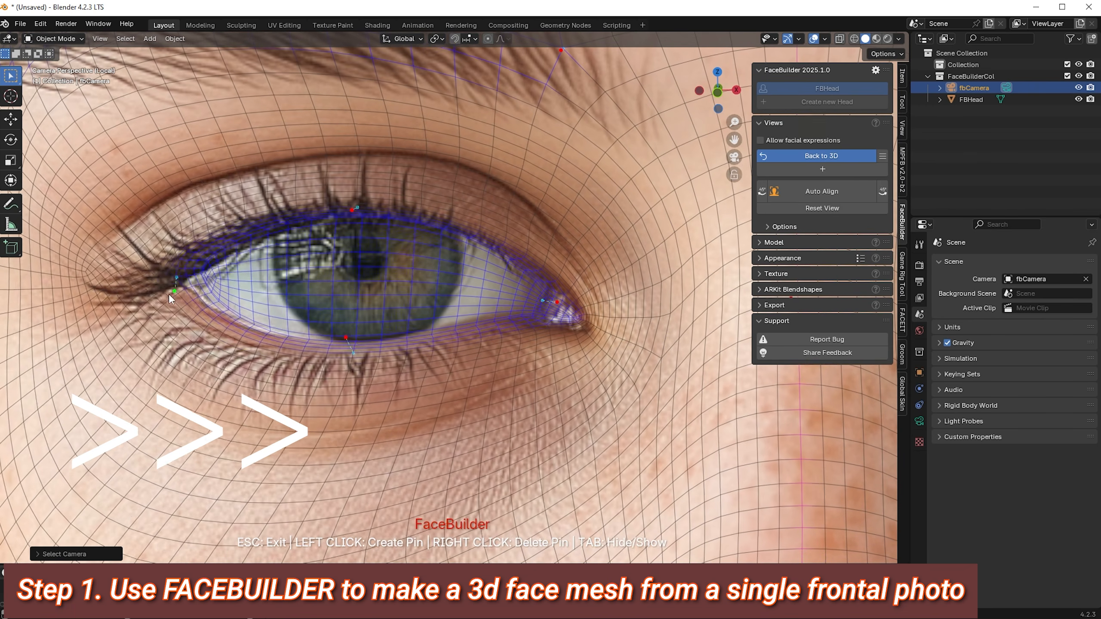
drag(255, 322, 258, 315)
drag(352, 211, 386, 218)
scroll(399, 161, down, 2)
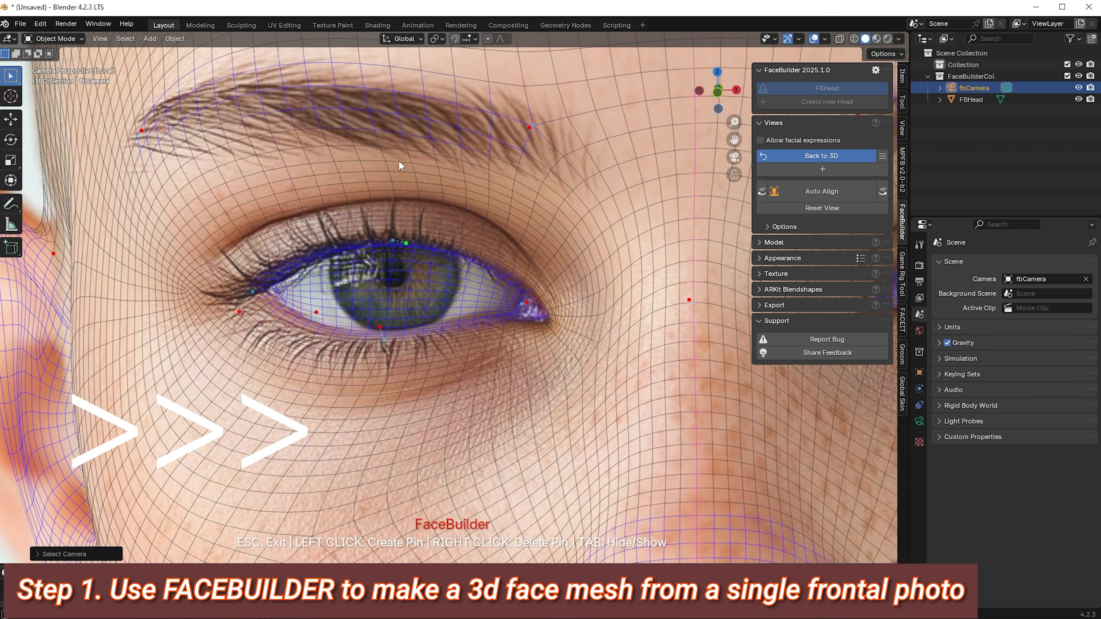
Step: Align the outer end, arch and inner end of the photo's left-hand eyebrow using pins
shift+middle_drag(399, 161, 435, 222)
drag(177, 191, 164, 204)
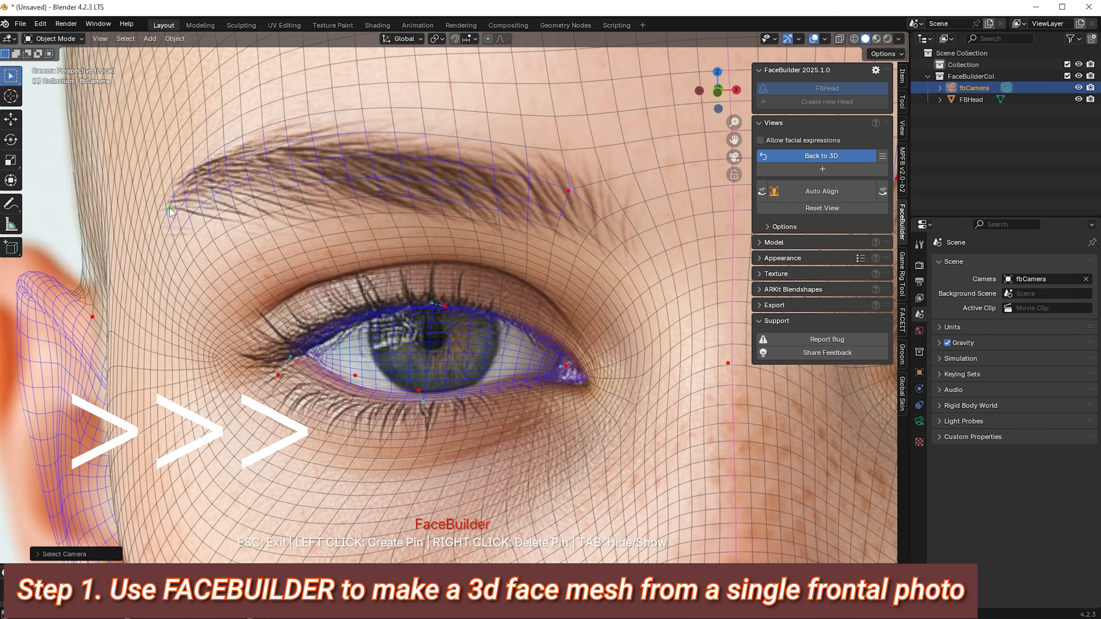
drag(257, 141, 256, 151)
drag(564, 188, 634, 228)
scroll(680, 240, down, 1)
Step: Fit the corners, lower lid and upper lid of the photo's right-hand eye by moving and adding pins
shift+middle_drag(683, 240, 633, 242)
scroll(632, 243, down, 3)
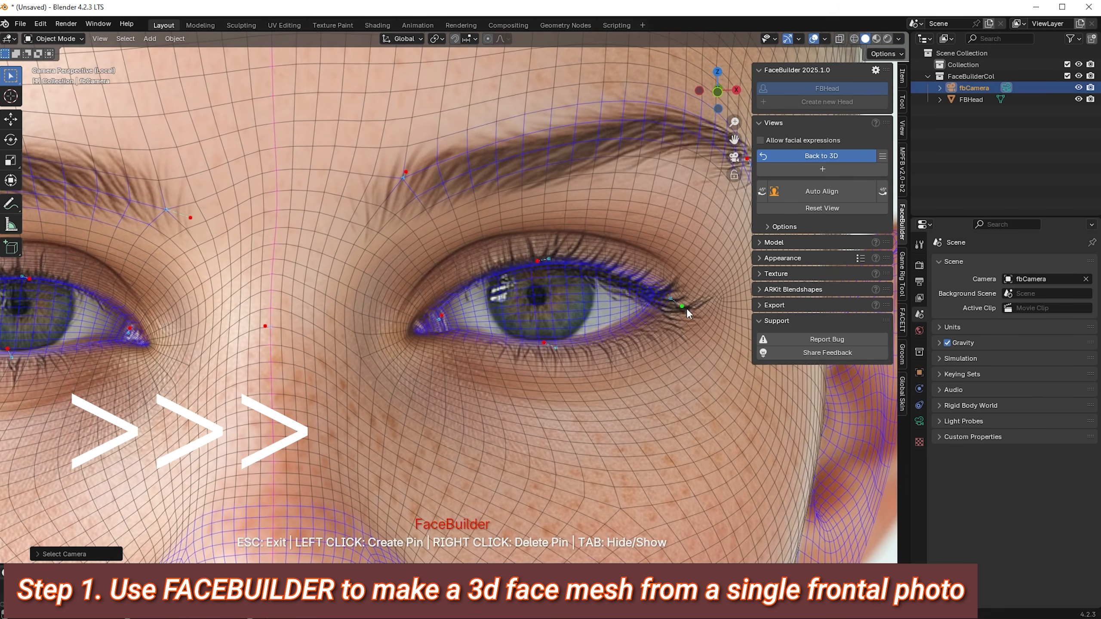
shift+middle_drag(687, 307, 657, 225)
scroll(657, 225, up, 3)
scroll(662, 156, down, 3)
shift+middle_drag(662, 156, 582, 172)
drag(614, 200, 632, 214)
scroll(471, 316, up, 4)
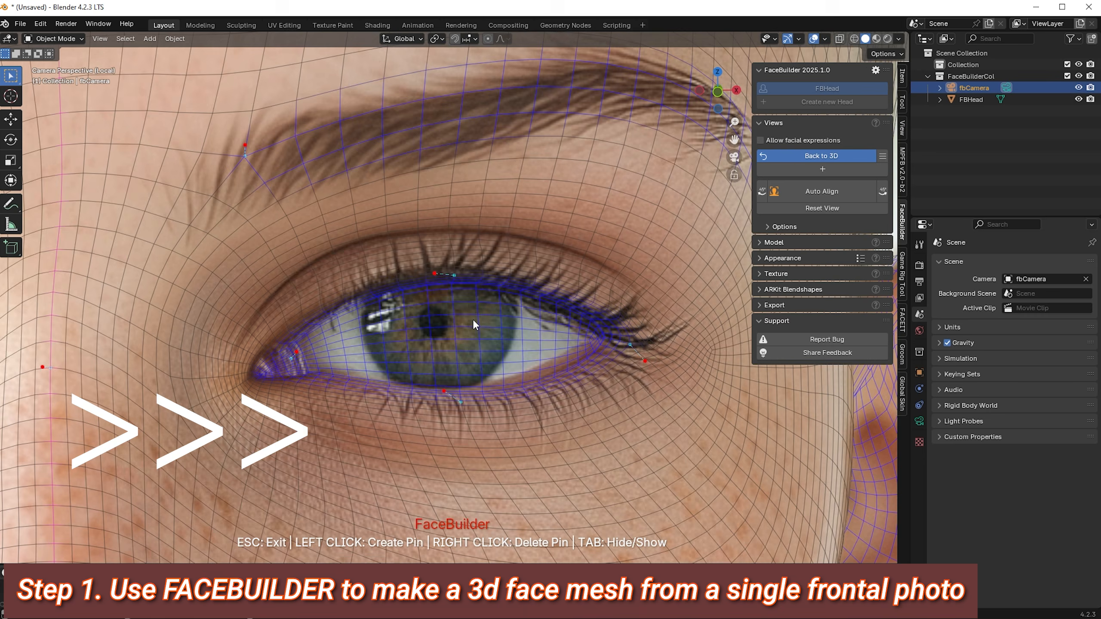
drag(253, 369, 246, 369)
drag(438, 423, 436, 416)
drag(435, 273, 434, 277)
Step: Fit the mesh to the photo's upper skull outline with a pin and check the overall face alignment
scroll(463, 303, down, 4)
scroll(462, 309, down, 5)
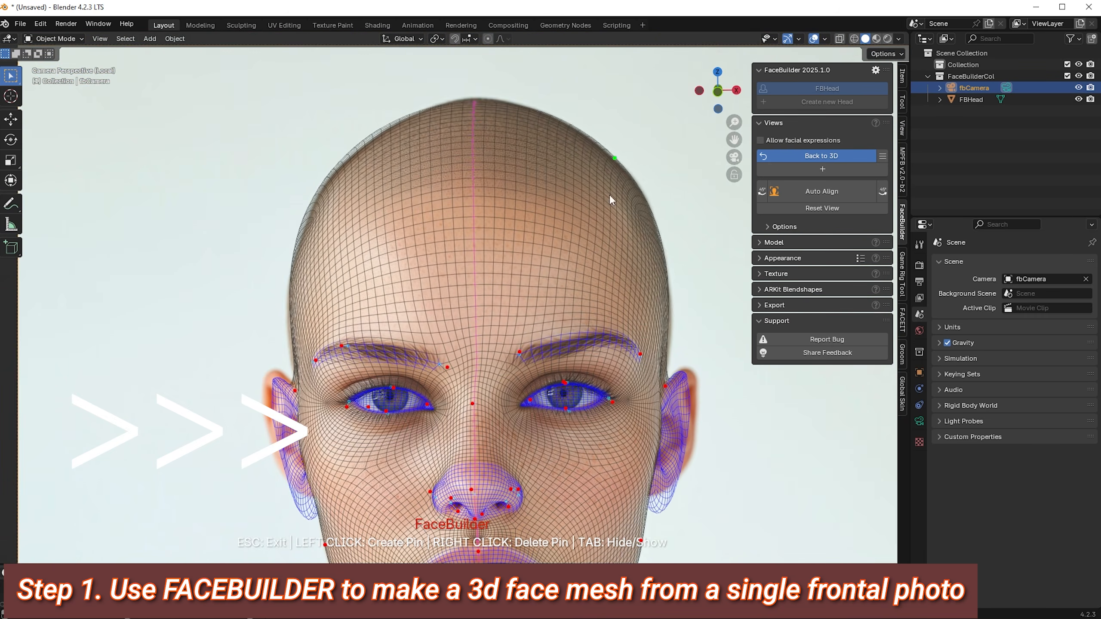
scroll(610, 202, up, 4)
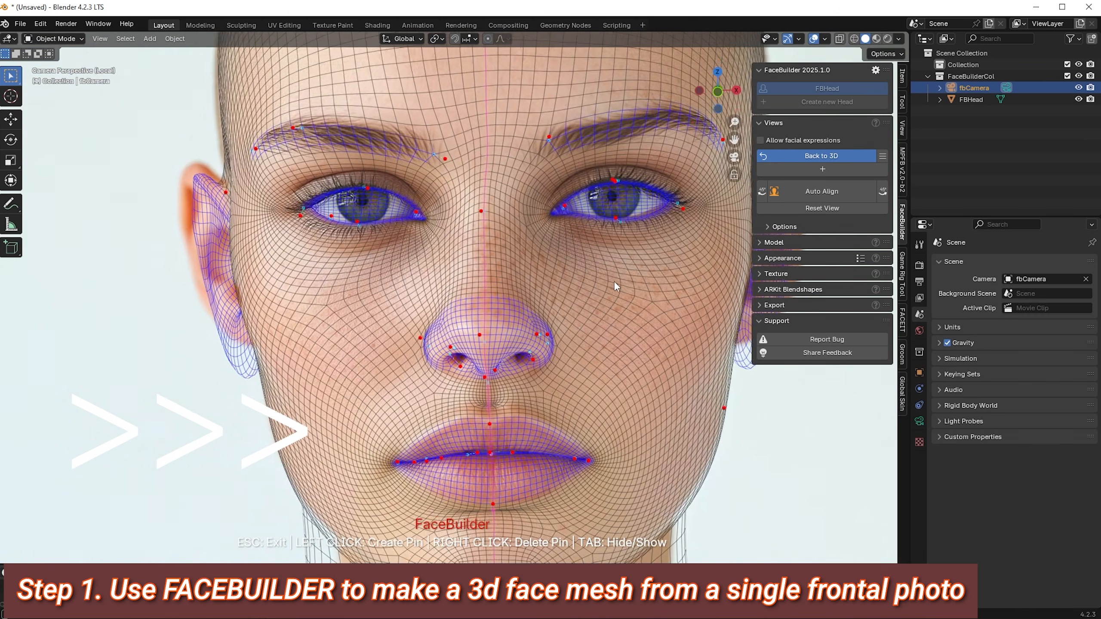
scroll(504, 232, down, 2)
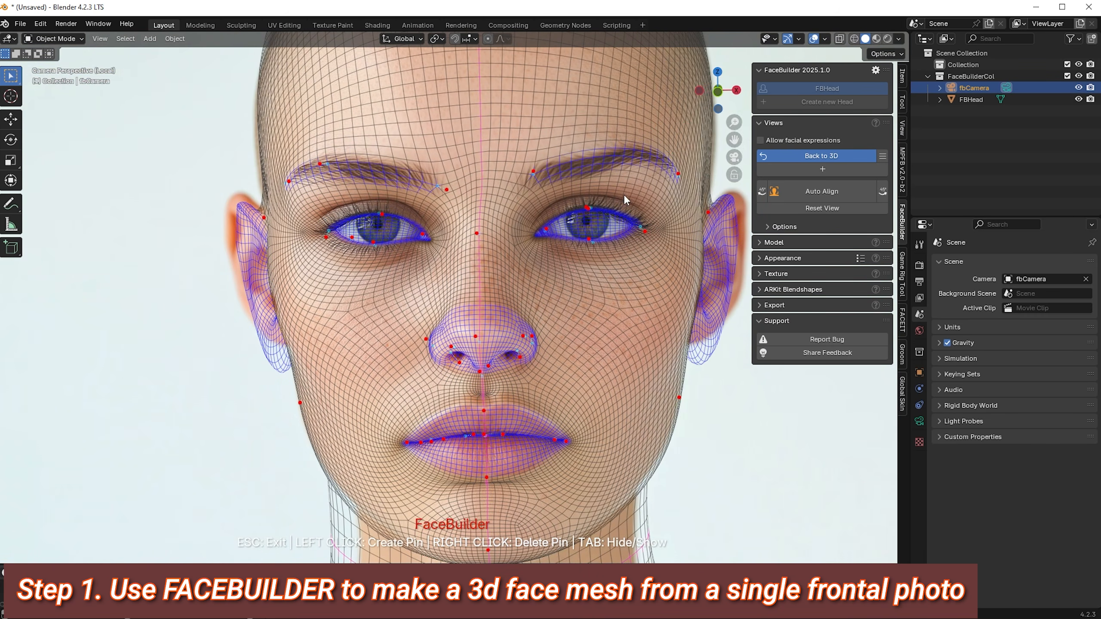
Step: Return to the 3D scene and display the fitted head in Material Preview shading
click(808, 156)
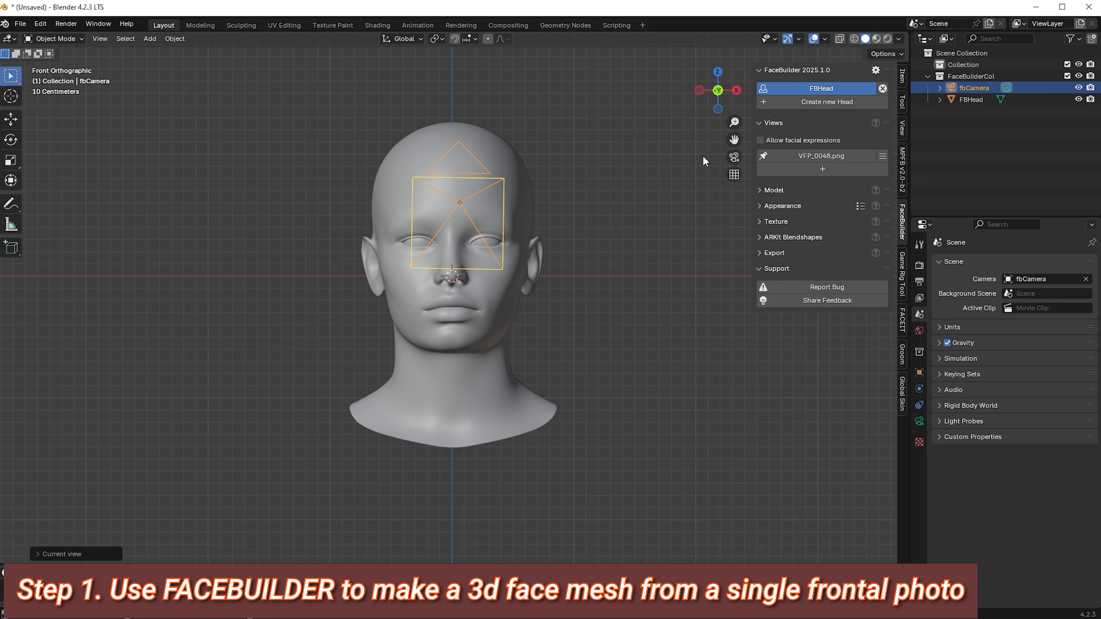
click(877, 40)
middle_drag(585, 305, 573, 332)
scroll(644, 322, up, 1)
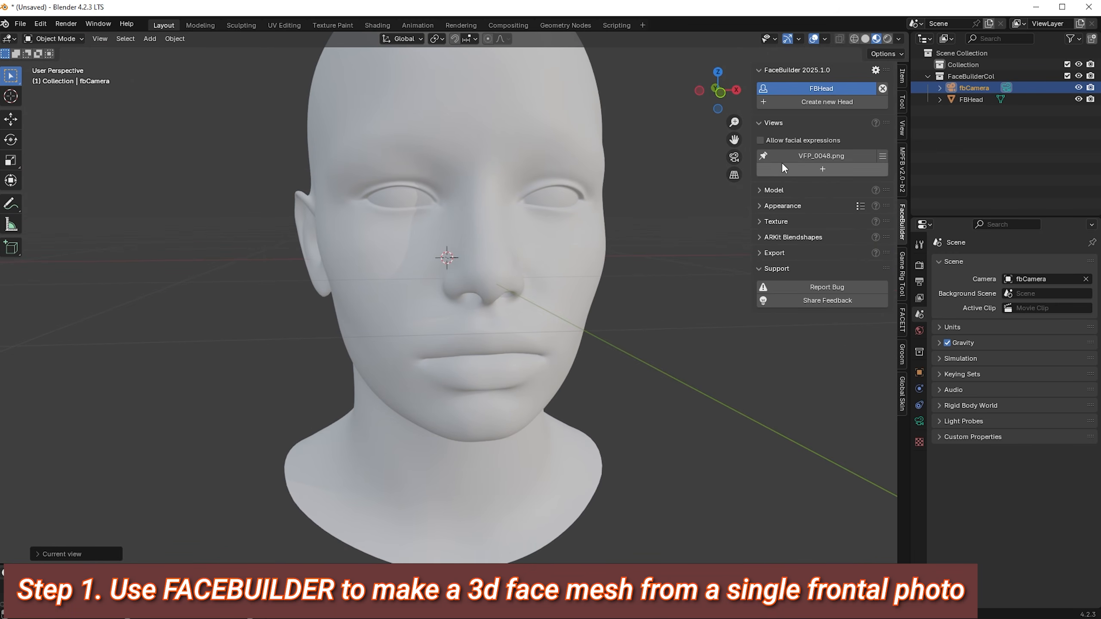
Step: Set the FaceBuilder texture size to 8192 by 8192 pixels
click(762, 222)
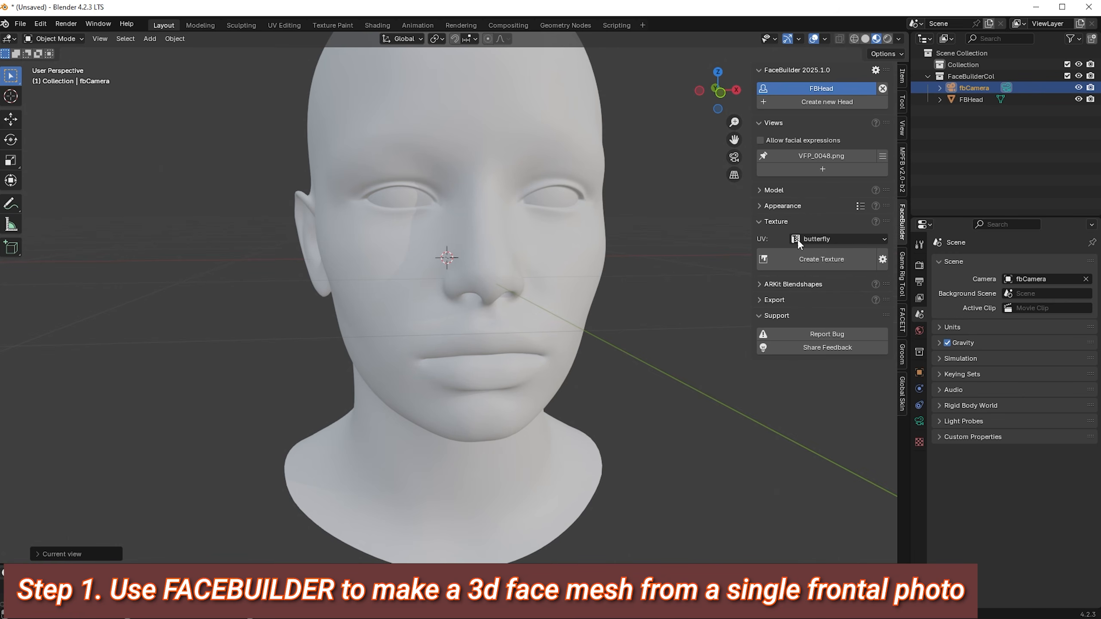
click(882, 259)
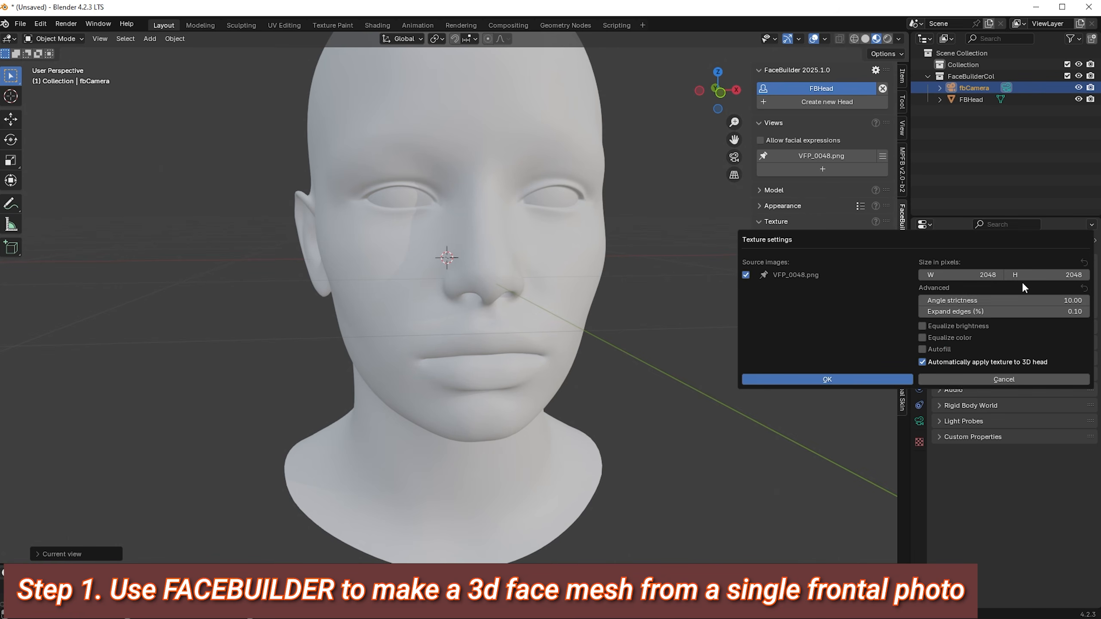
click(982, 276)
text(8192)
key(Tab)
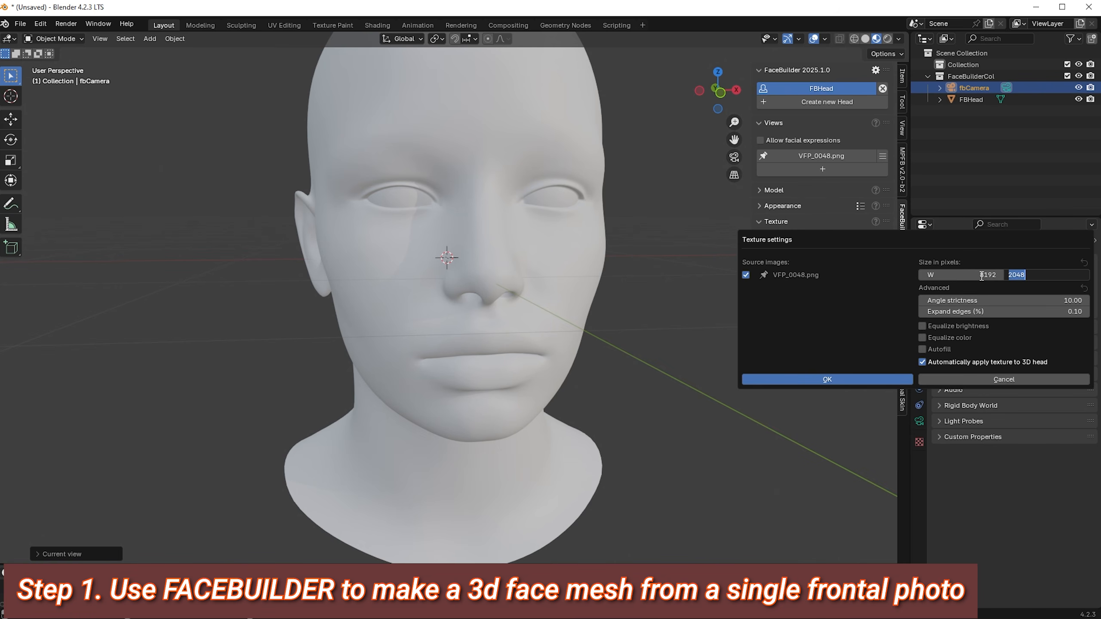
text(8192)
click(842, 379)
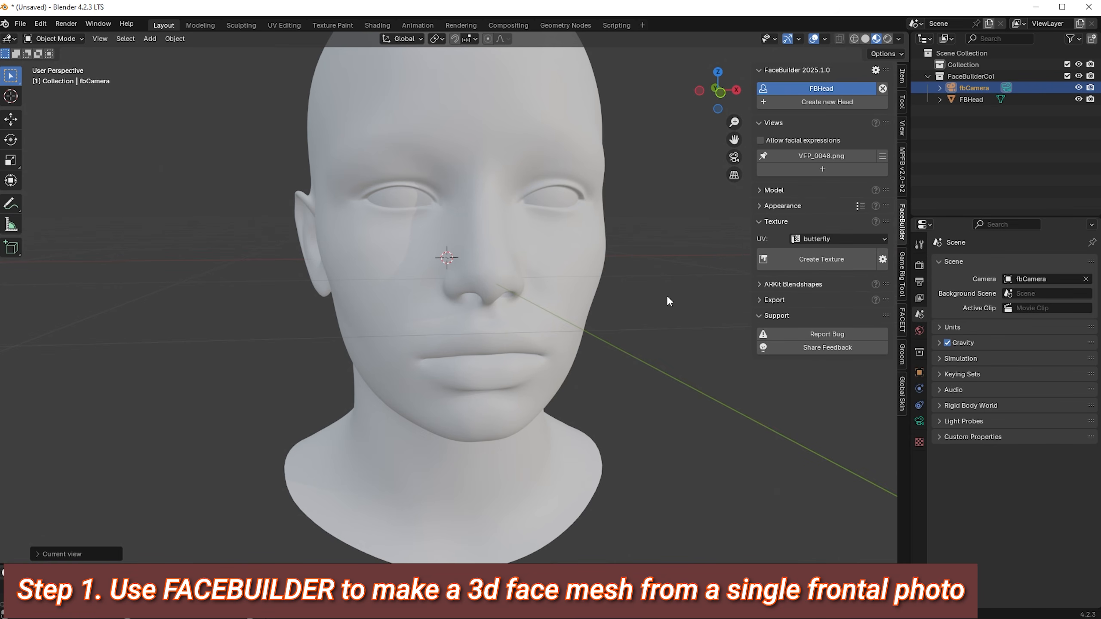
Step: Create the head texture from the photo with the butterfly UV layout and inspect it from several angles
click(856, 261)
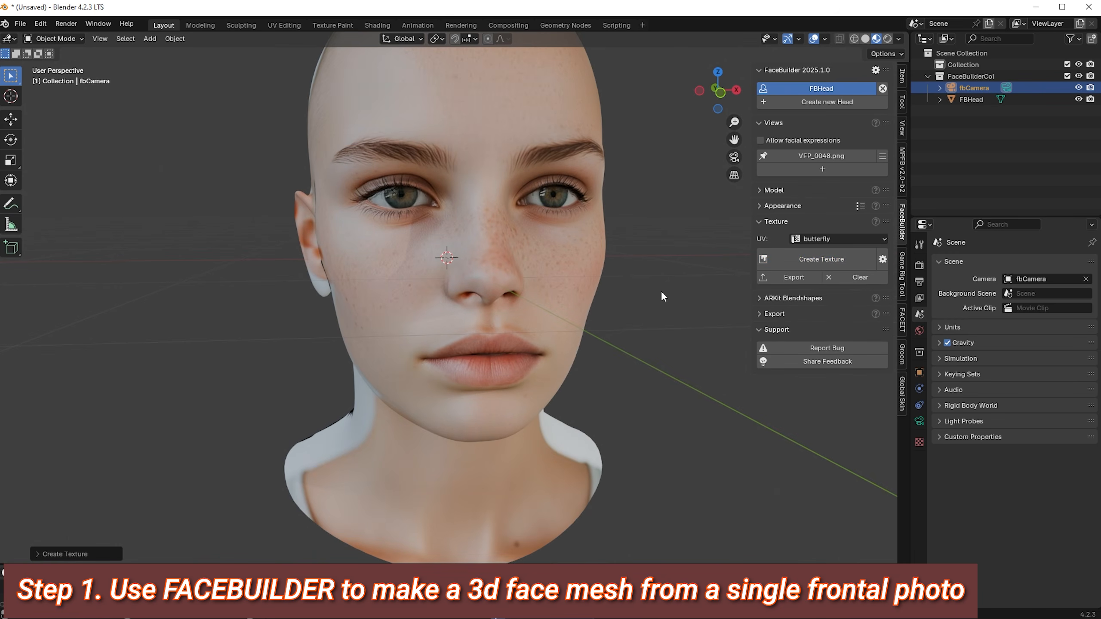
middle_drag(664, 308, 604, 318)
scroll(581, 334, up, 3)
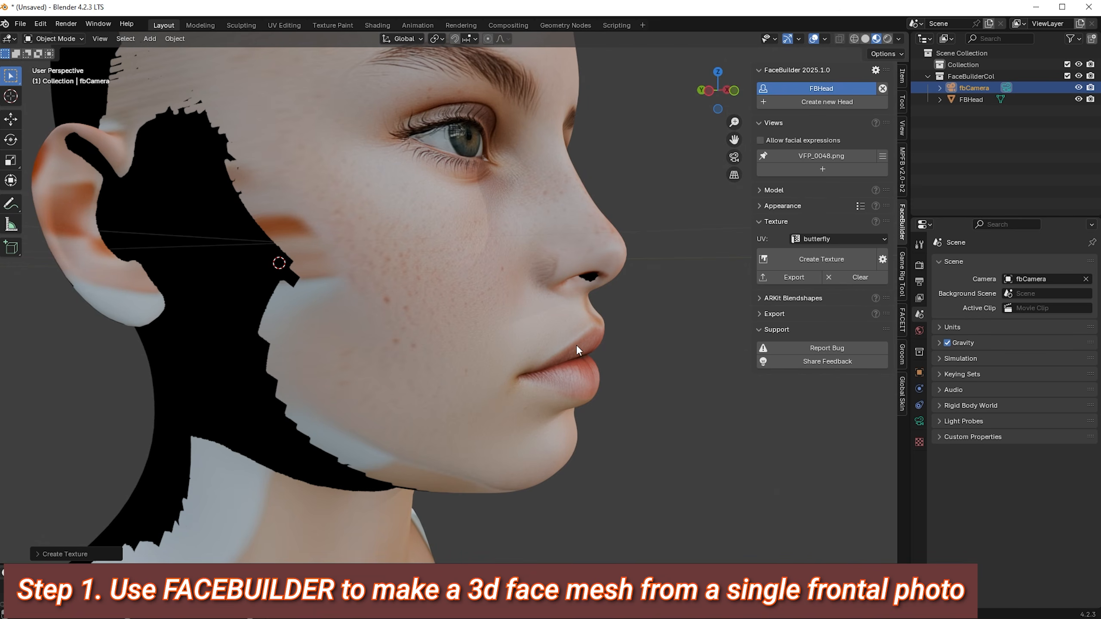
middle_drag(596, 251, 531, 305)
scroll(513, 238, down, 5)
middle_drag(598, 251, 562, 290)
scroll(569, 295, up, 3)
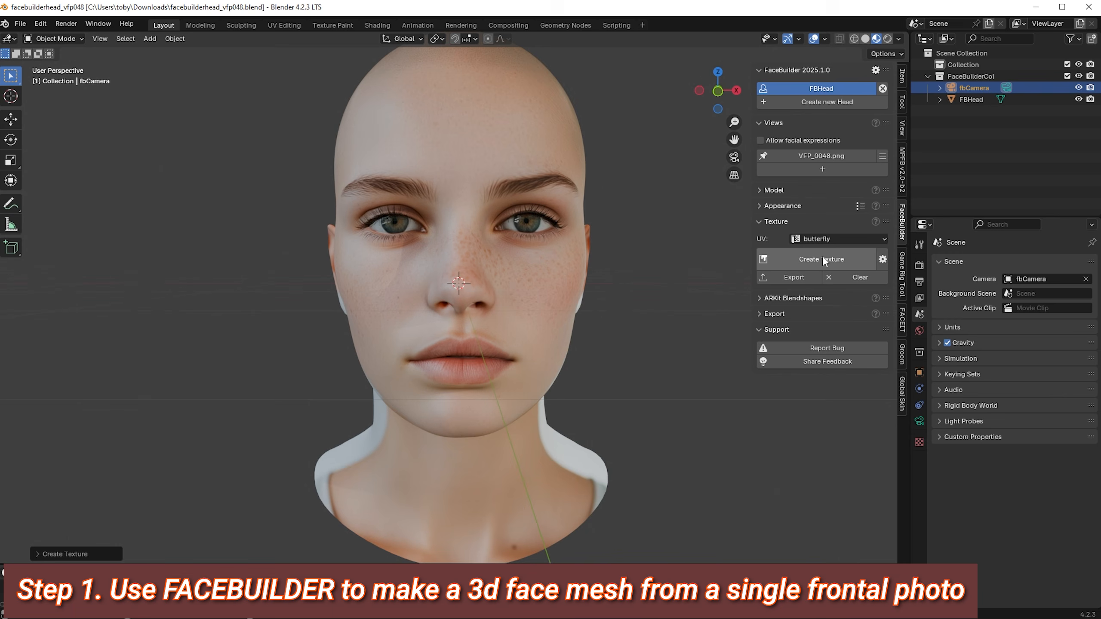
Step: Export the head's baked texture as an image file and export the head mesh with the FBX for games preset
click(791, 278)
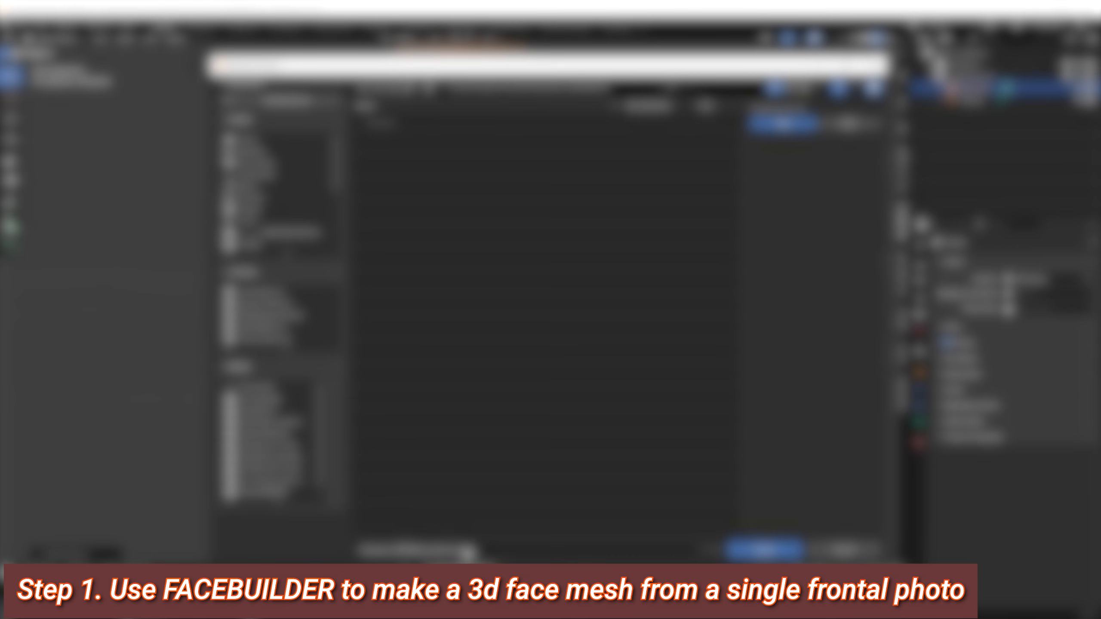
click(763, 550)
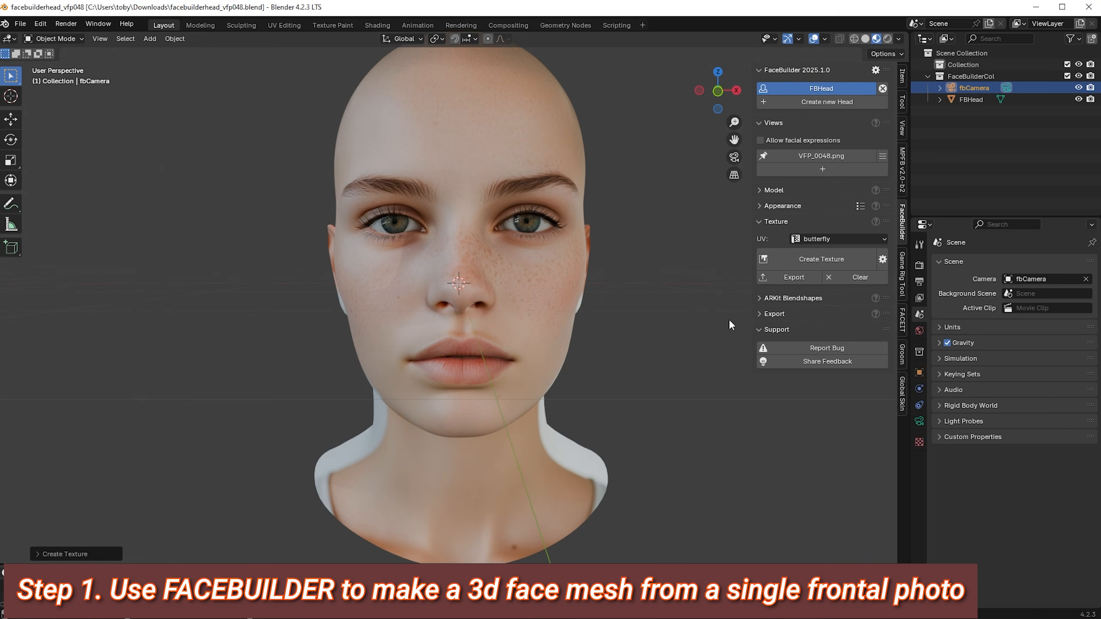
click(770, 314)
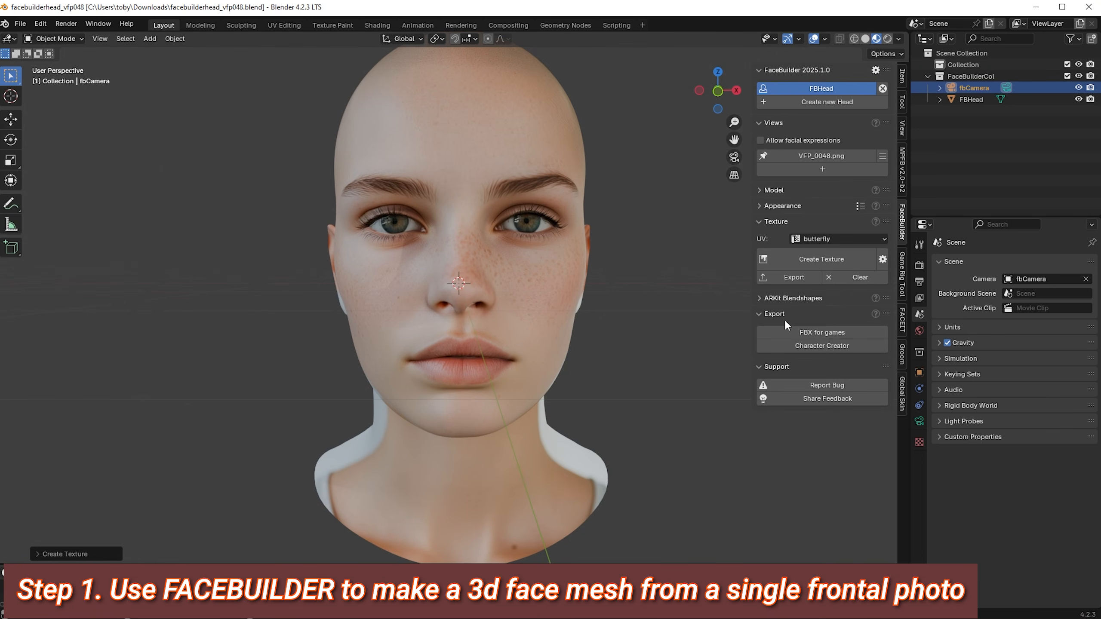
click(823, 332)
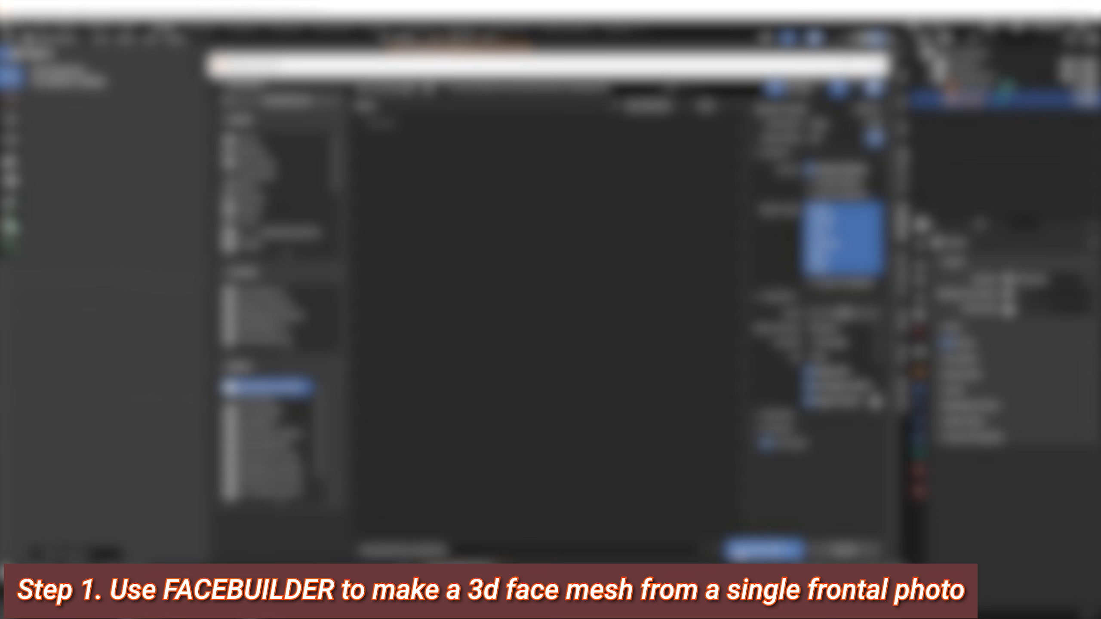
click(763, 550)
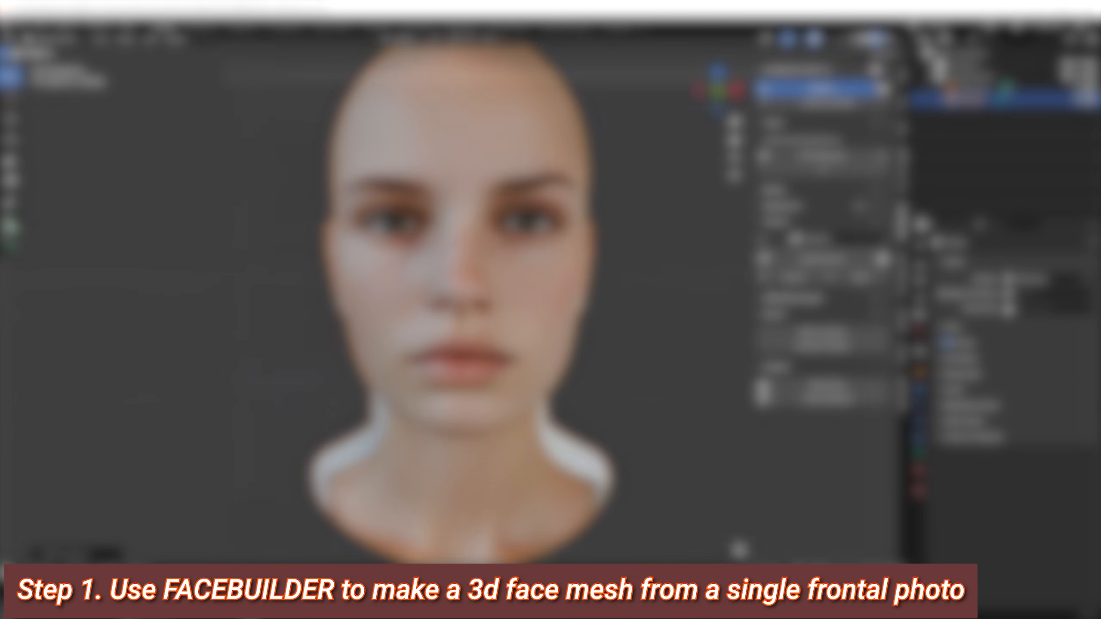
Step: Inspect the head from the front and side, and examine the exported texture fembody_048FBHead_baked_tex.png in Windows Photo Viewer
middle_drag(590, 377, 533, 327)
scroll(455, 277, up, 5)
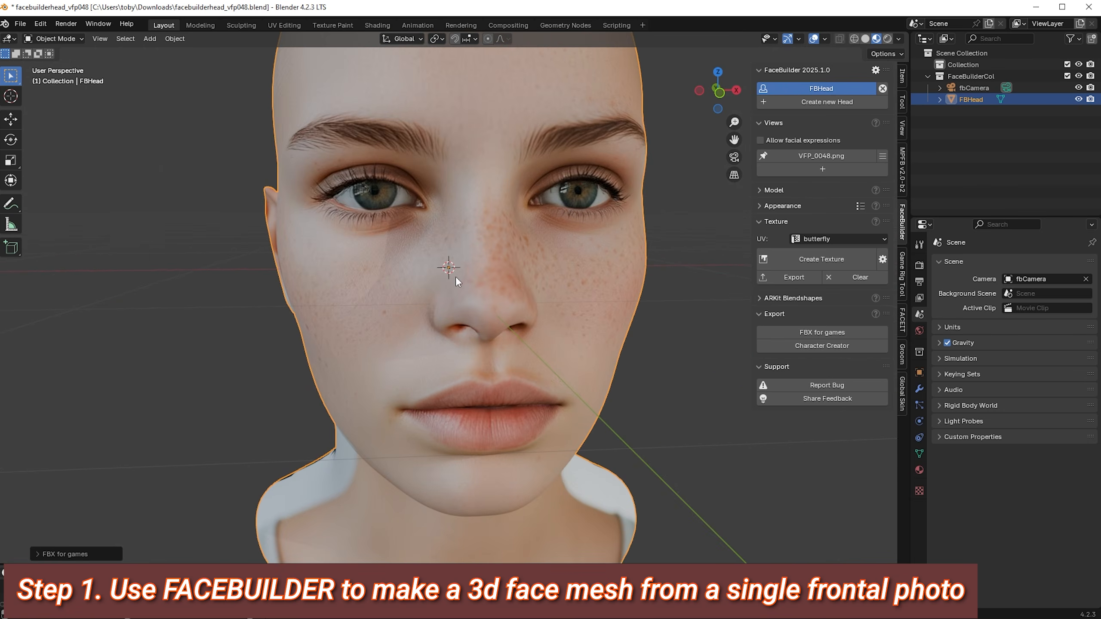
scroll(514, 250, down, 2)
scroll(555, 354, down, 5)
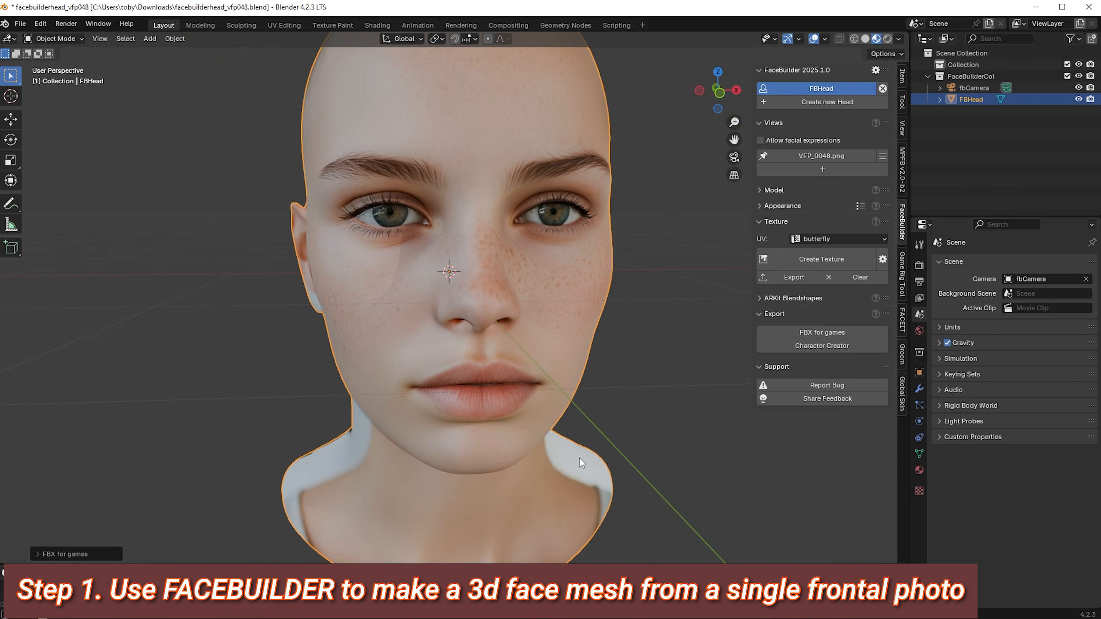
middle_drag(567, 395, 439, 403)
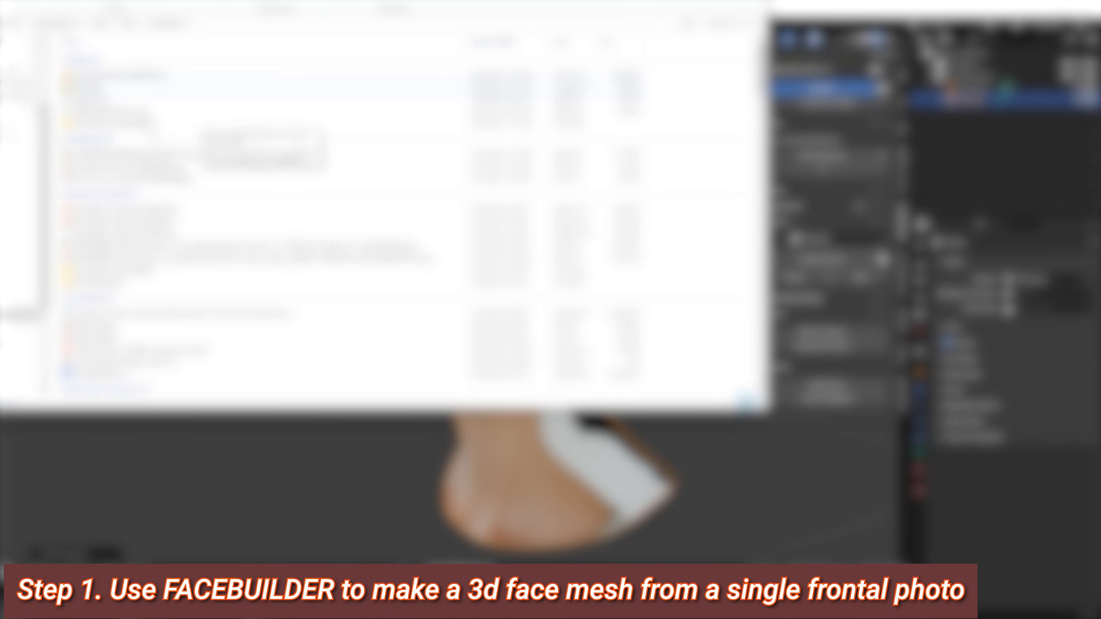
double_click(151, 124)
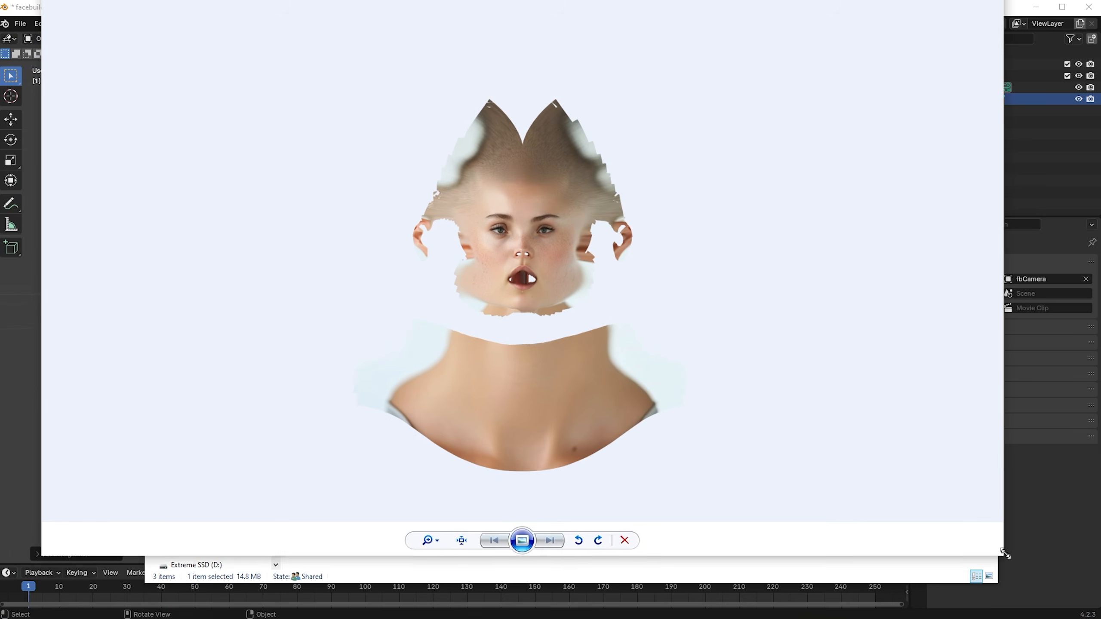
drag(727, 0, 769, 39)
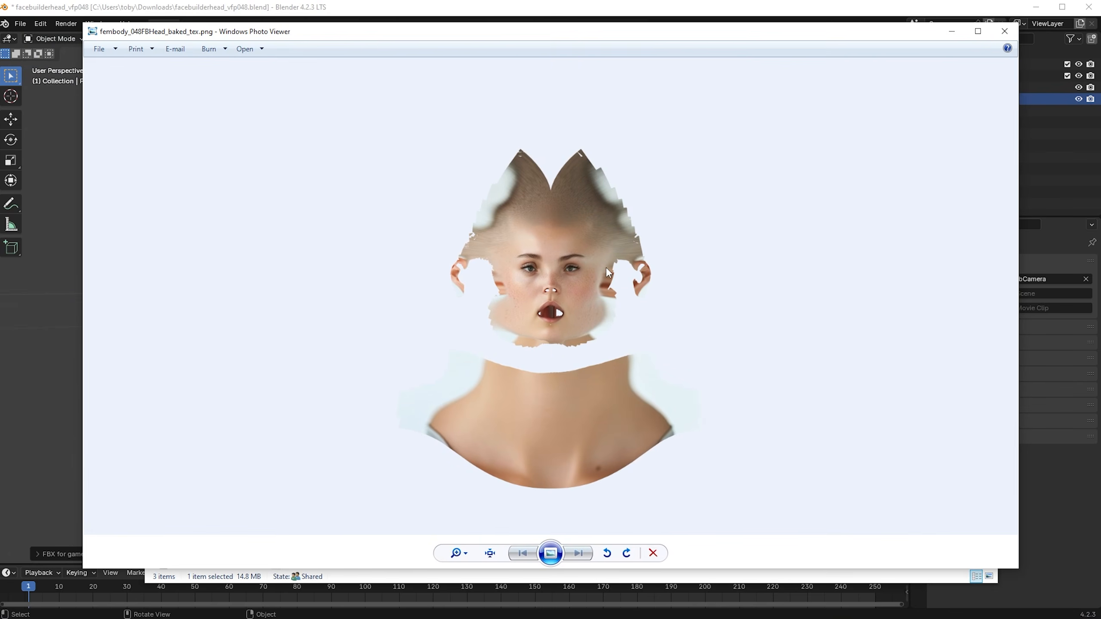
scroll(594, 290, up, 6)
scroll(568, 286, down, 4)
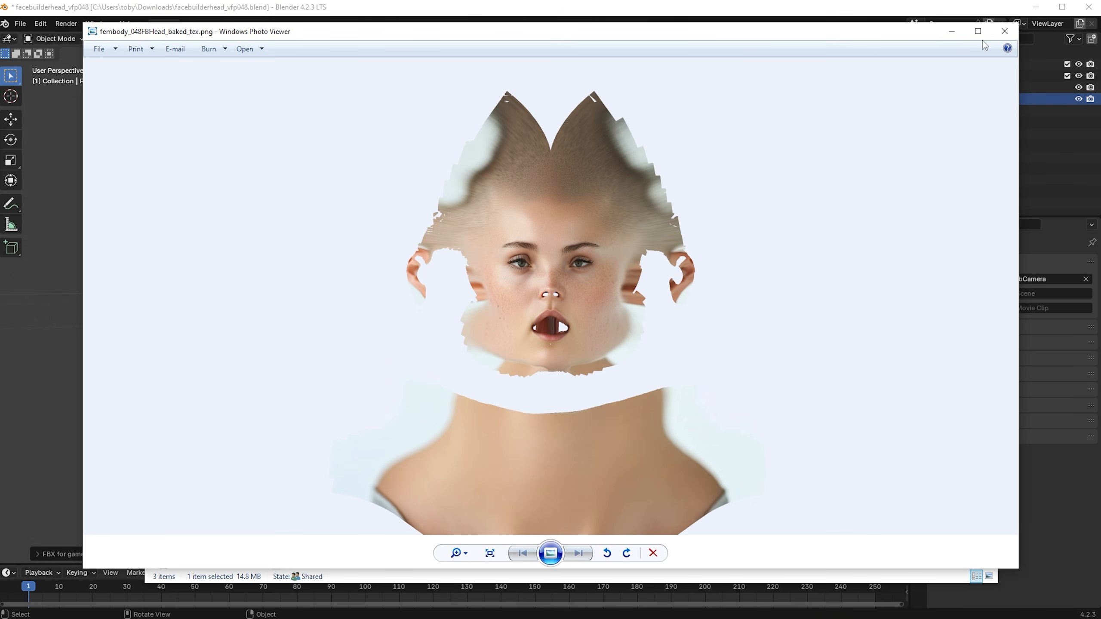
click(1004, 31)
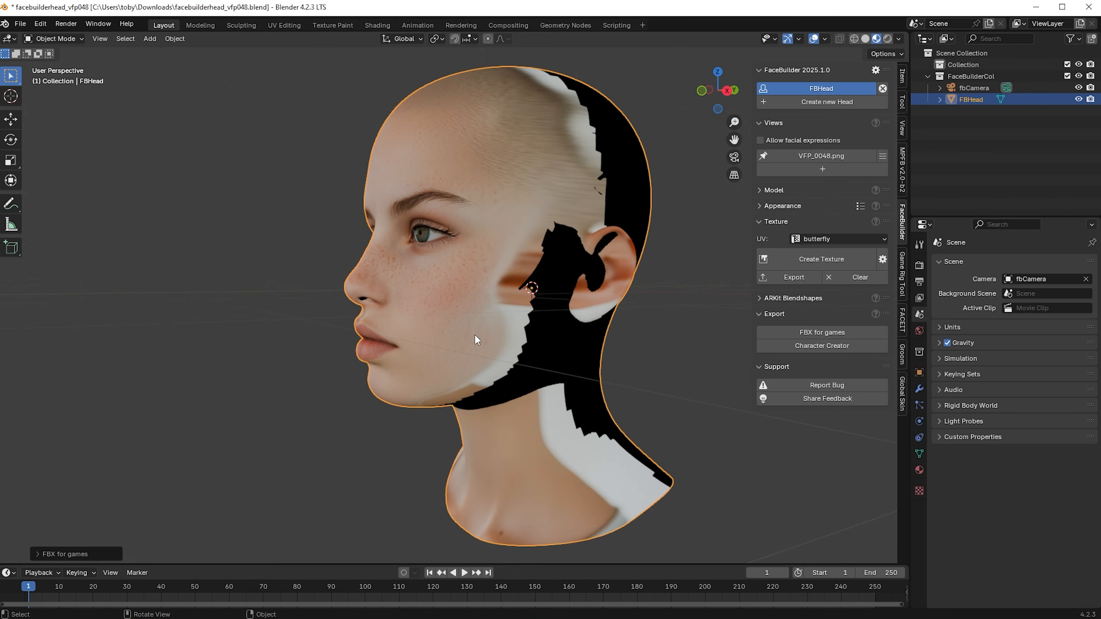
middle_drag(477, 339, 563, 334)
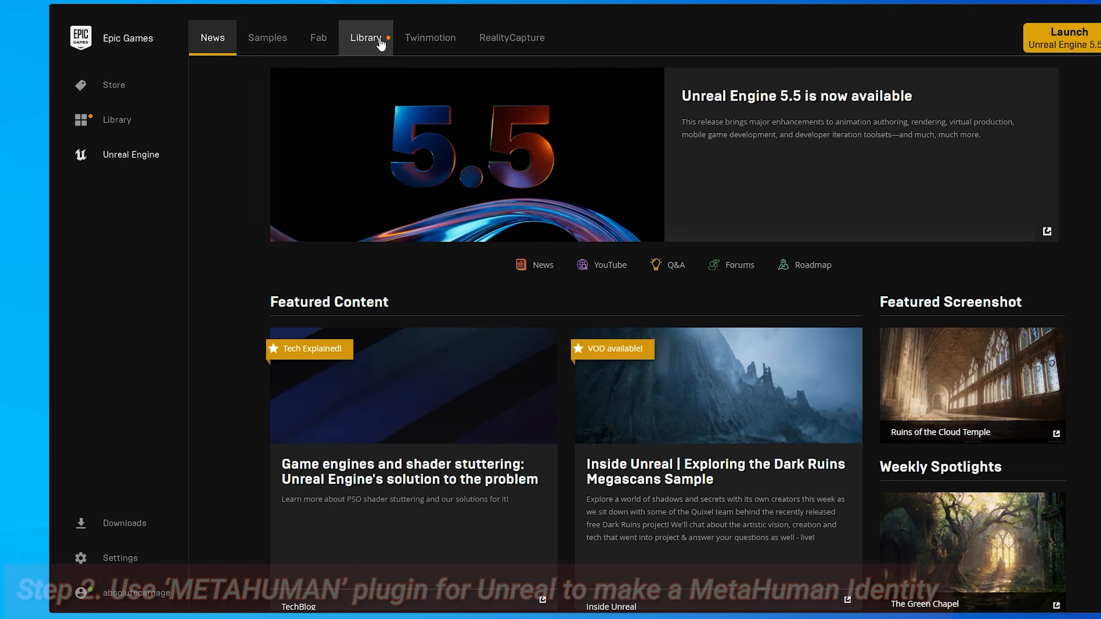
Step: In the Epic Games Launcher library, check the plugins installed for Unreal Engine 5.5.3 and locate the MetaHuman Plugin among the owned assets
click(377, 42)
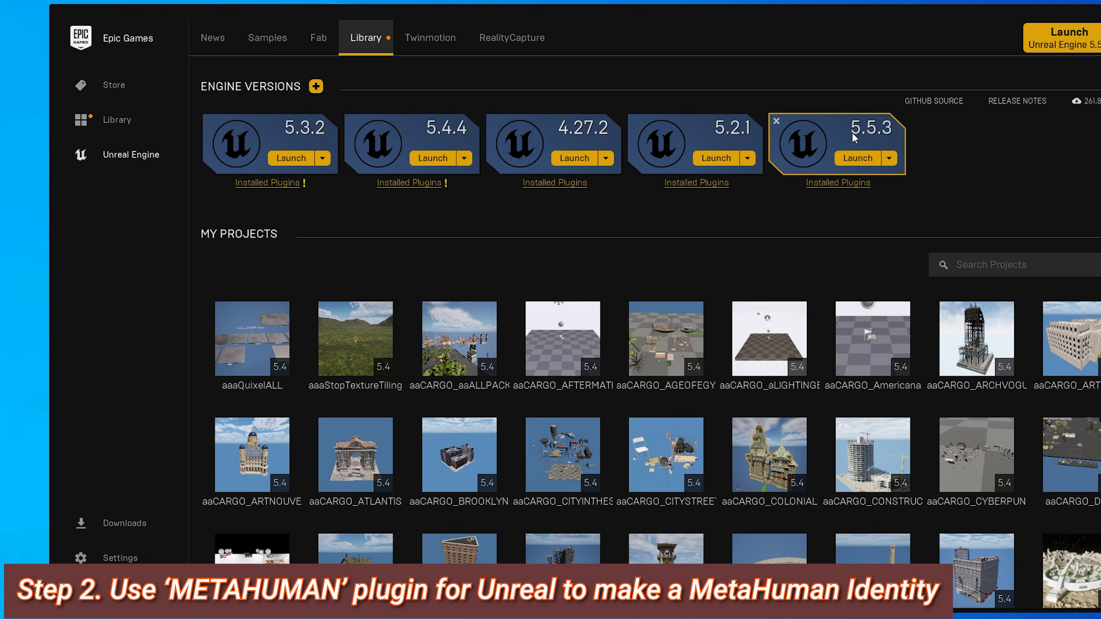
click(838, 183)
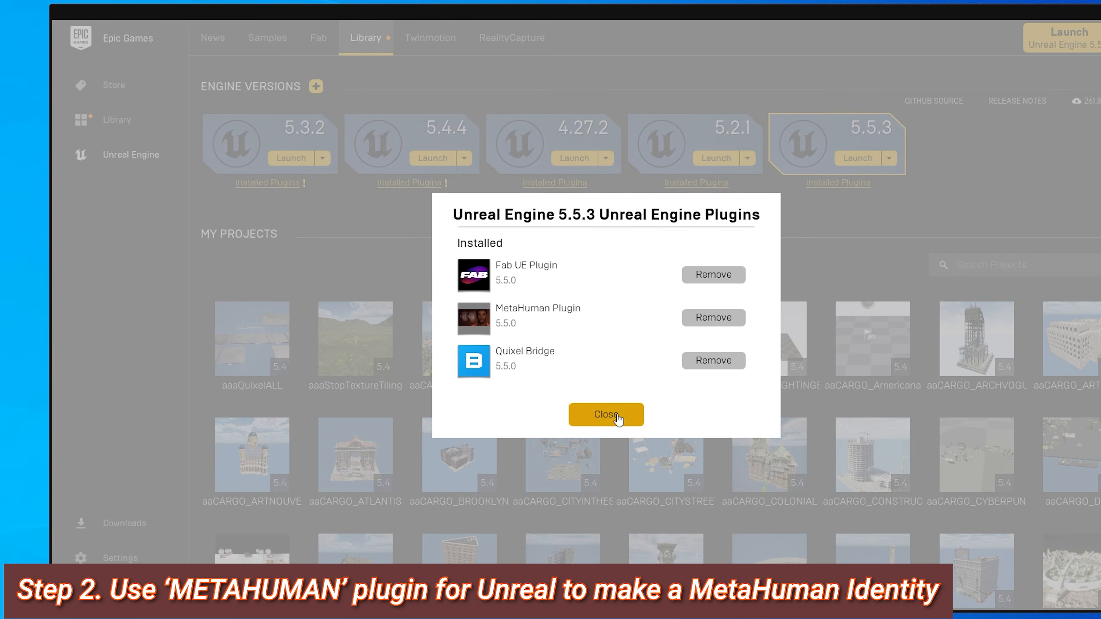
click(619, 417)
scroll(650, 334, down, 20)
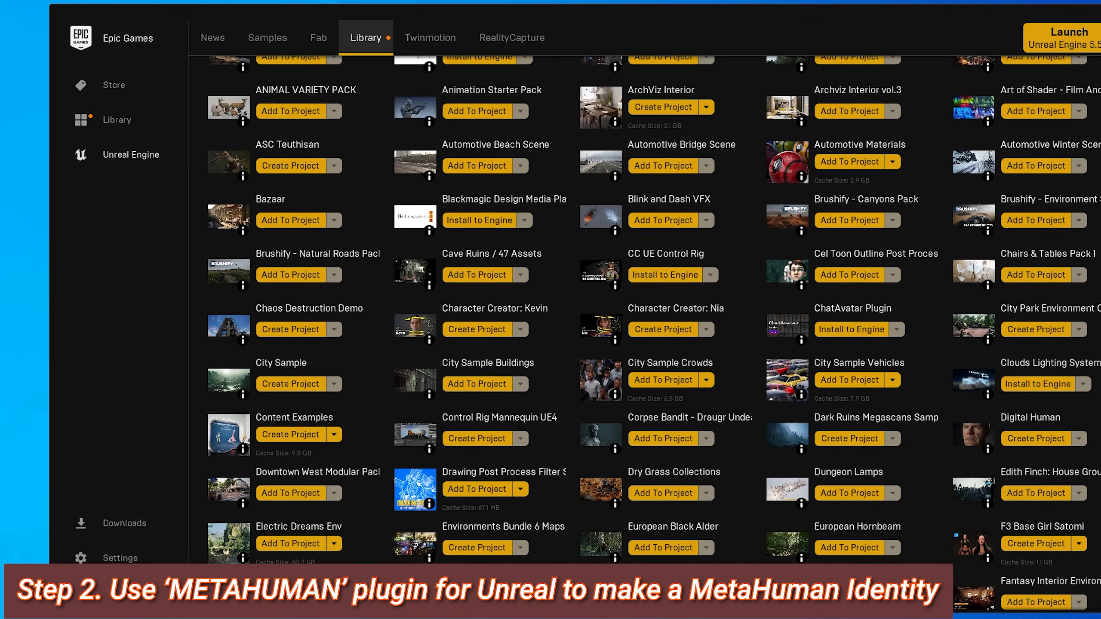
scroll(650, 334, down, 12)
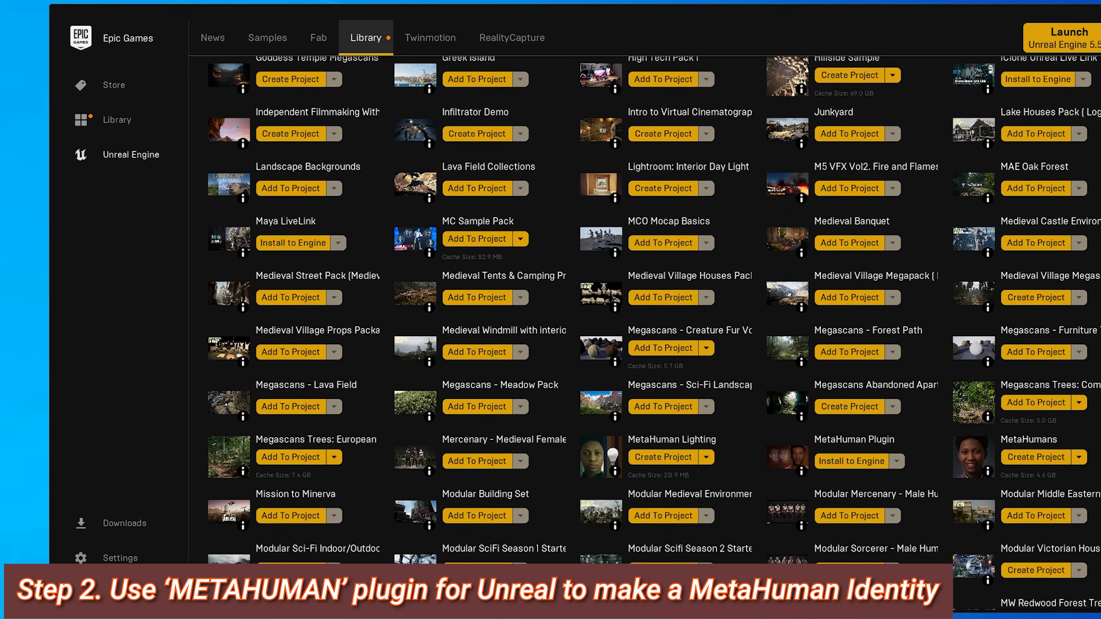
scroll(650, 334, down, 1)
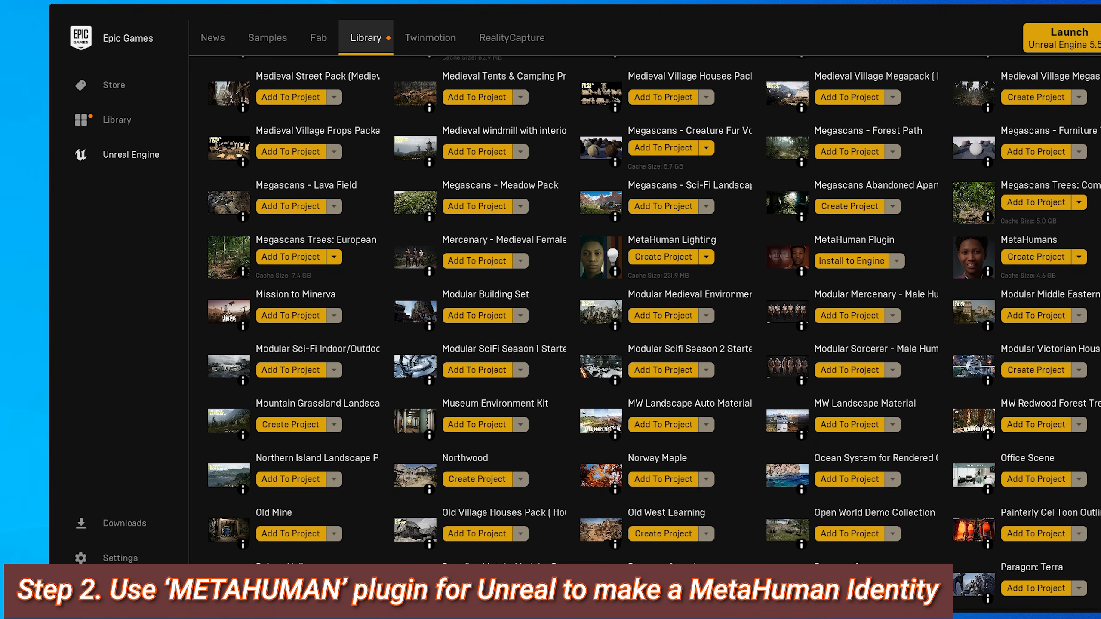
scroll(650, 334, up, 1)
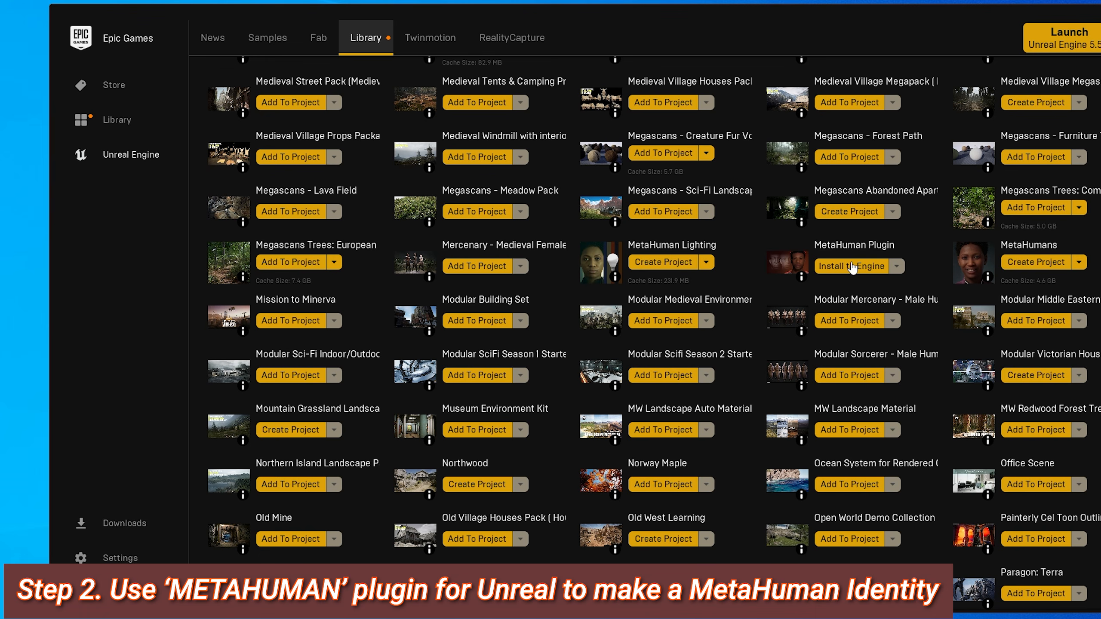
scroll(653, 333, up, 20)
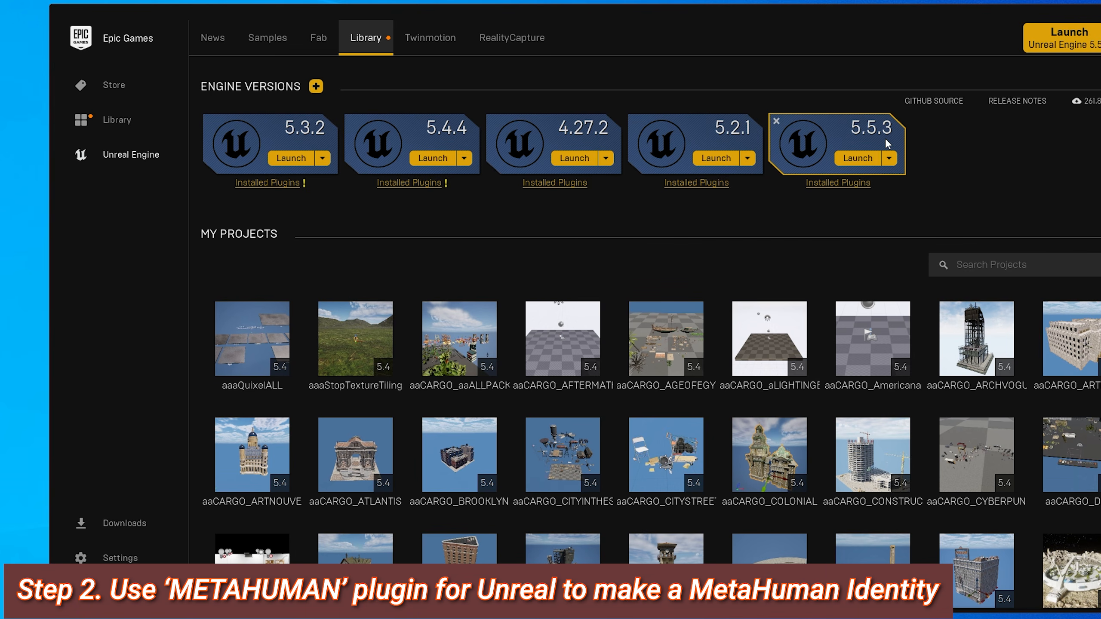
Step: Create a Blank Film / Video & Live Events project named t250228facebMHfem48 in Unreal Engine 5.5.3 and update its project file
click(858, 159)
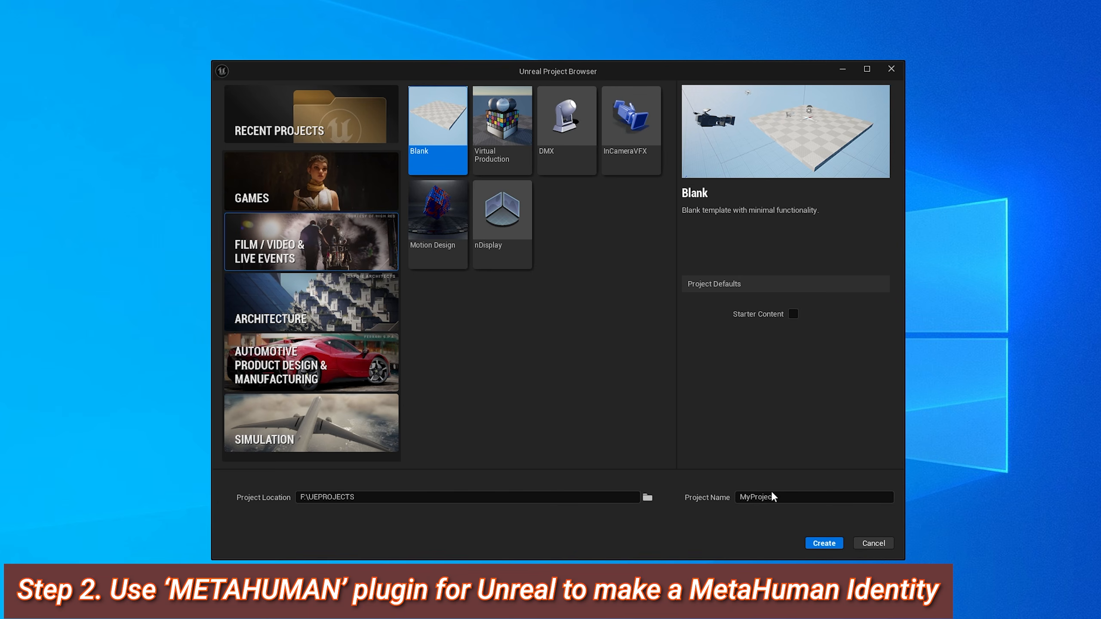
click(736, 496)
text(t250228facebMHfem48)
click(824, 543)
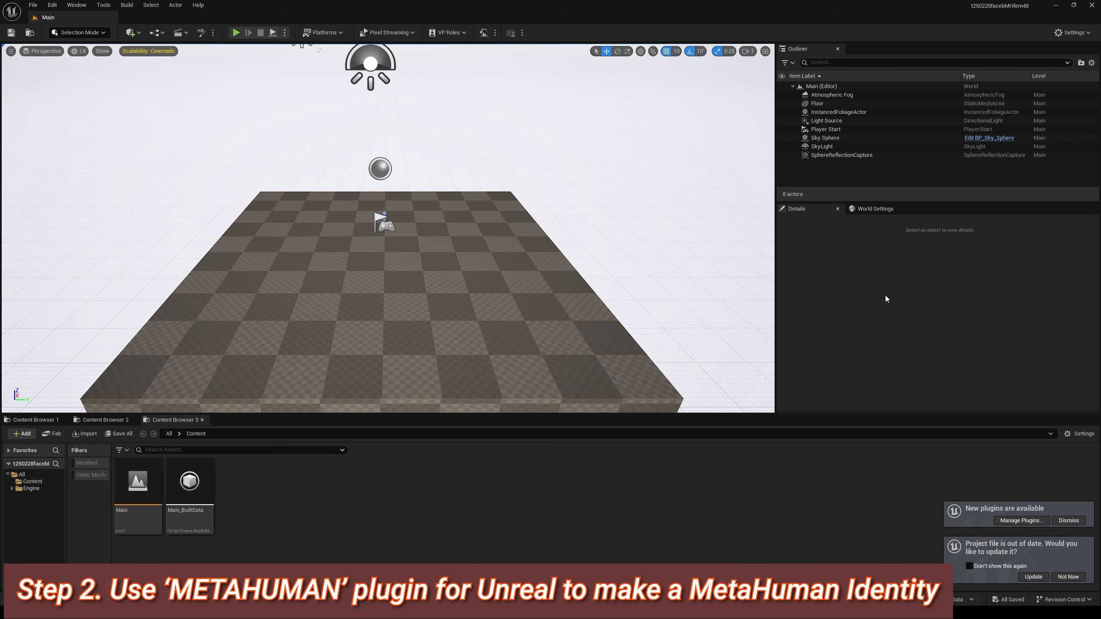
click(1068, 519)
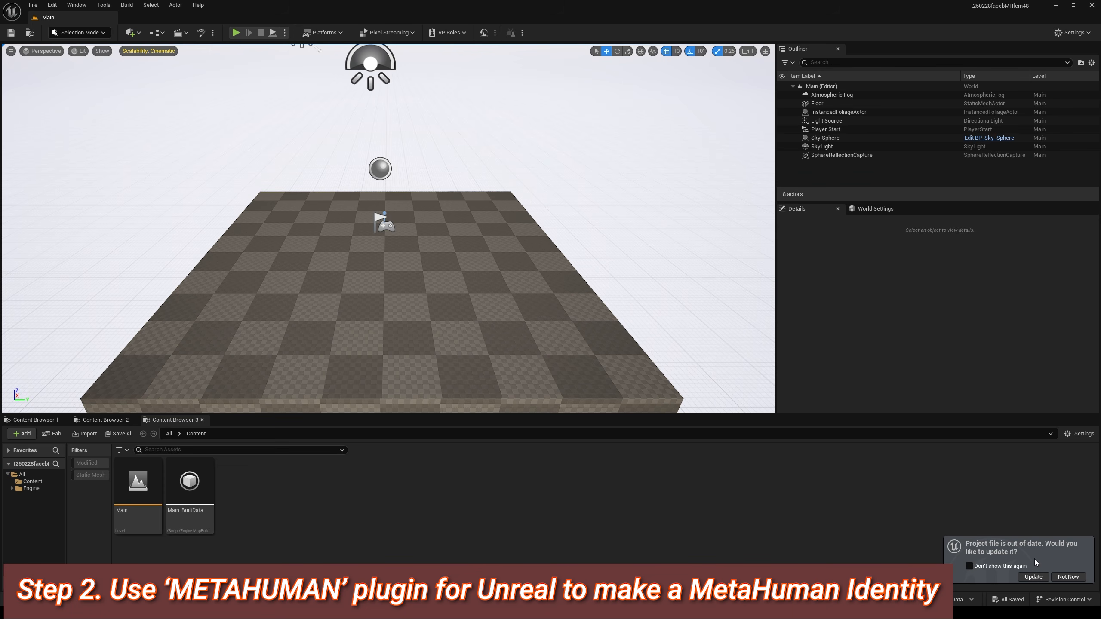
click(1033, 577)
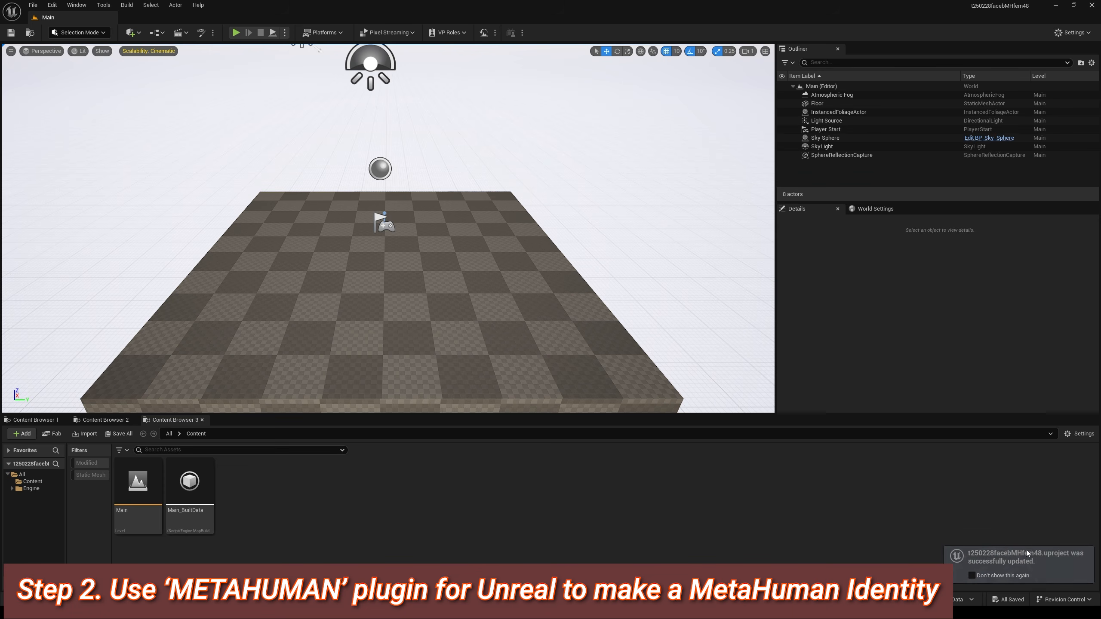
Step: Enable the experimental MetaHuman plugin for the project and restart the editor to apply it
click(52, 5)
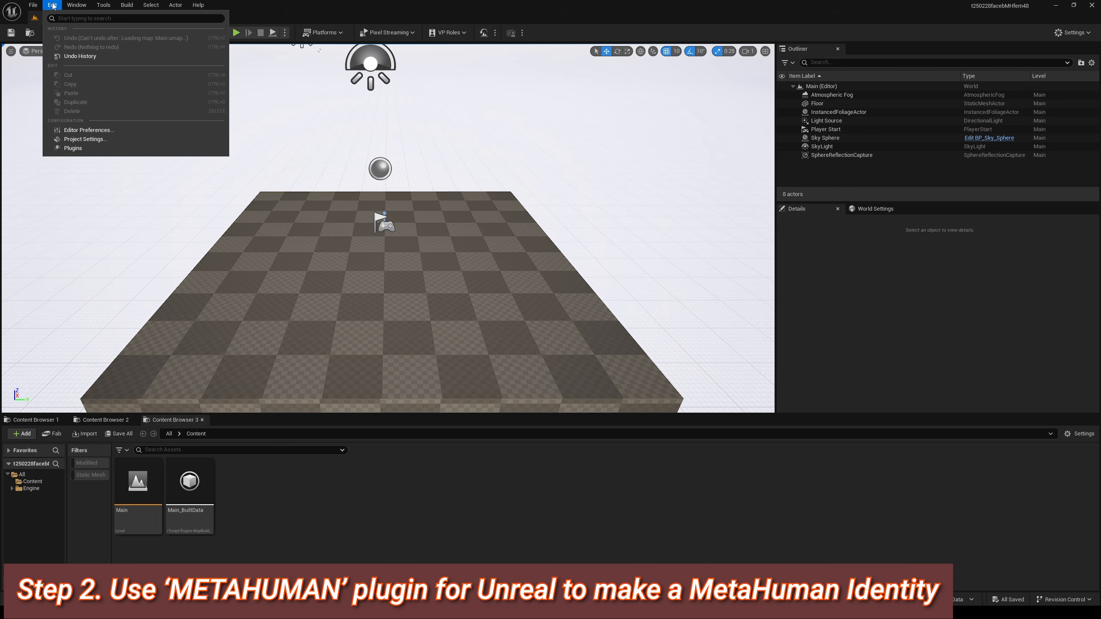
click(73, 148)
text(metahum)
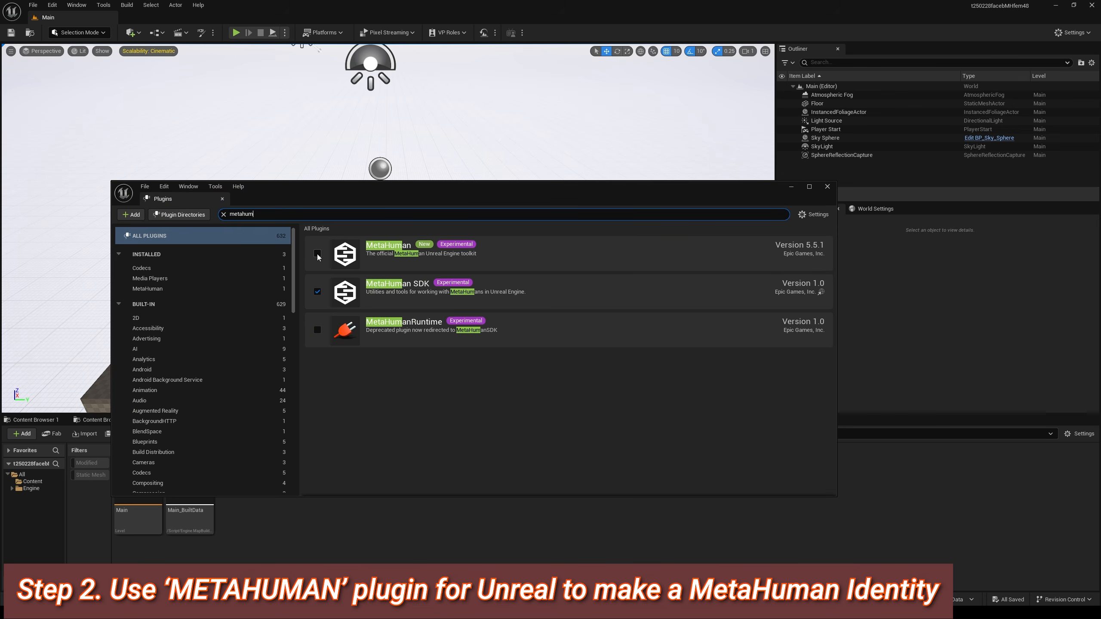
click(318, 254)
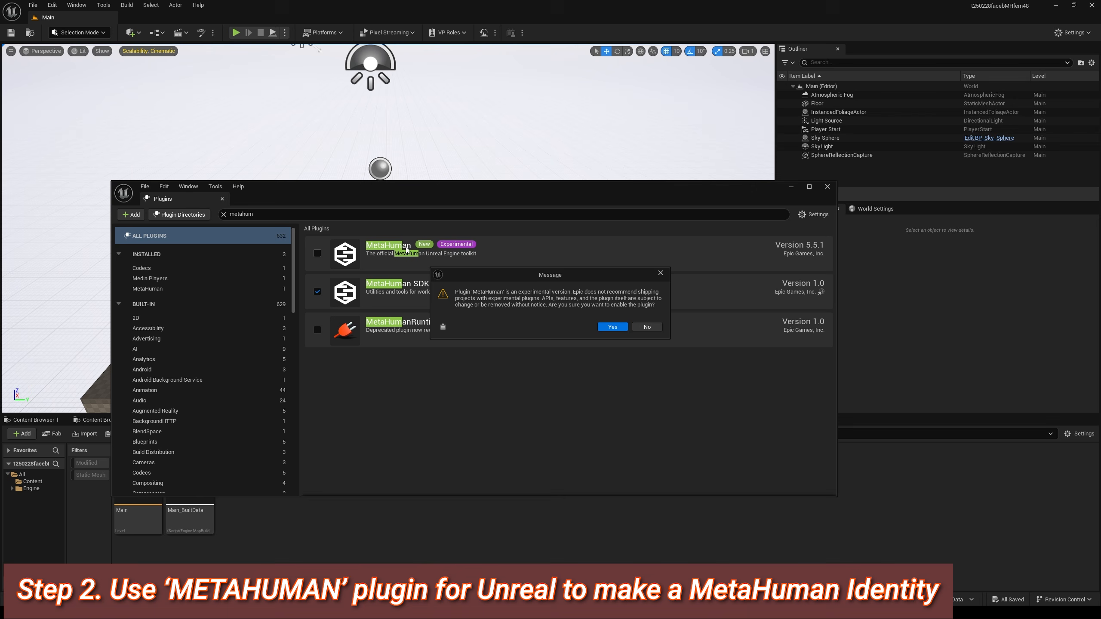
click(612, 327)
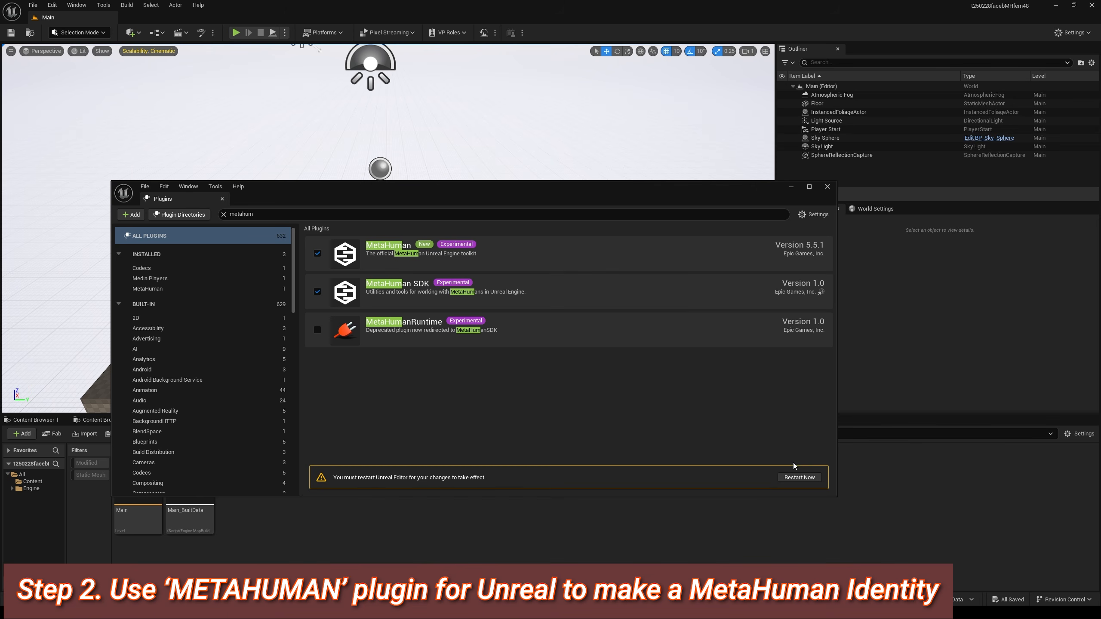
click(798, 477)
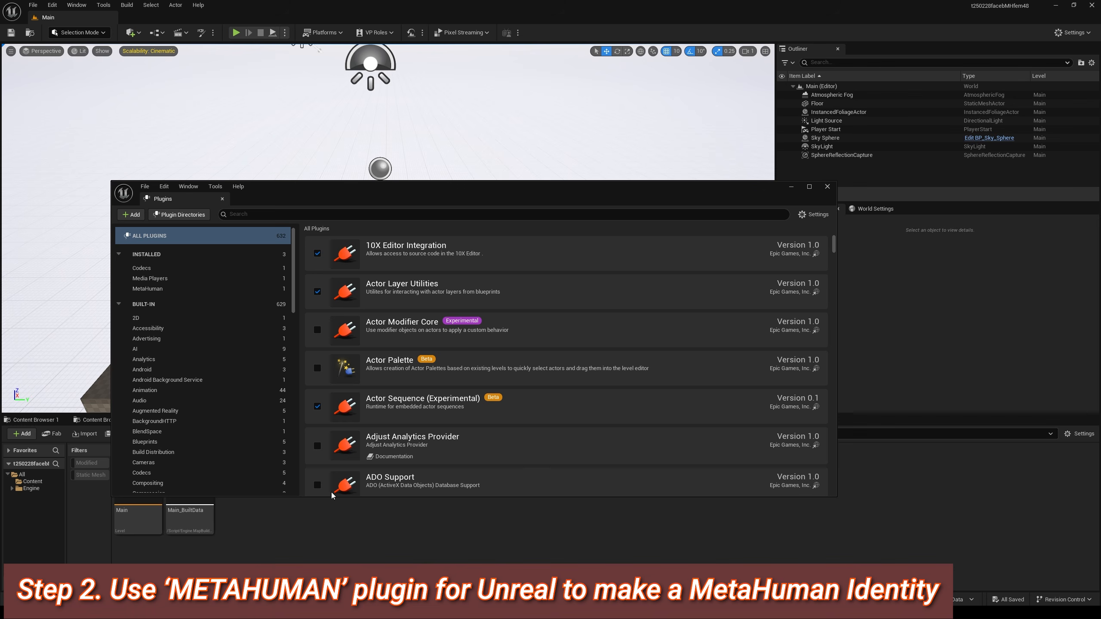
click(827, 187)
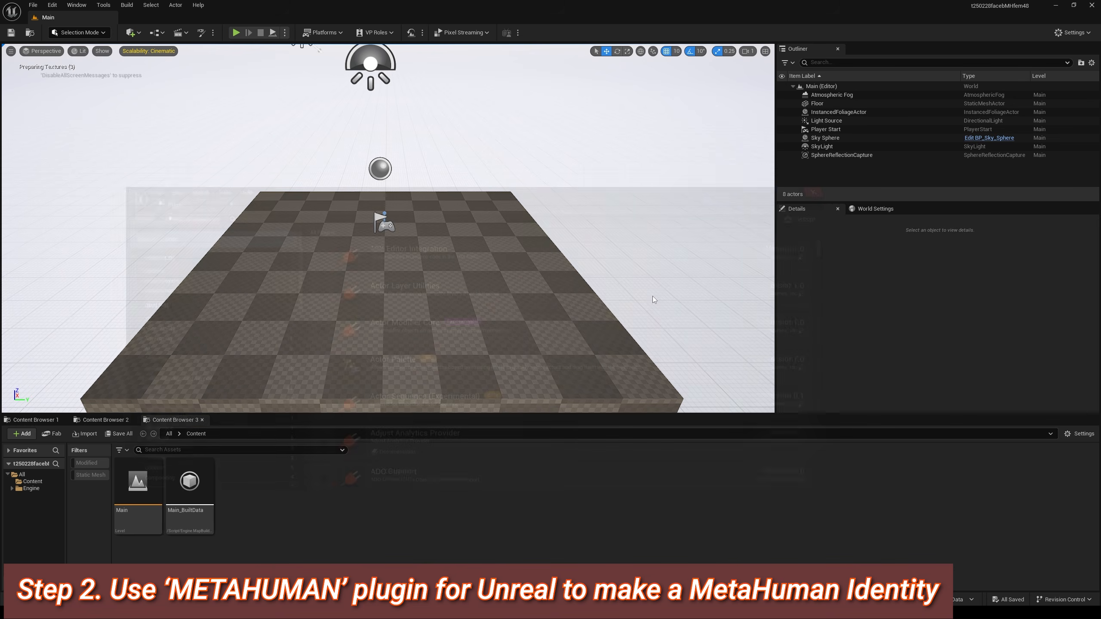
Step: Enlarge the content browser area, then create a folder named model48 in Content and open it
drag(396, 415, 414, 293)
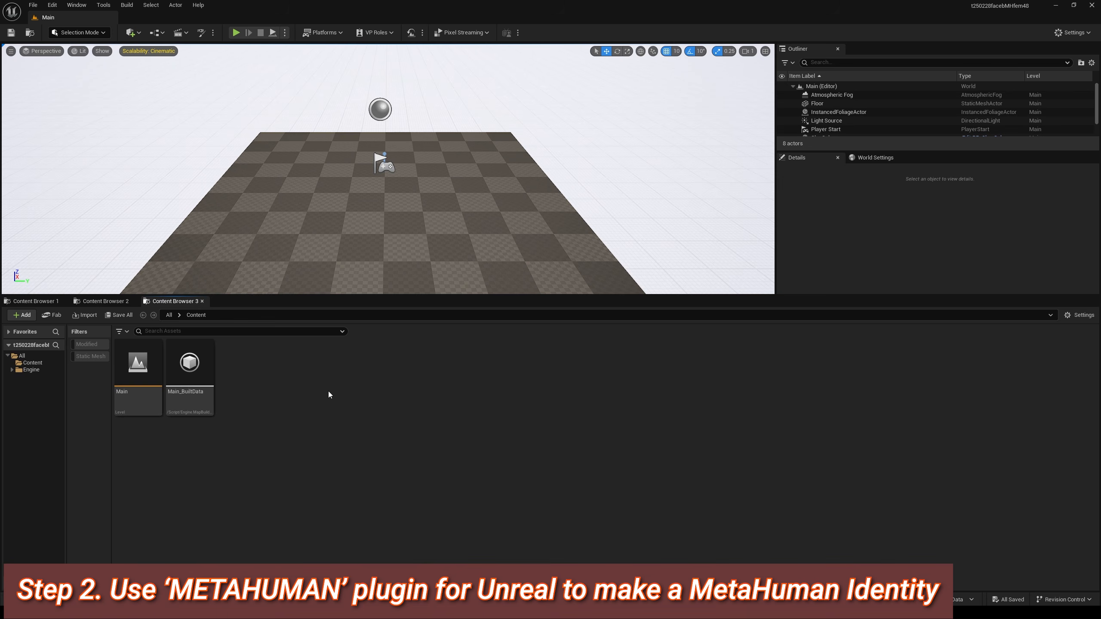
right_click(271, 385)
click(376, 282)
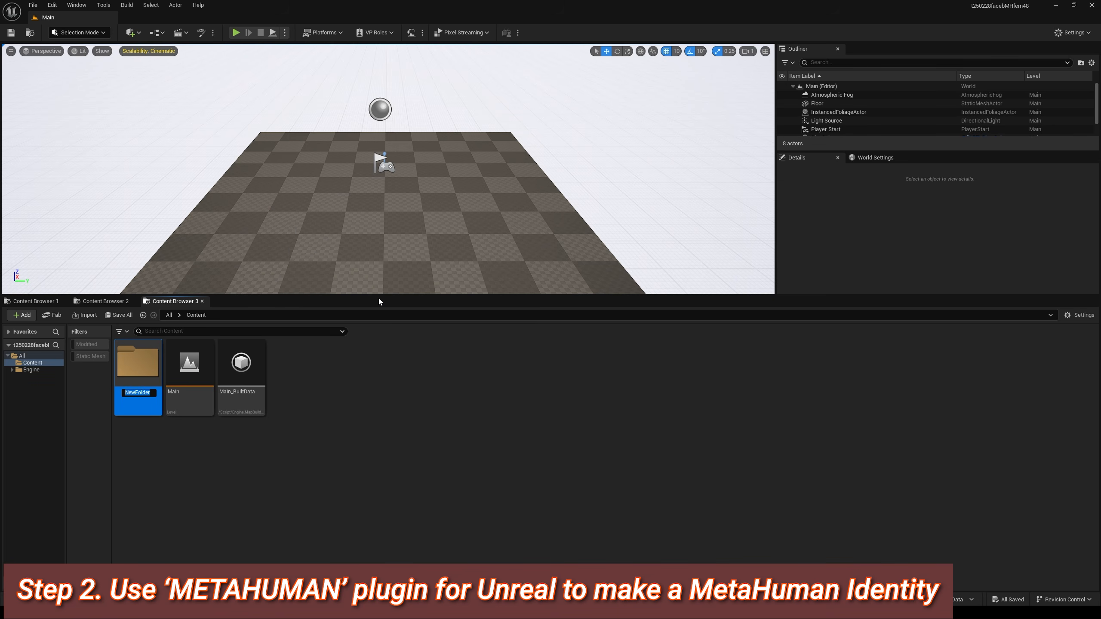
text(model48)
key(Return)
key(Return)
Step: Create a MetaHuman Identity asset named MHID_femmodel48 in the model48 folder
right_click(235, 394)
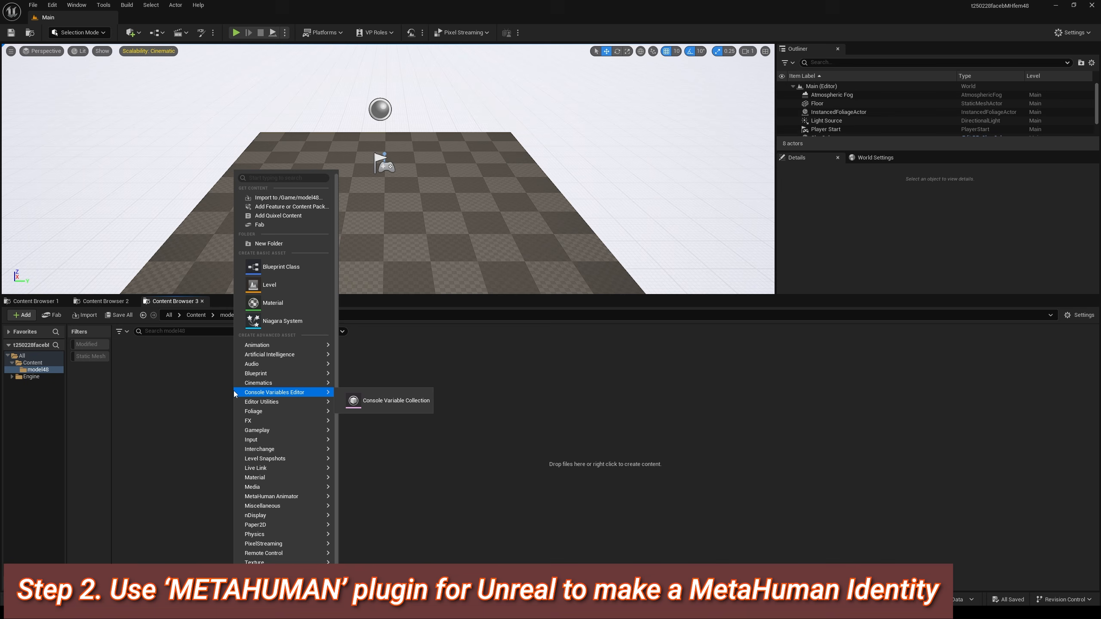
mouse_move(301, 498)
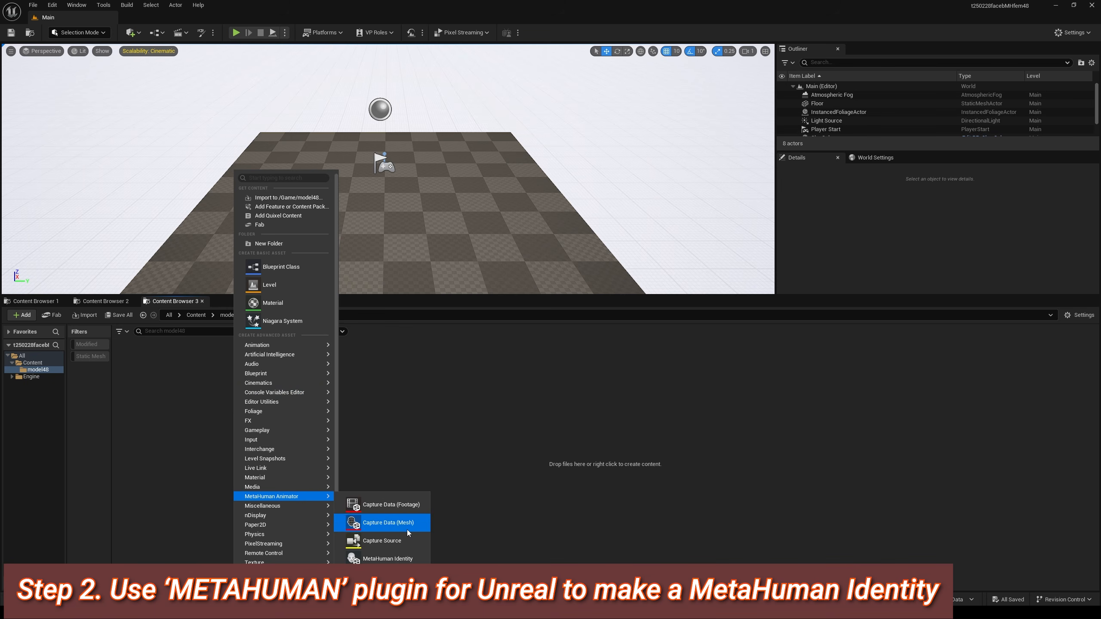
click(395, 560)
text(Model)
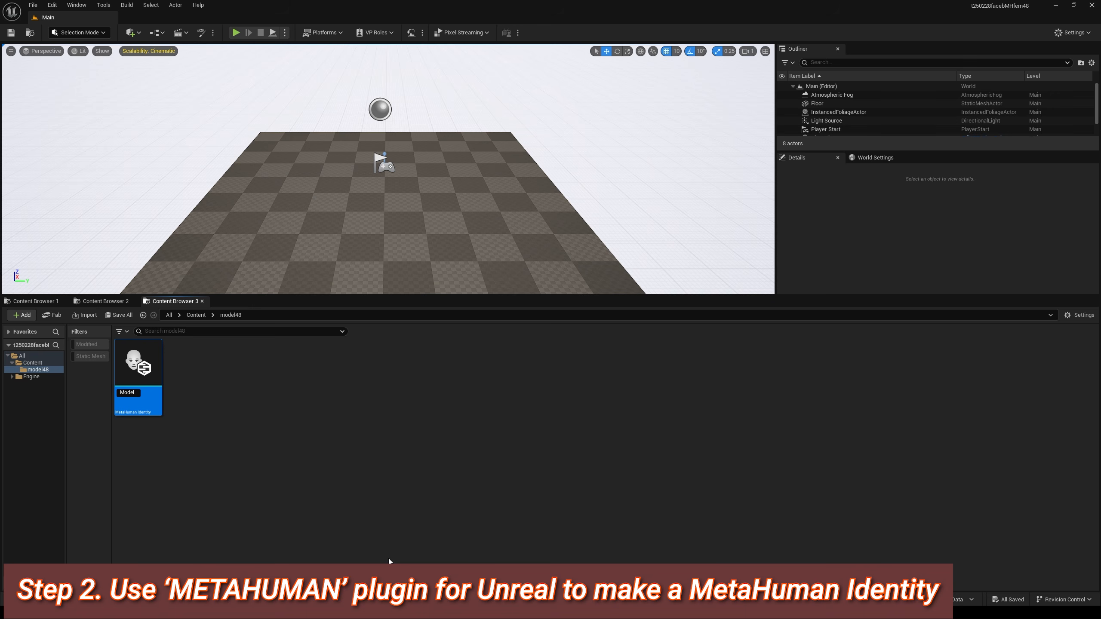
key(ctrl+a)
text(MHID_model48)
key(Return)
click(135, 393)
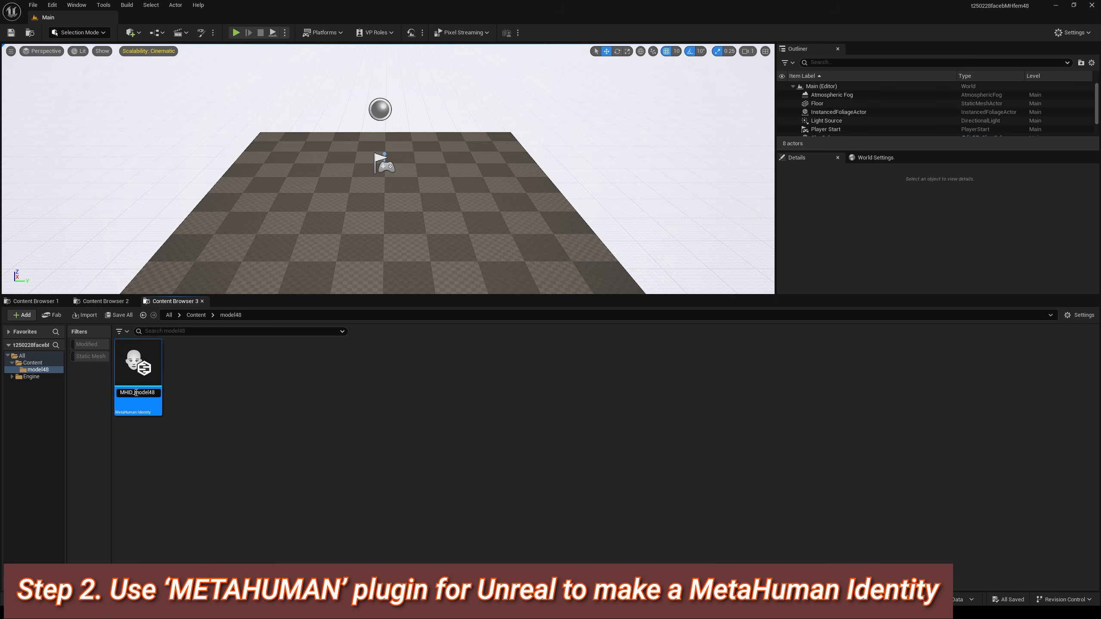
text(fem)
key(Return)
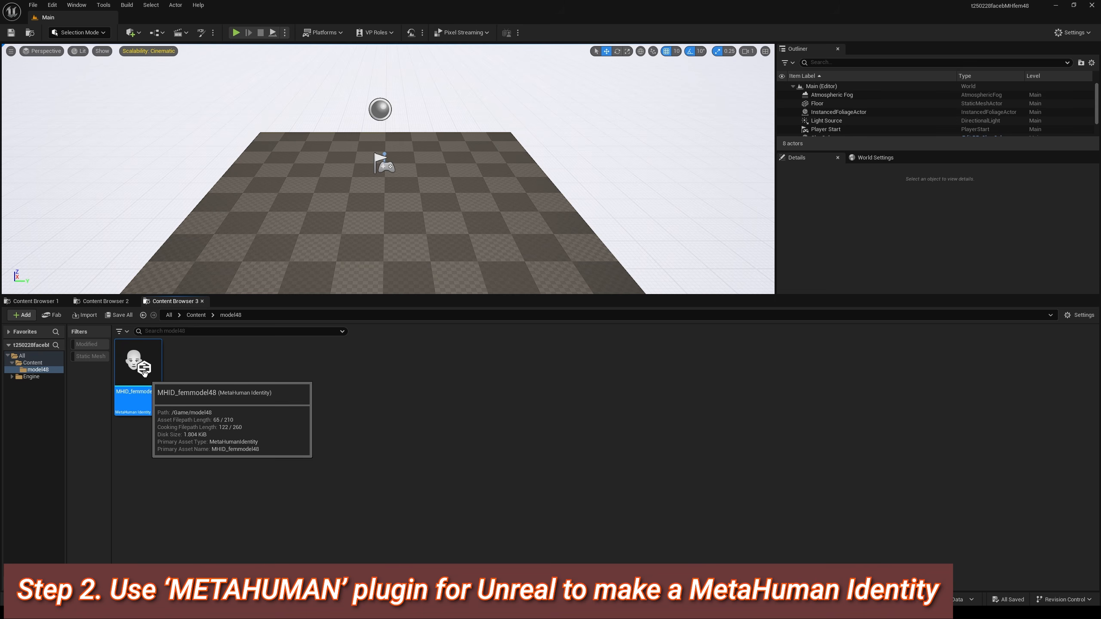
double_click(144, 368)
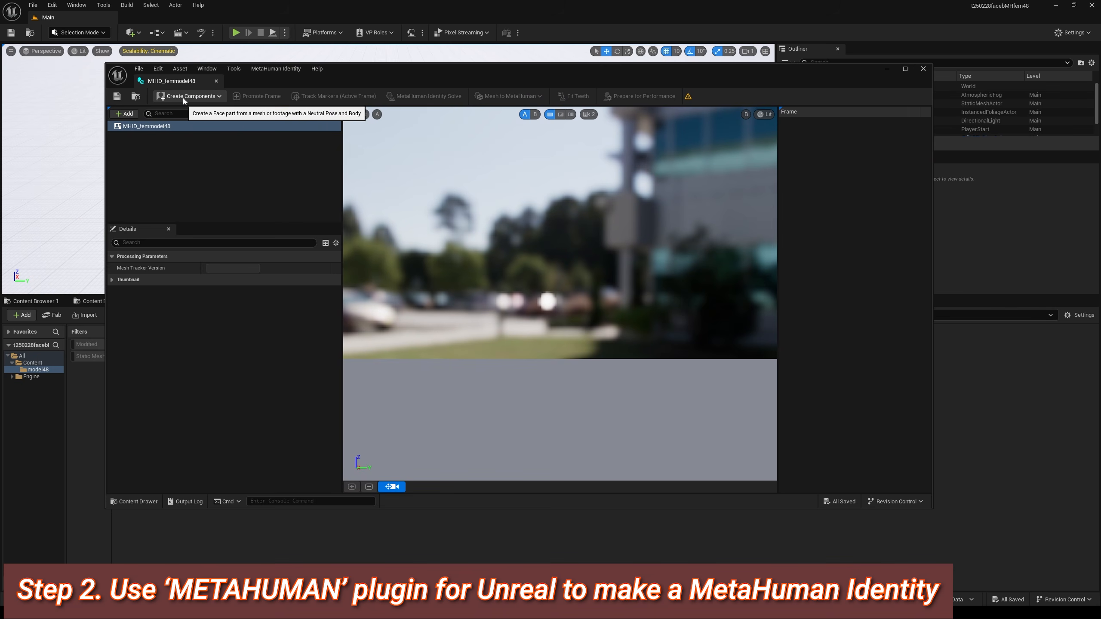
click(182, 98)
mouse_move(188, 120)
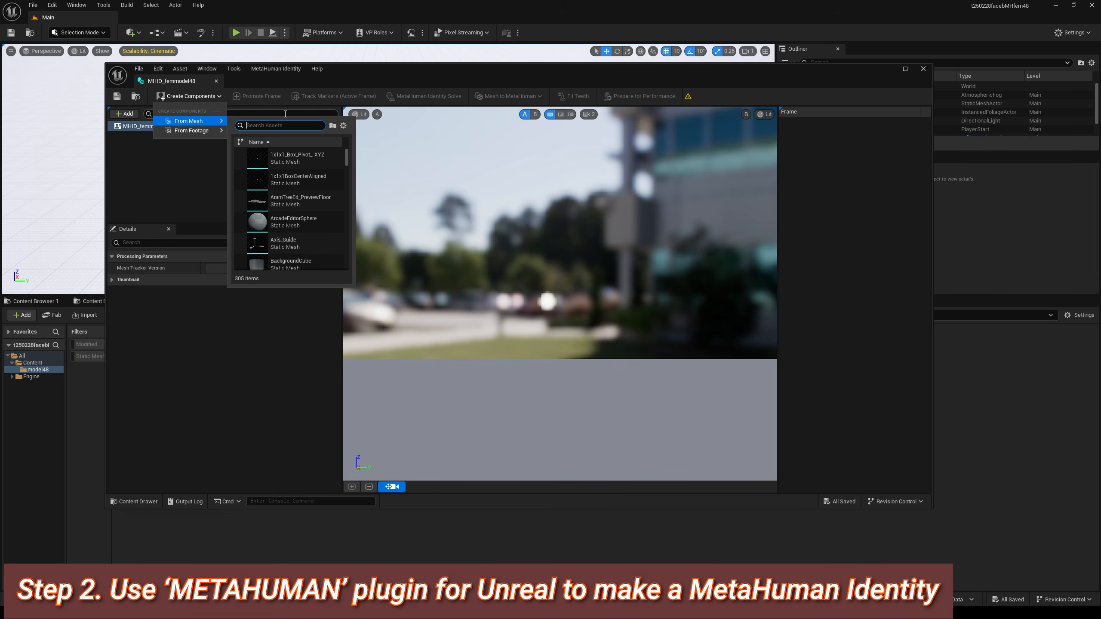
click(269, 371)
click(886, 70)
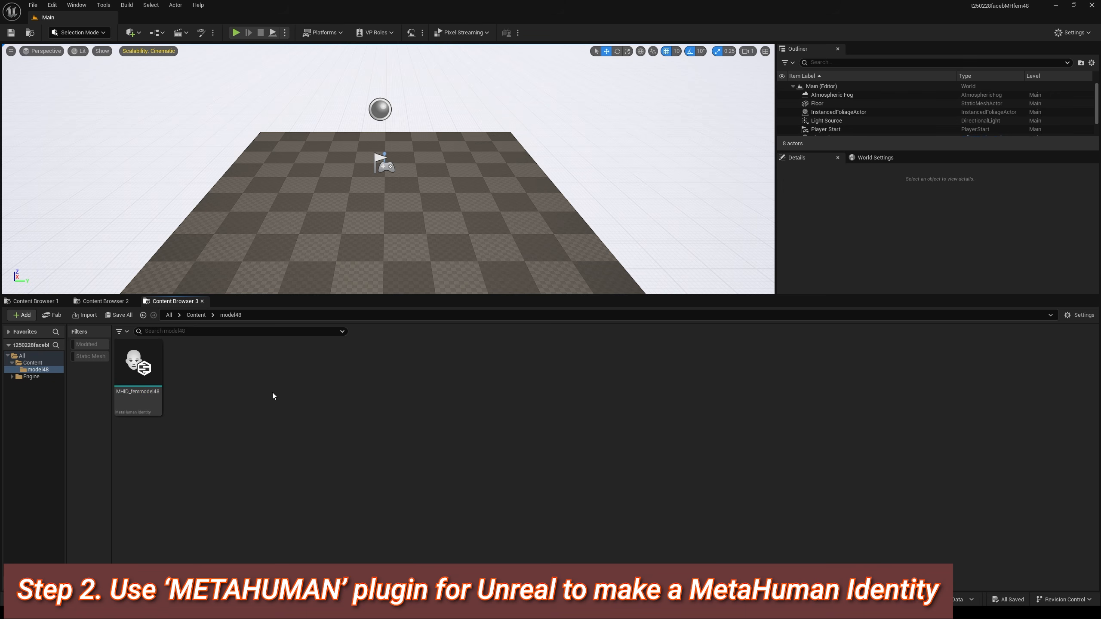
Step: Import facebuilderhead_vfp048.fbx into the model48 folder with the default import settings and save all new assets
right_click(284, 407)
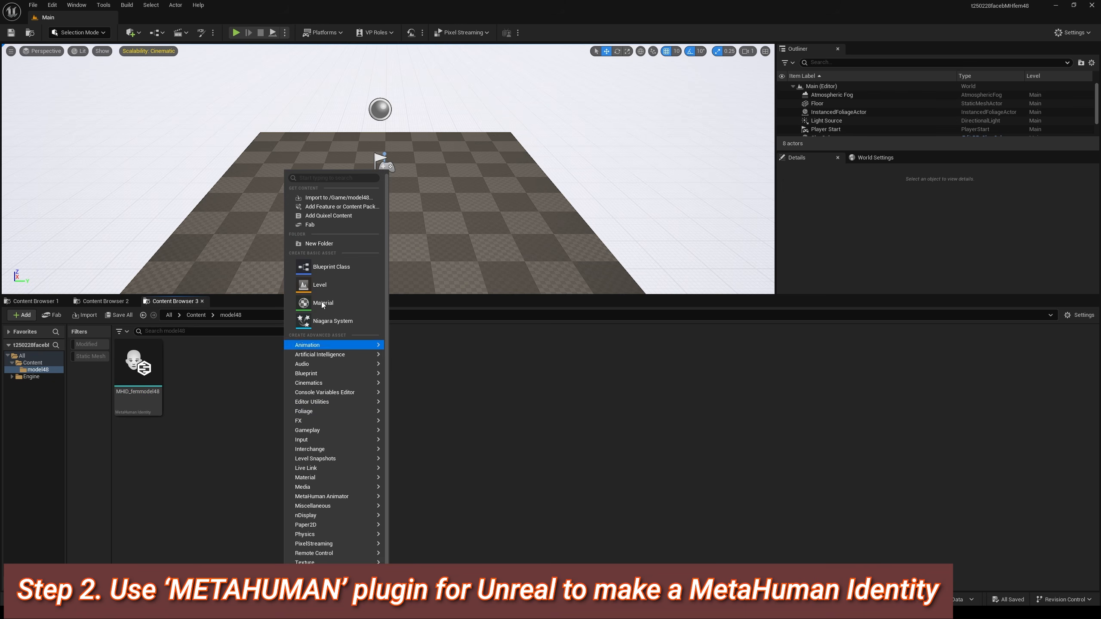
click(338, 198)
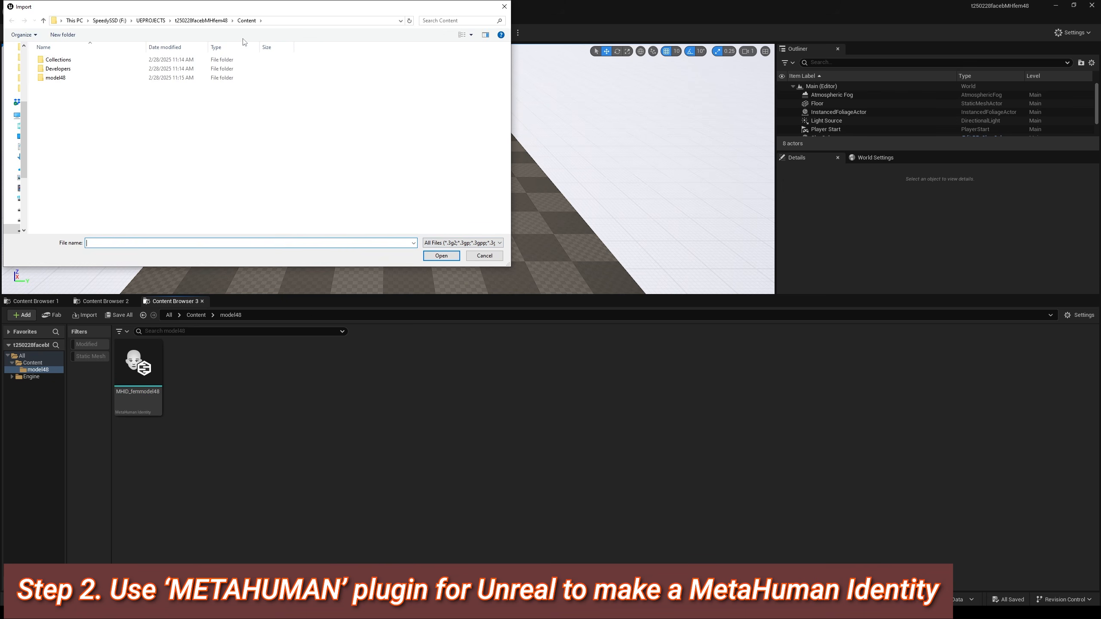
click(94, 69)
double_click(94, 70)
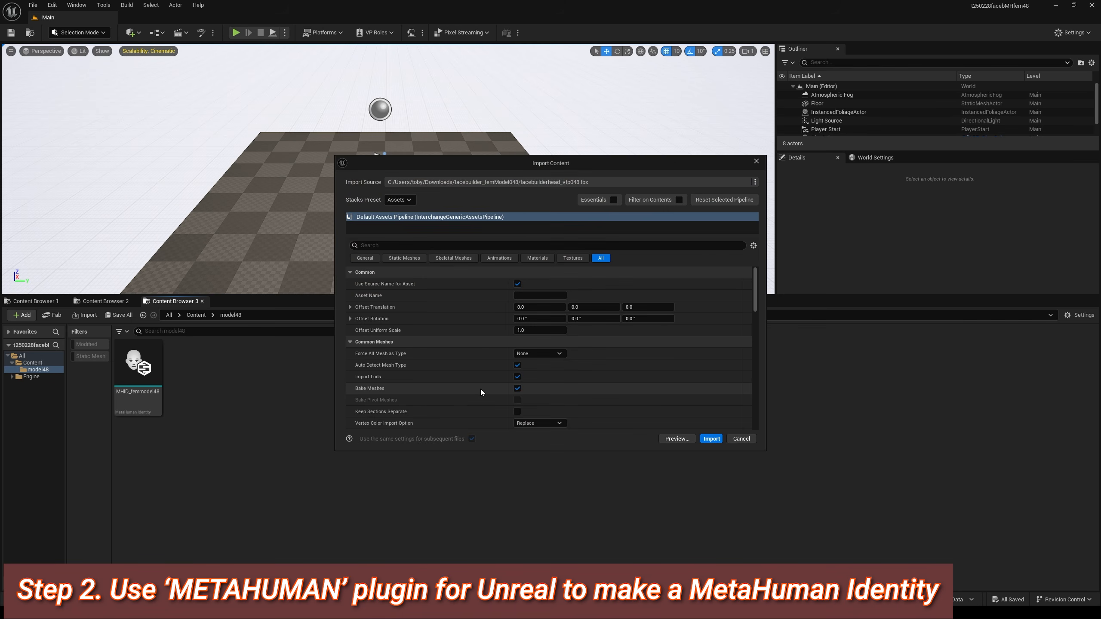
click(711, 438)
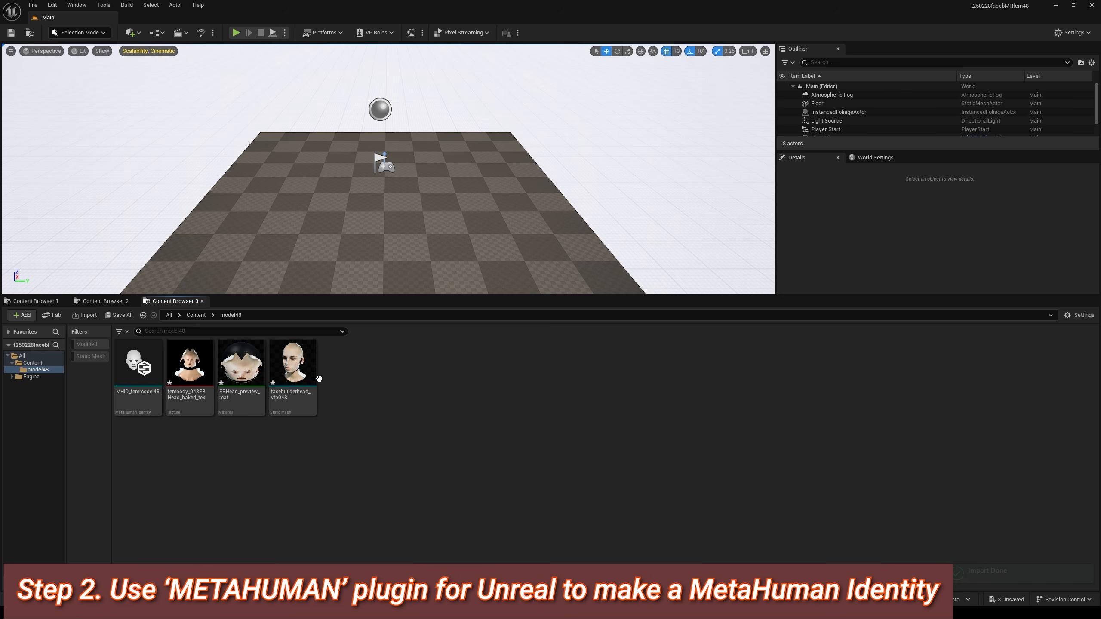
mouse_move(236, 371)
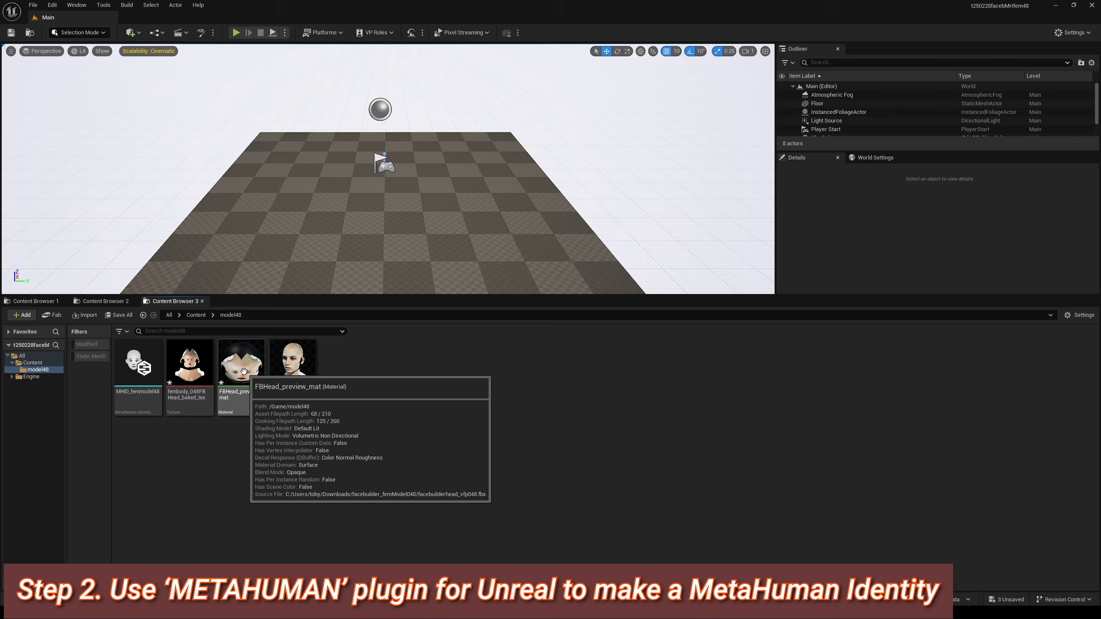
key(ctrl+shift+s)
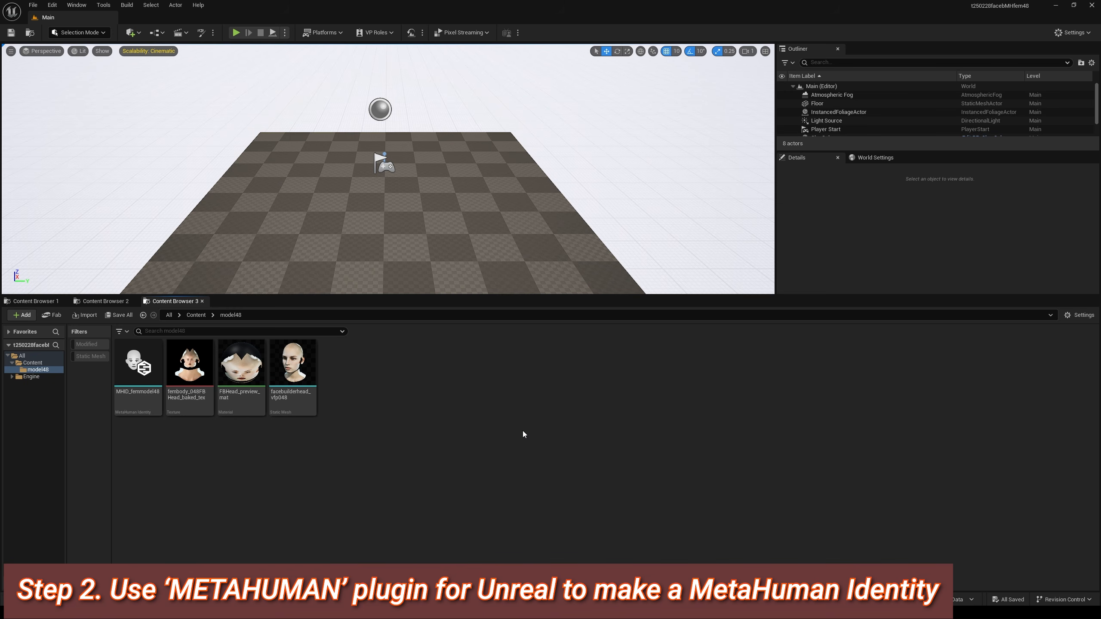
Step: Open MHID_femmodel48 and create its components from the facebuilderhead_vfp048 static mesh
double_click(138, 364)
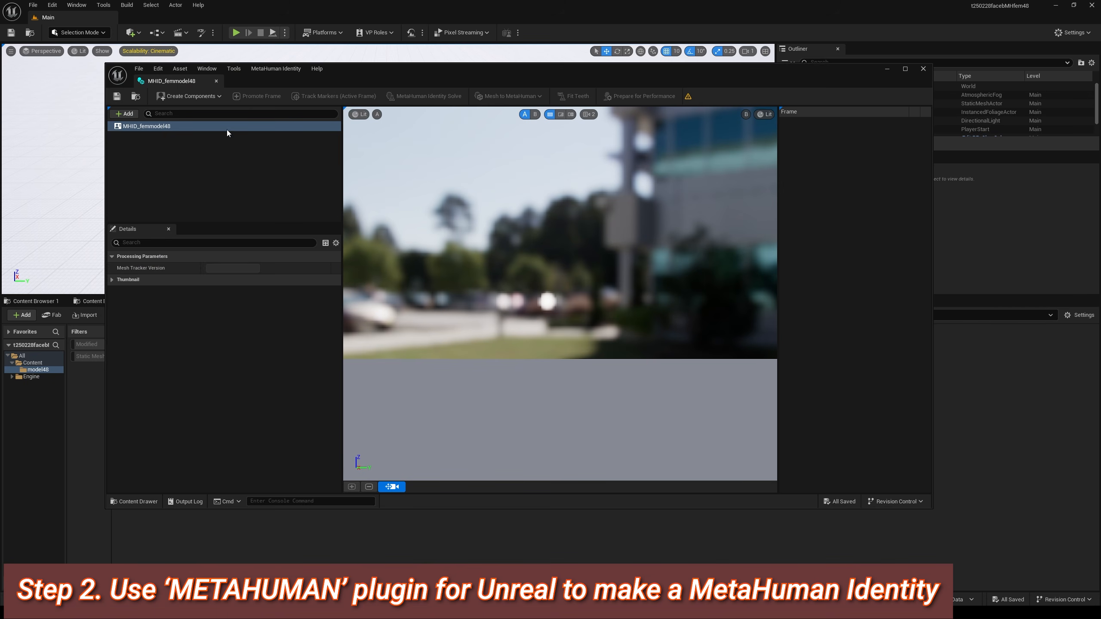
click(201, 98)
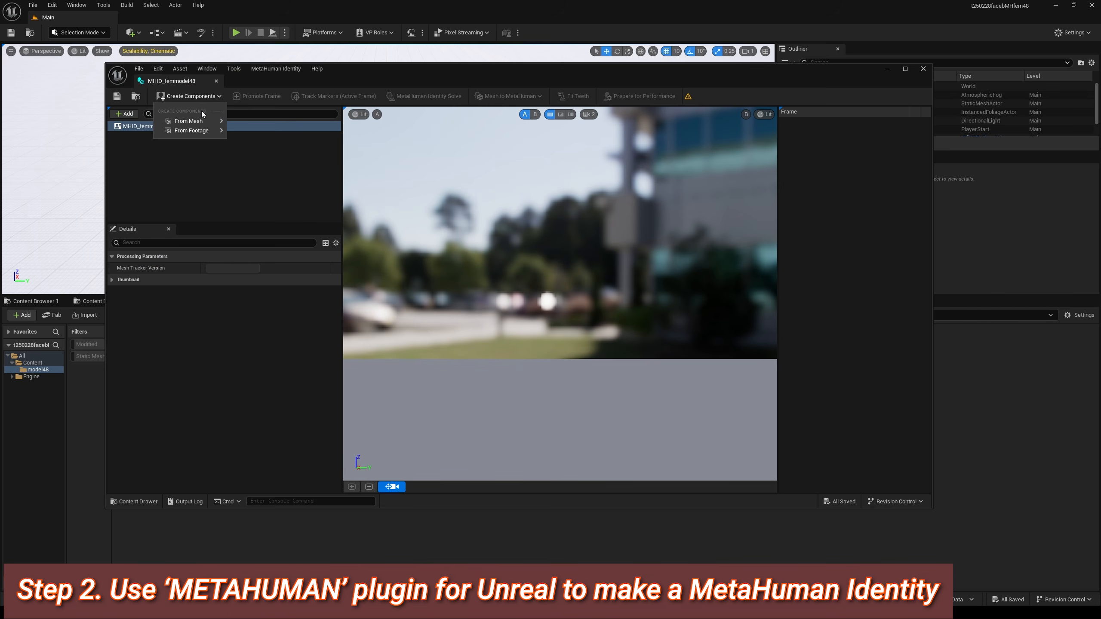
mouse_move(202, 124)
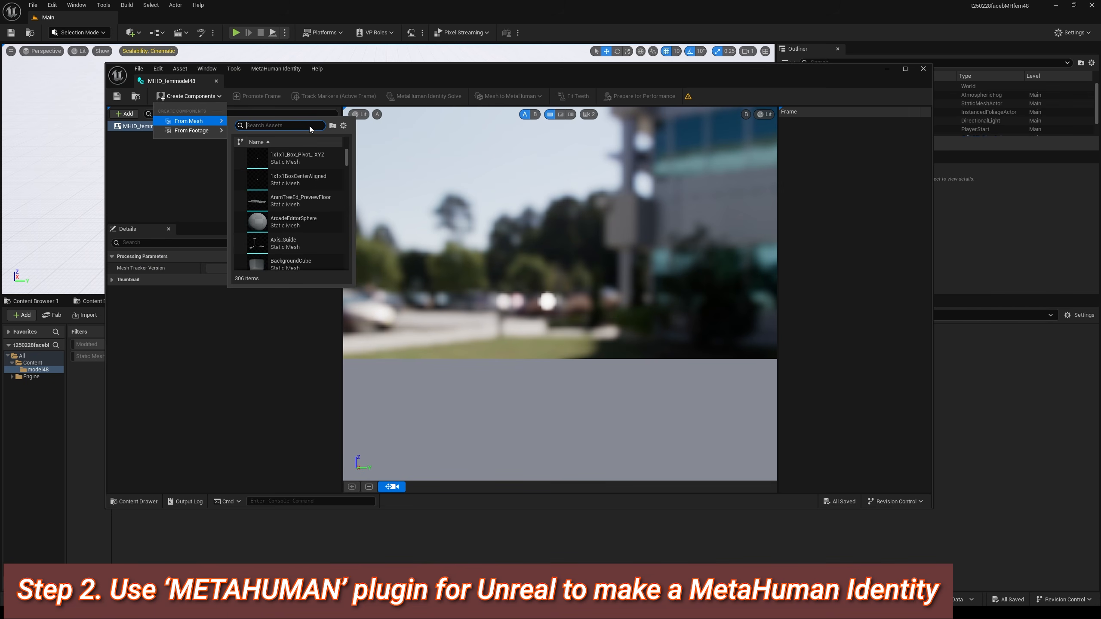
text(faceb)
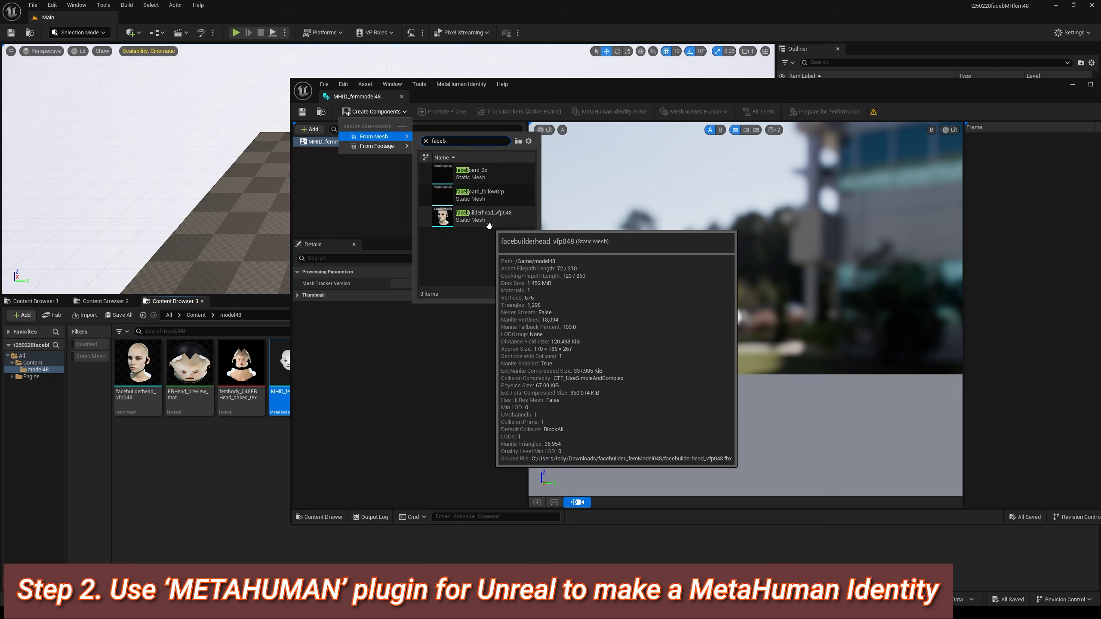
click(485, 216)
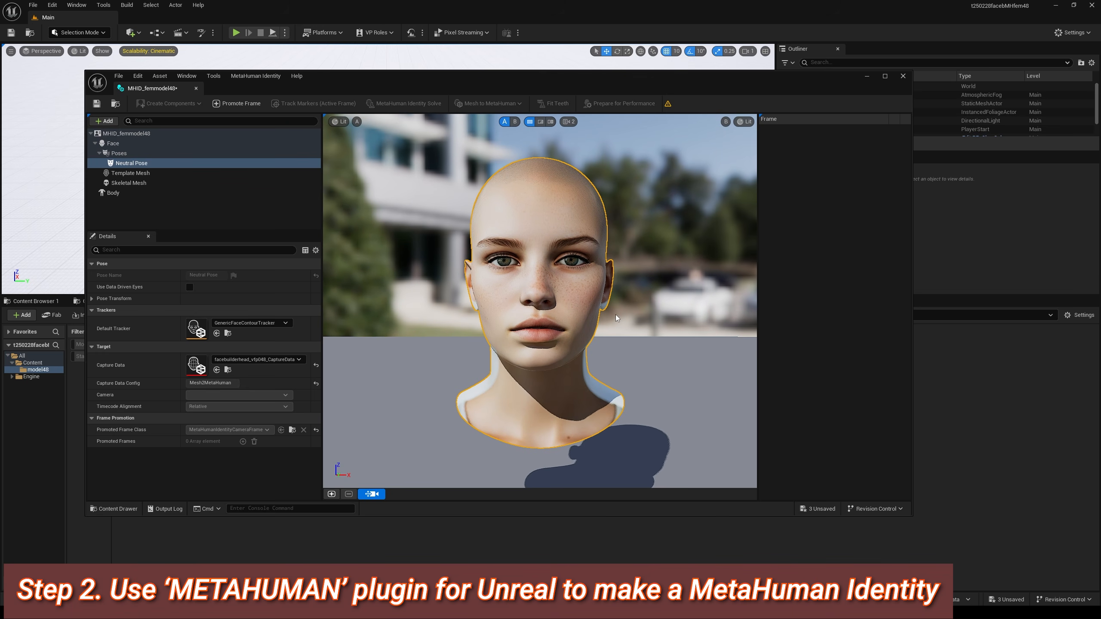
Step: Set the identity viewport's field of view to 25 and assign the female body preset in the second row to the Body part
scroll(617, 318, up, 2)
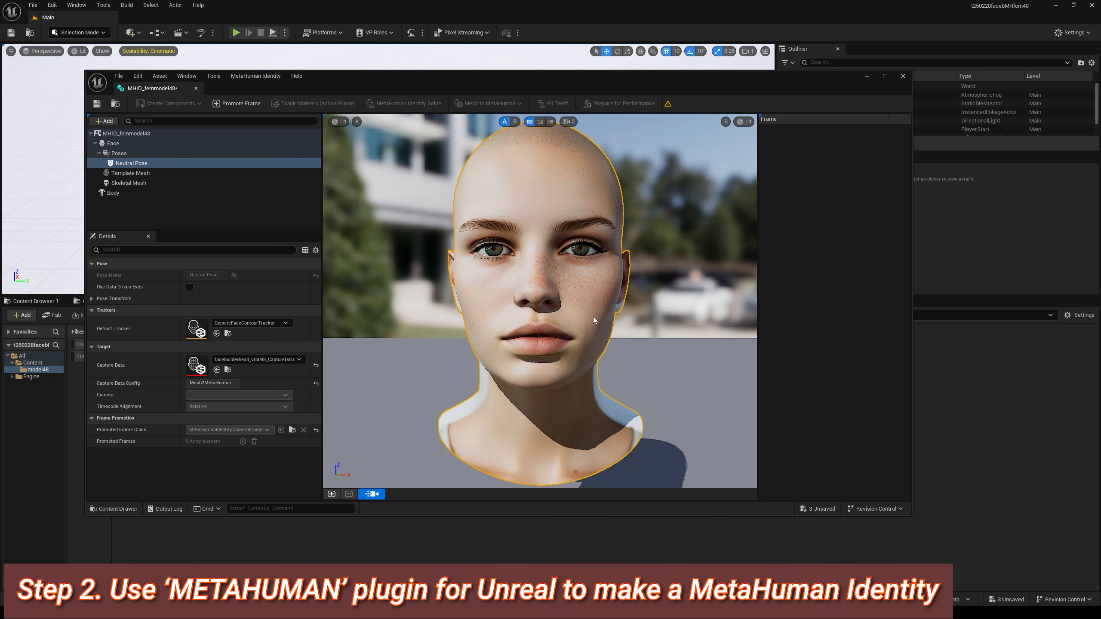
click(568, 121)
click(586, 199)
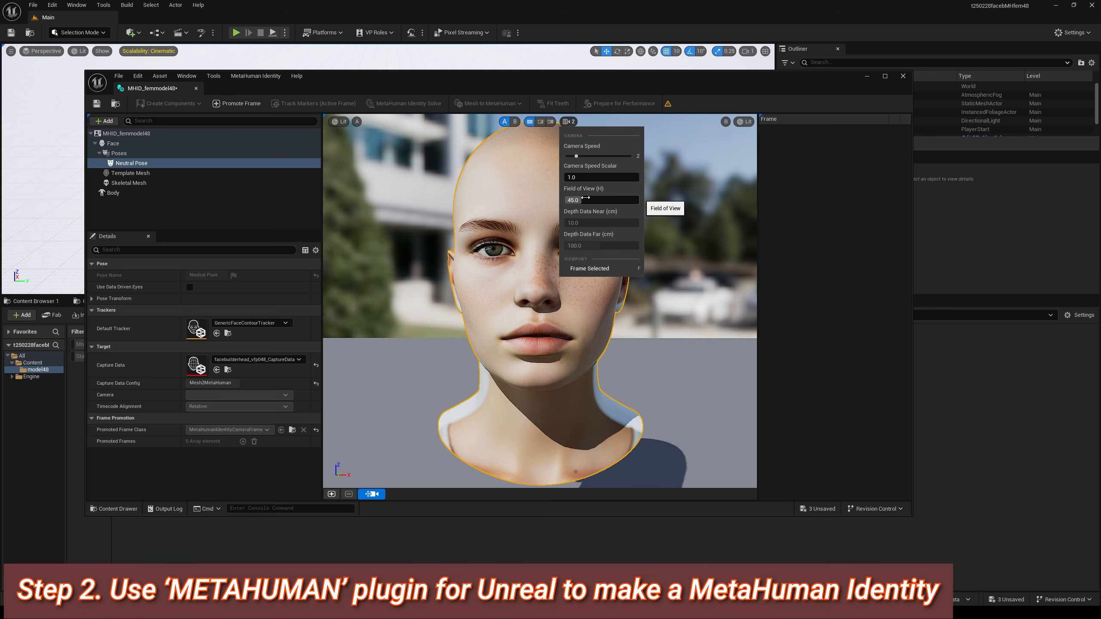
text(25)
key(Return)
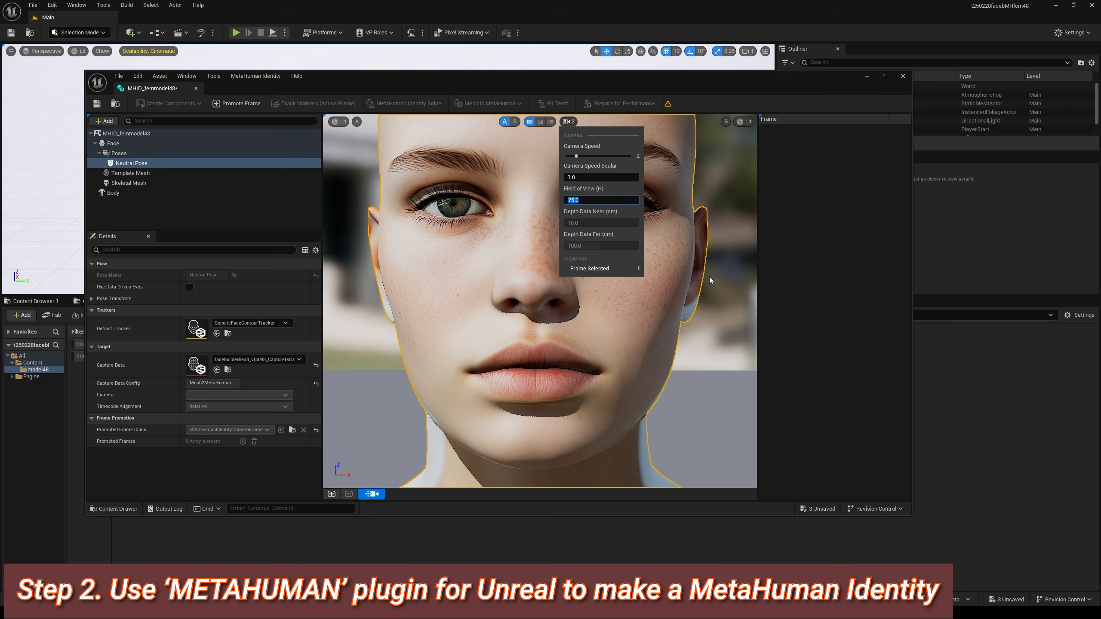
click(617, 360)
scroll(616, 360, down, 5)
click(113, 193)
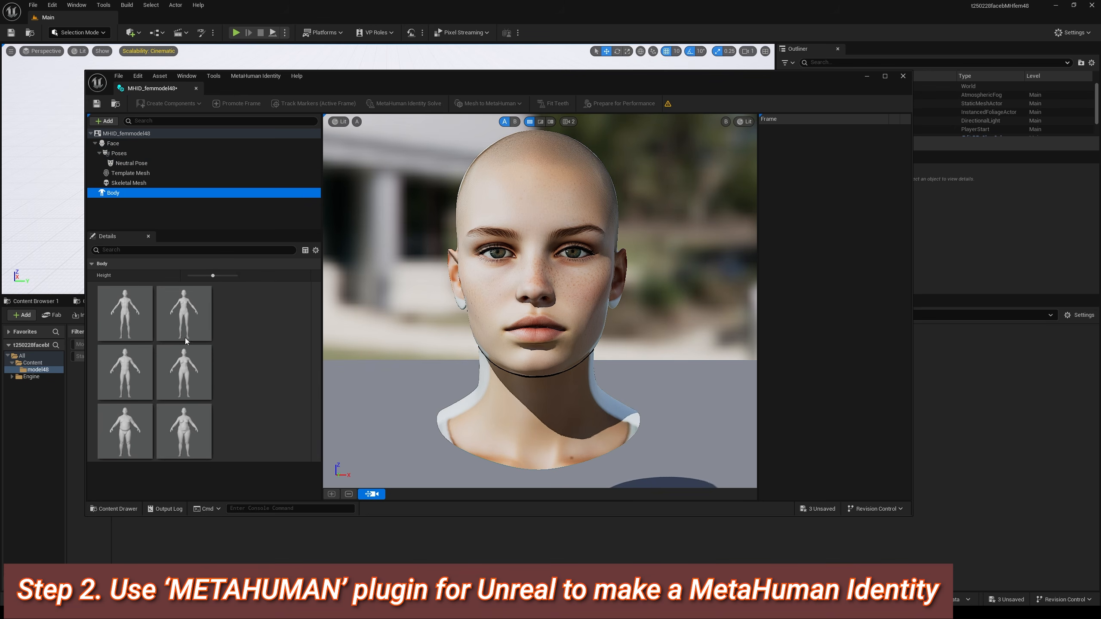
click(188, 378)
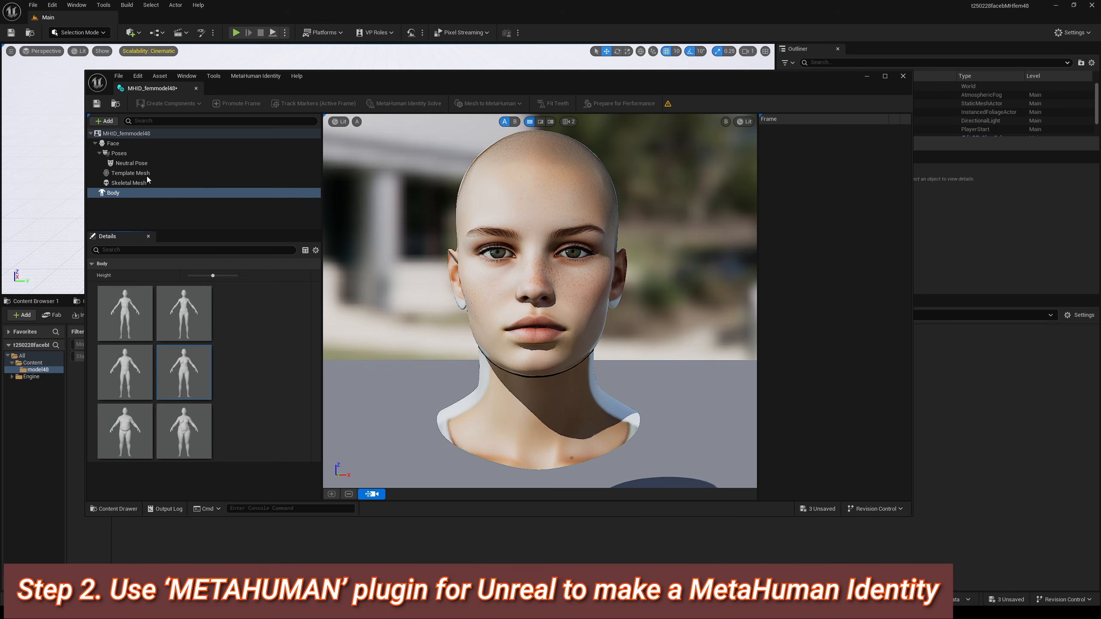
Step: Promote the current Neutral Pose view as the front-view frame and track its facial markers
click(130, 163)
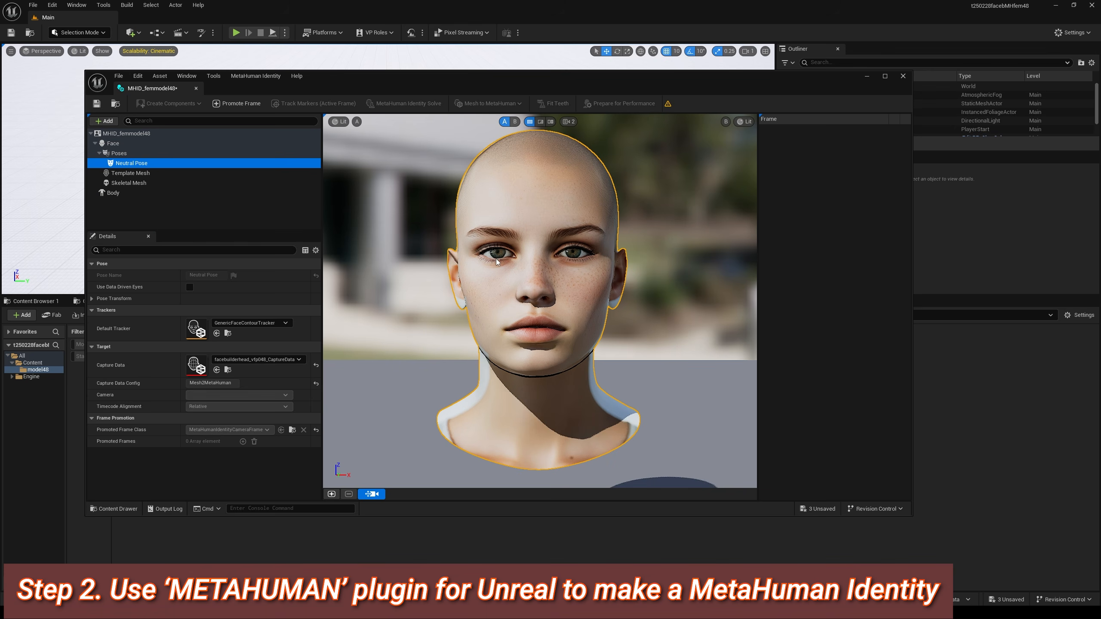
click(237, 103)
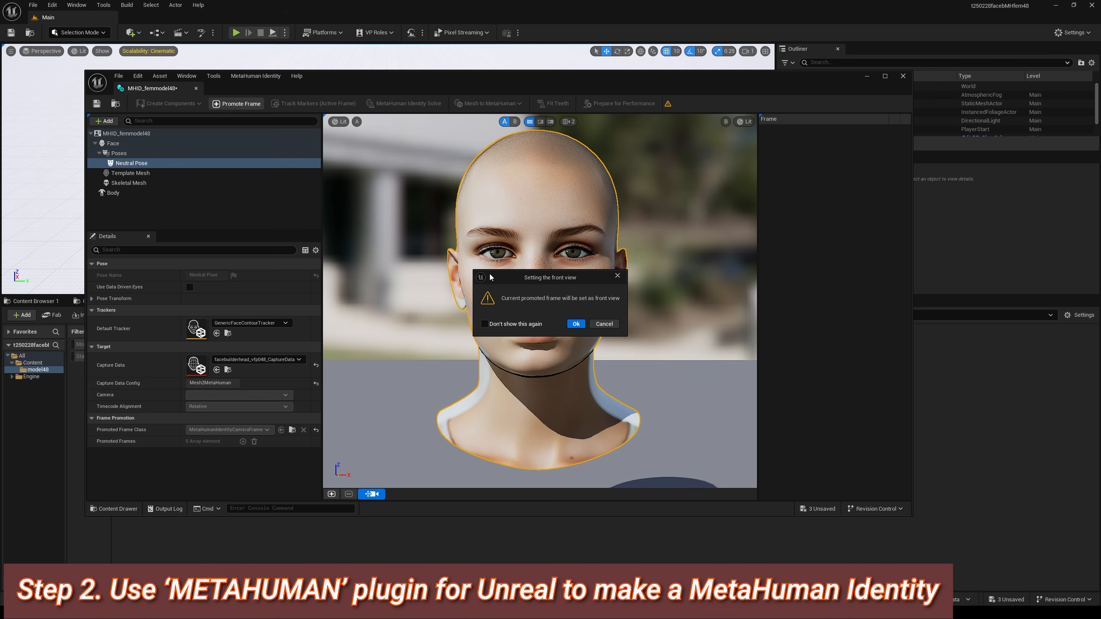
click(576, 324)
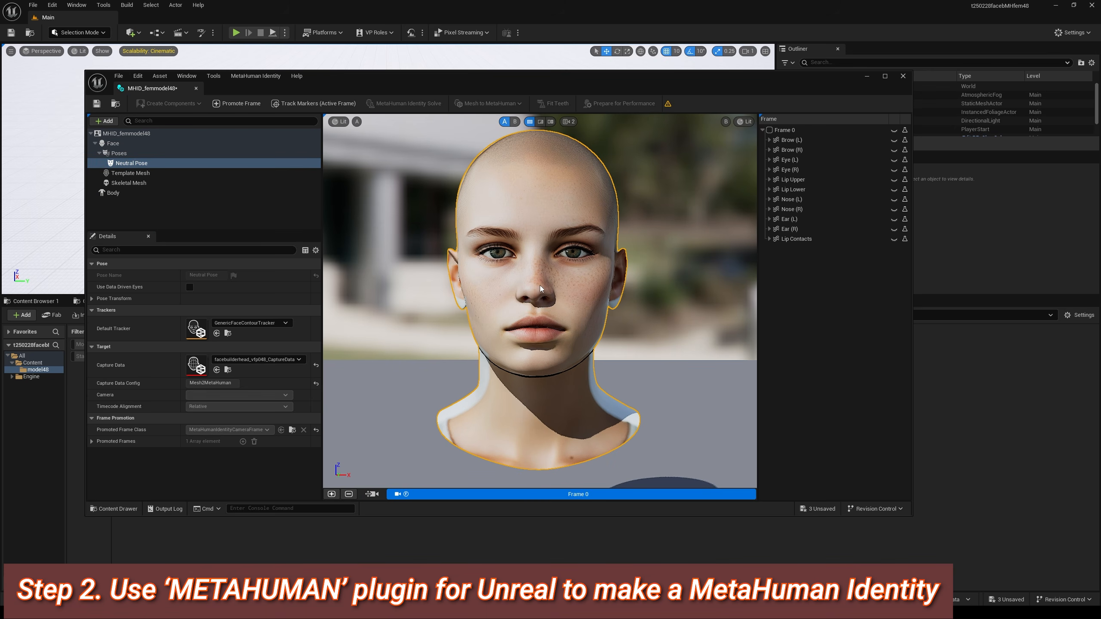
click(306, 105)
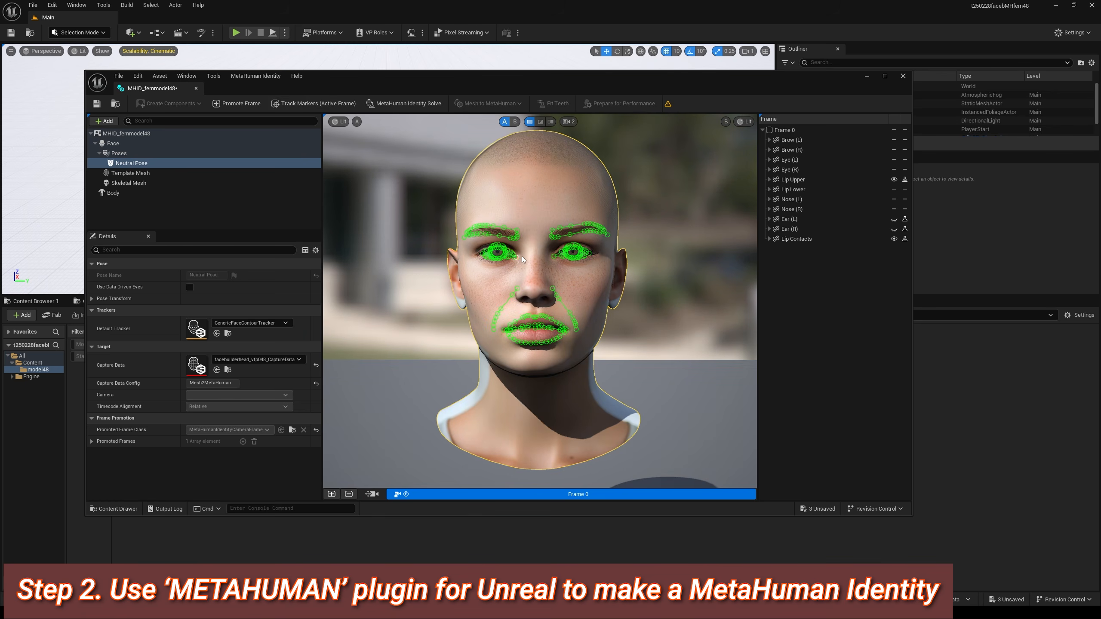
Step: Select the upper, intermediate and lower tracking curves of the right brow together and shift them slightly down to fit the eyebrow
scroll(522, 258, up, 10)
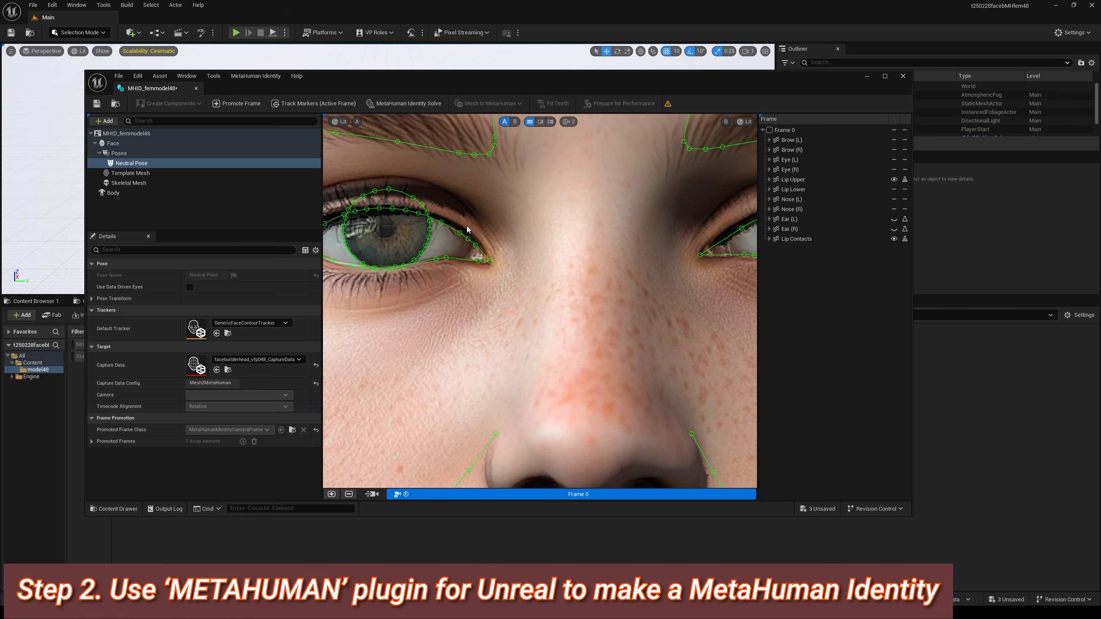
scroll(491, 211, up, 2)
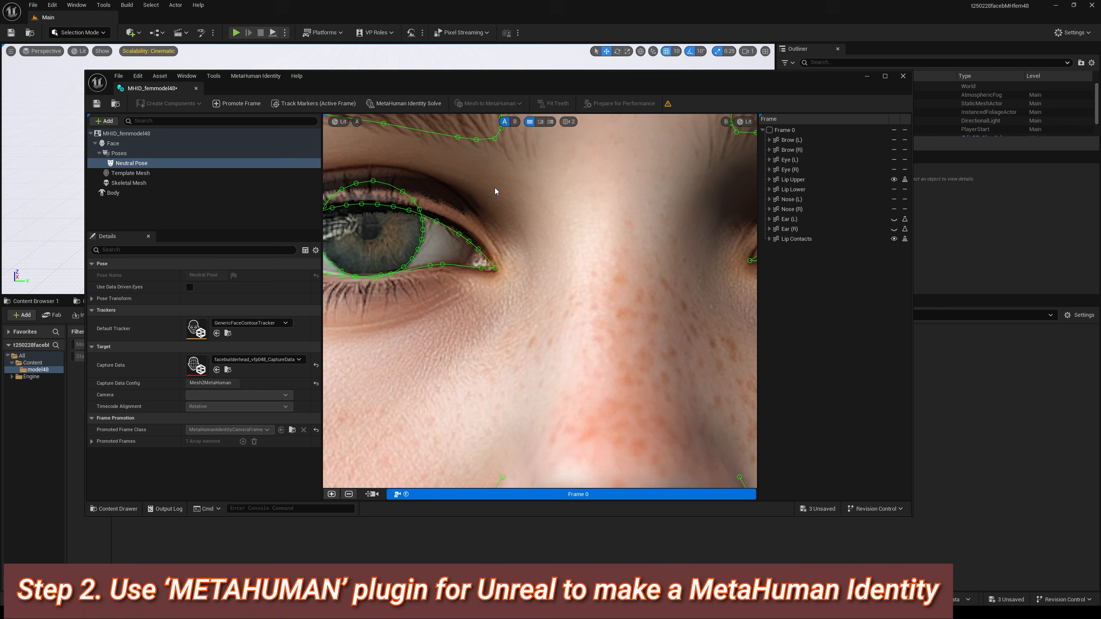
middle_drag(495, 188, 694, 313)
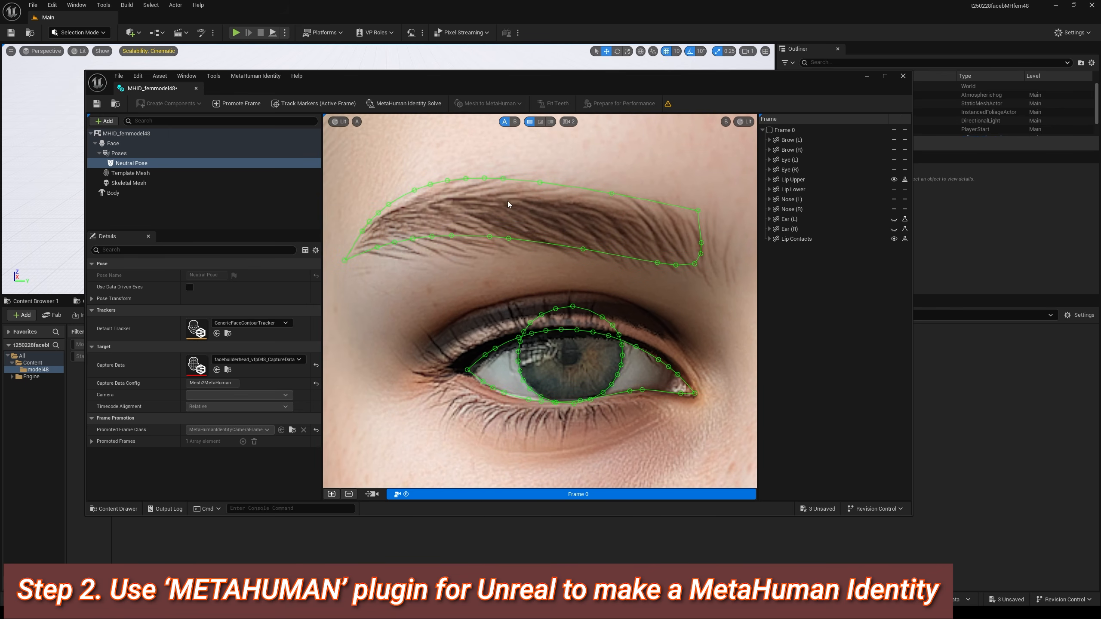
middle_drag(411, 213, 418, 220)
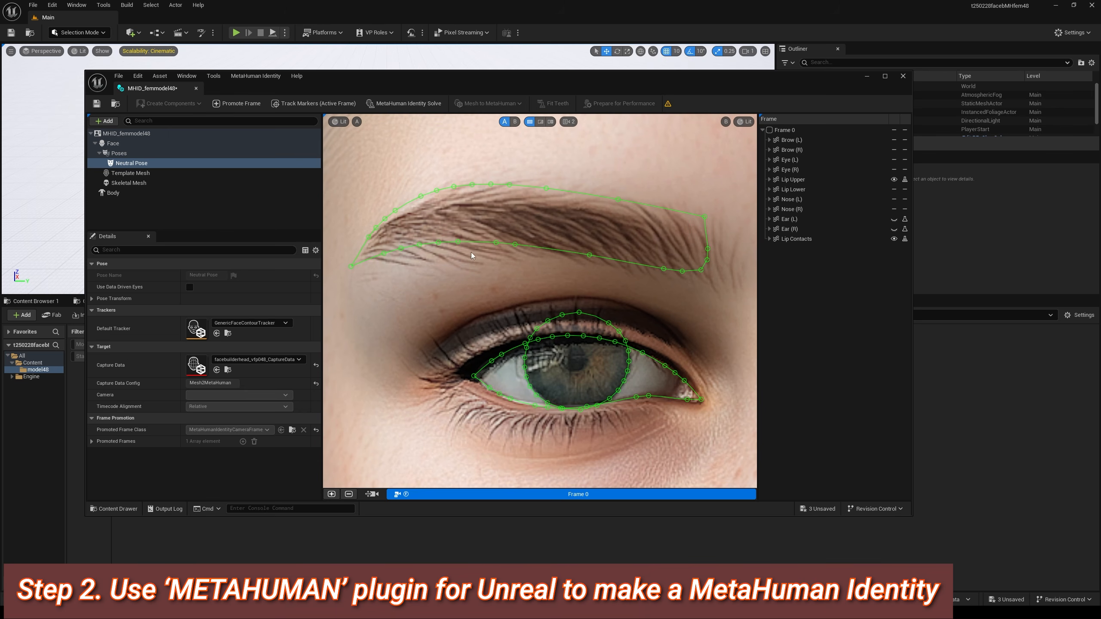
click(380, 226)
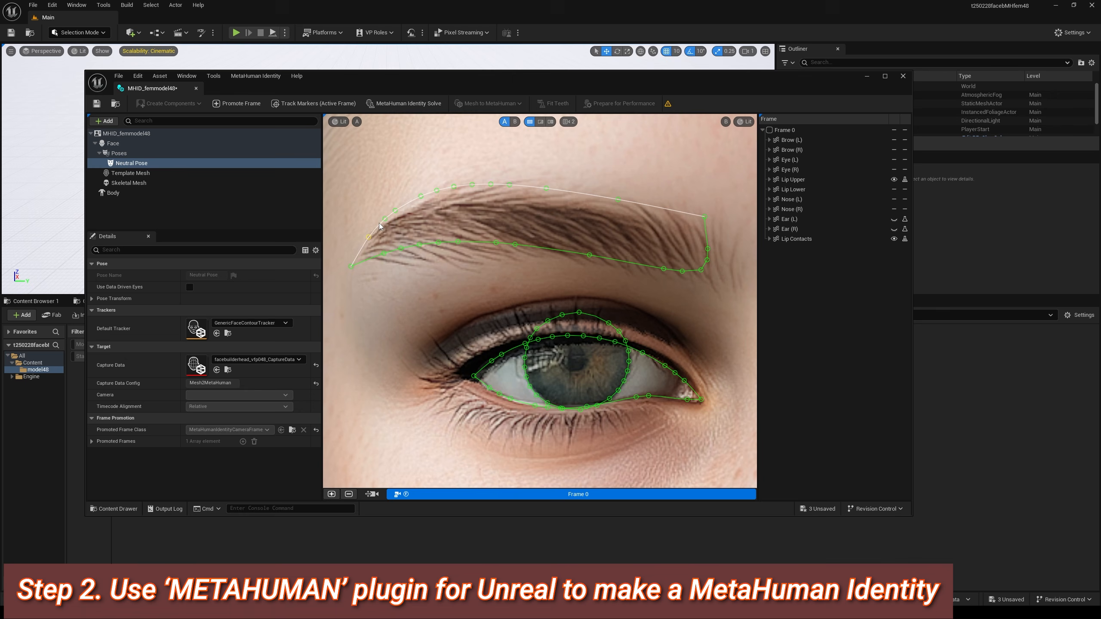
ctrl+click(395, 251)
drag(693, 217, 716, 244)
key(ctrl+z)
ctrl+click(710, 240)
scroll(667, 257, down, 2)
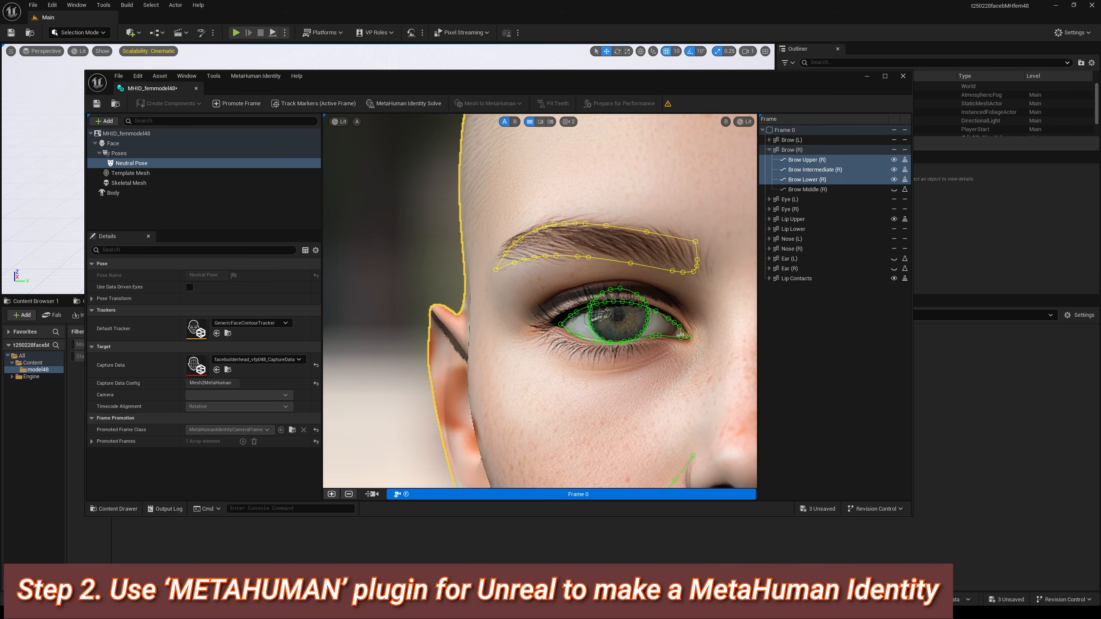
middle_drag(692, 220, 333, 223)
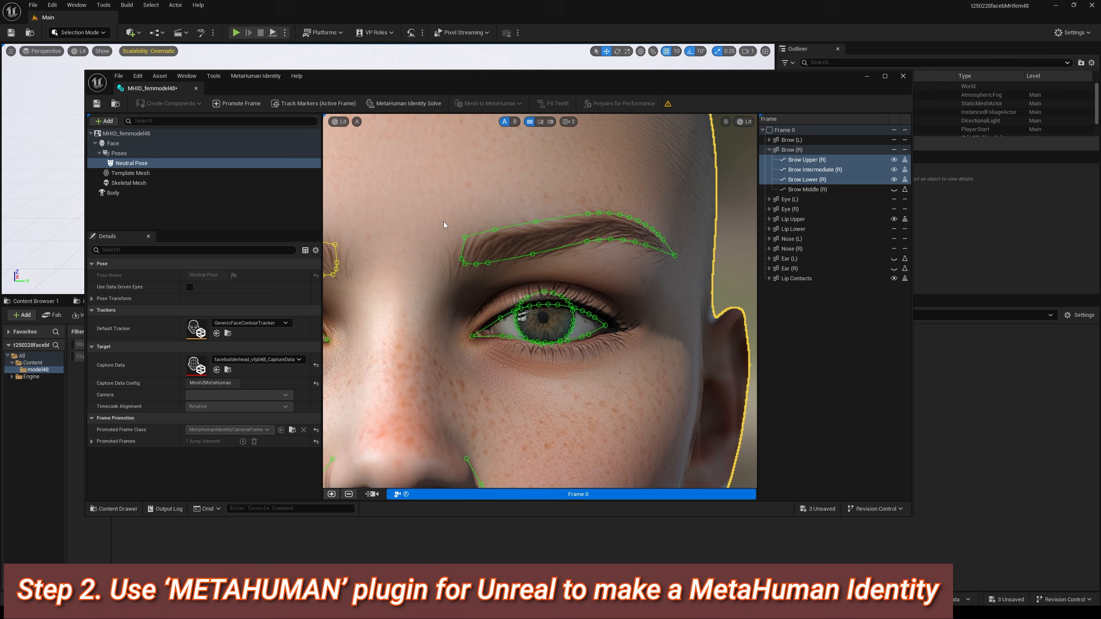
Step: Select the upper, intermediate and lower tracking curves of the left brow together and shift them slightly down to fit the eyebrow
click(526, 223)
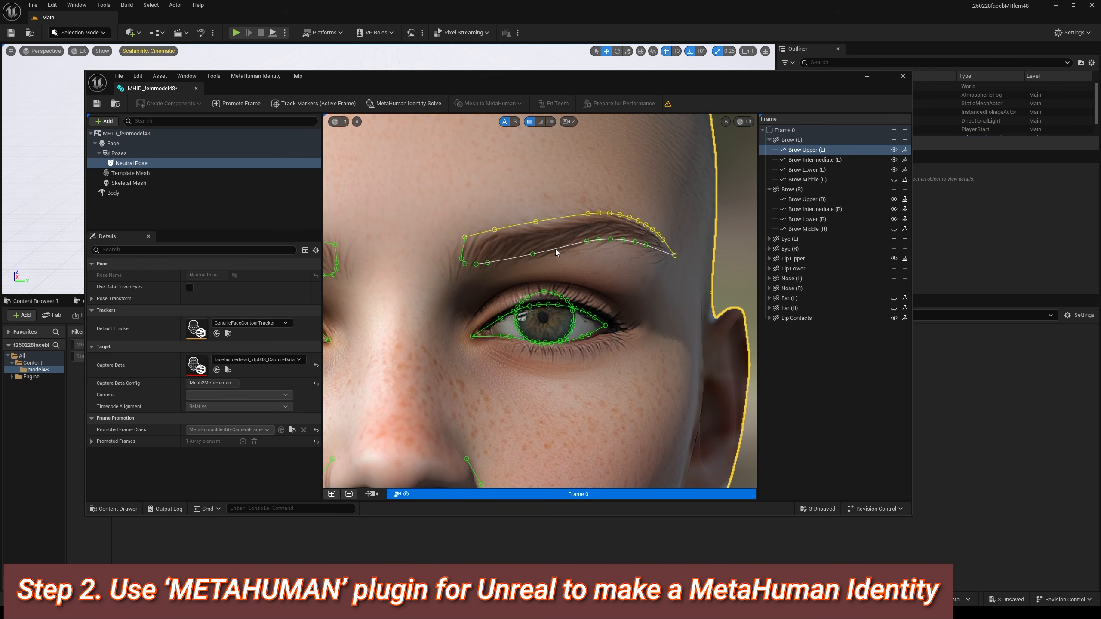
ctrl+click(547, 251)
ctrl+click(464, 248)
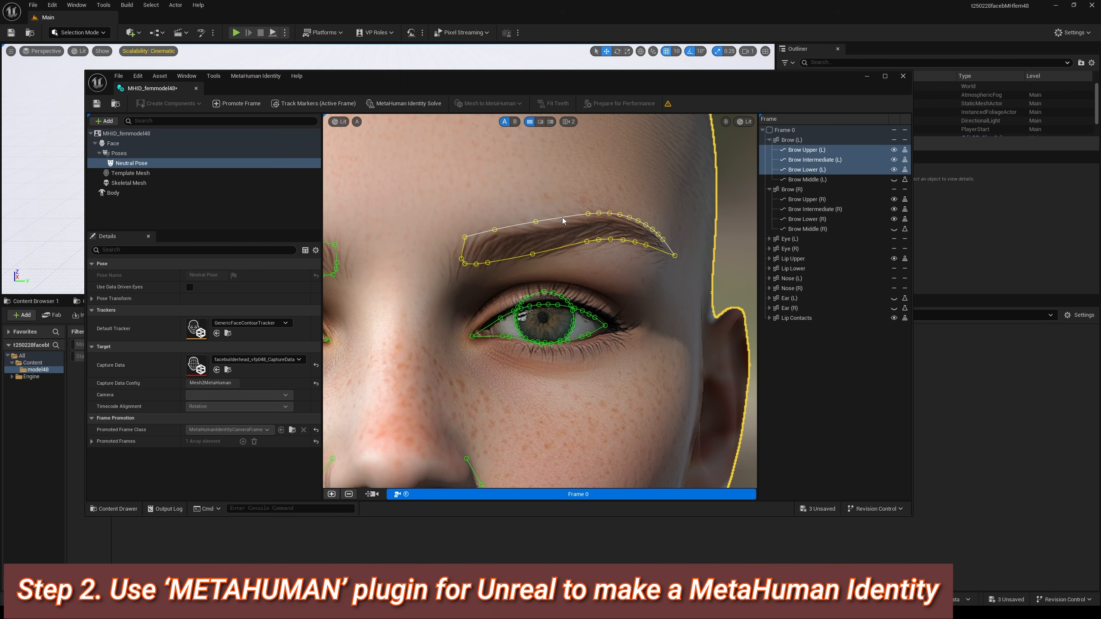
drag(563, 218, 562, 224)
scroll(522, 360, down, 2)
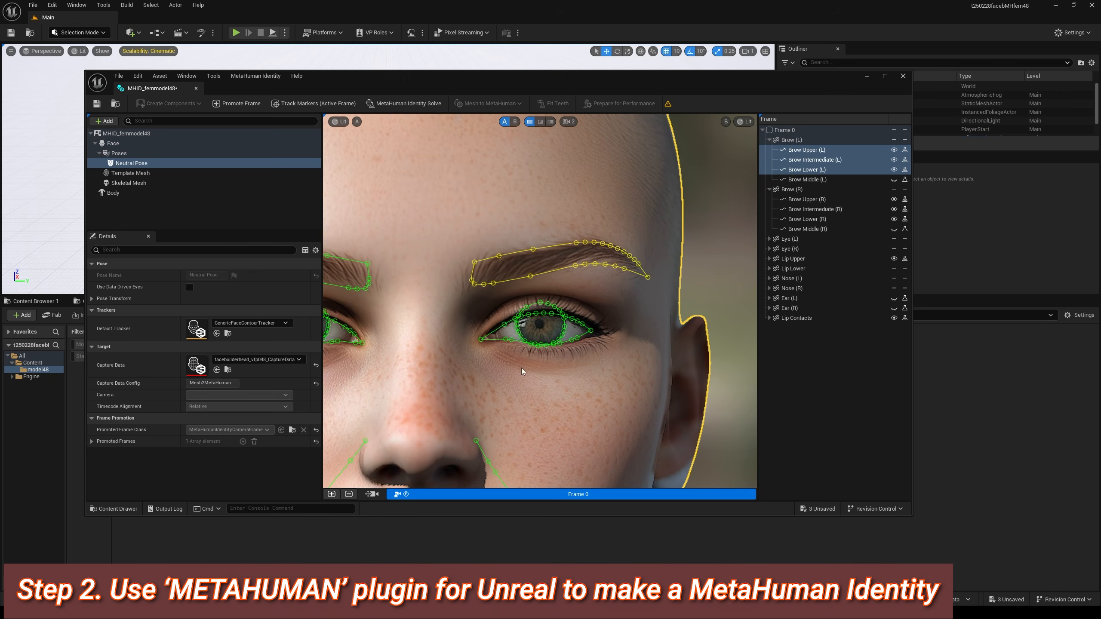
scroll(512, 446, down, 1)
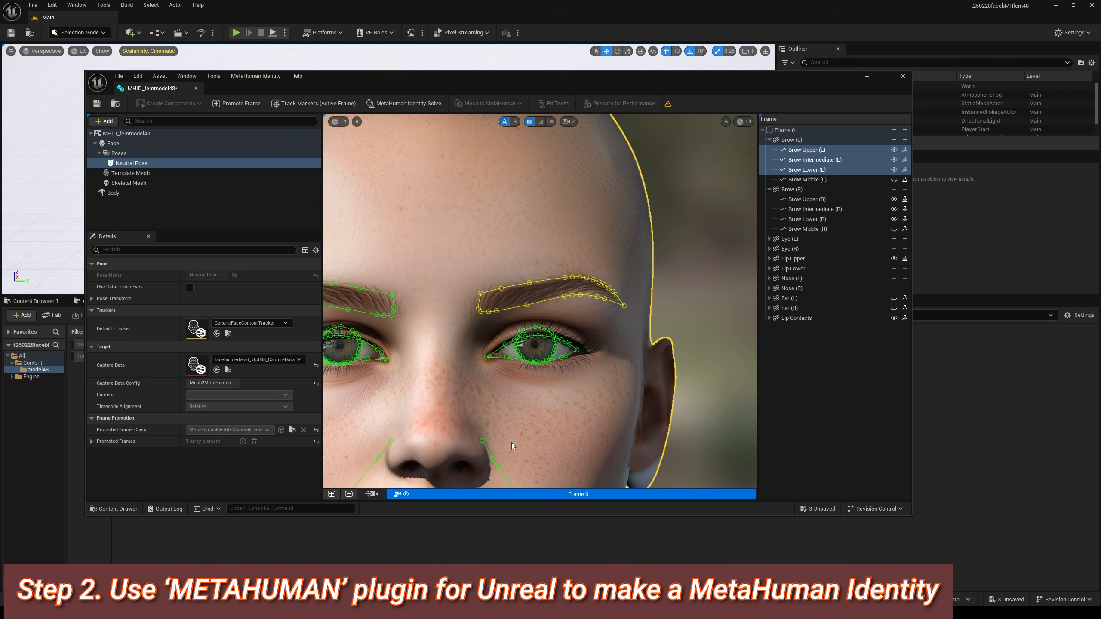
Step: Try to reshape the right inner upper lip tracking curve along the mouth opening, and undo the last point move
scroll(512, 446, down, 3)
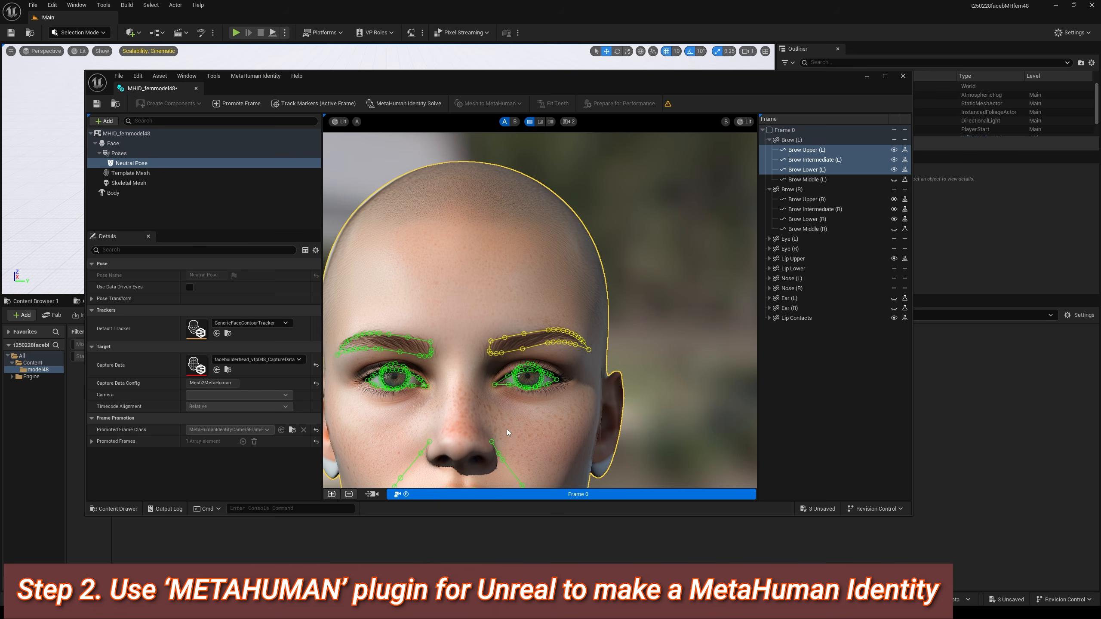
scroll(532, 380, up, 1)
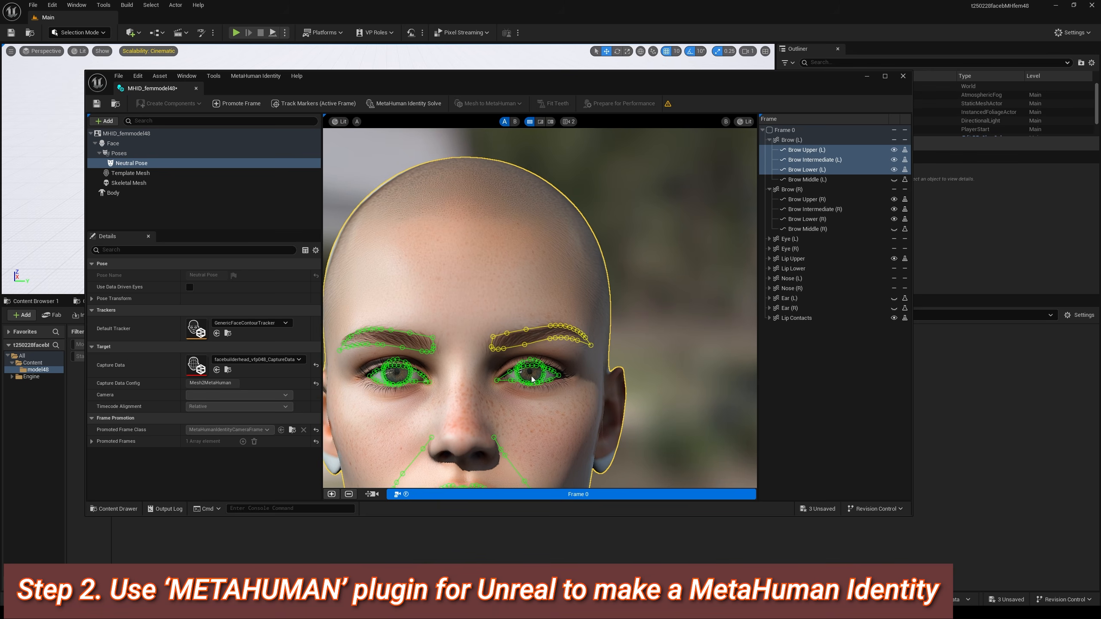
scroll(533, 380, down, 3)
scroll(542, 362, up, 5)
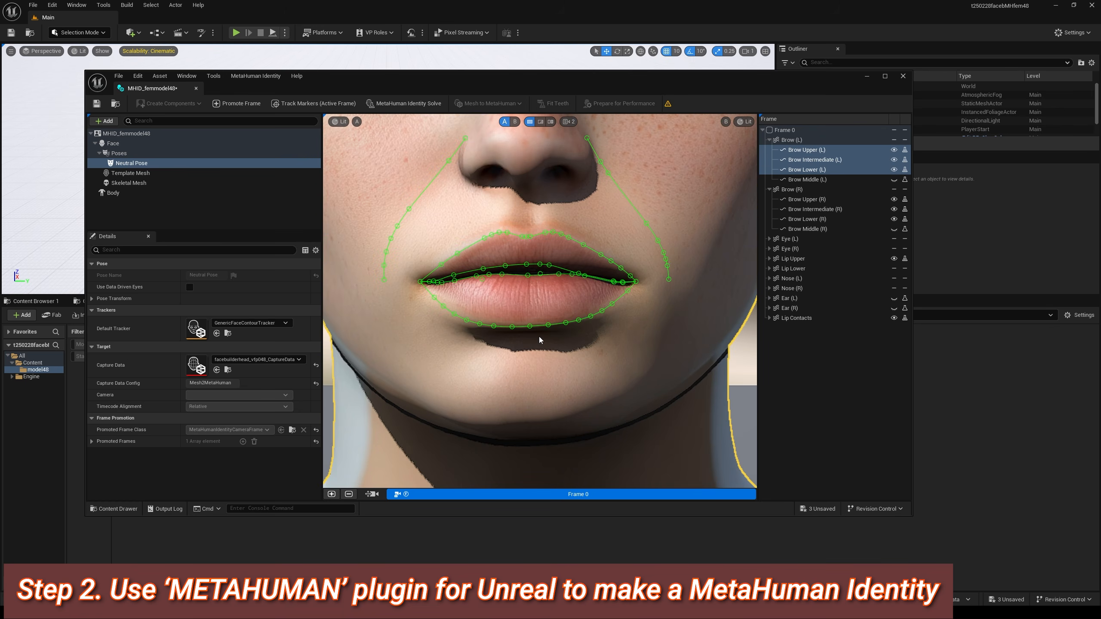
scroll(538, 336, up, 2)
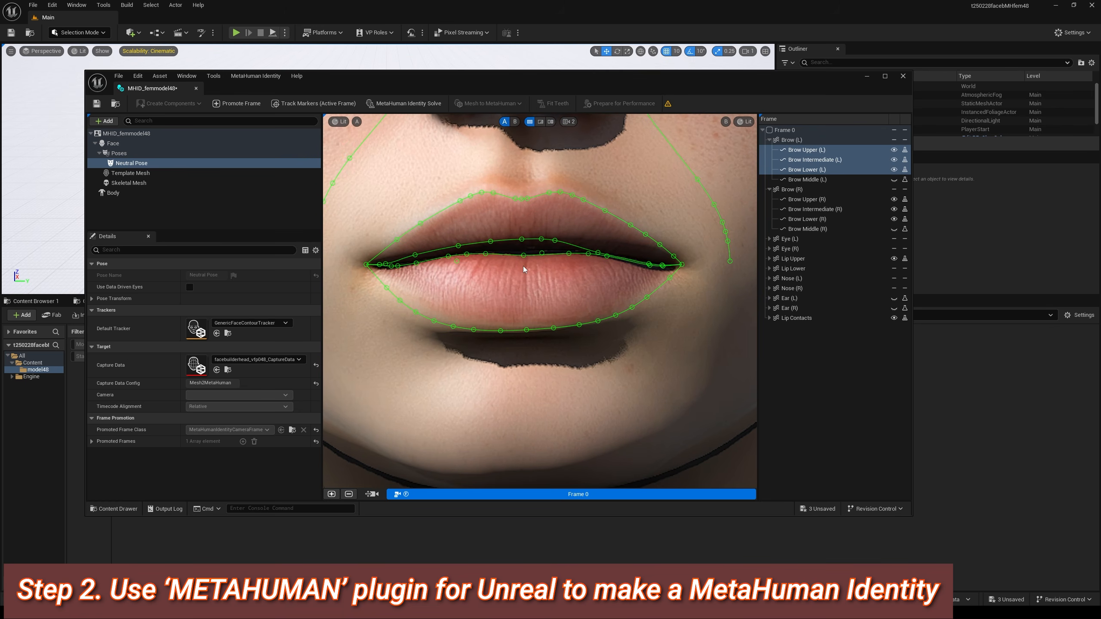
mouse_move(415, 256)
mouse_down()
mouse_move(416, 264)
mouse_move(492, 248)
mouse_up()
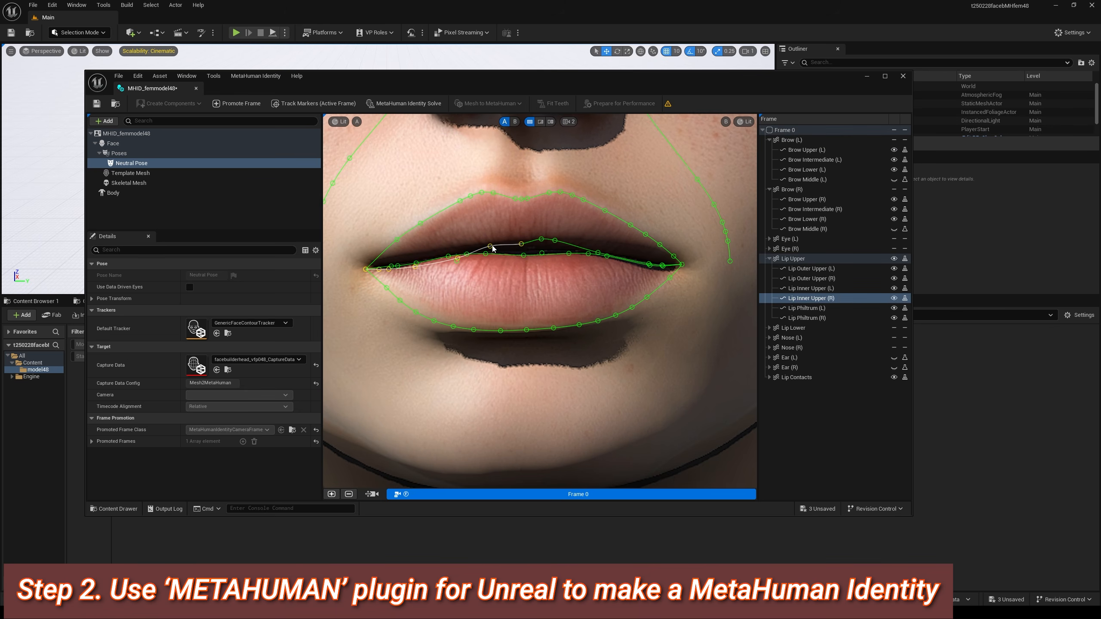
key(ctrl+z)
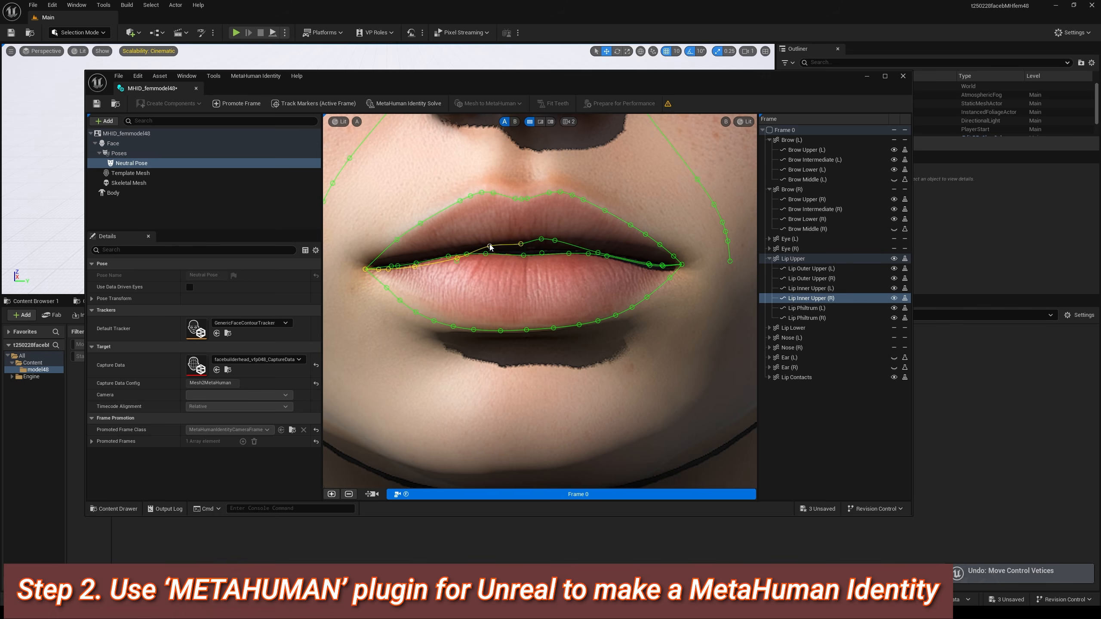
Step: Run the MetaHuman Identity Solve and auto-rig the identity as Skeletal Mesh + Full MetaHuman, accepting the completion notice
right_drag(622, 304, 604, 352)
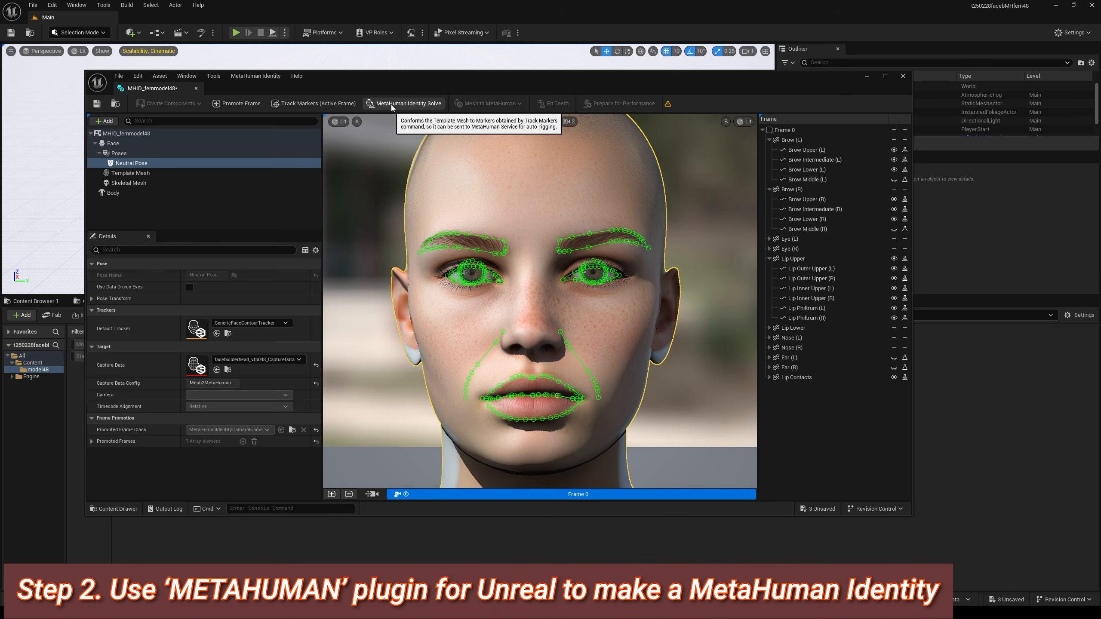
click(391, 106)
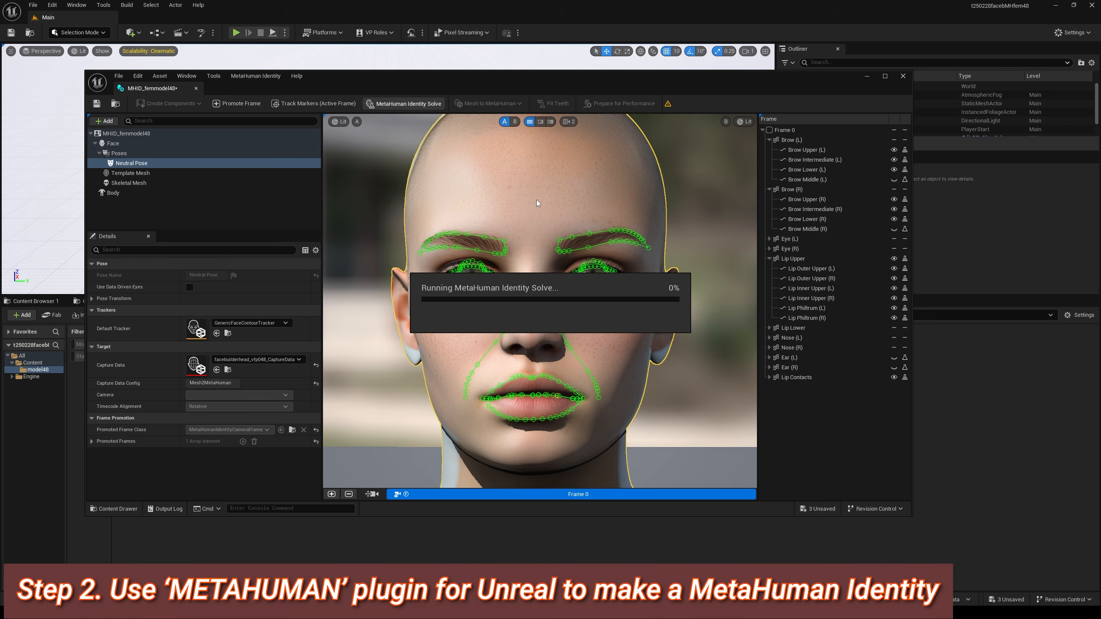
click(500, 106)
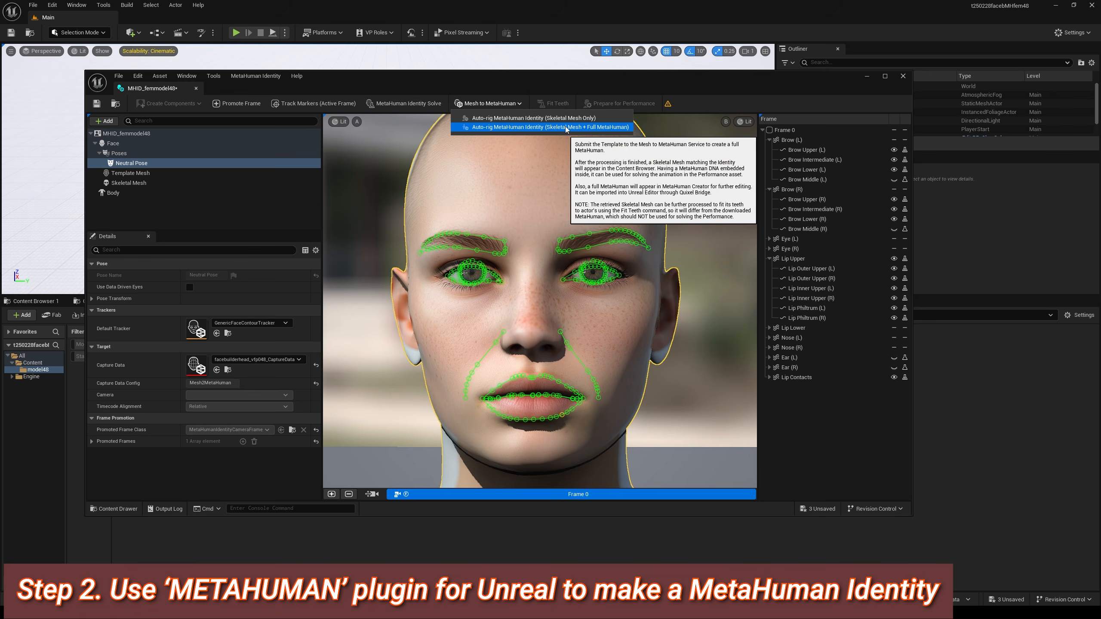
click(595, 127)
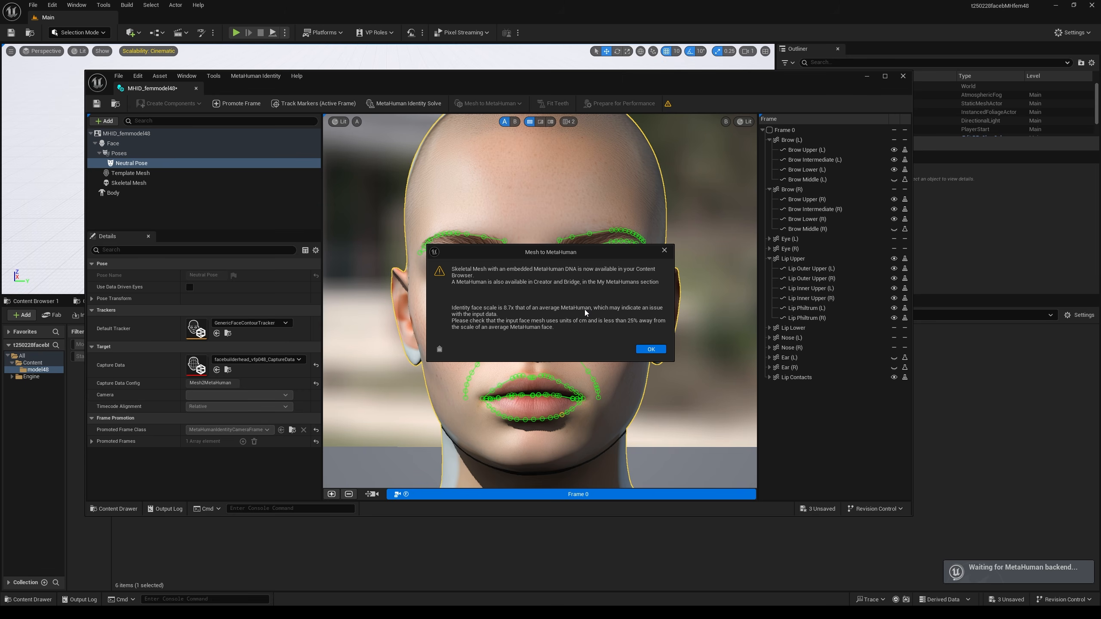
click(651, 350)
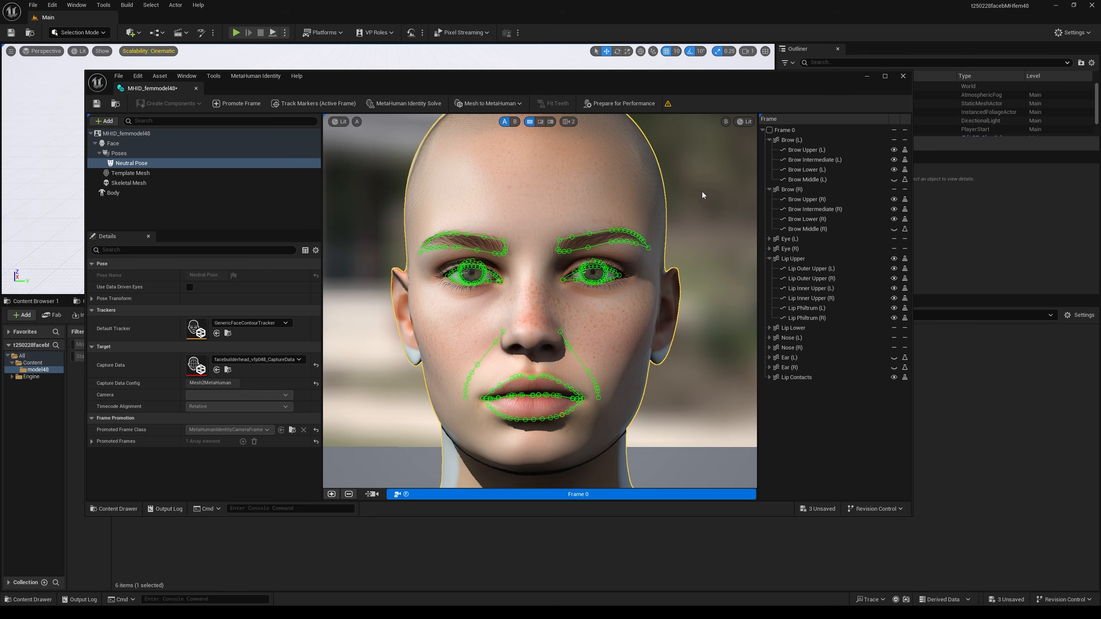
Step: Switch from Unreal Engine to MetaHuman Creator with MHID_femmodel48 open, and inspect the head up close from the front and at an angle
click(867, 76)
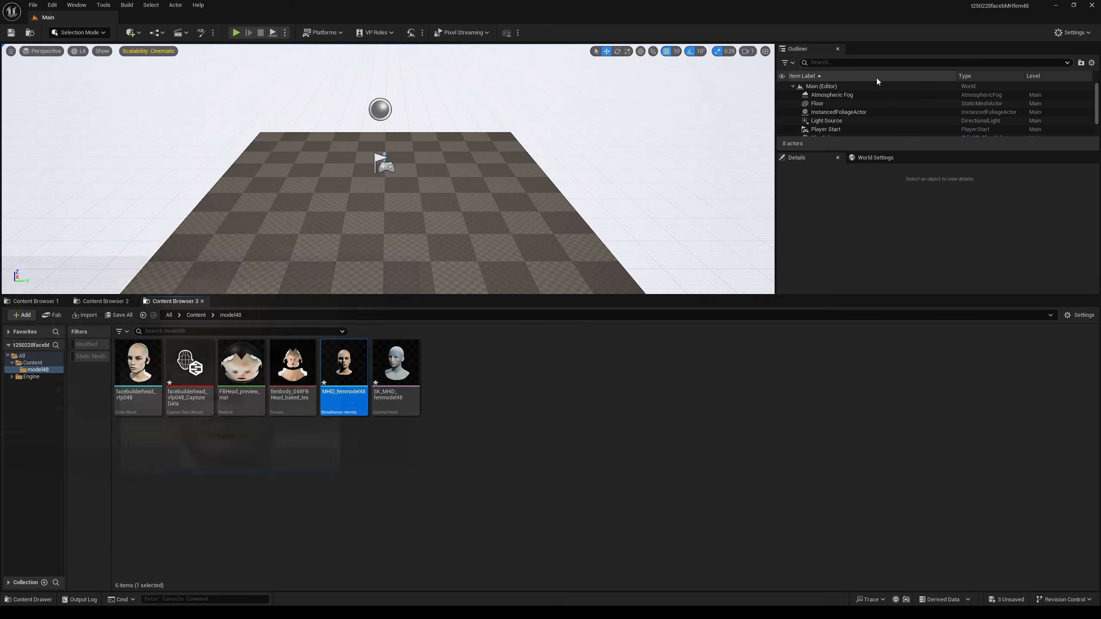
click(1055, 5)
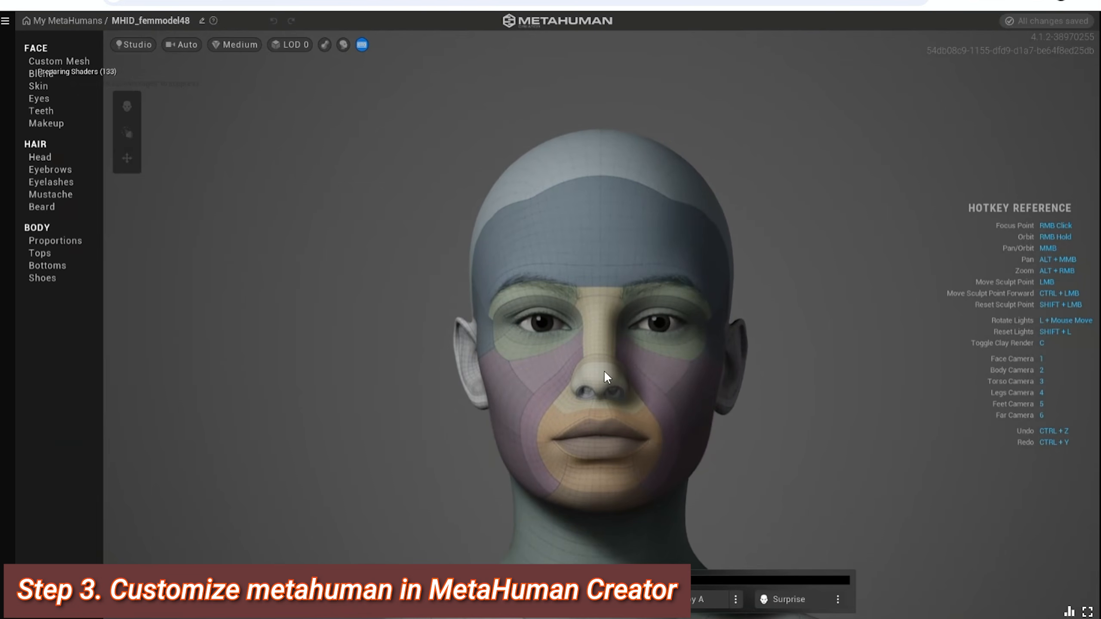
scroll(625, 390, up, 3)
middle_drag(640, 392, 640, 301)
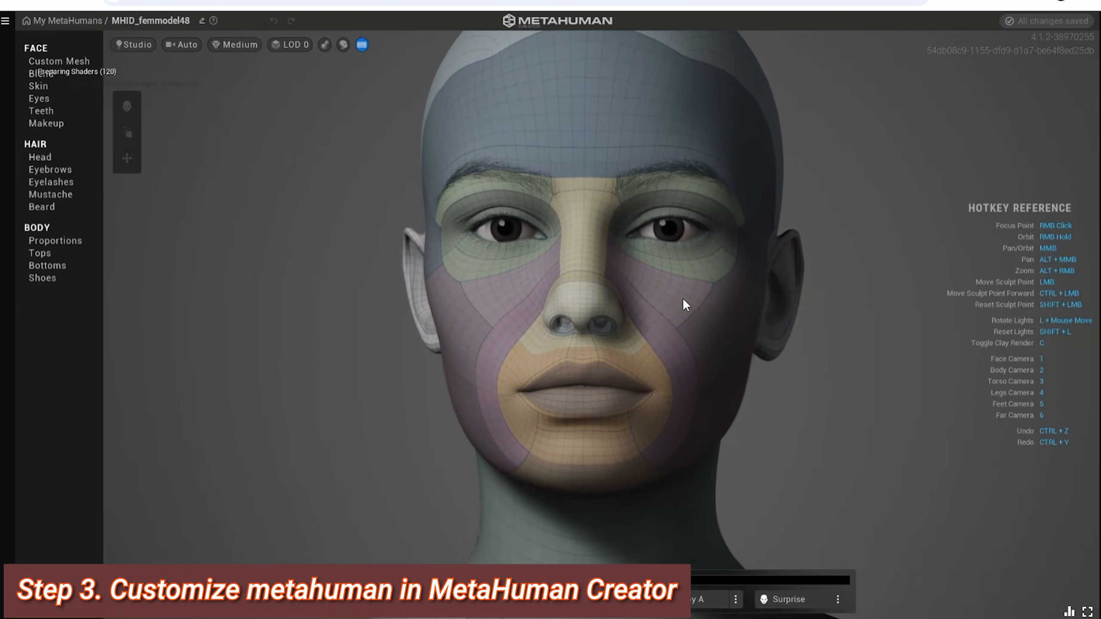
right_drag(683, 305, 42, 89)
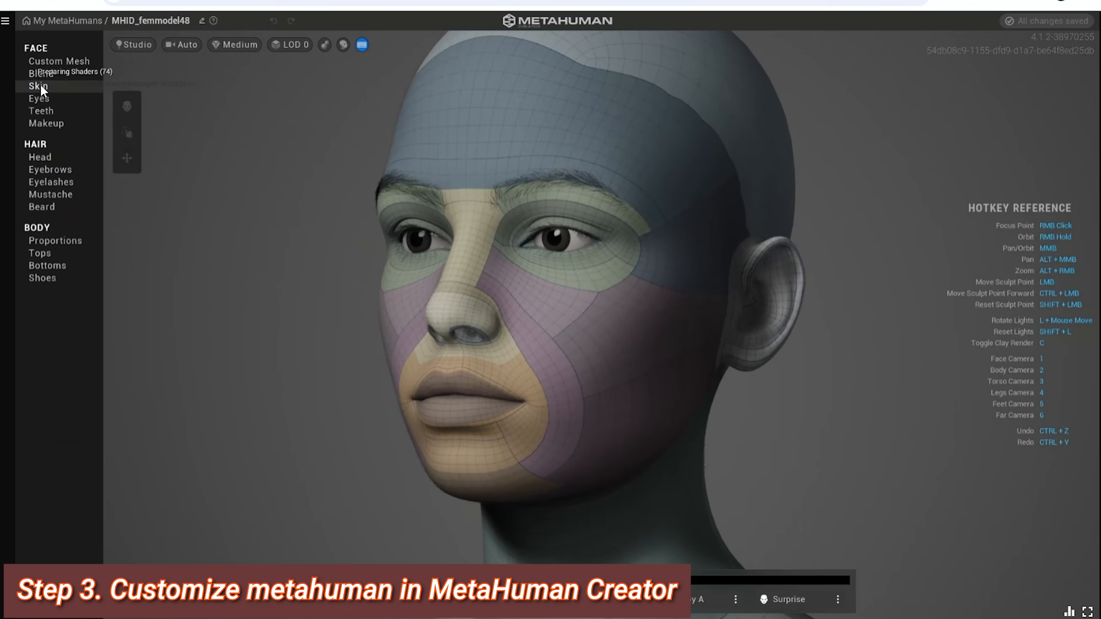
Step: Assign a skin texture to the MetaHuman and set a light skin colour with U 0.21 and V 0.56
click(40, 86)
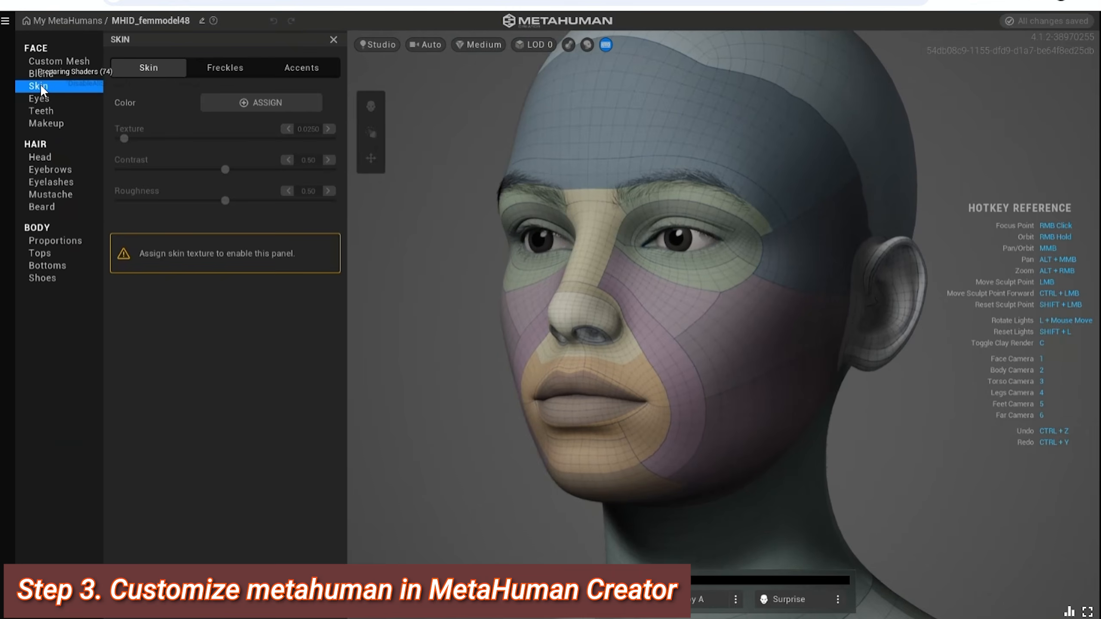
click(276, 103)
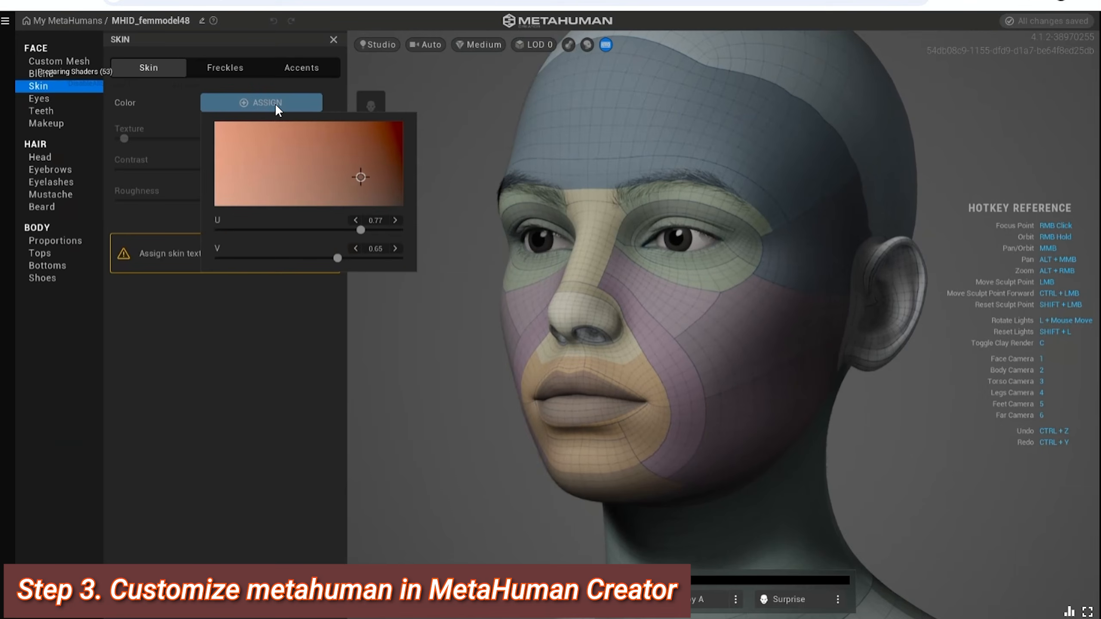
click(360, 177)
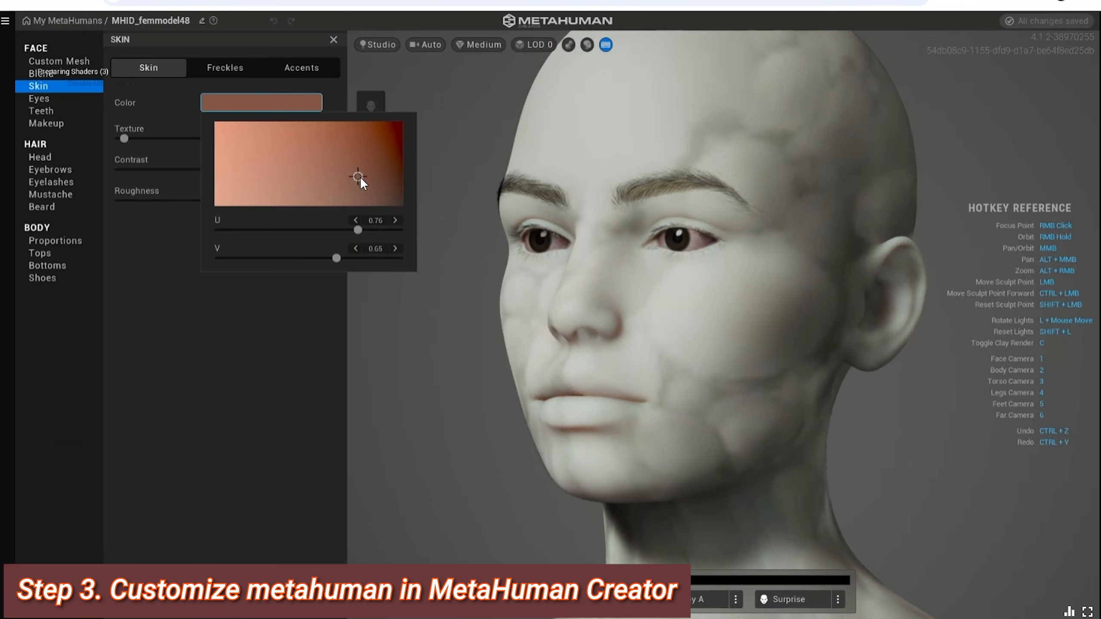
click(359, 177)
drag(356, 176, 254, 168)
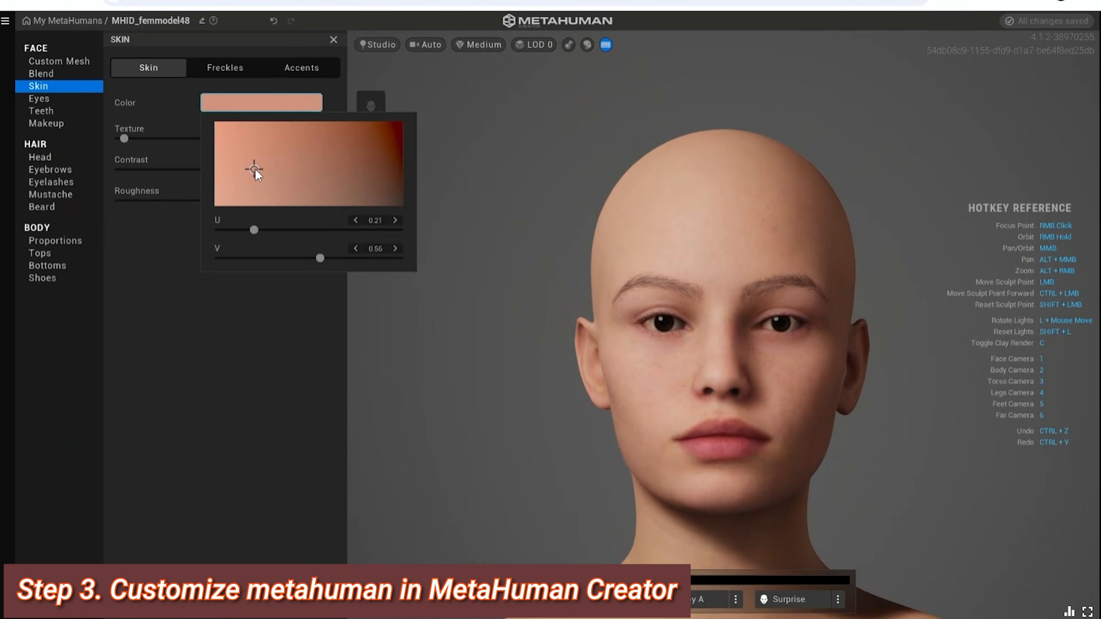
click(200, 359)
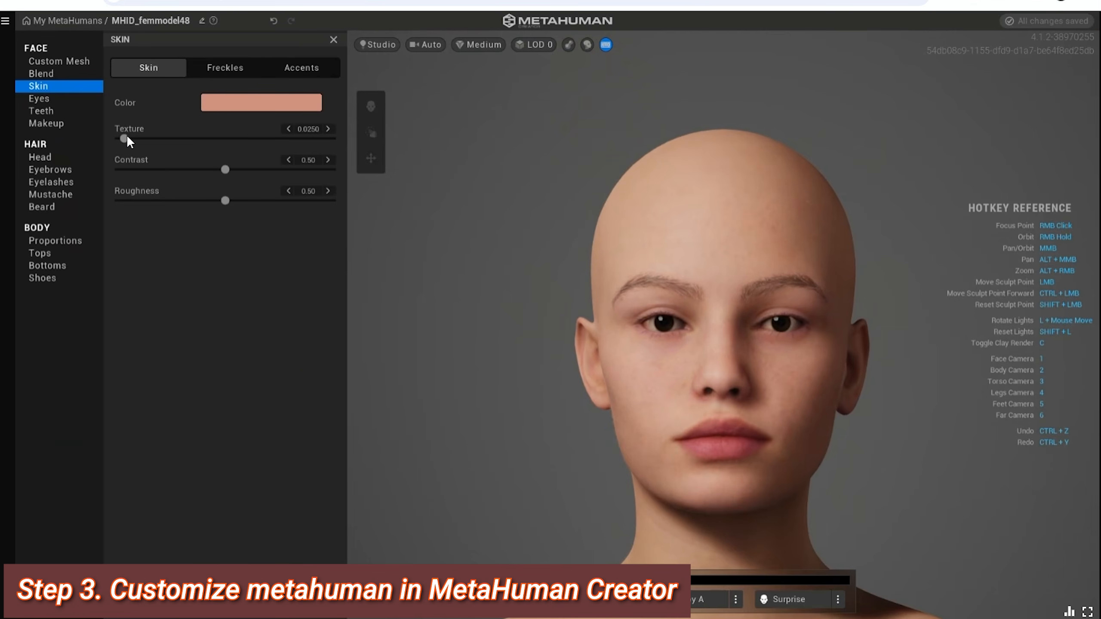
Step: Try different skin Texture values on the face, settle on about 0.048, and check the skin from several angles
drag(126, 137, 127, 137)
scroll(817, 396, up, 5)
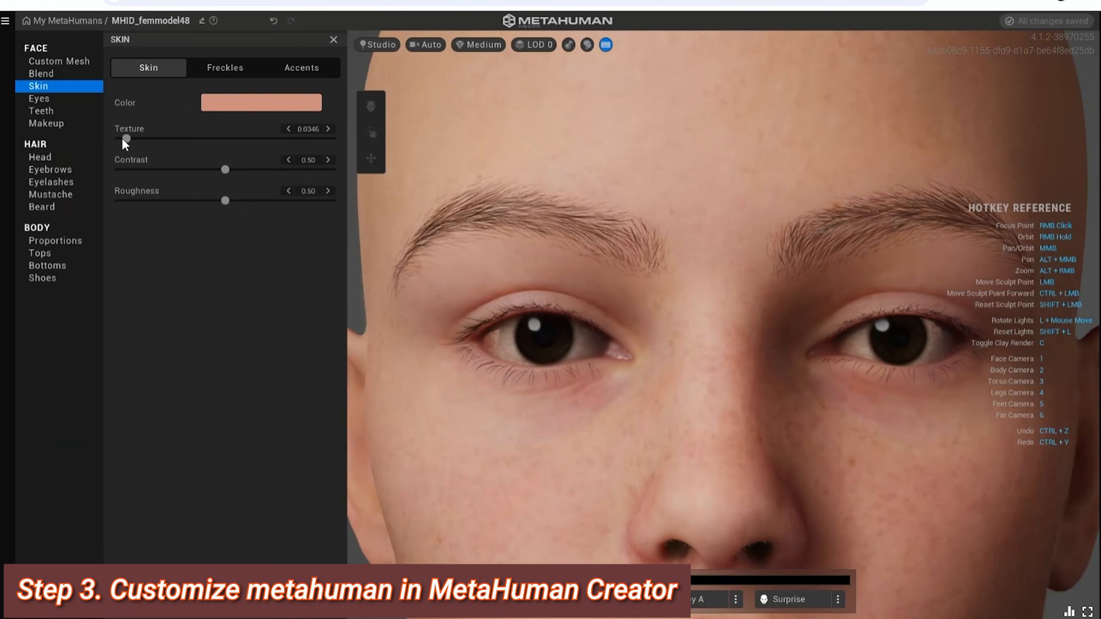
drag(126, 139, 119, 138)
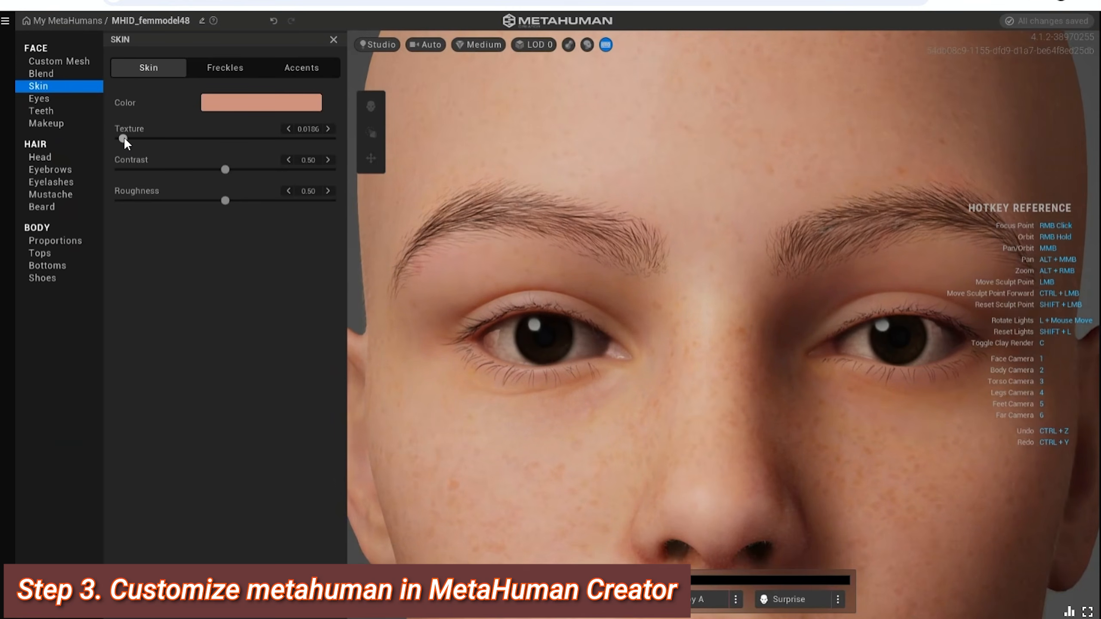
scroll(673, 314, down, 5)
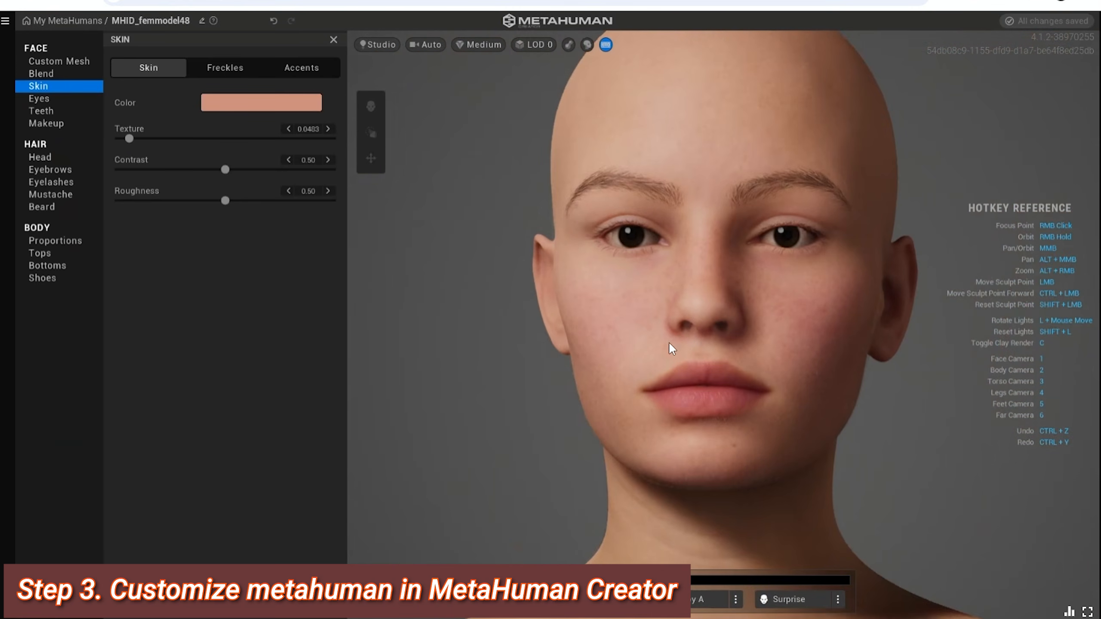
right_drag(669, 344, 495, 354)
right_drag(575, 326, 676, 367)
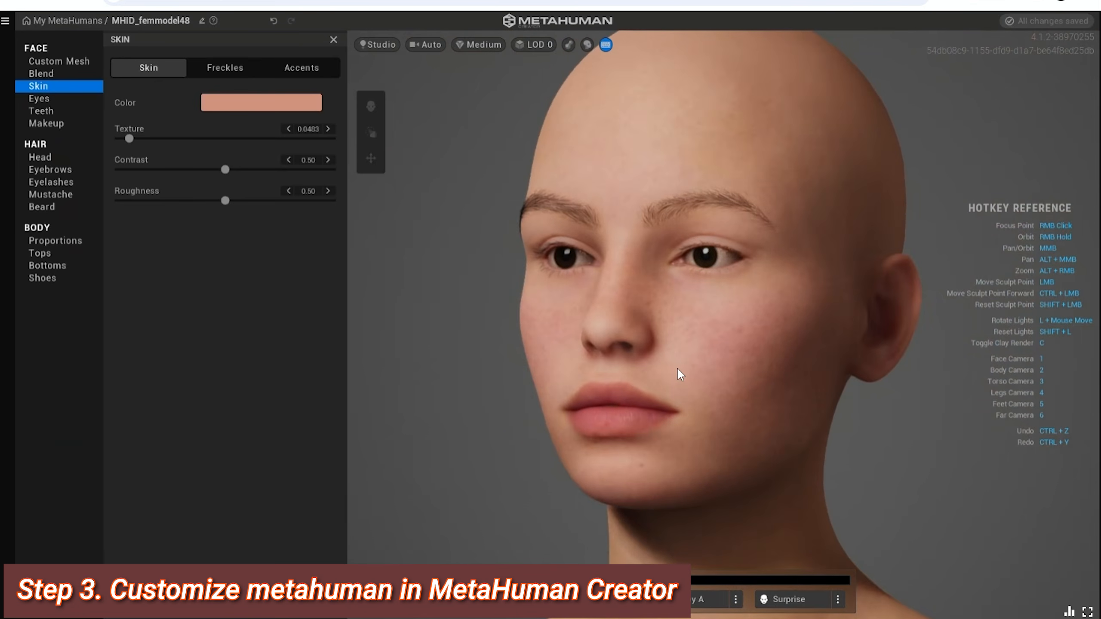
Step: Review the skin's Freckles and Accents settings, and return to the base skin settings
click(225, 67)
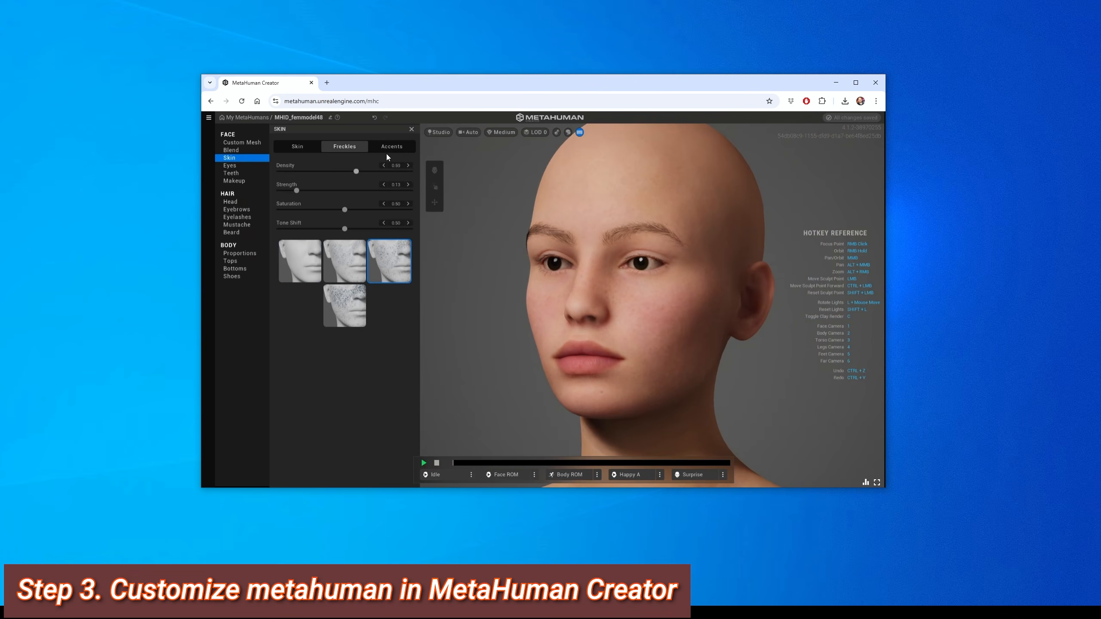
click(390, 147)
click(307, 145)
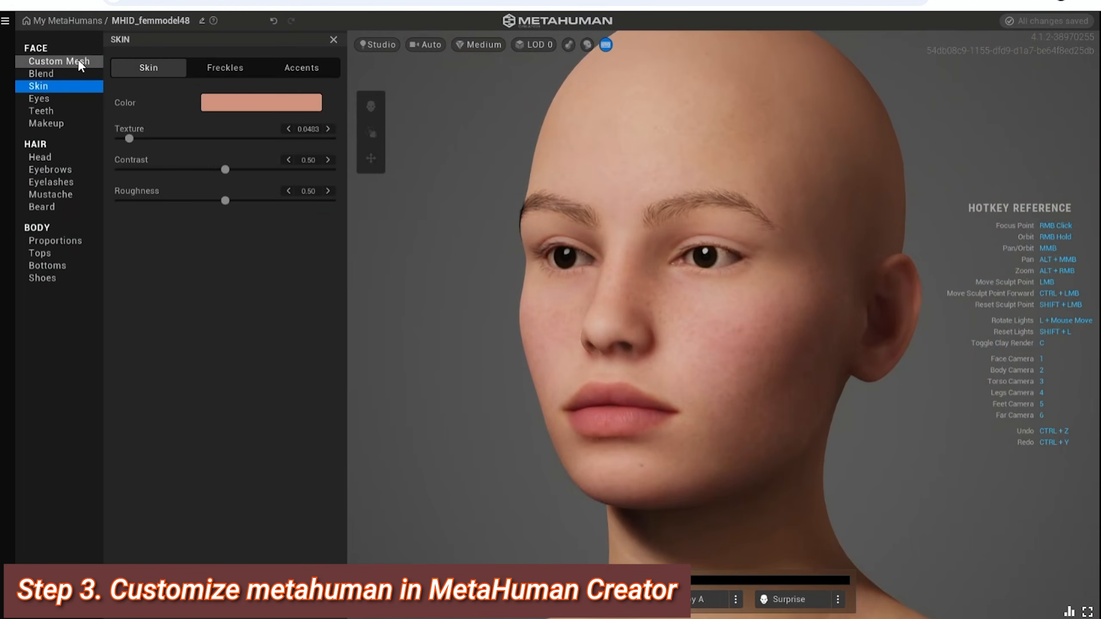
Step: Set the custom mesh's Overall Influence to 0.0, undoing and redoing the change to compare the face shapes
click(62, 62)
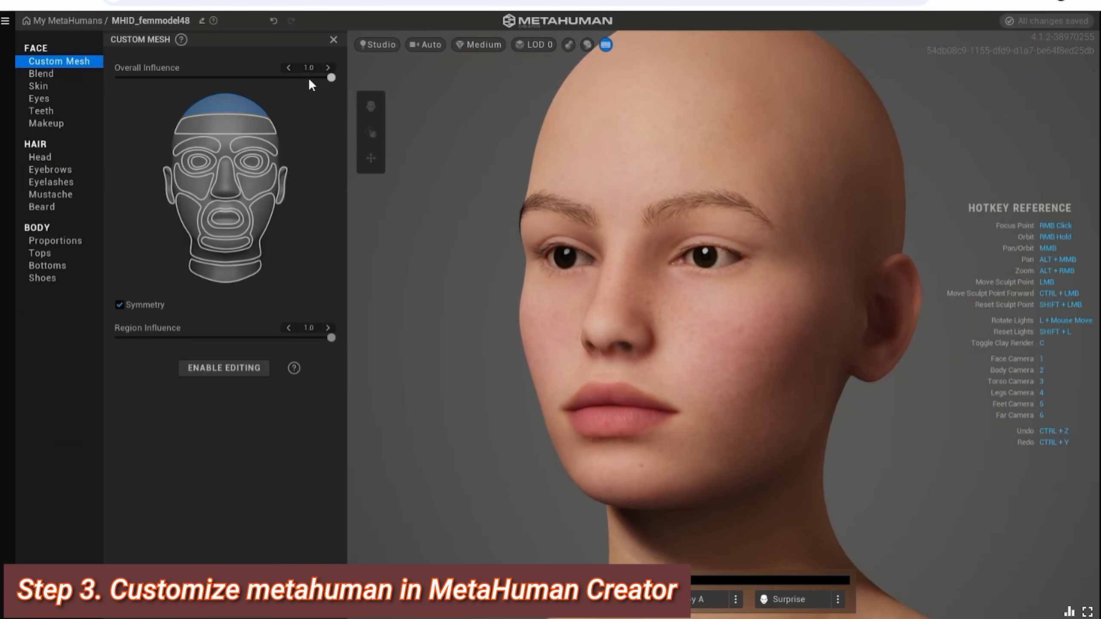
drag(309, 79, 78, 80)
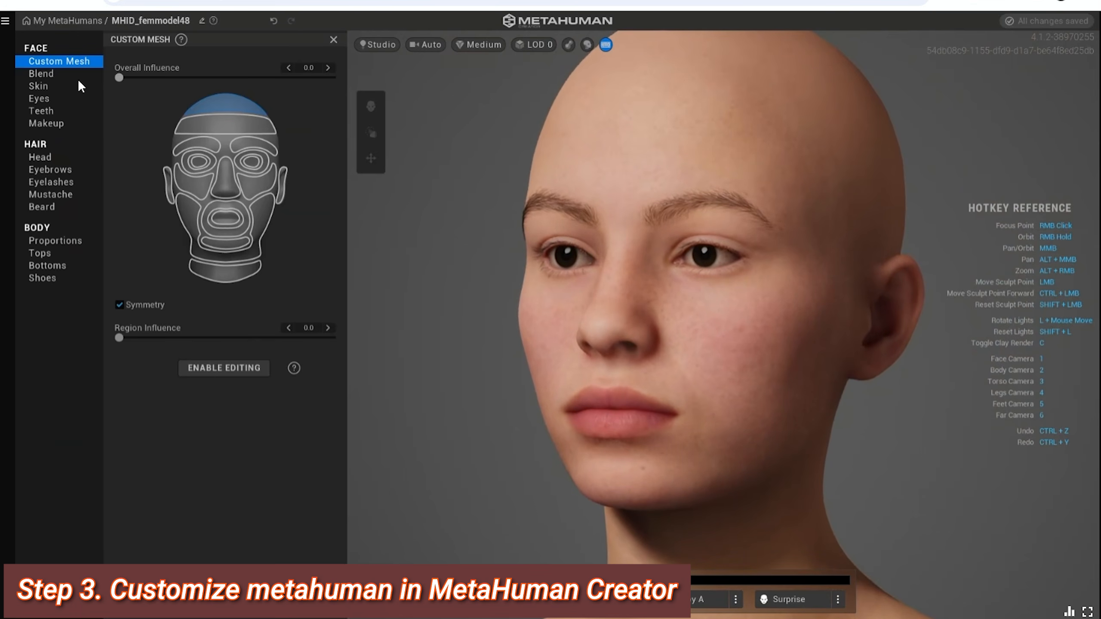
key(ctrl+z)
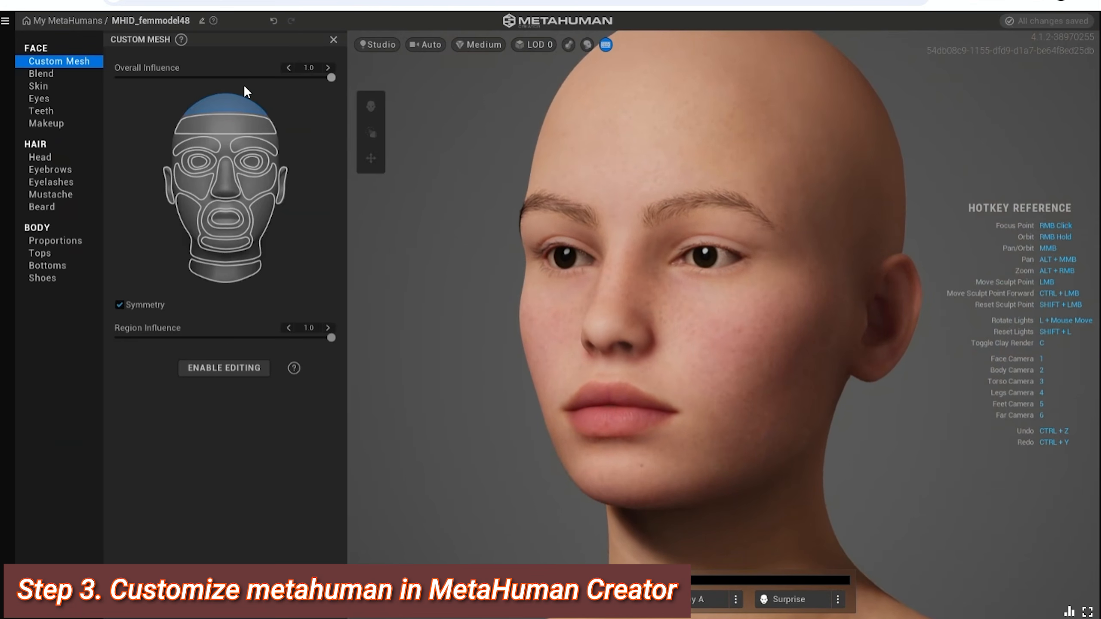
key(ctrl+y)
Step: Compare the head's profile at full and zero Overall Influence, end at 0.0, and examine the face from the front
right_drag(655, 352, 907, 365)
right_drag(870, 467, 409, 408)
drag(118, 76, 425, 67)
drag(245, 69, 8, 63)
drag(203, 65, 49, 63)
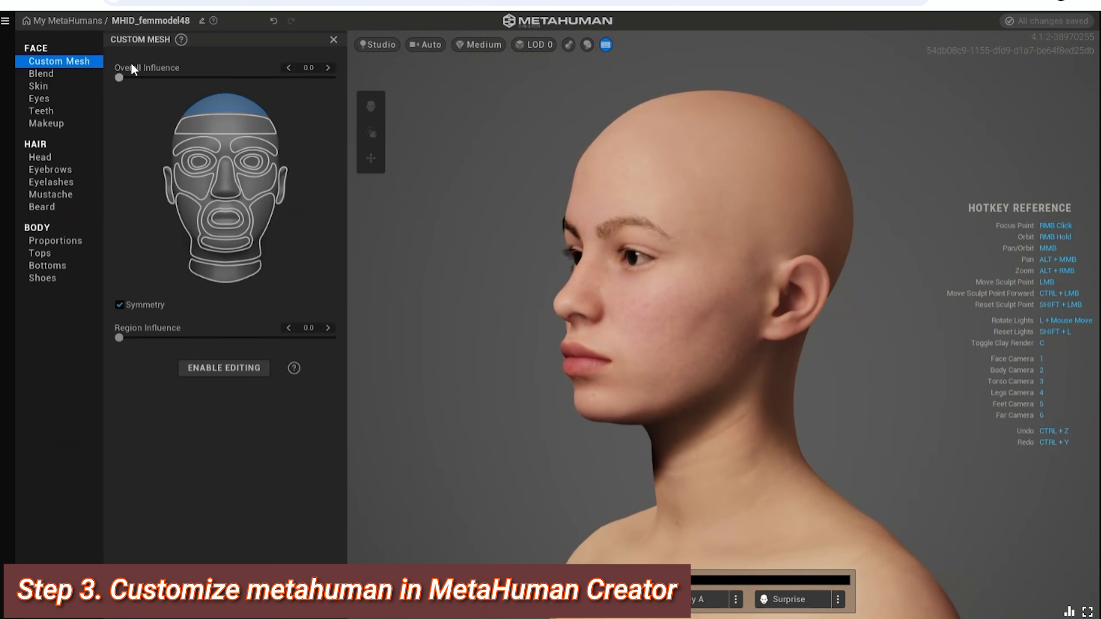
drag(132, 64, 419, 67)
drag(182, 80, 111, 73)
right_drag(625, 343, 905, 371)
scroll(723, 262, up, 5)
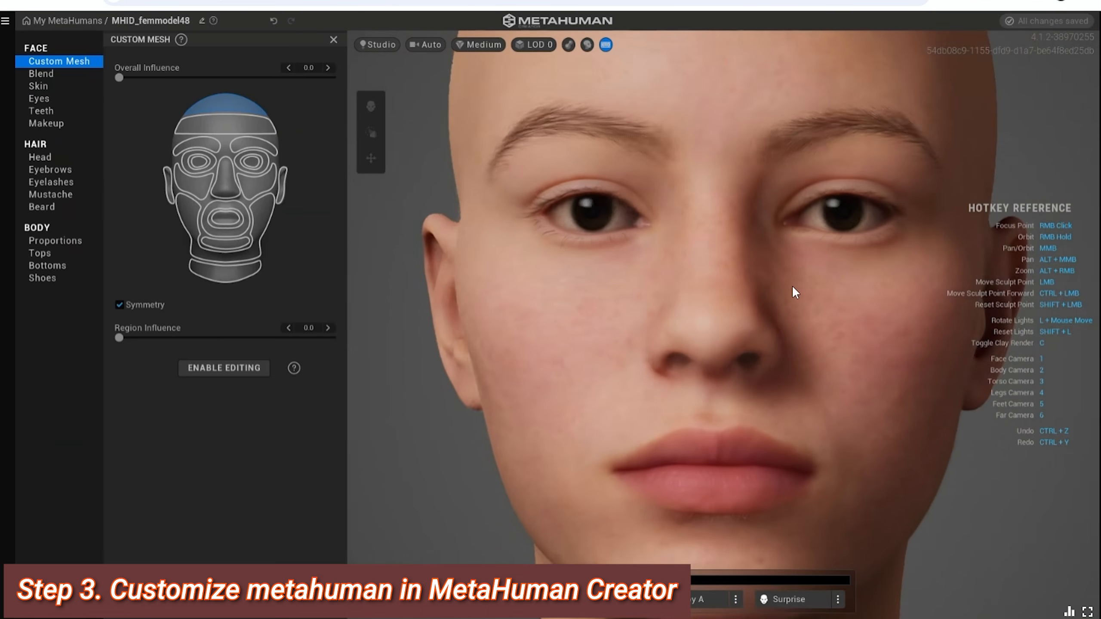
Step: Compare the face at zero and full Overall Influence of the custom mesh, set it to 1.0, and examine the head
mouse_move(120, 77)
mouse_down()
mouse_move(406, 81)
mouse_move(116, 74)
mouse_up()
drag(243, 75, 447, 79)
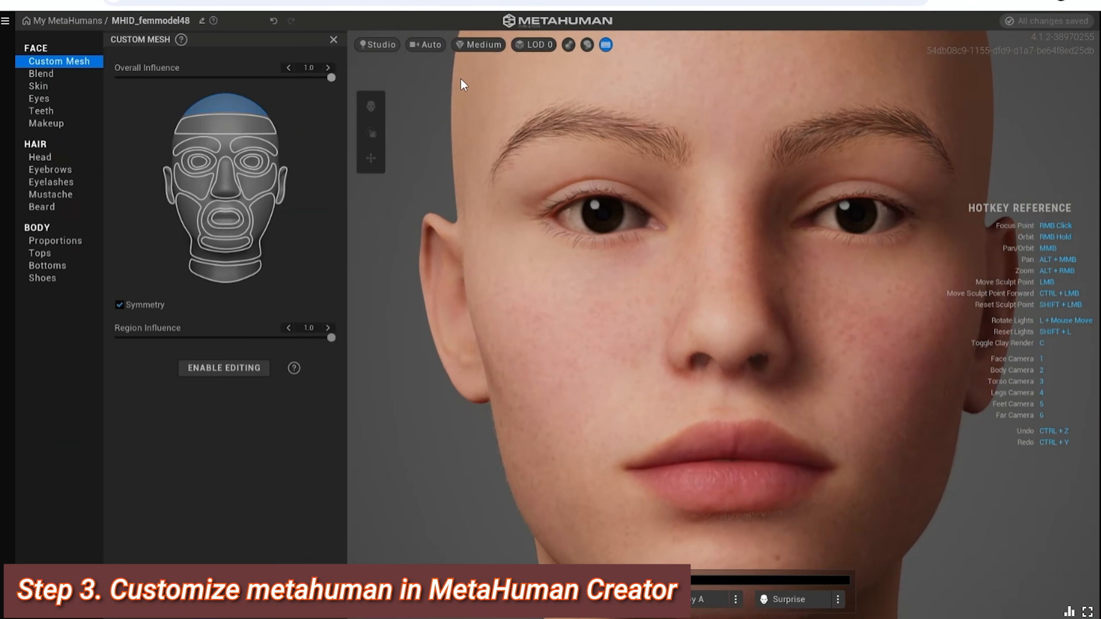
drag(201, 81, 23, 82)
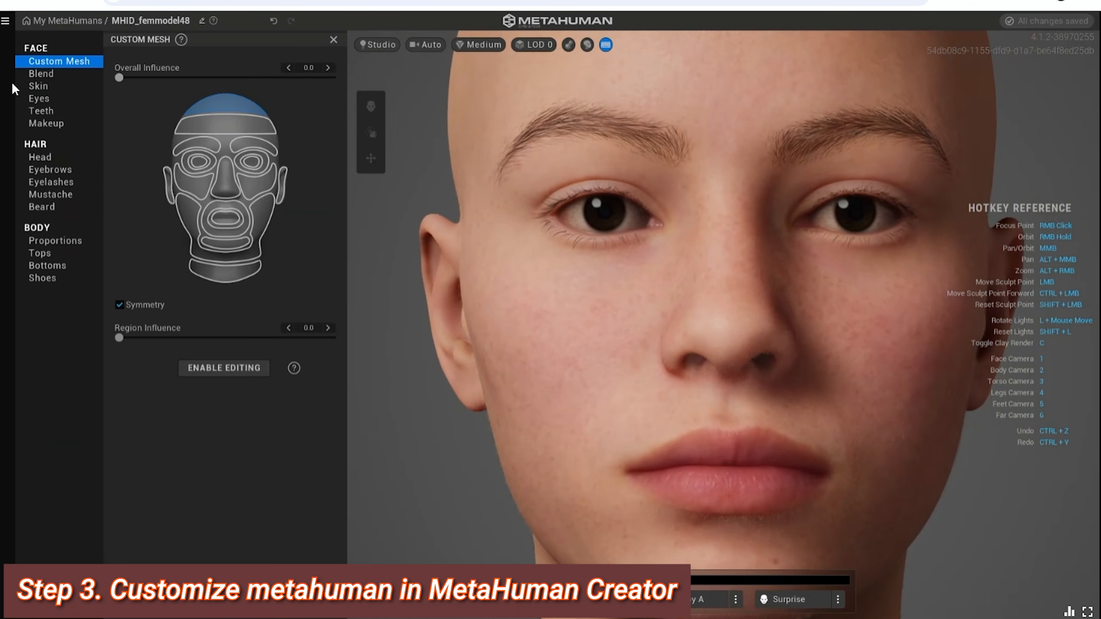
drag(125, 85, 437, 115)
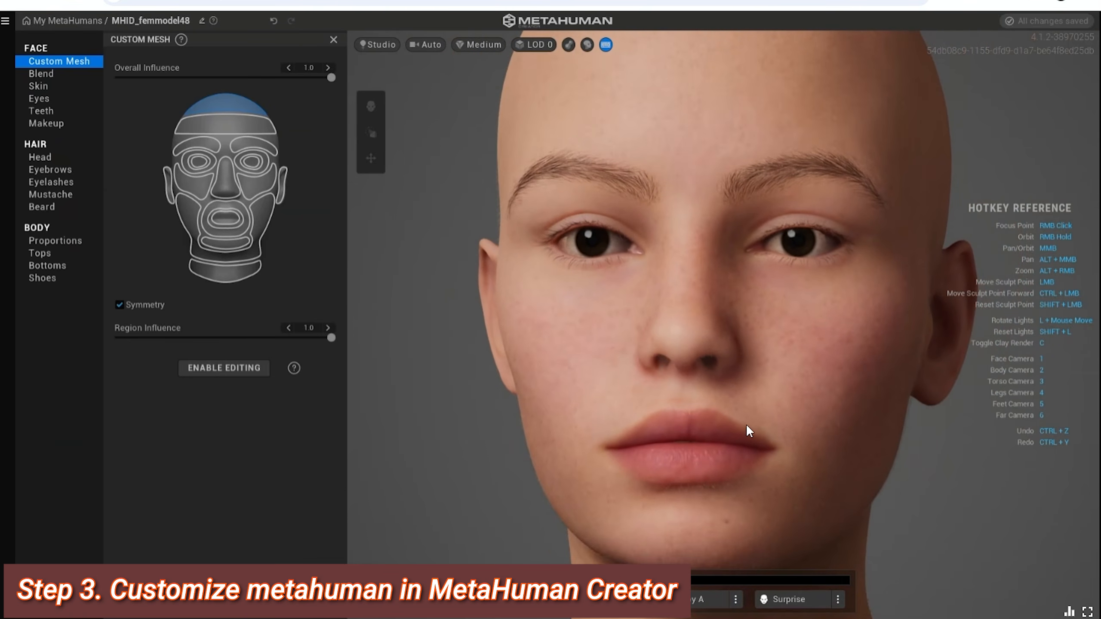
scroll(691, 395, down, 3)
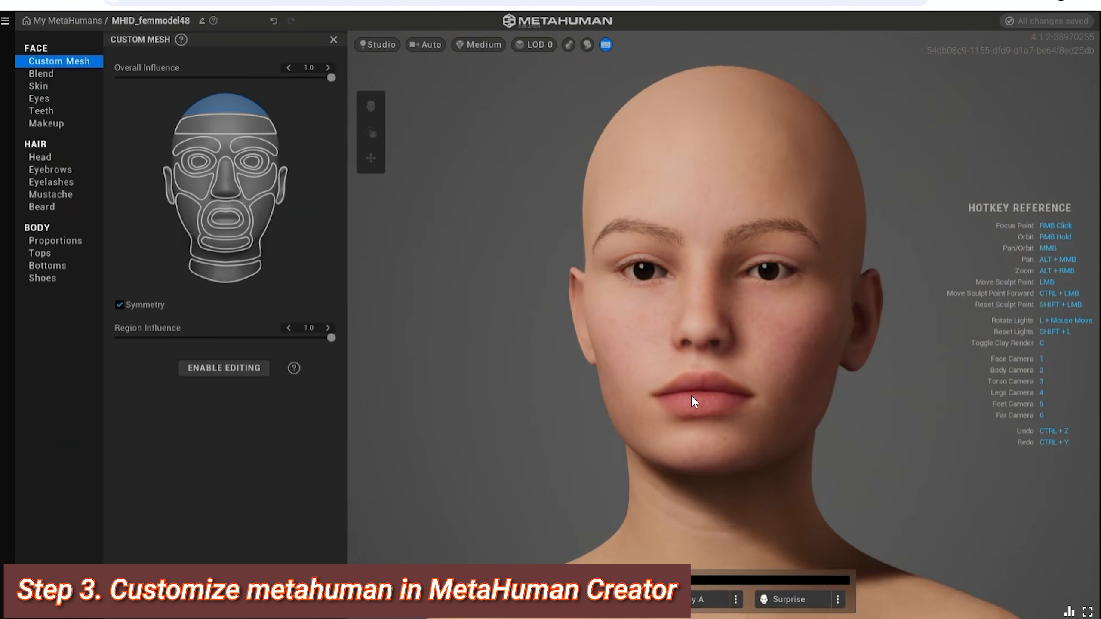
right_drag(786, 401, 580, 400)
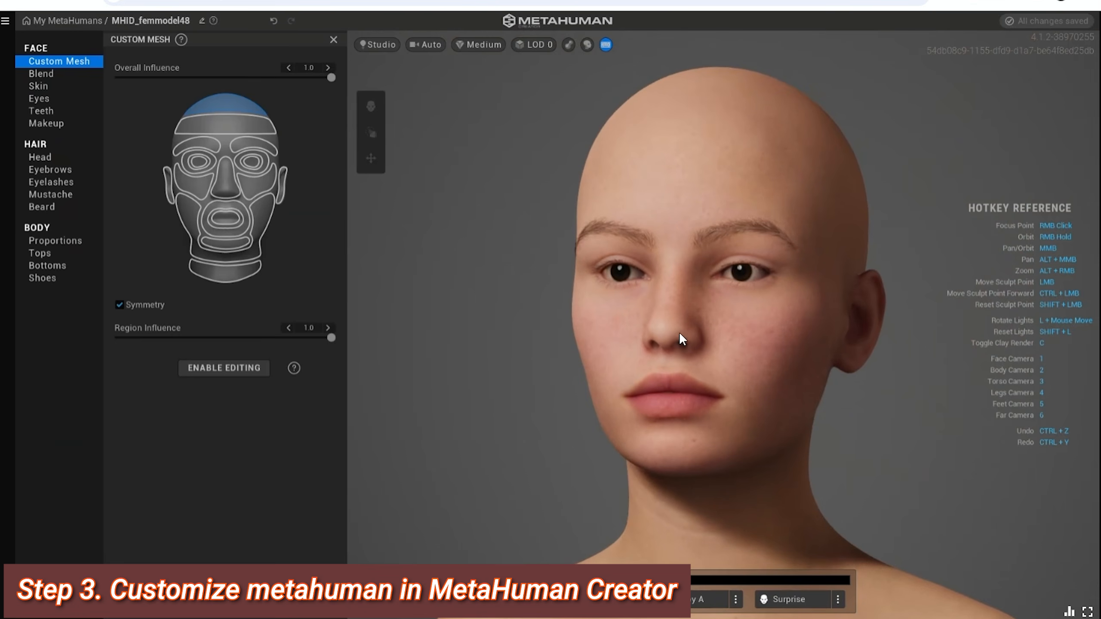
Step: Try a lower Region Influence on the custom mesh's nose, set it to 1.0, and check the nose shape
click(229, 182)
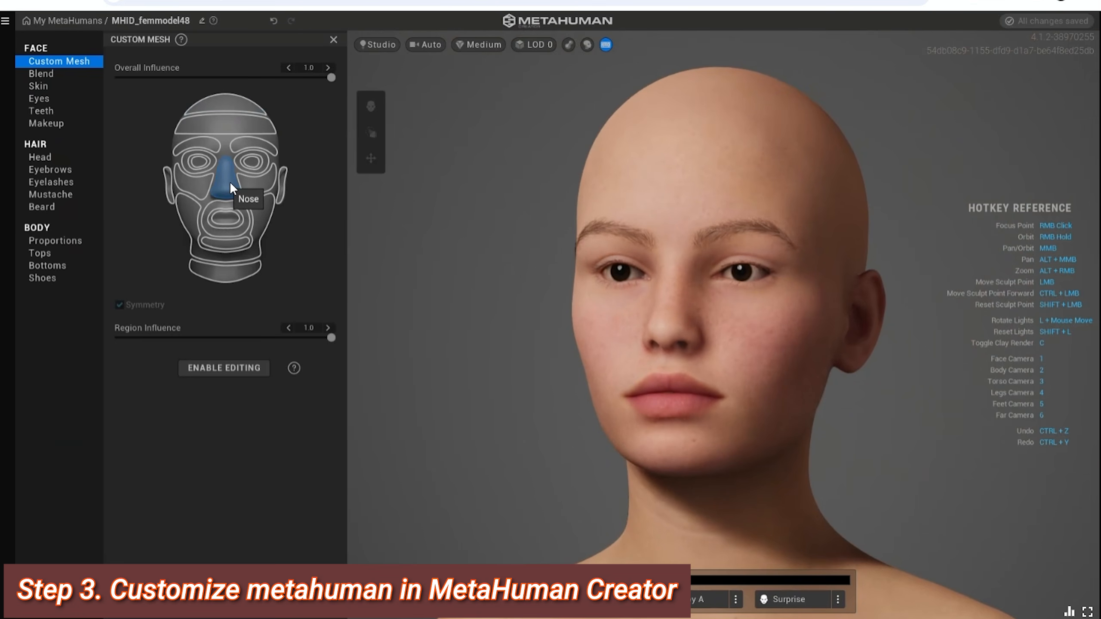
mouse_move(331, 338)
mouse_down()
mouse_move(110, 338)
mouse_move(324, 341)
mouse_up()
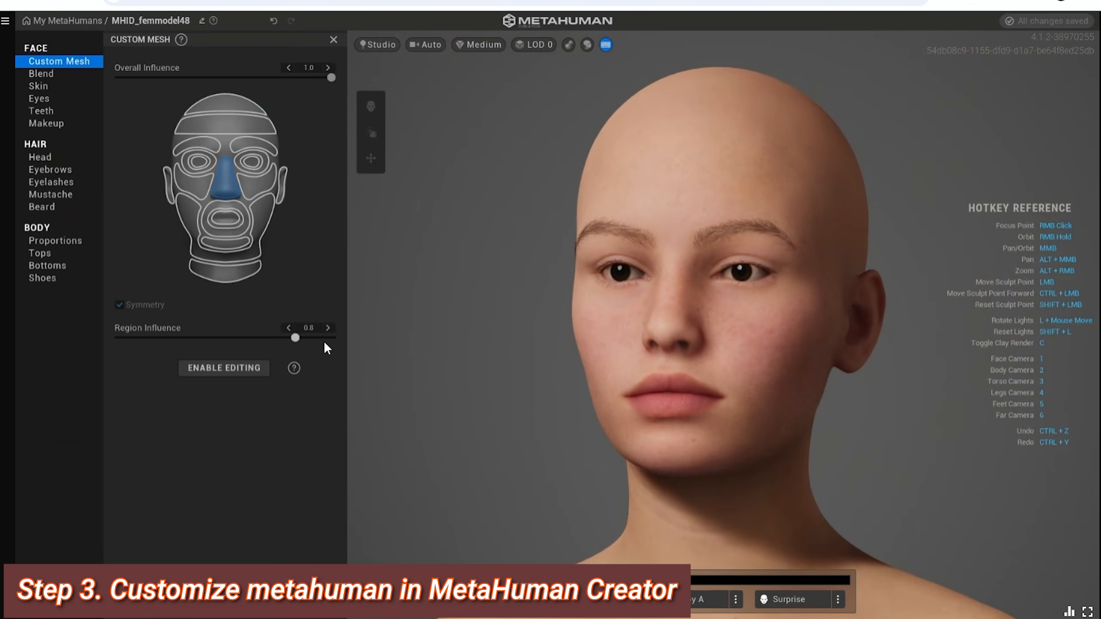
right_drag(770, 389, 1017, 398)
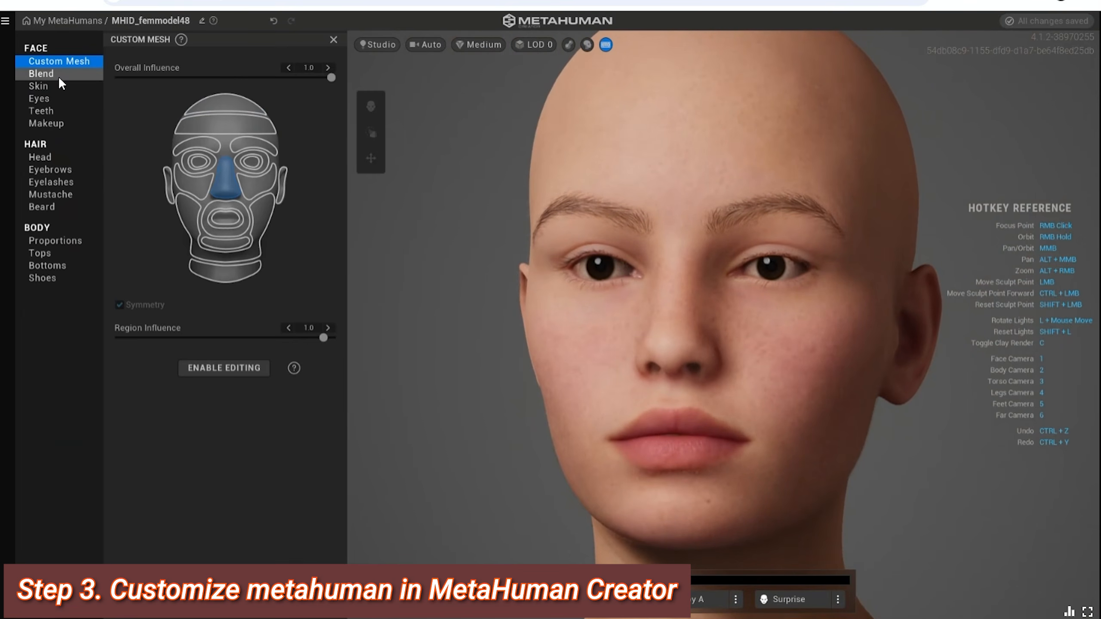
Step: Apply the blue-grey eye Preset 005 to the character
click(49, 98)
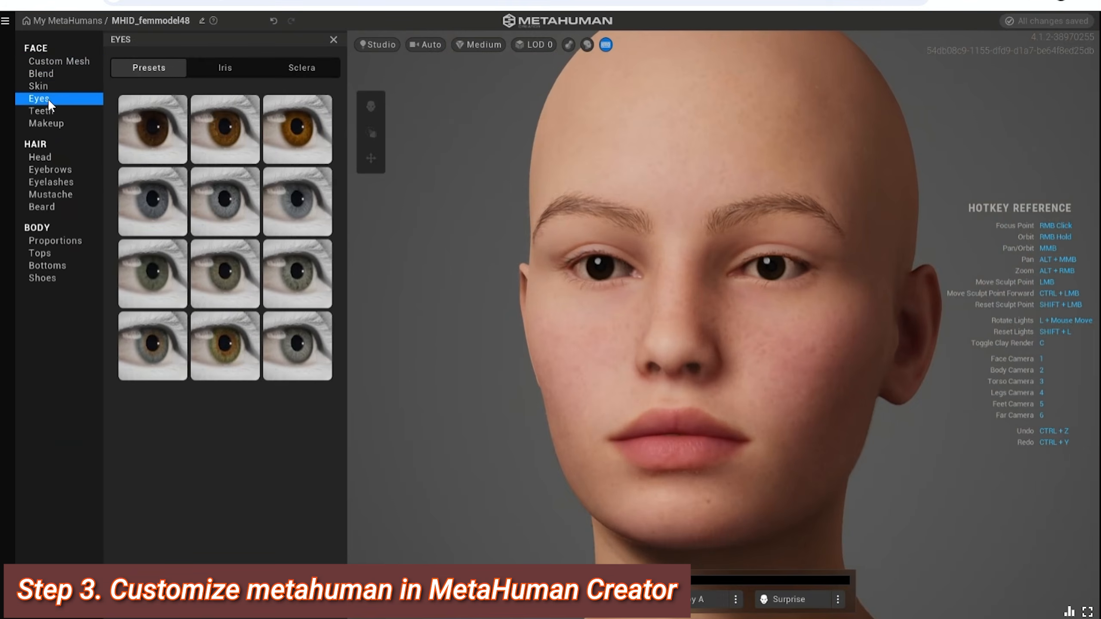
click(244, 208)
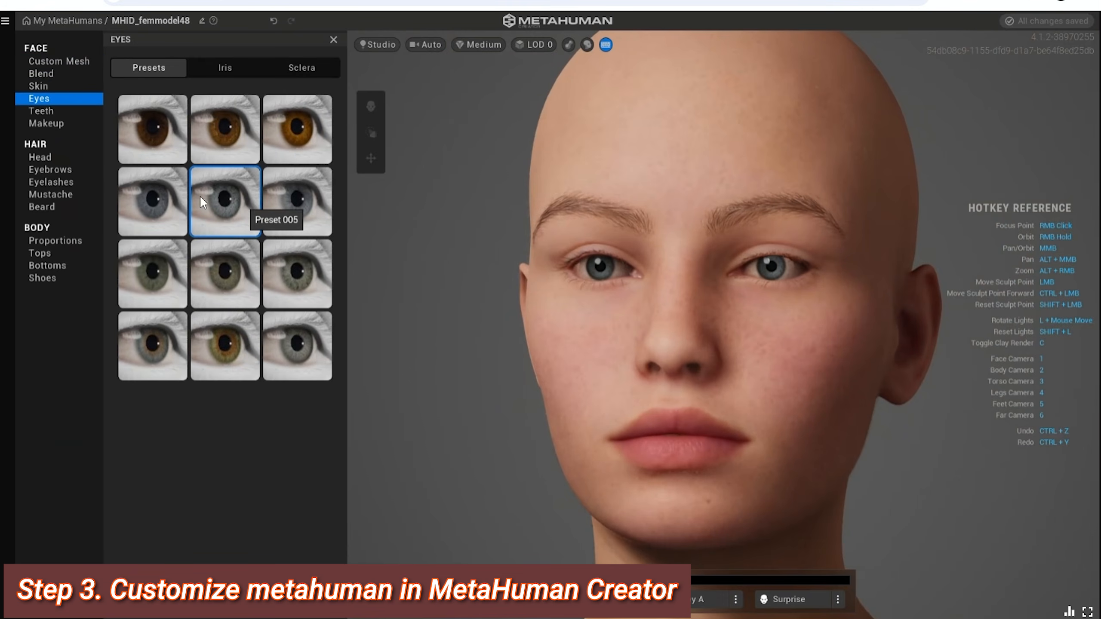
Step: Lighten the tooth color to U 0.04 and V 0.03, and check the teeth from the side and front
click(45, 112)
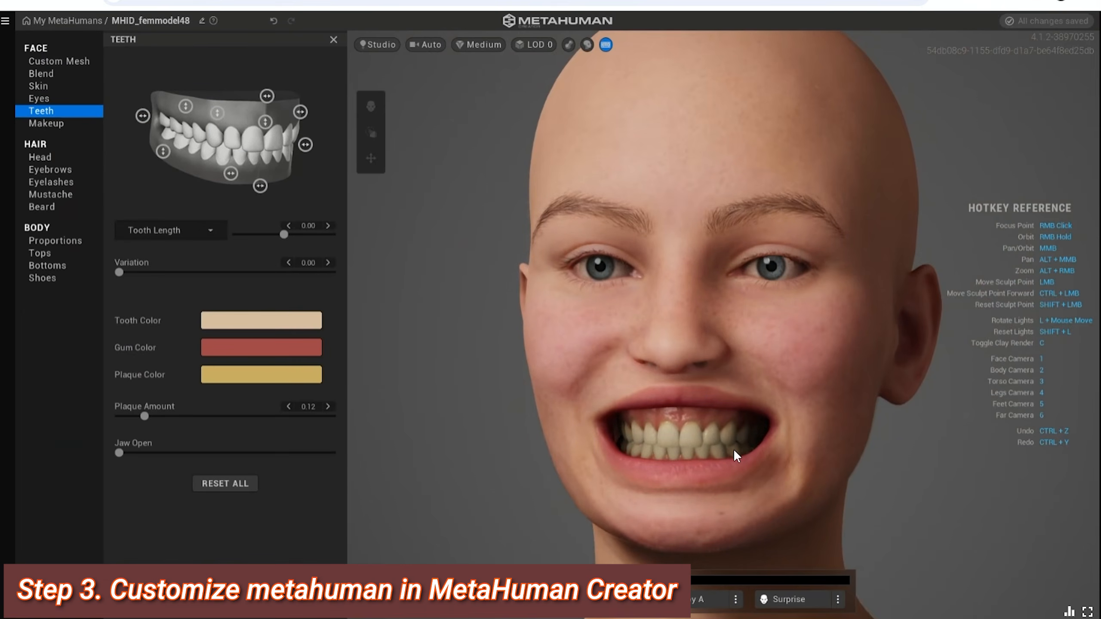
click(268, 321)
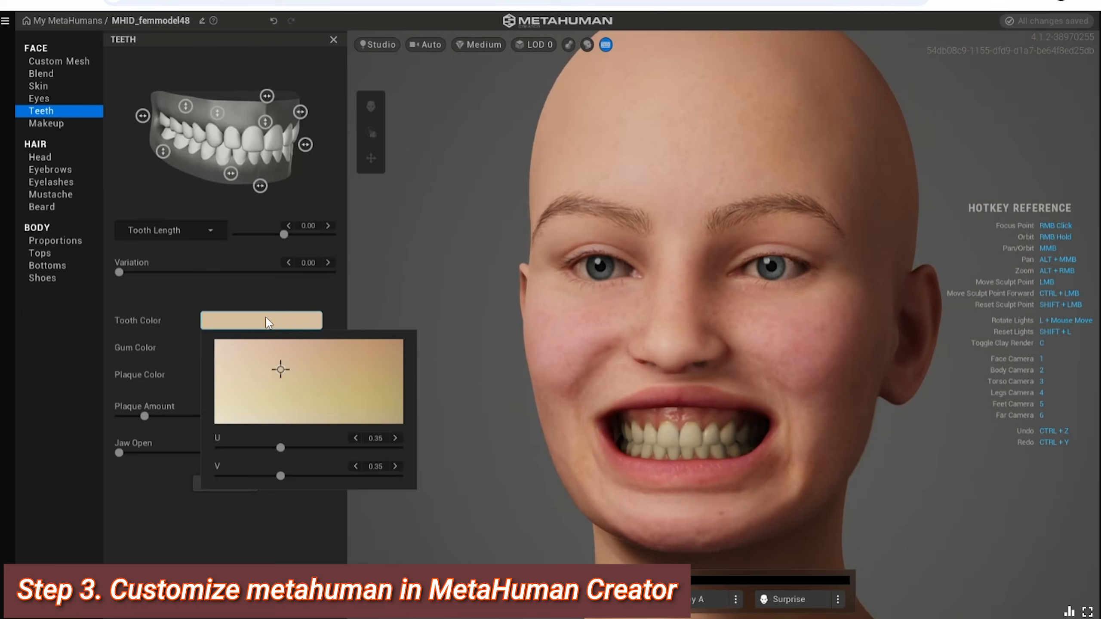
drag(276, 372, 226, 345)
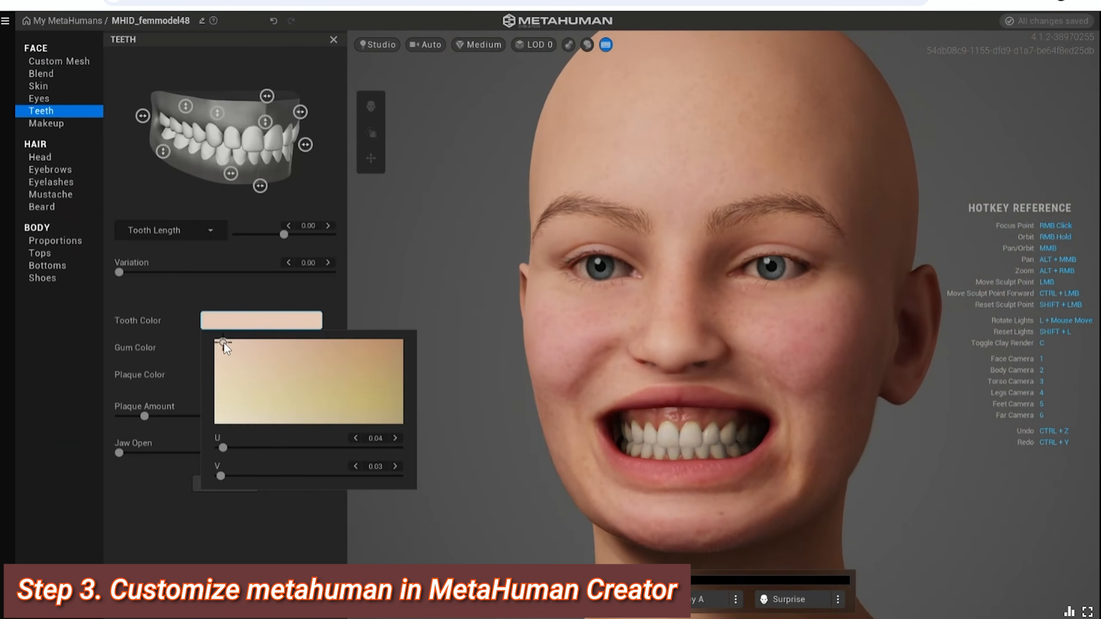
click(760, 321)
right_drag(750, 453, 720, 445)
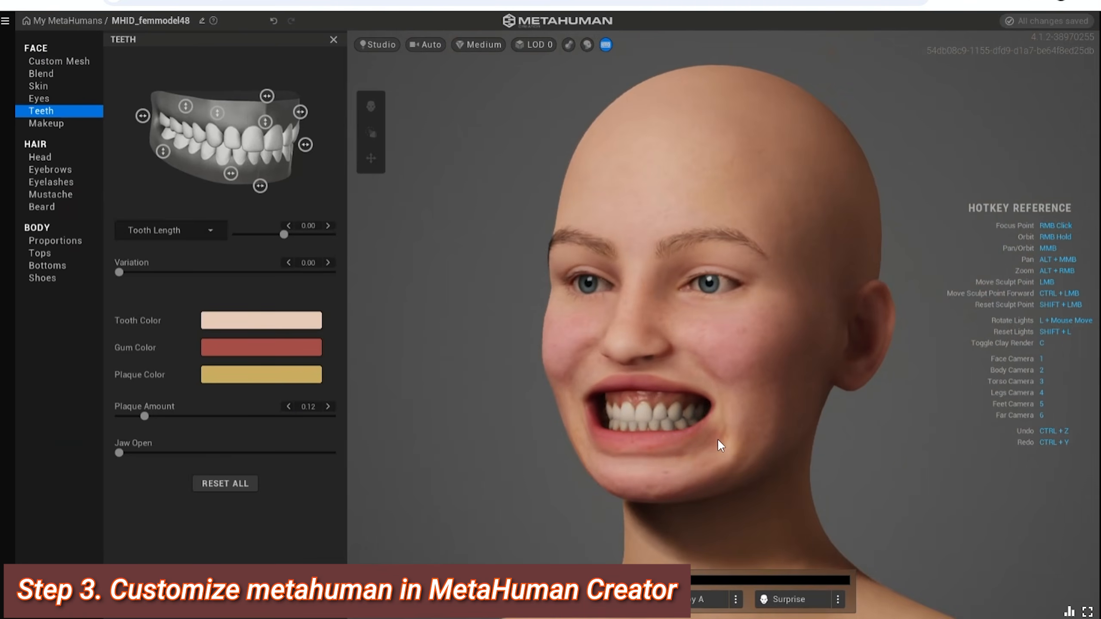
scroll(649, 379, up, 3)
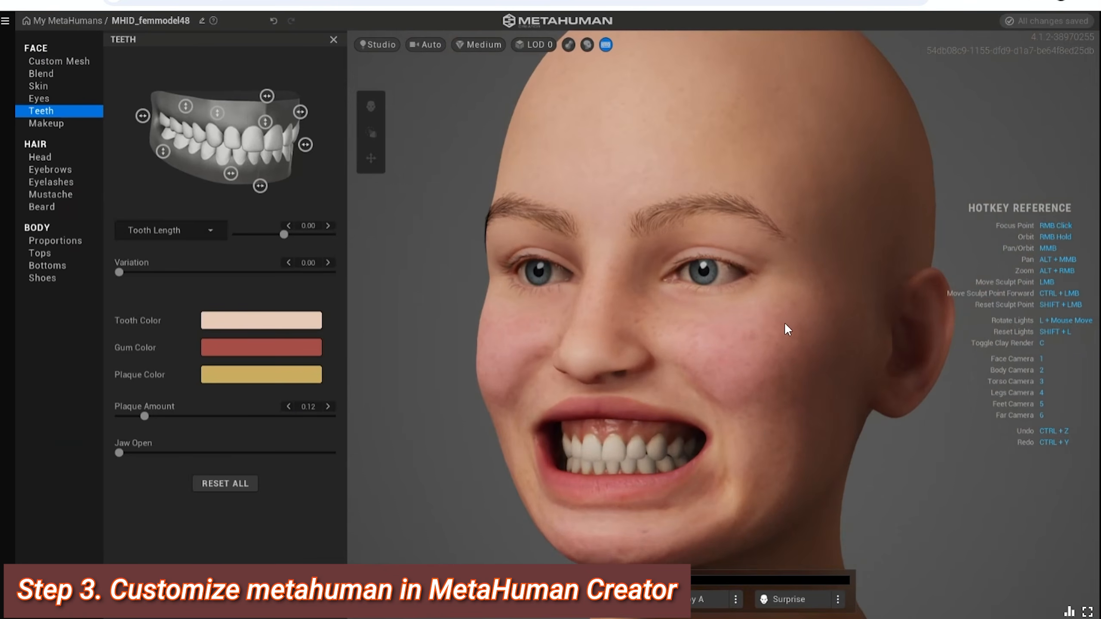
right_drag(788, 329, 793, 332)
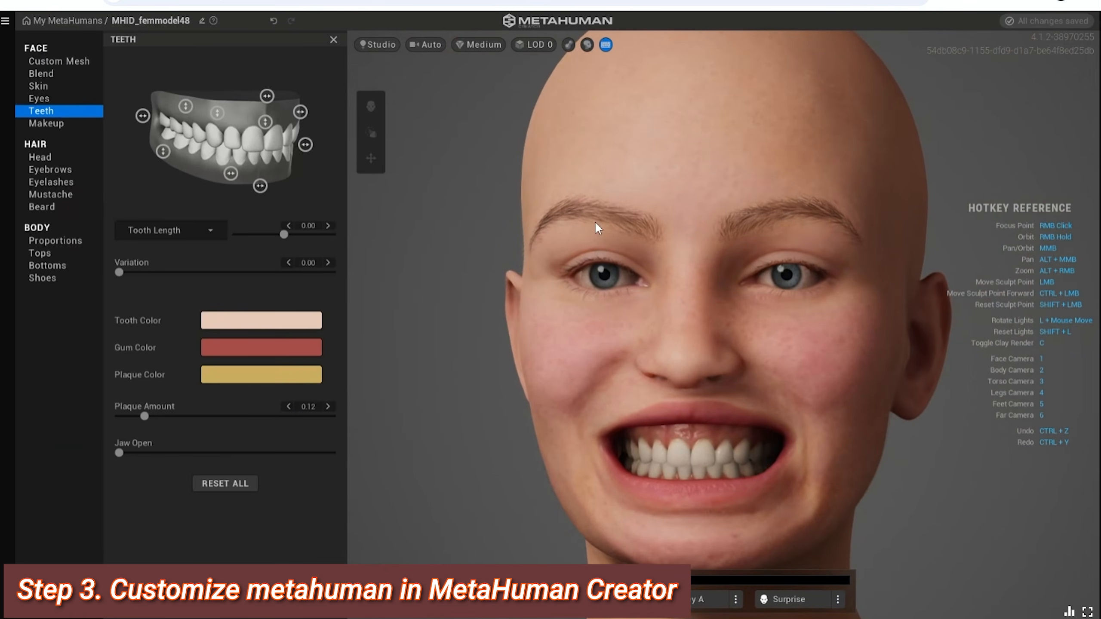
Step: Set the sclera Brightness of both eyes to 0.94 and check the eyes from a distance
click(62, 95)
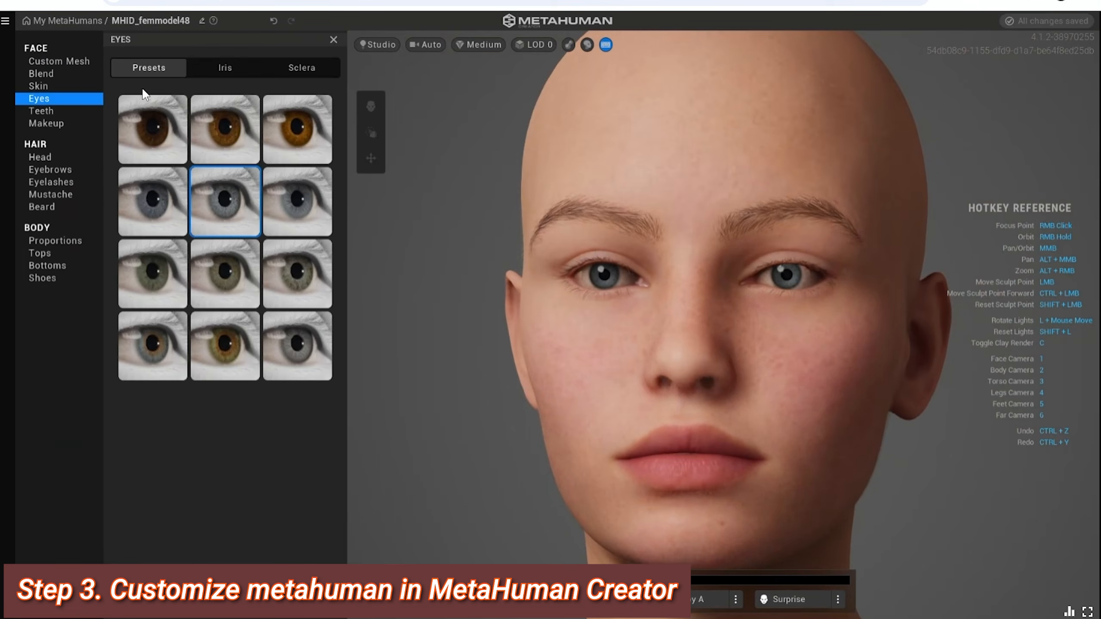
click(318, 72)
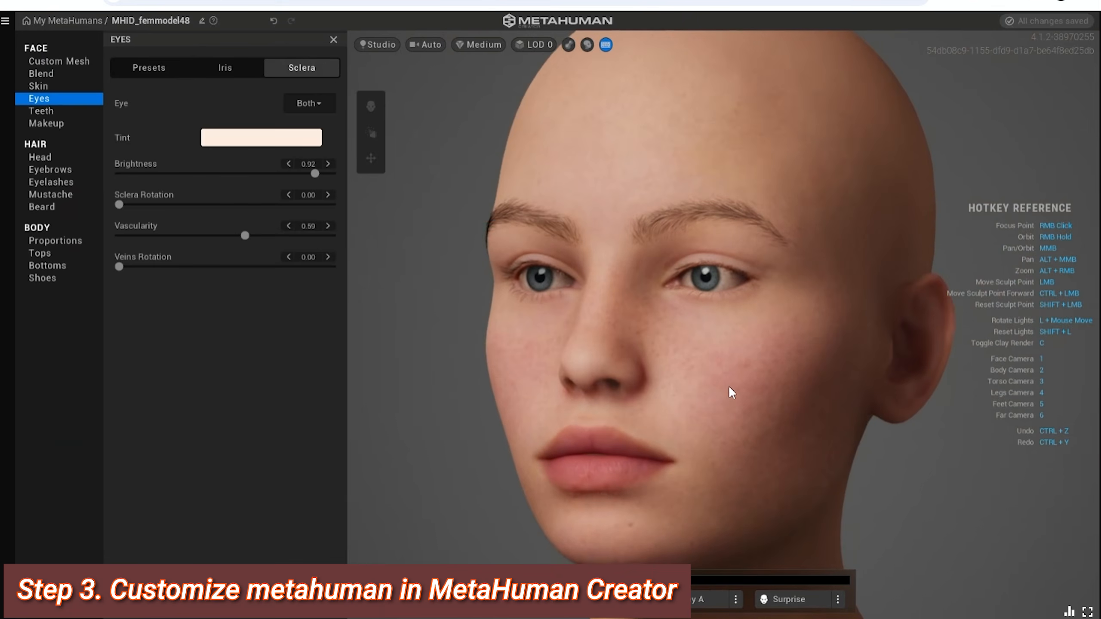
scroll(714, 410, down, 3)
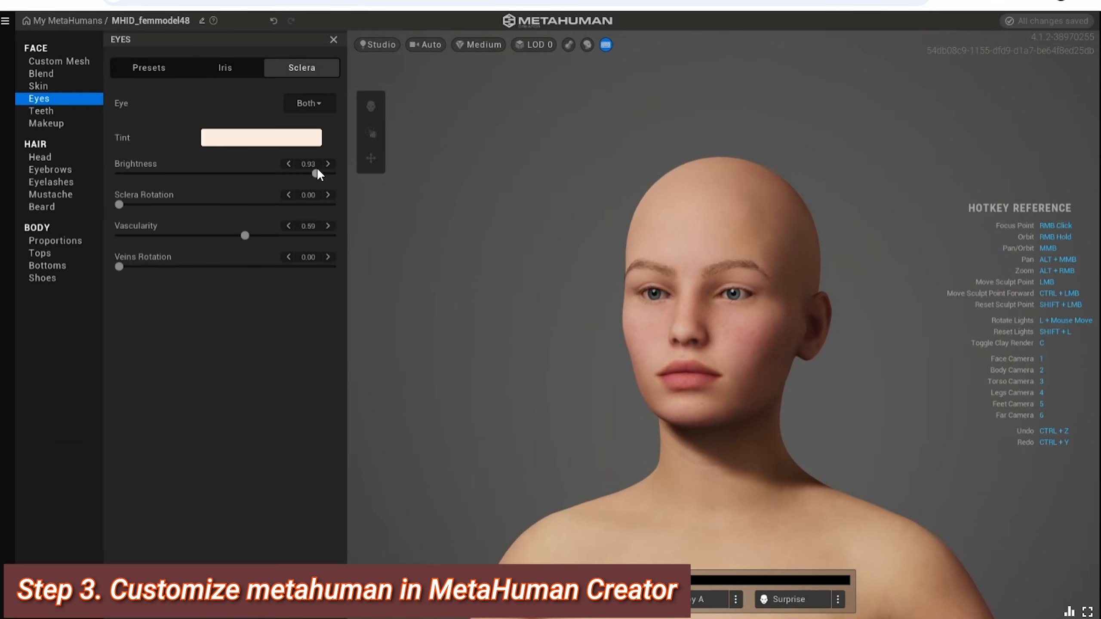
scroll(674, 382, up, 3)
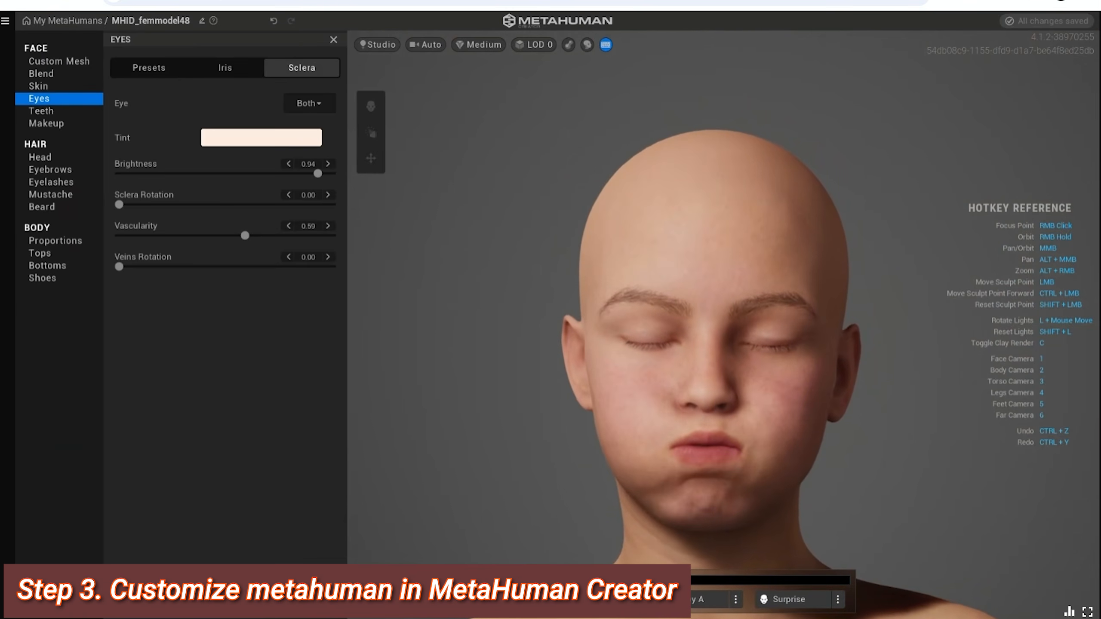
Step: Preview the Happy and Sad facial poses and the Happy B expression loop, examining the head from several angles
click(532, 600)
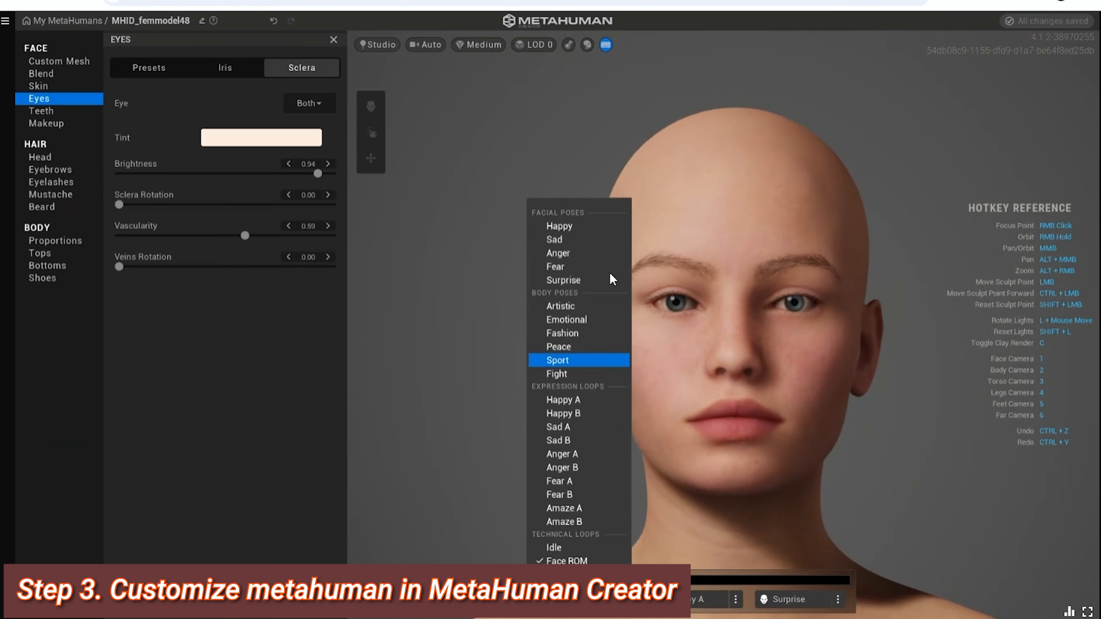
click(567, 230)
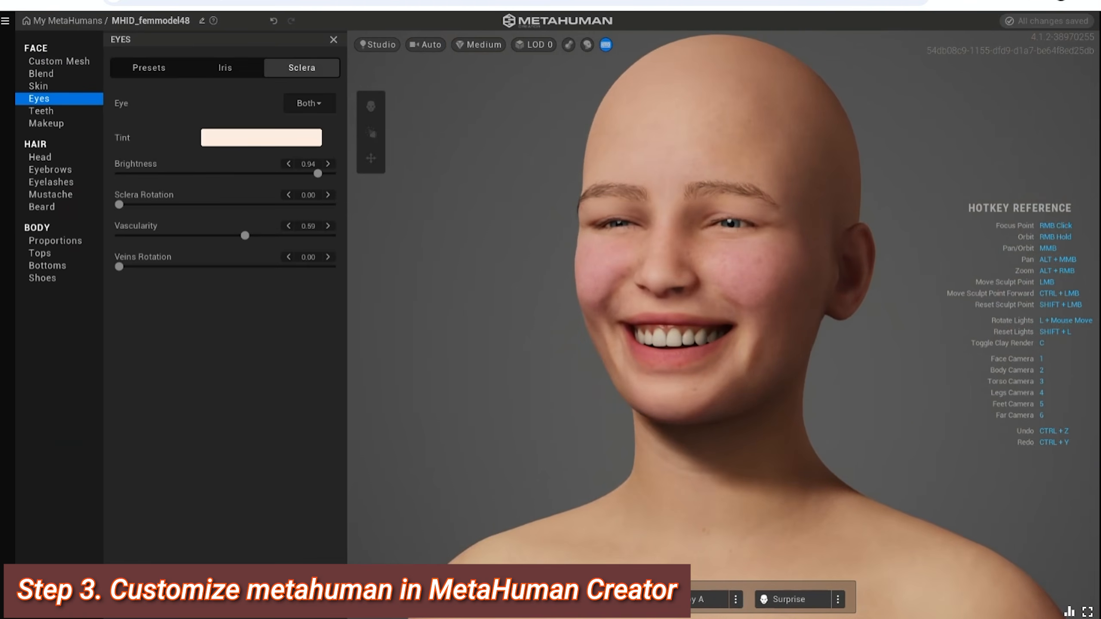
click(633, 600)
click(557, 240)
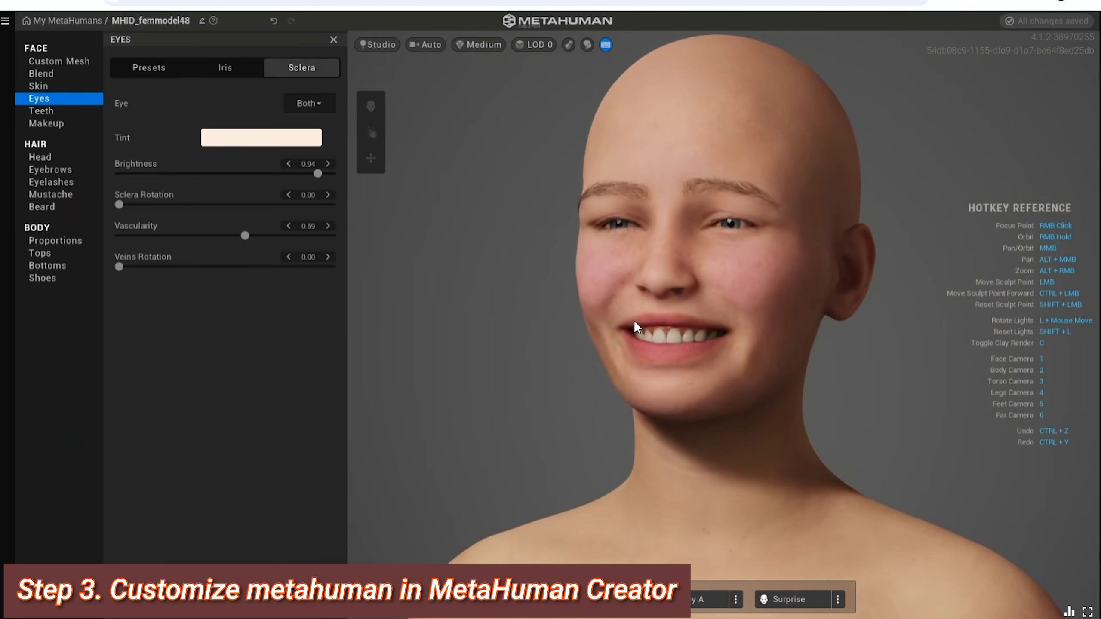
click(531, 600)
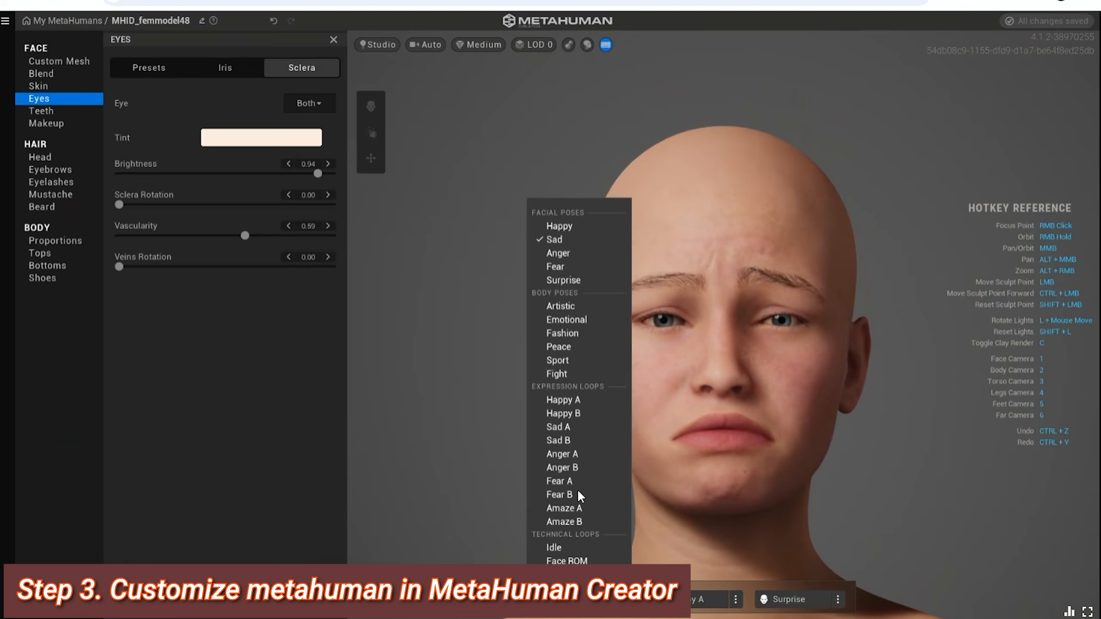
click(573, 412)
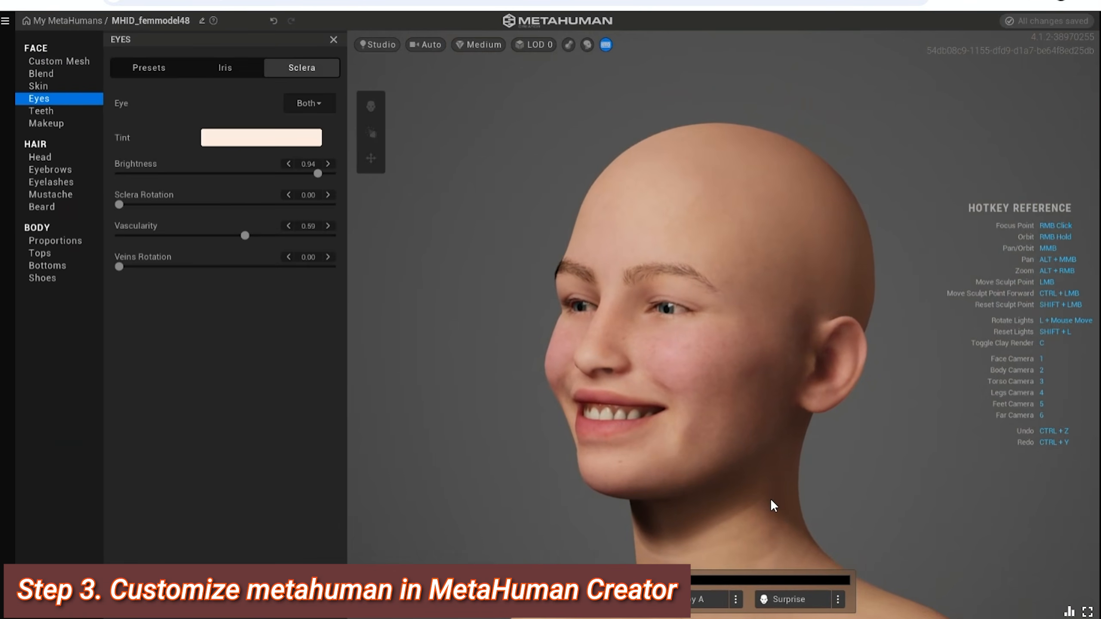
scroll(737, 503, down, 3)
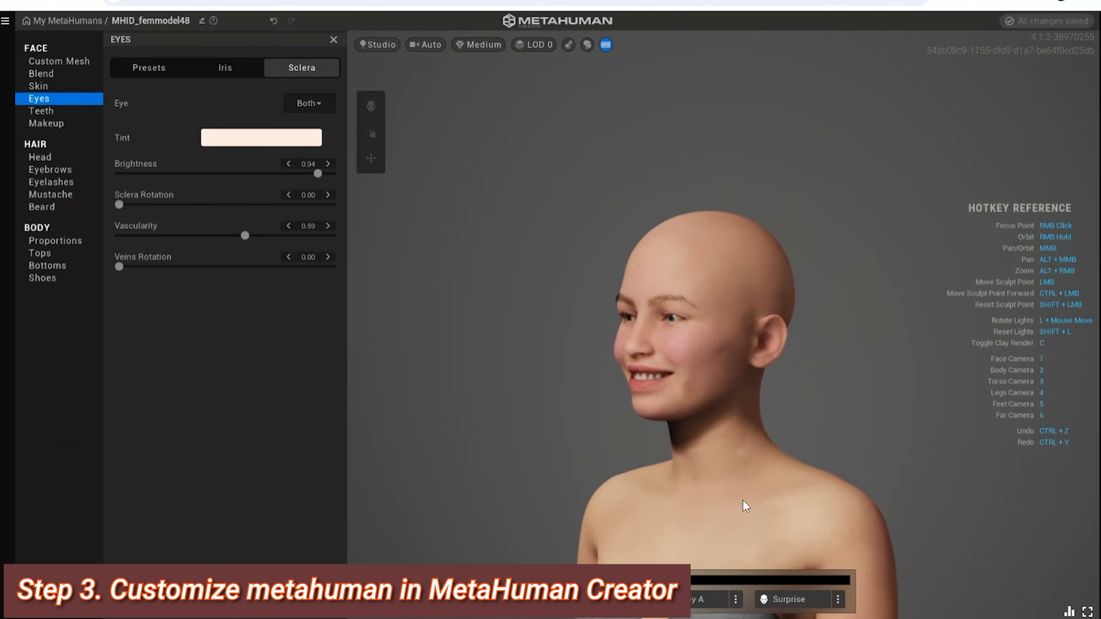
right_drag(742, 499, 898, 463)
scroll(771, 403, up, 3)
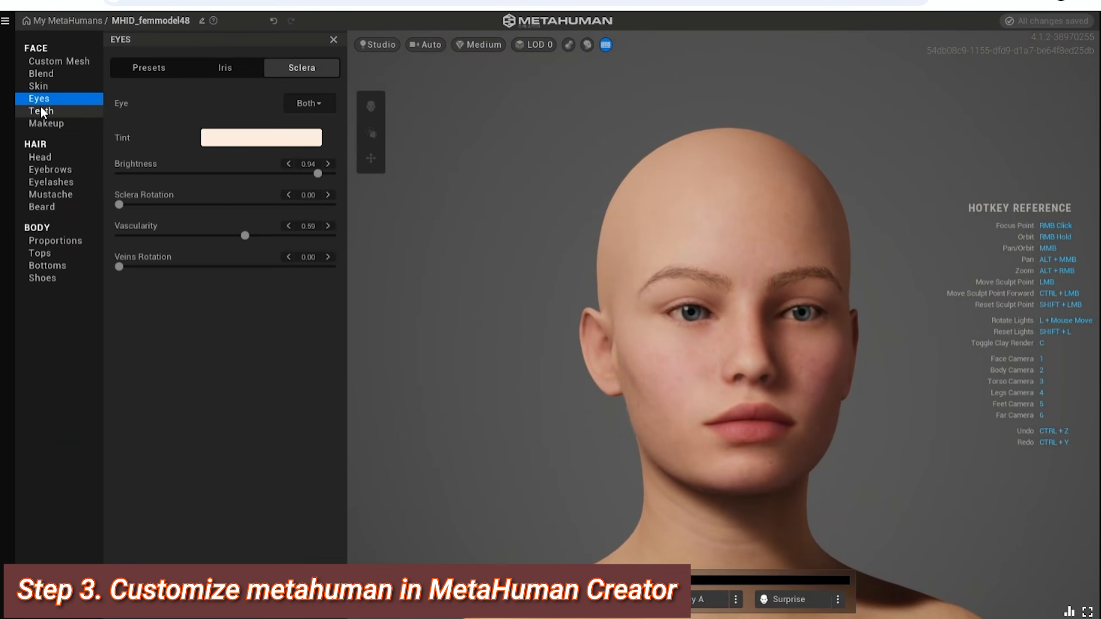
Step: Give the head a chin-length, centre-parted bob hairstyle and check how it frames the face
click(75, 112)
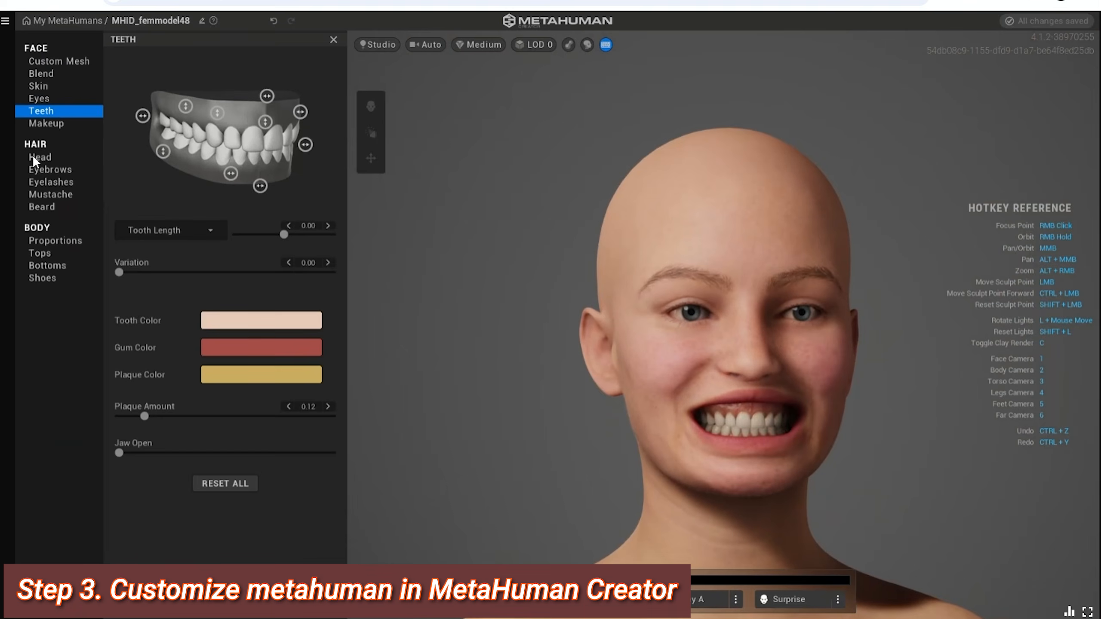
click(45, 157)
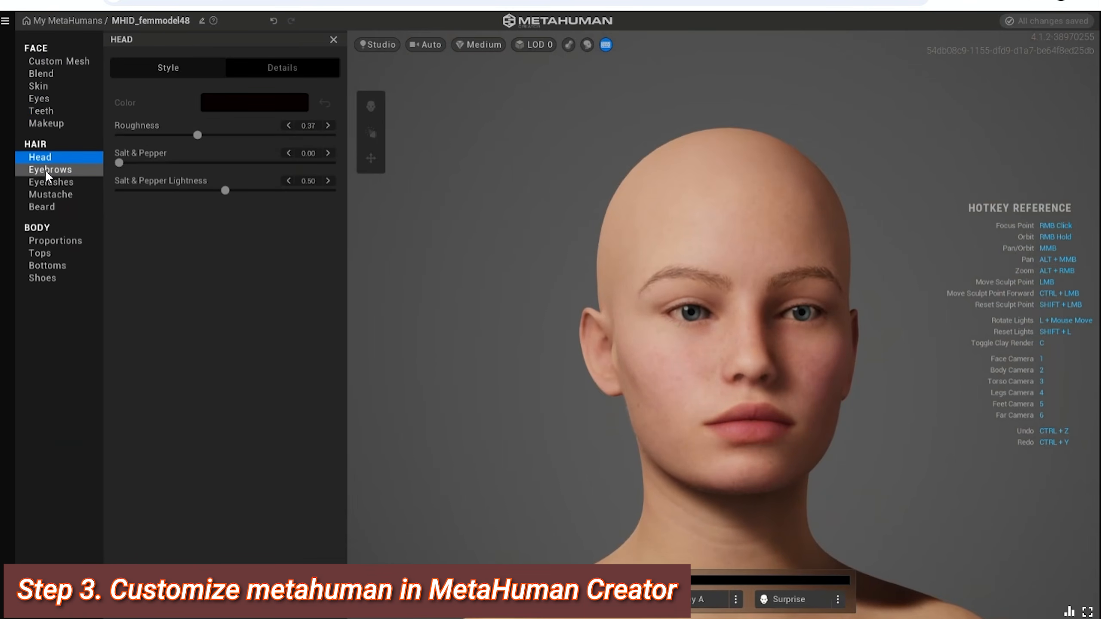
click(45, 156)
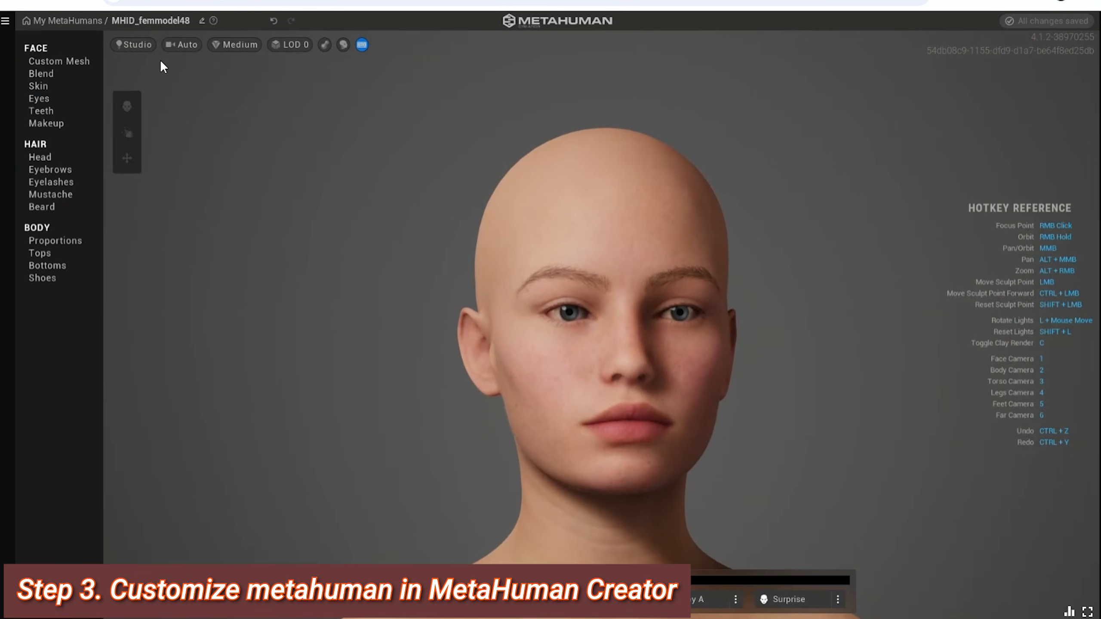
click(49, 157)
click(188, 72)
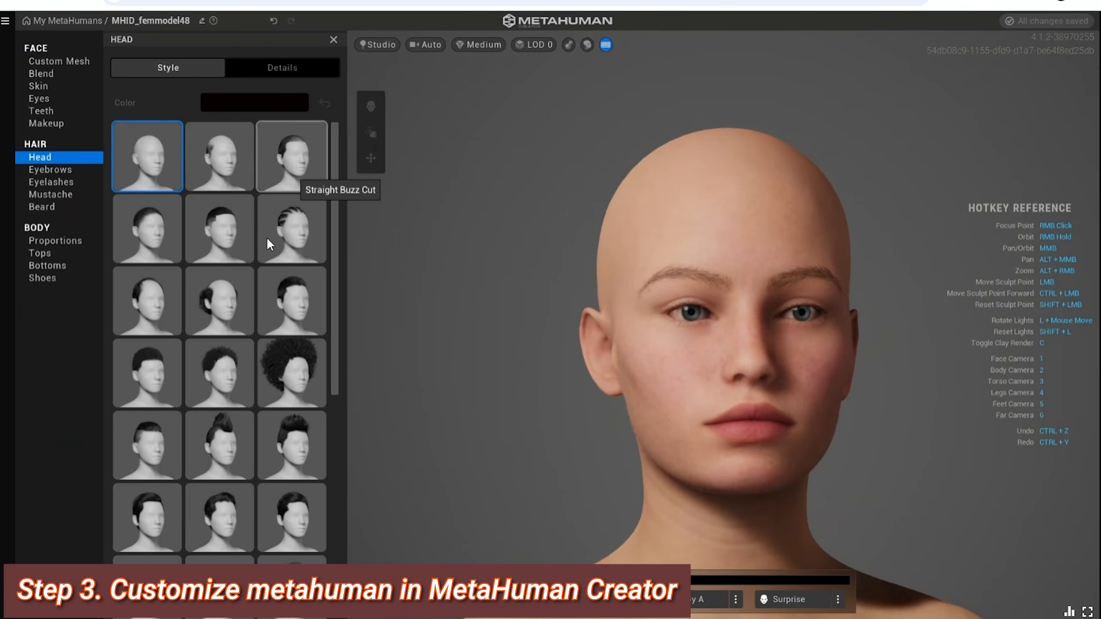
scroll(302, 391, down, 5)
click(281, 406)
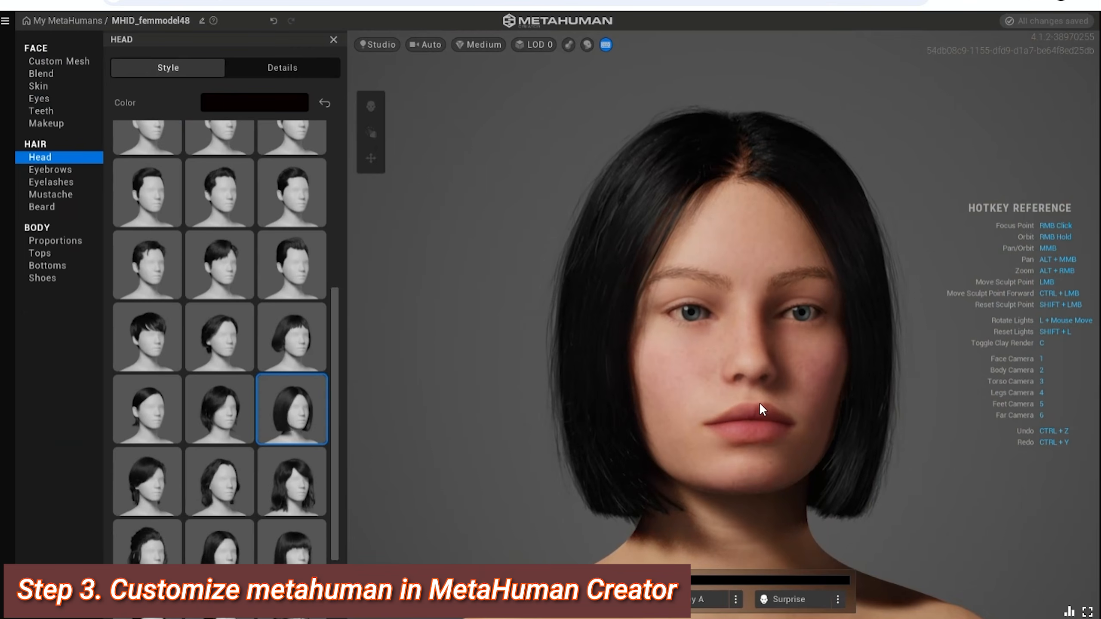
right_drag(664, 417, 750, 327)
scroll(750, 327, up, 3)
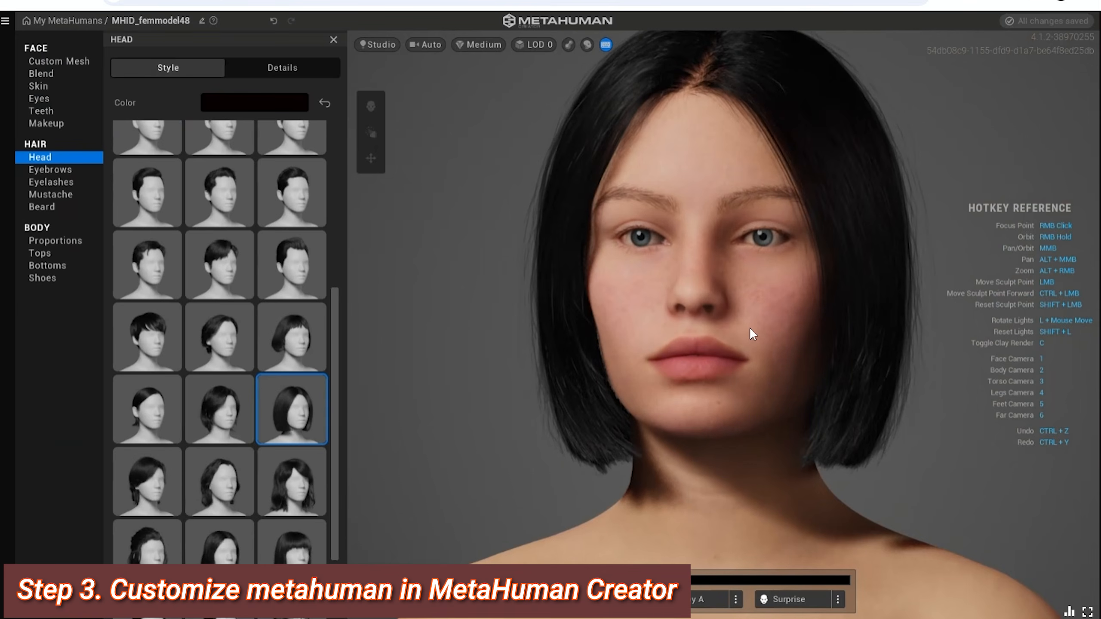
Step: Change the hair color to blonde with Melanin 0.31 and Redness 0.25
click(252, 101)
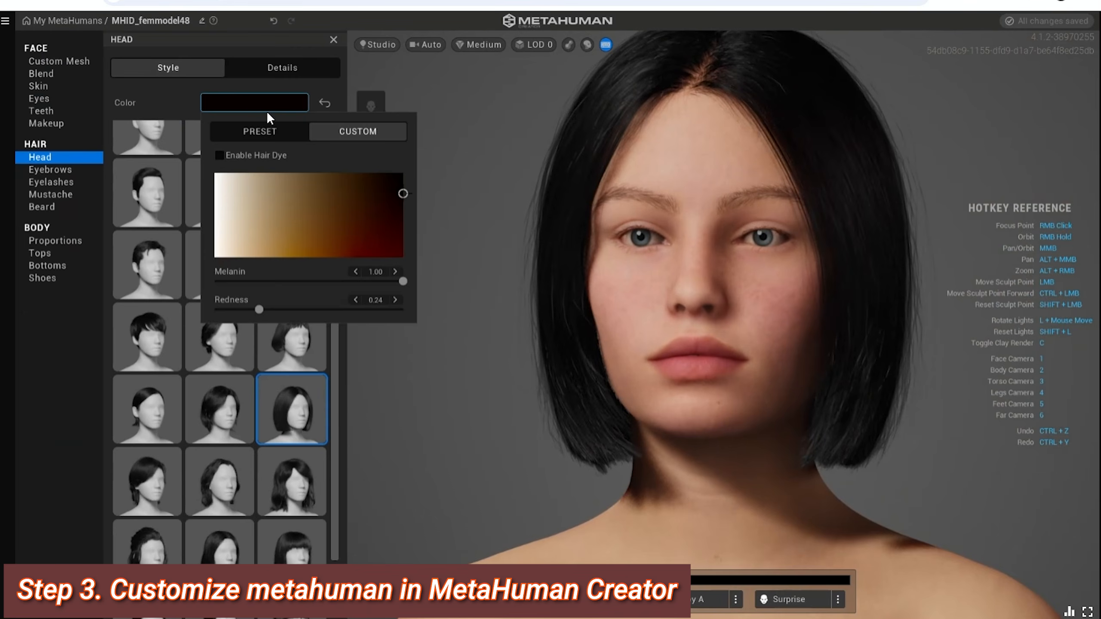
click(272, 194)
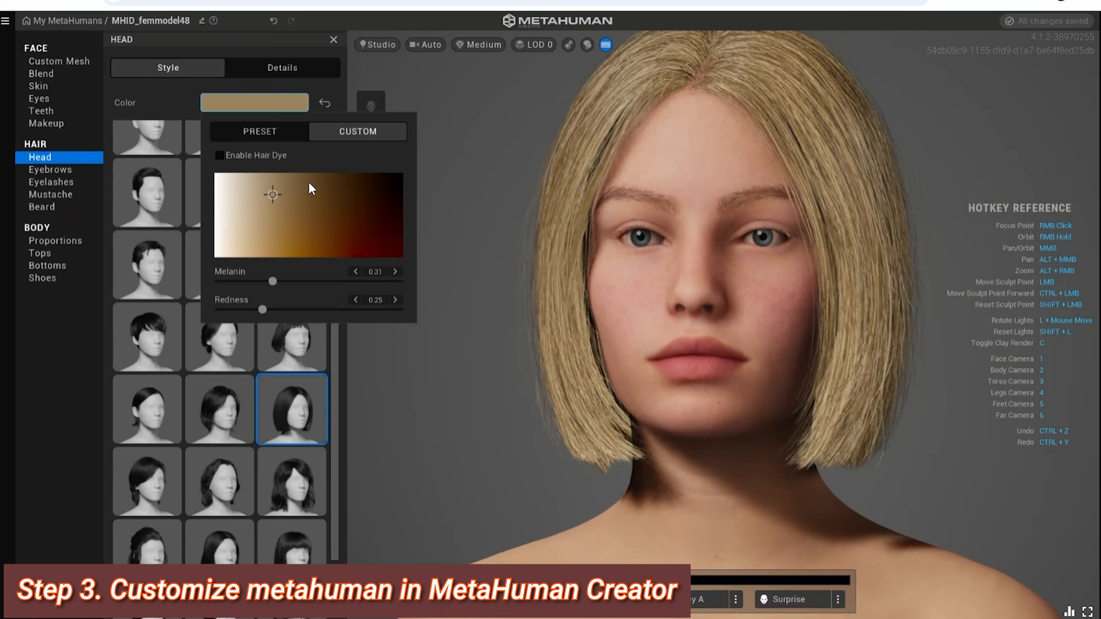
Step: Darken the hair color to brown with Melanin about 0.49 and Redness about 0.11, and check it from near and far
click(308, 182)
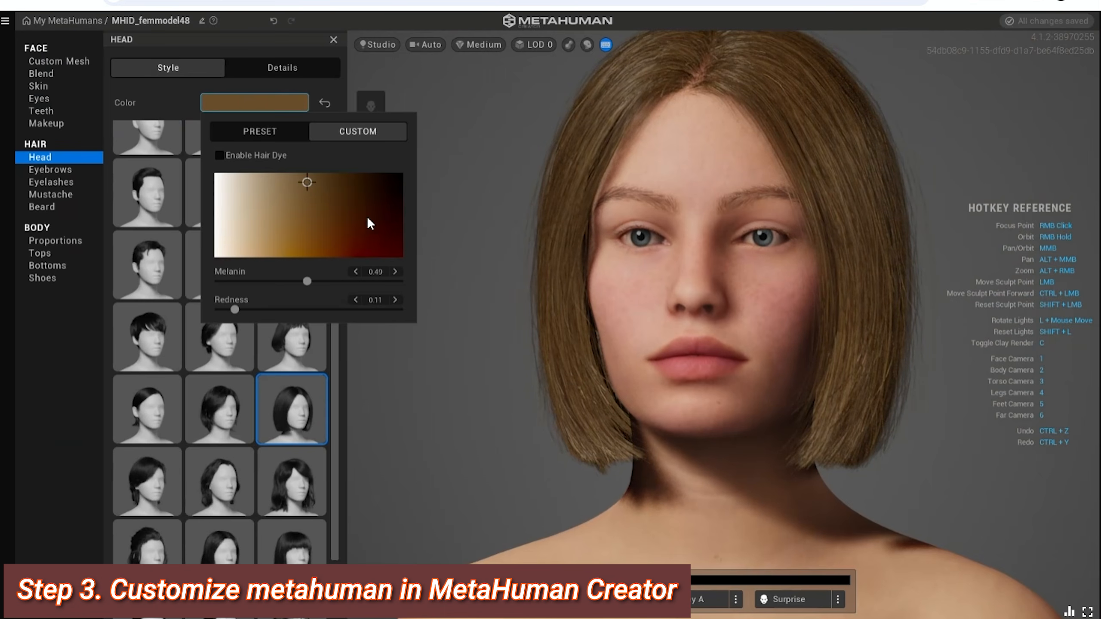
click(509, 239)
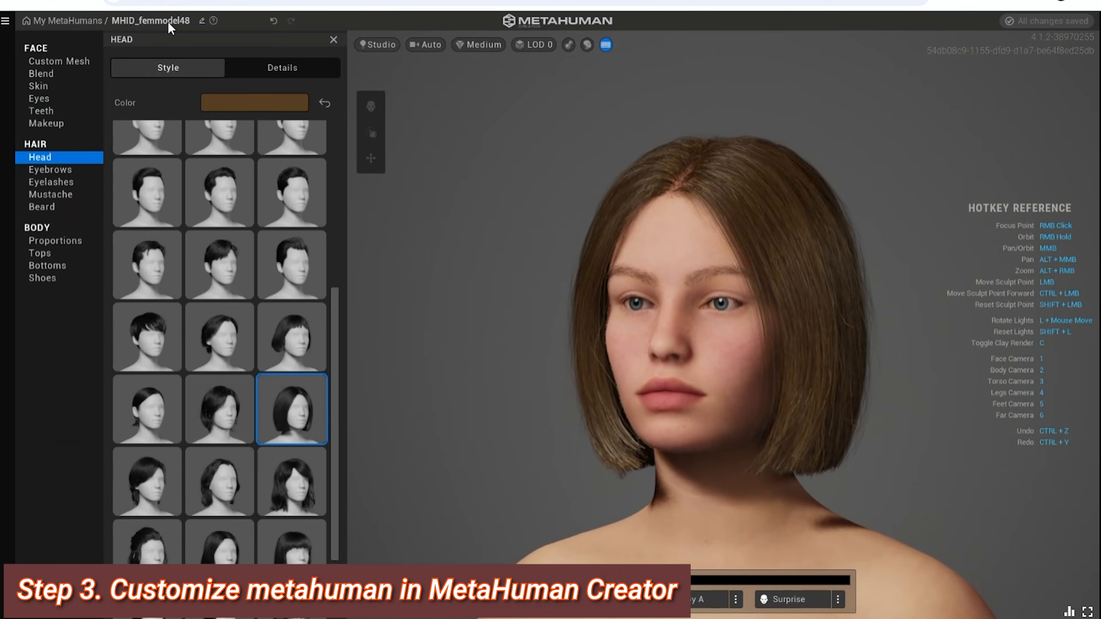
double_click(174, 20)
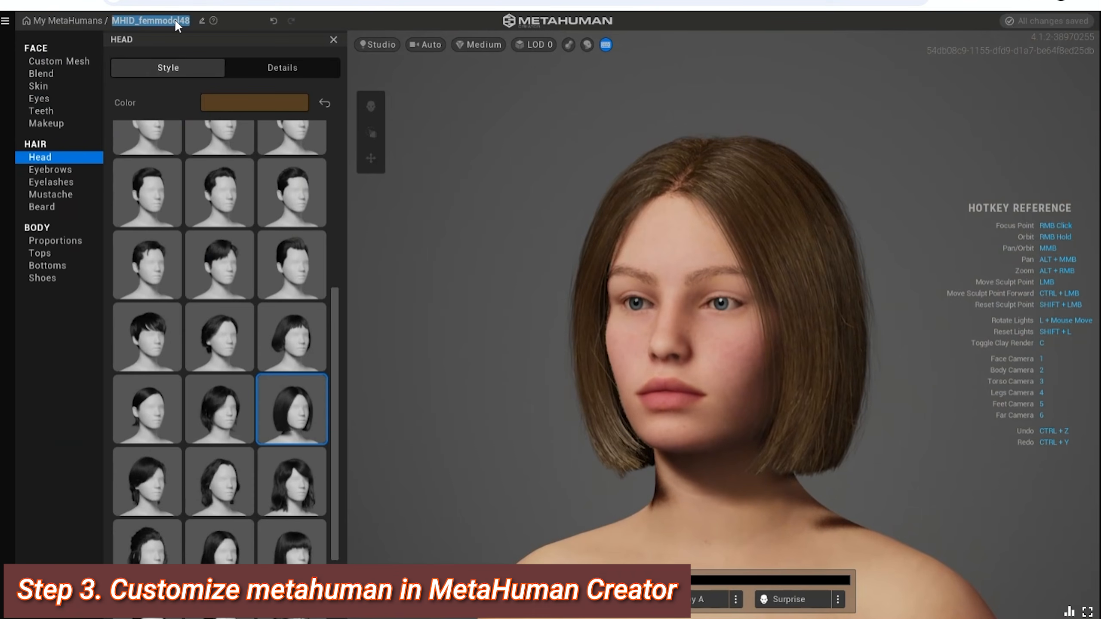
click(622, 286)
scroll(706, 403, up, 5)
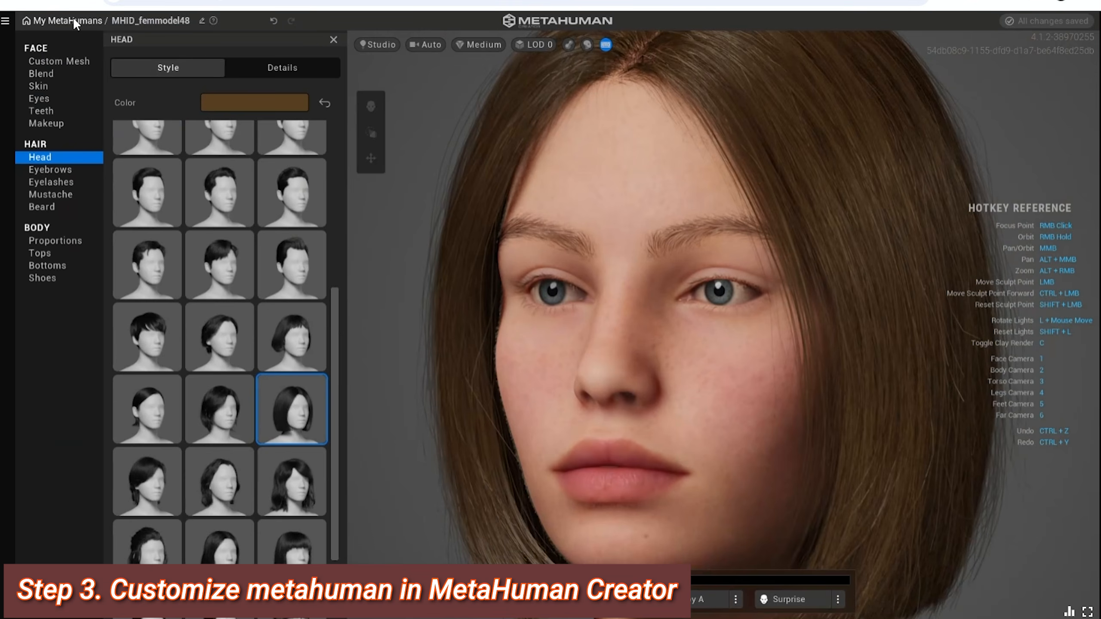
scroll(545, 303, down, 5)
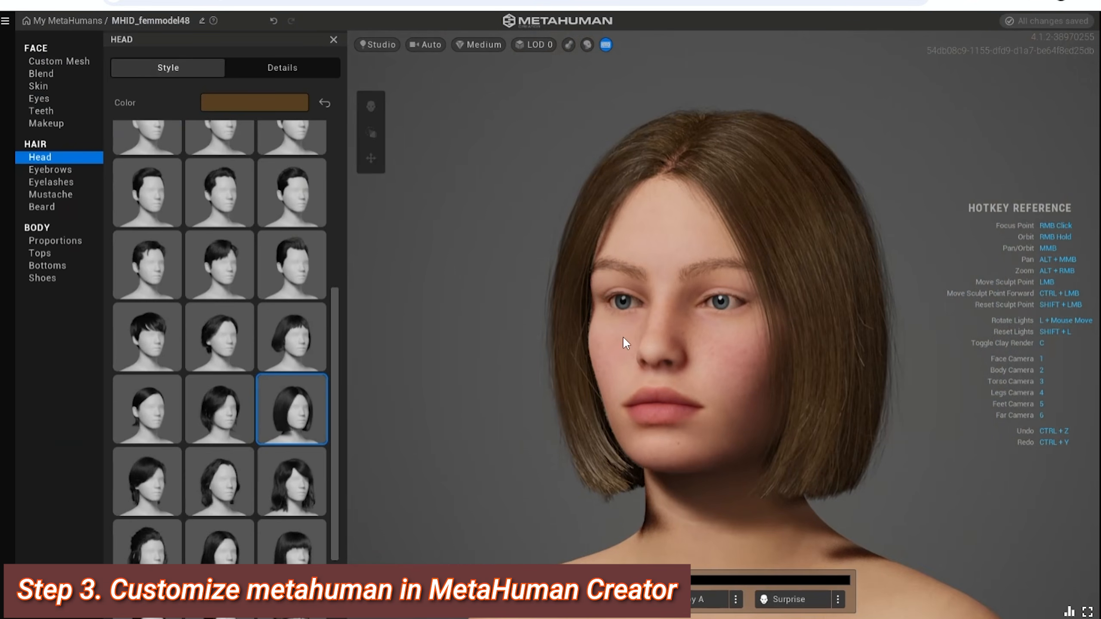
scroll(692, 373, down, 3)
scroll(696, 373, up, 5)
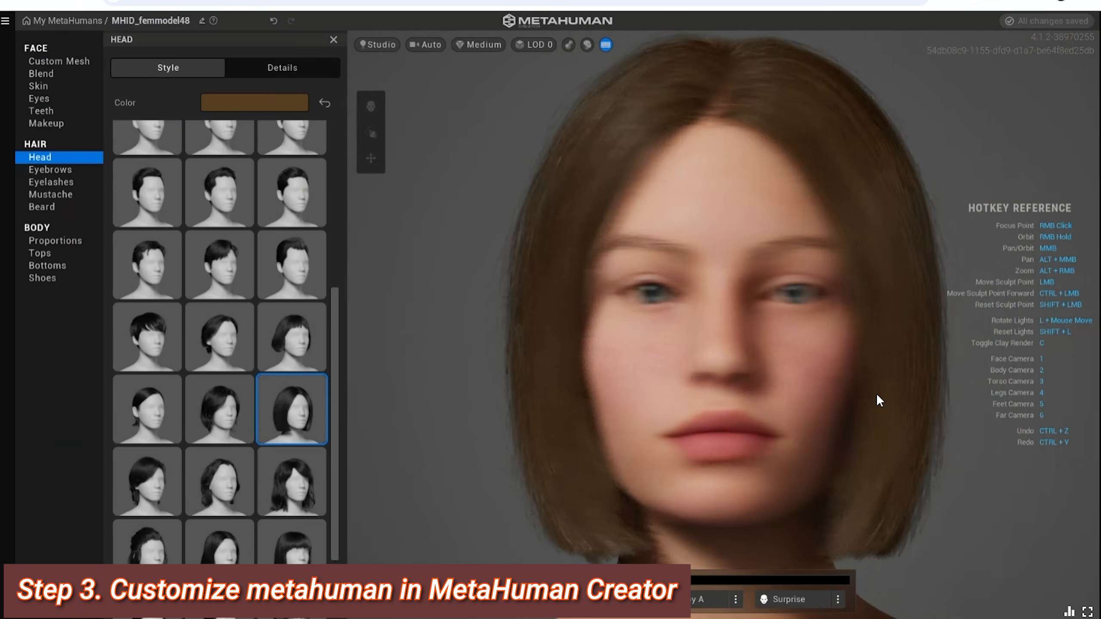
scroll(814, 365, down, 2)
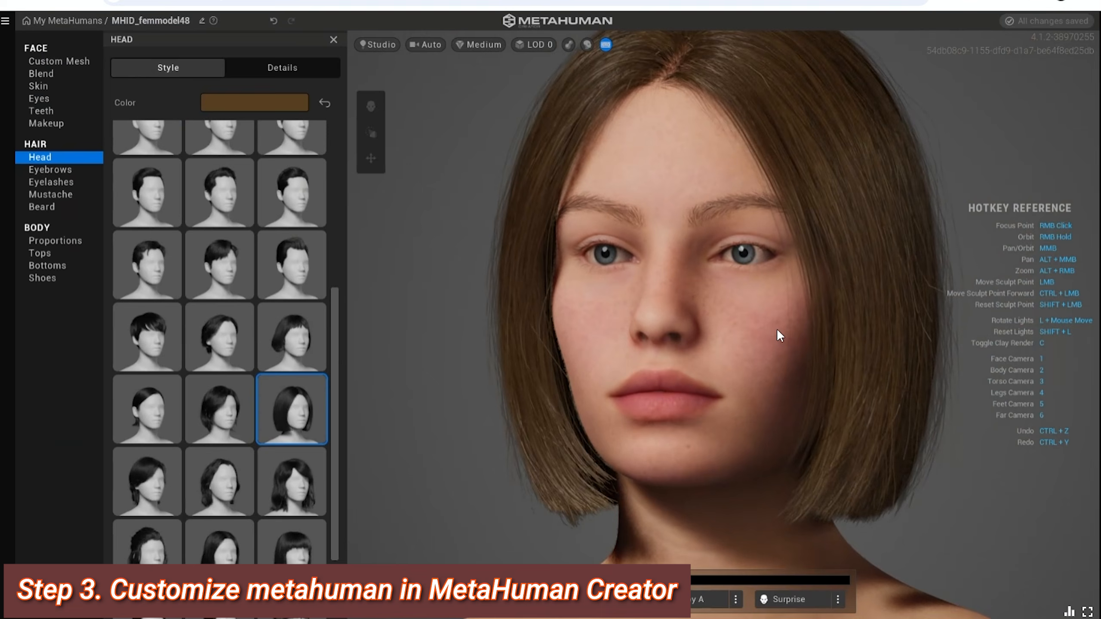
Step: Give the face the Shaded Medium Eyebrows style and check the brows from a slight distance
click(50, 169)
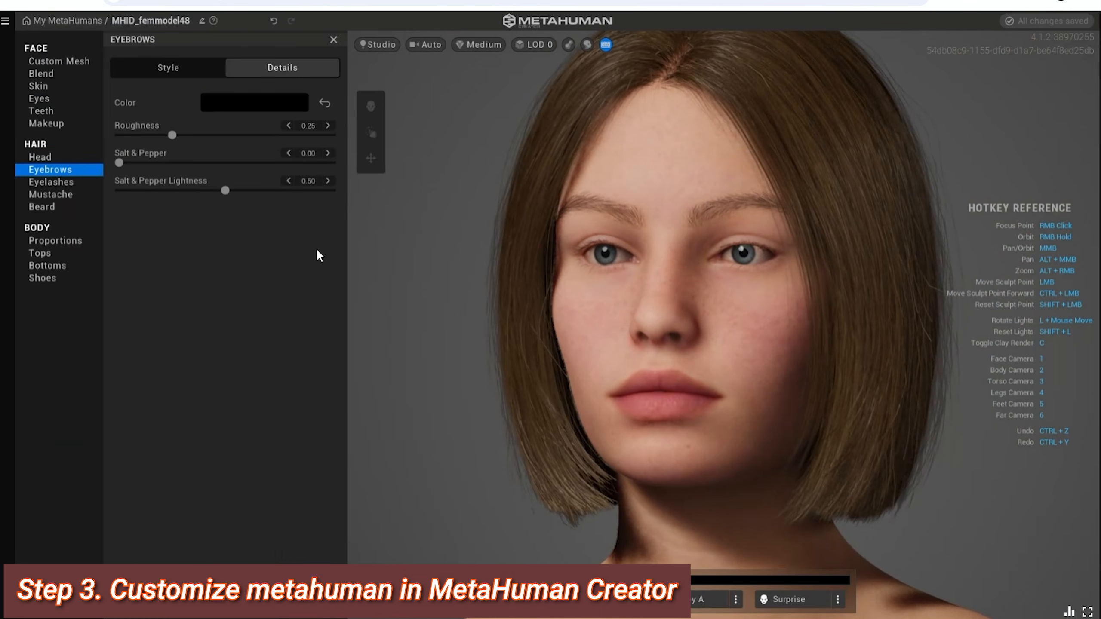
click(168, 74)
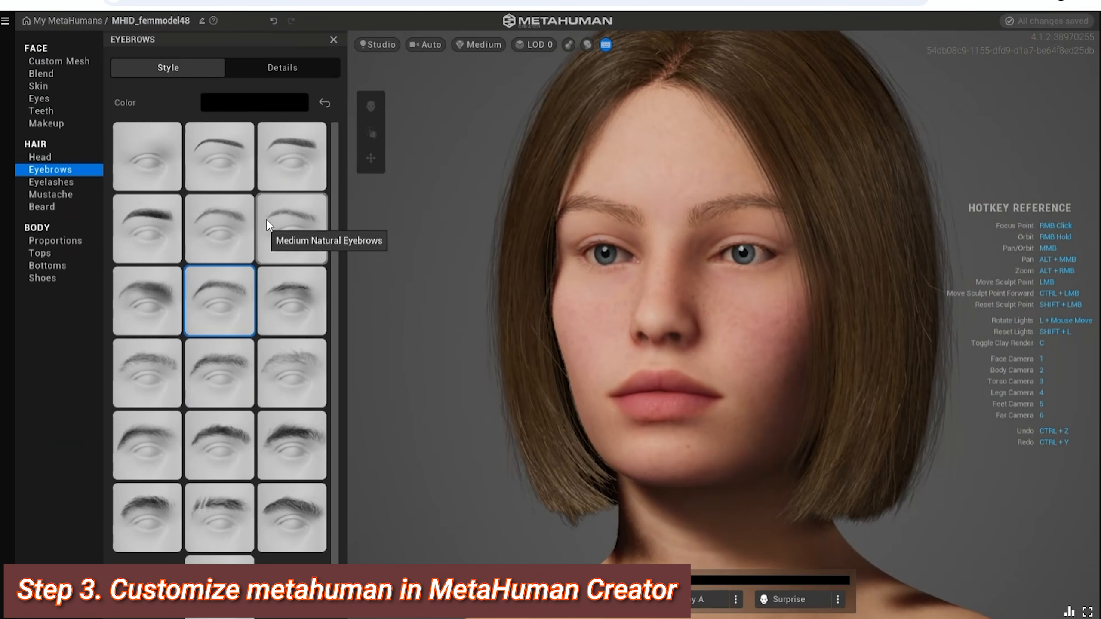
click(293, 173)
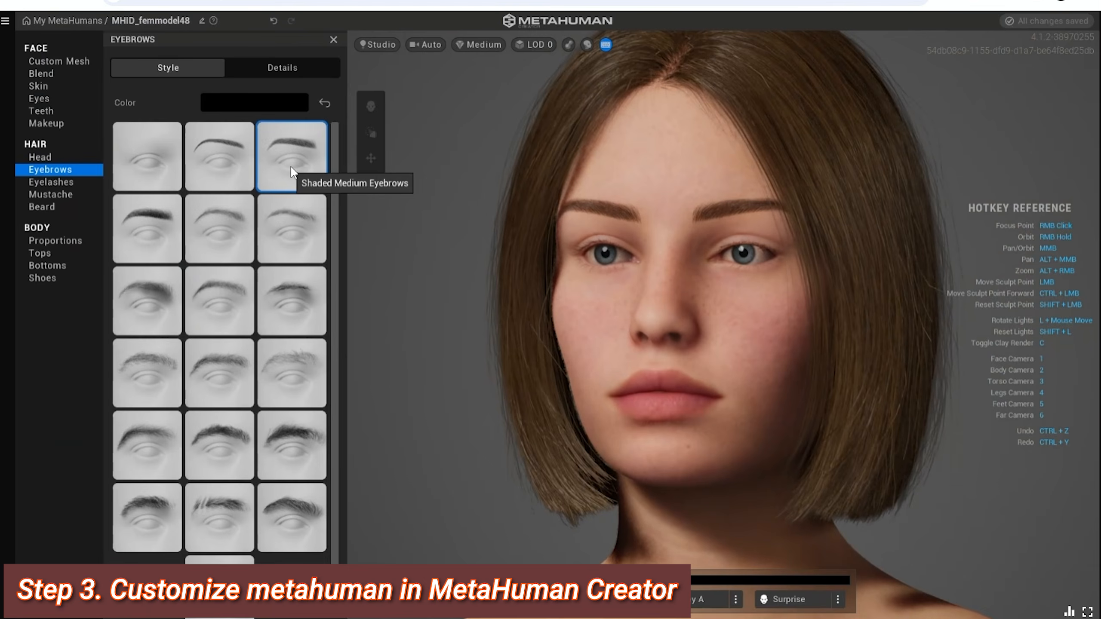
right_drag(726, 353, 750, 374)
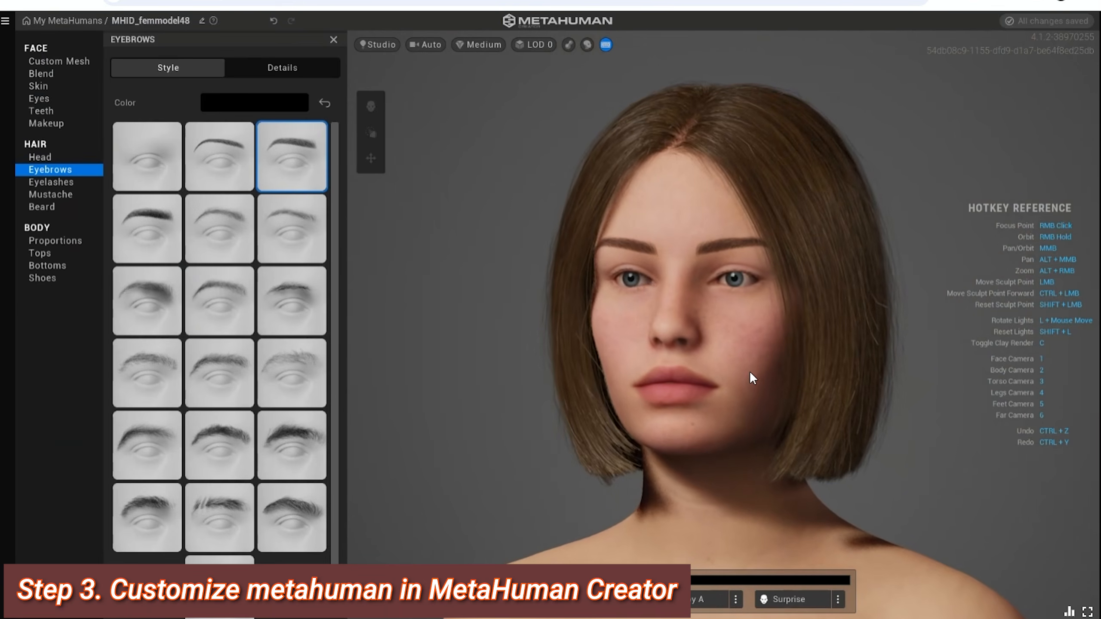
Step: Change the head's hairstyle to Medium Bob Messy and examine it by orbiting around the head
click(40, 158)
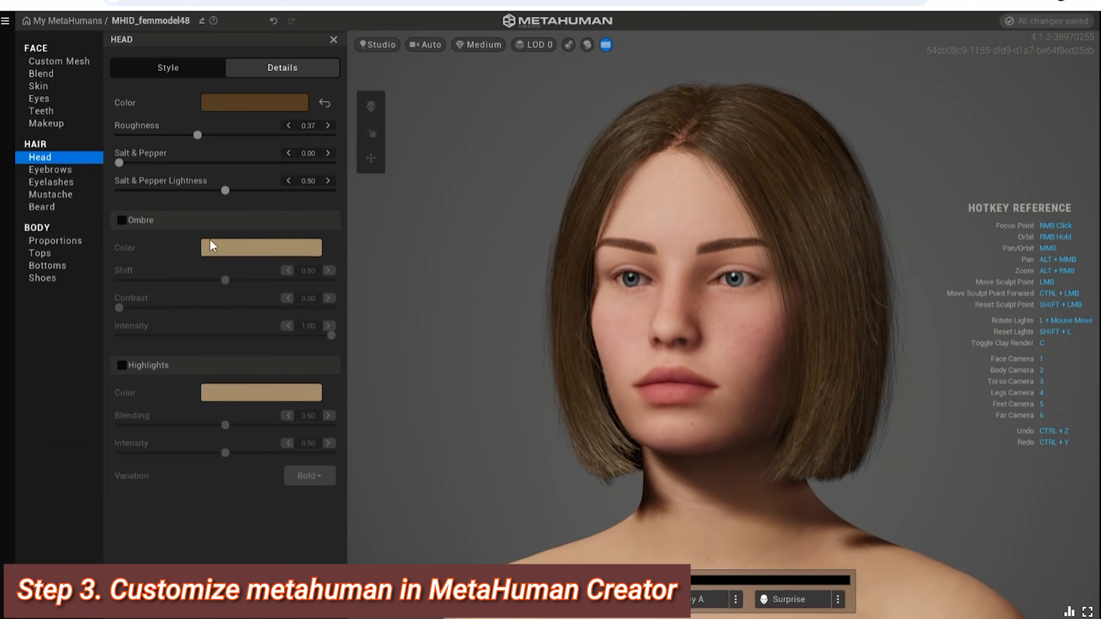
click(168, 68)
scroll(309, 482, down, 1)
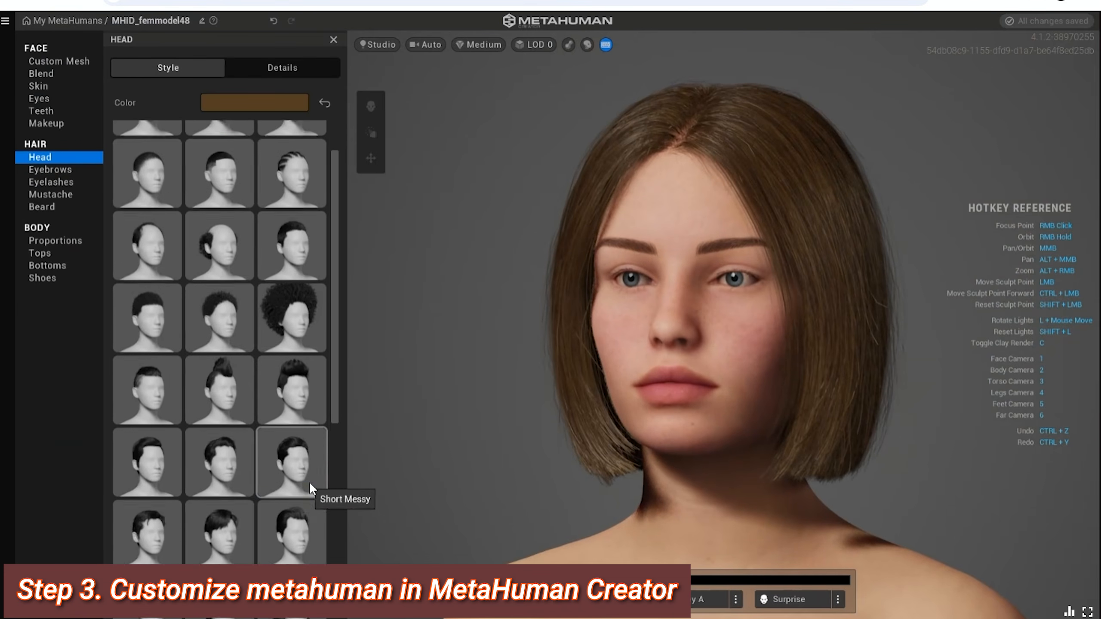
scroll(309, 481, down, 5)
click(210, 411)
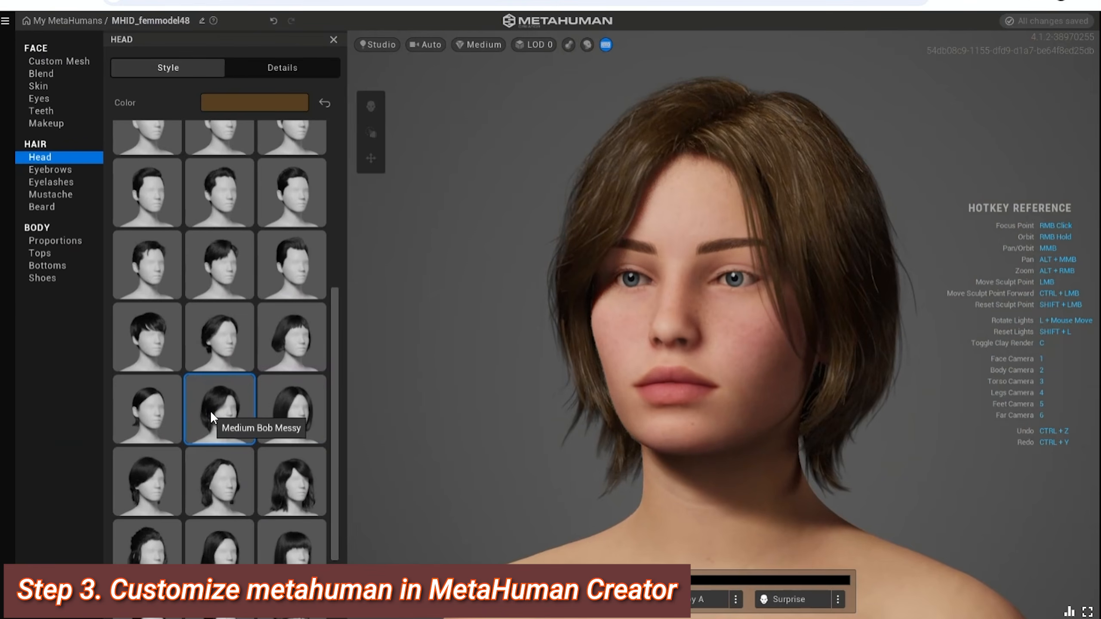
right_drag(844, 373, 616, 354)
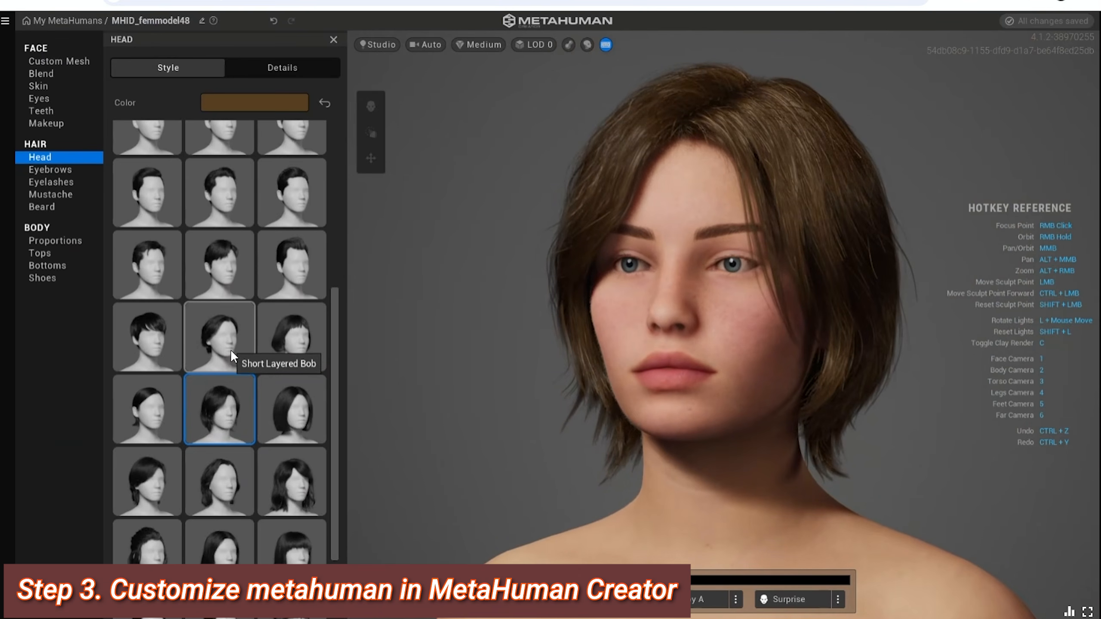
Step: Try the Medium Bob Curly, Long Messy and straight centre-parted bob hairstyles on the head for comparison
scroll(232, 350, down, 3)
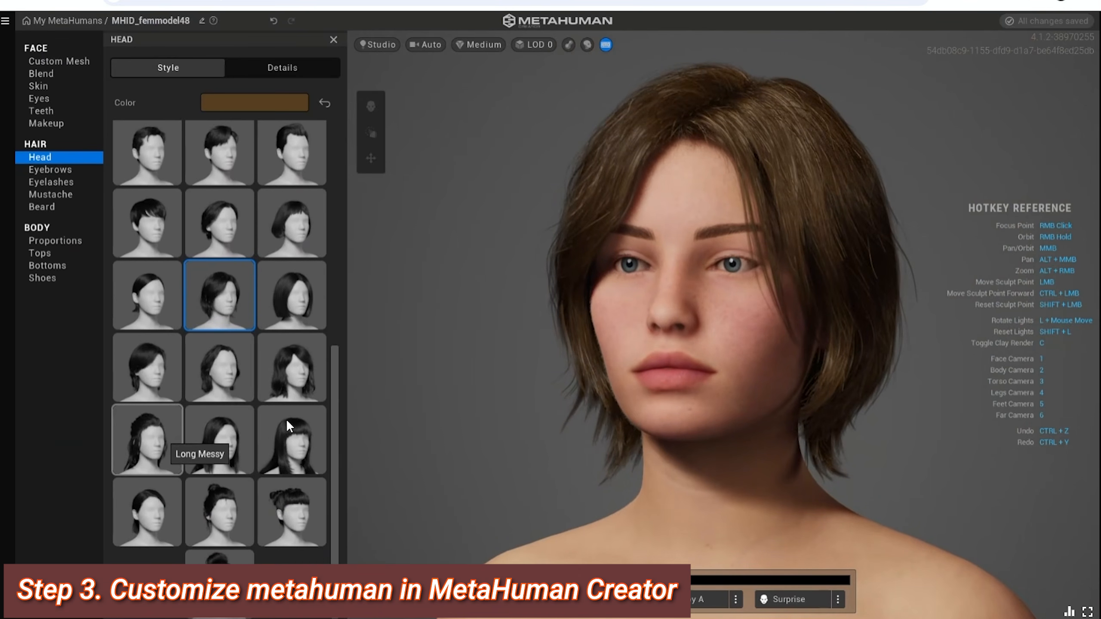
click(285, 377)
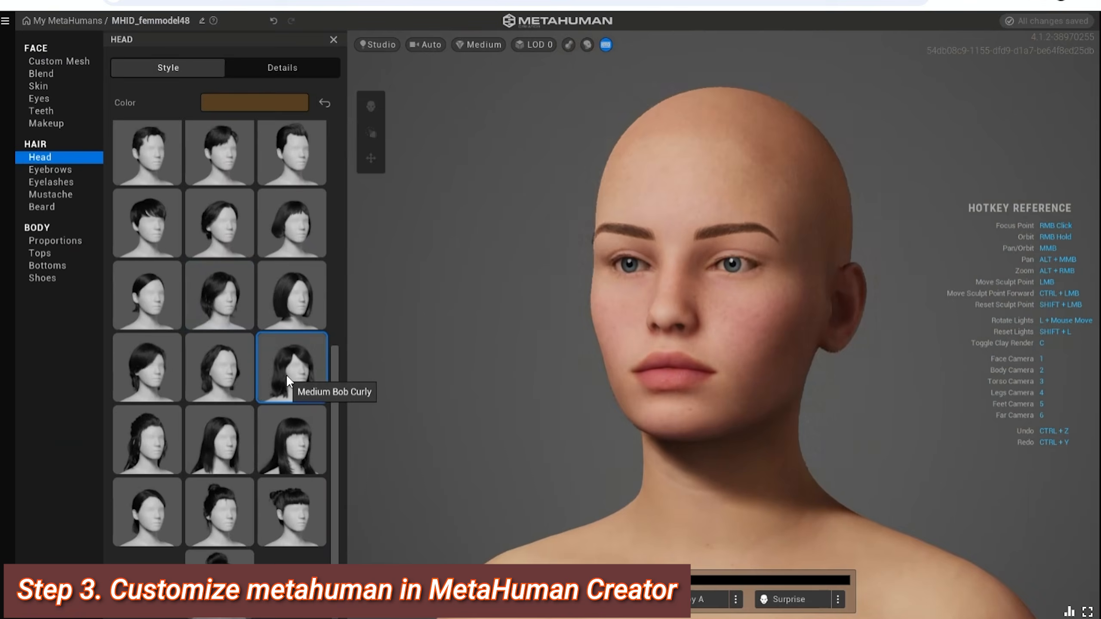
right_drag(636, 373, 550, 387)
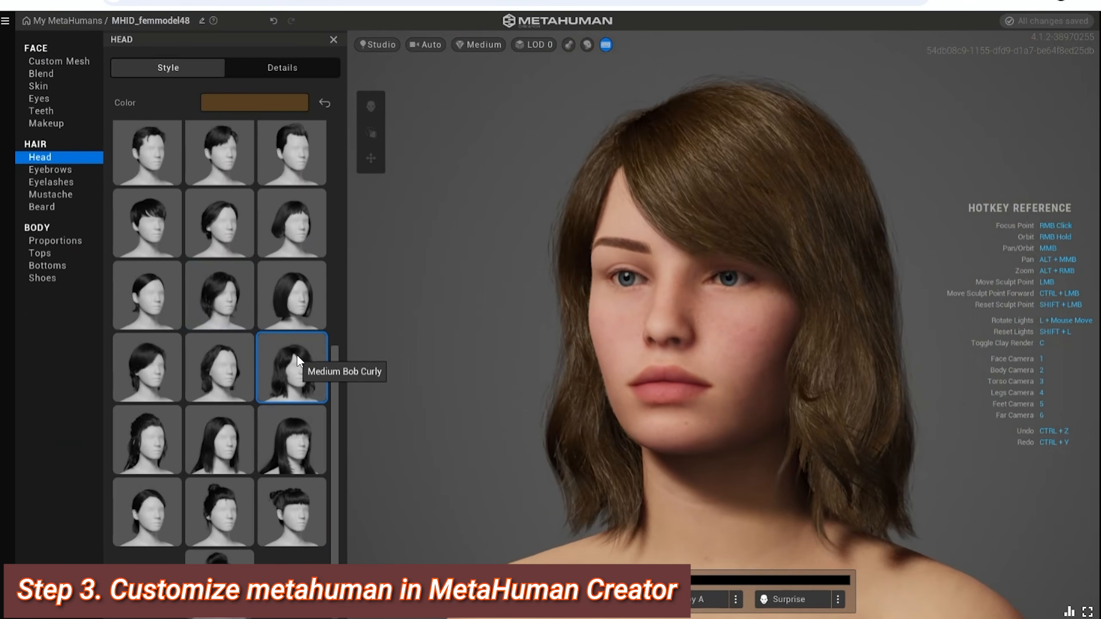
click(156, 447)
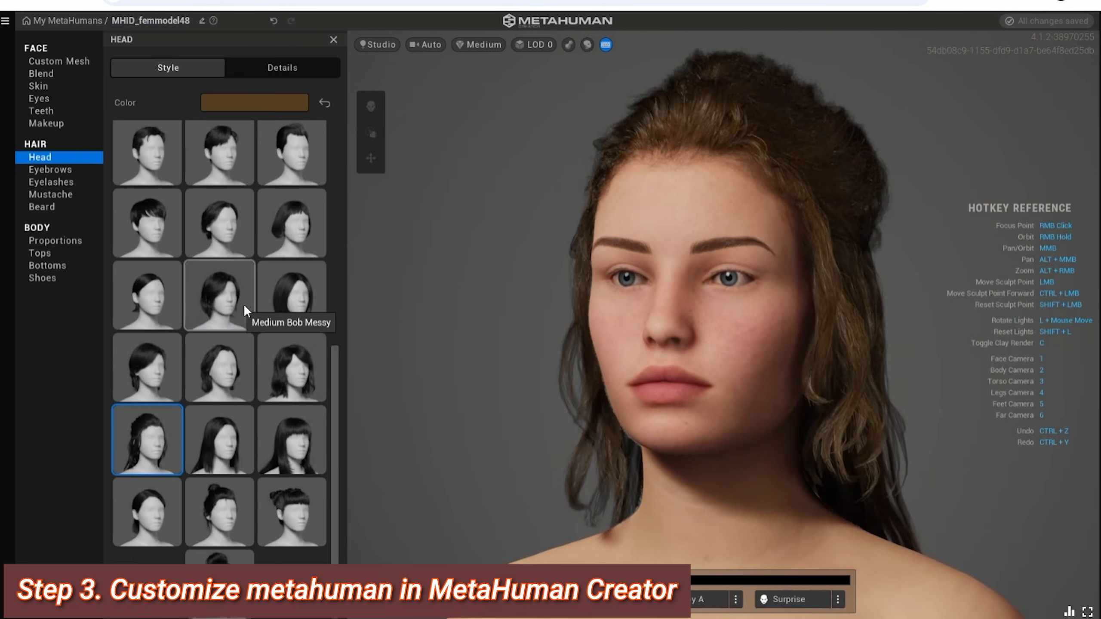
click(282, 298)
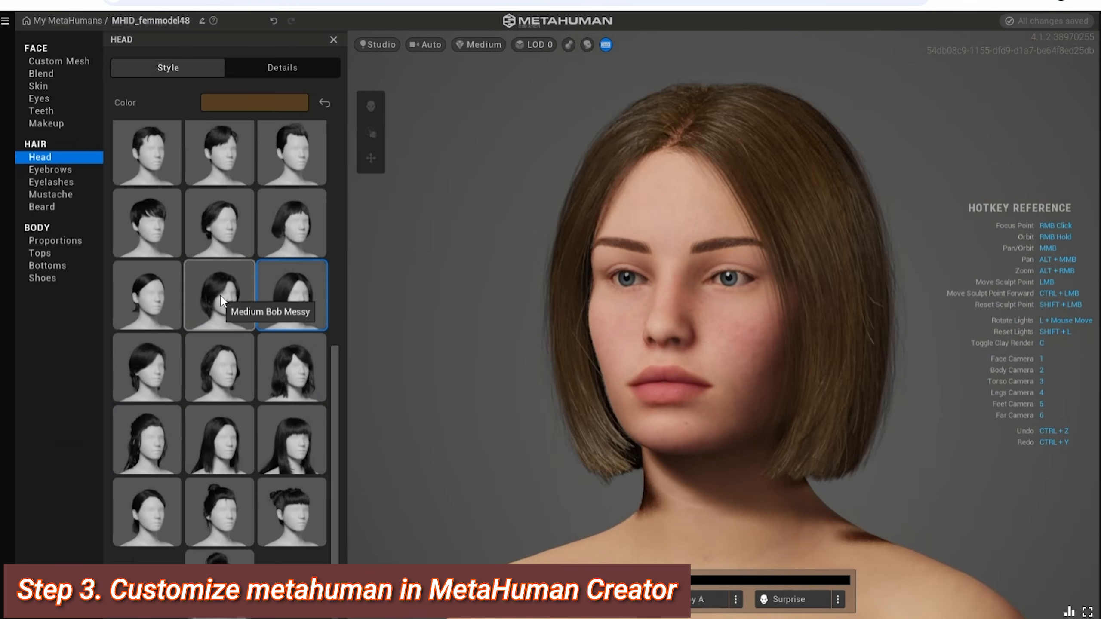
Step: Set the hairstyle back to Medium Bob Messy and check it from both sides and the front
click(214, 297)
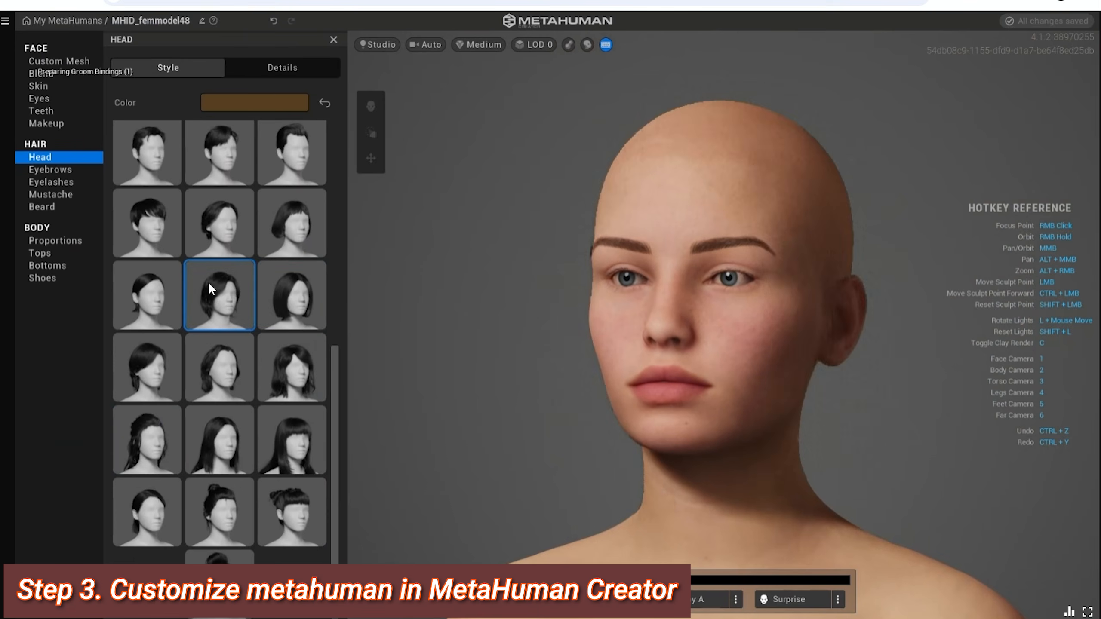
right_drag(606, 290, 934, 344)
right_drag(717, 325, 226, 319)
right_drag(595, 320, 732, 317)
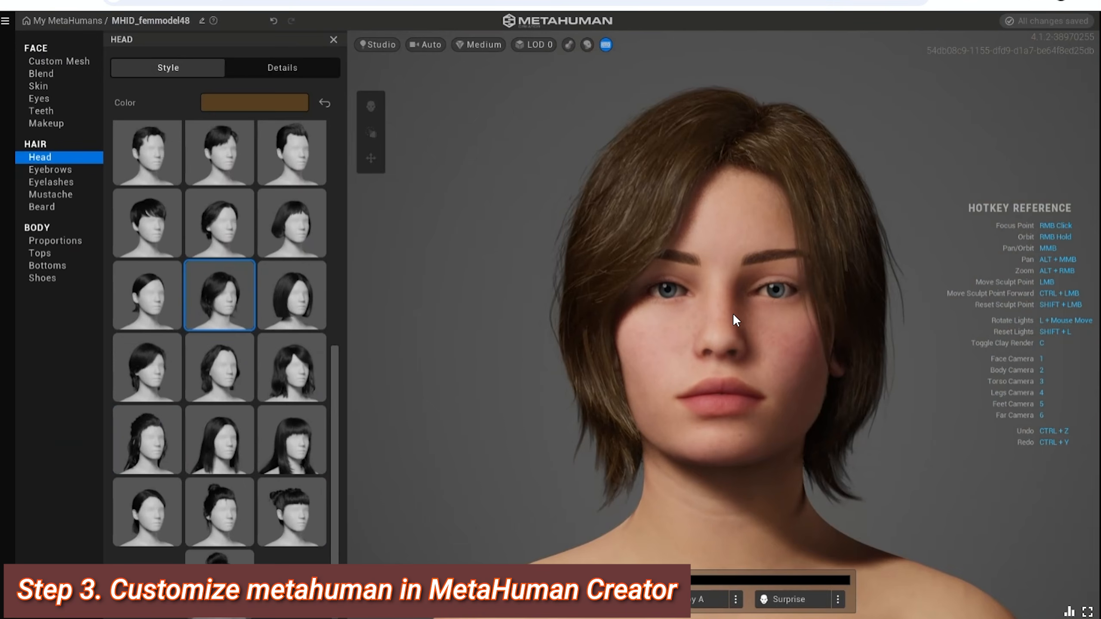
scroll(771, 342, up, 1)
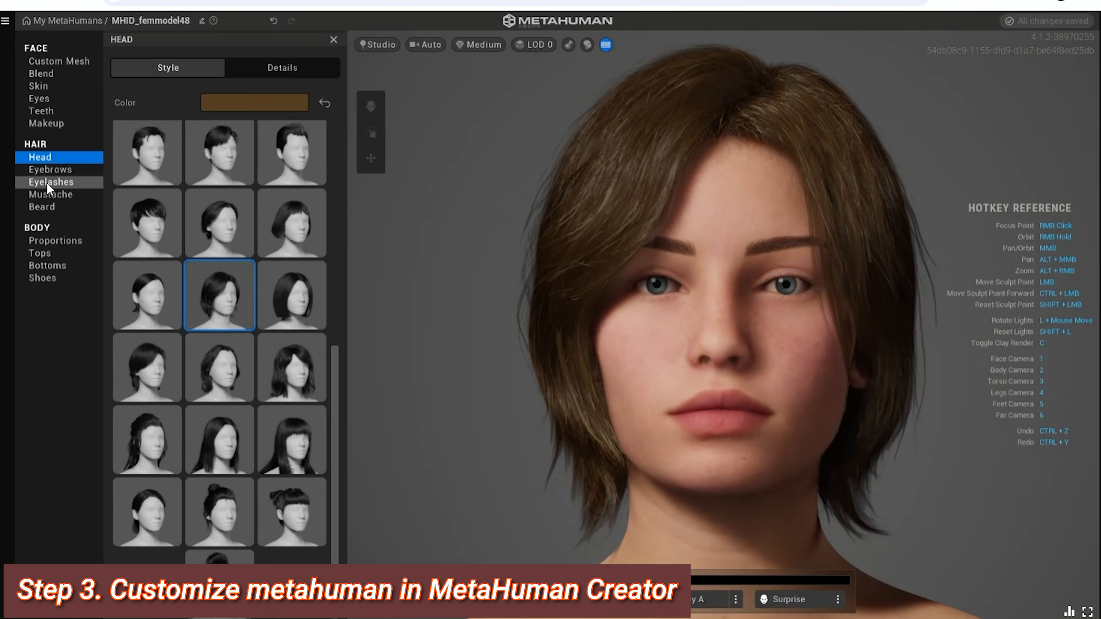
Step: Set the body's Head scale to -0.57 and check the head's size against the full body and shoulders
scroll(664, 451, down, 5)
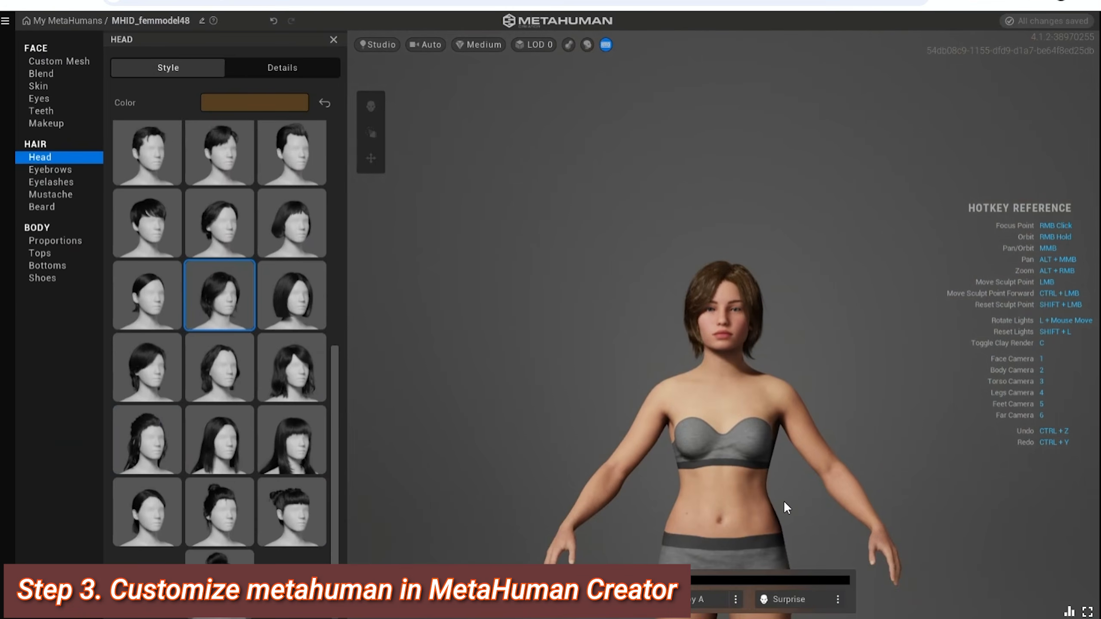
scroll(757, 333, down, 5)
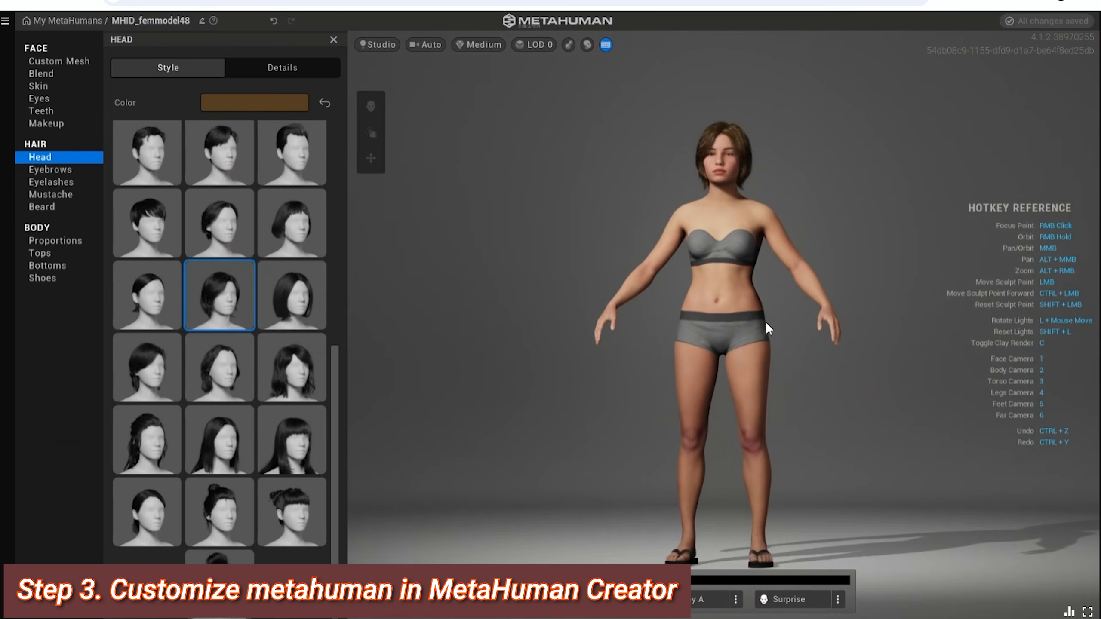
scroll(760, 298, up, 3)
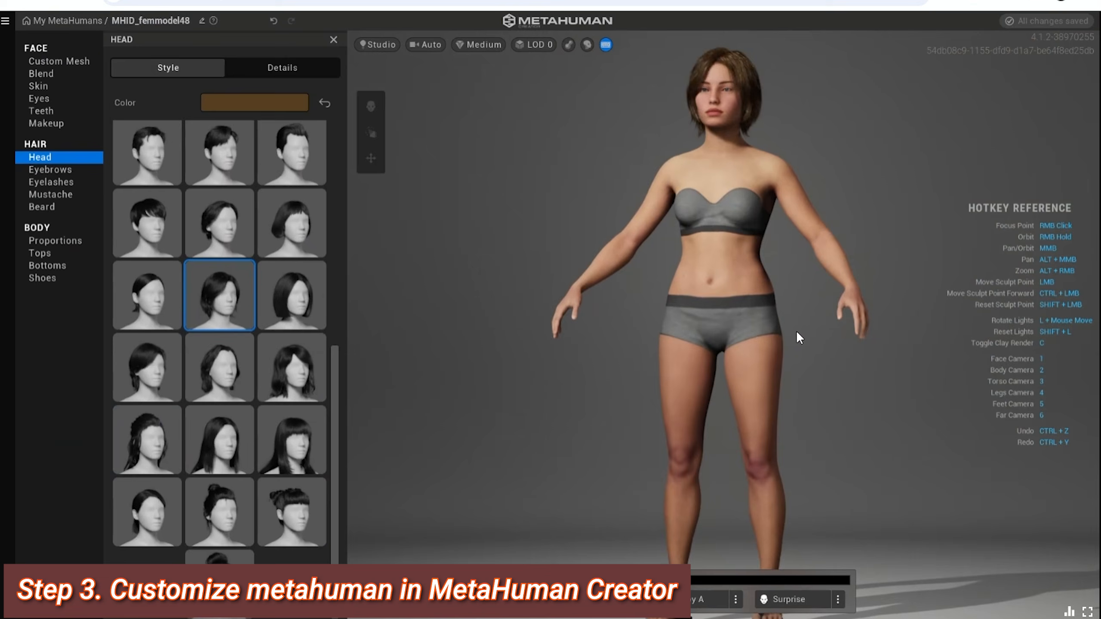
scroll(796, 330, down, 3)
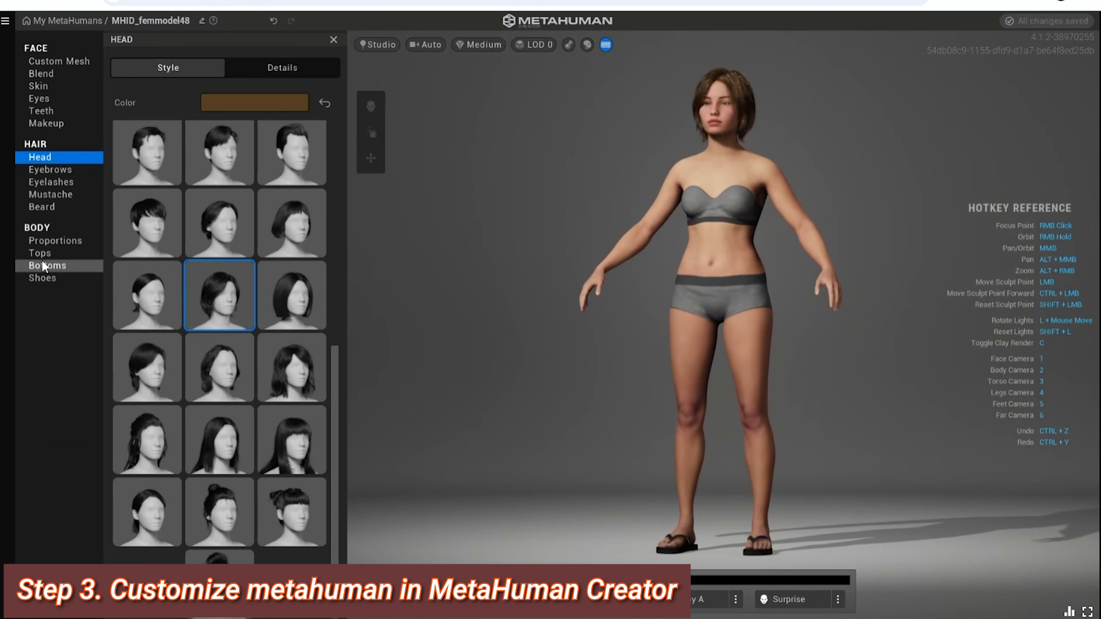
click(42, 240)
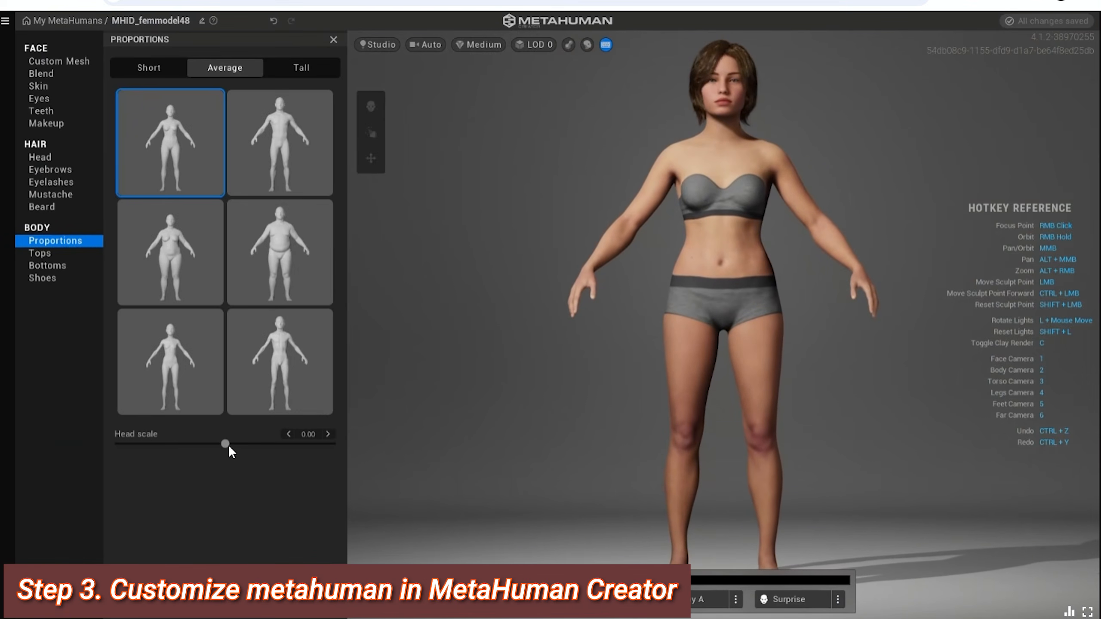
drag(223, 444, 138, 443)
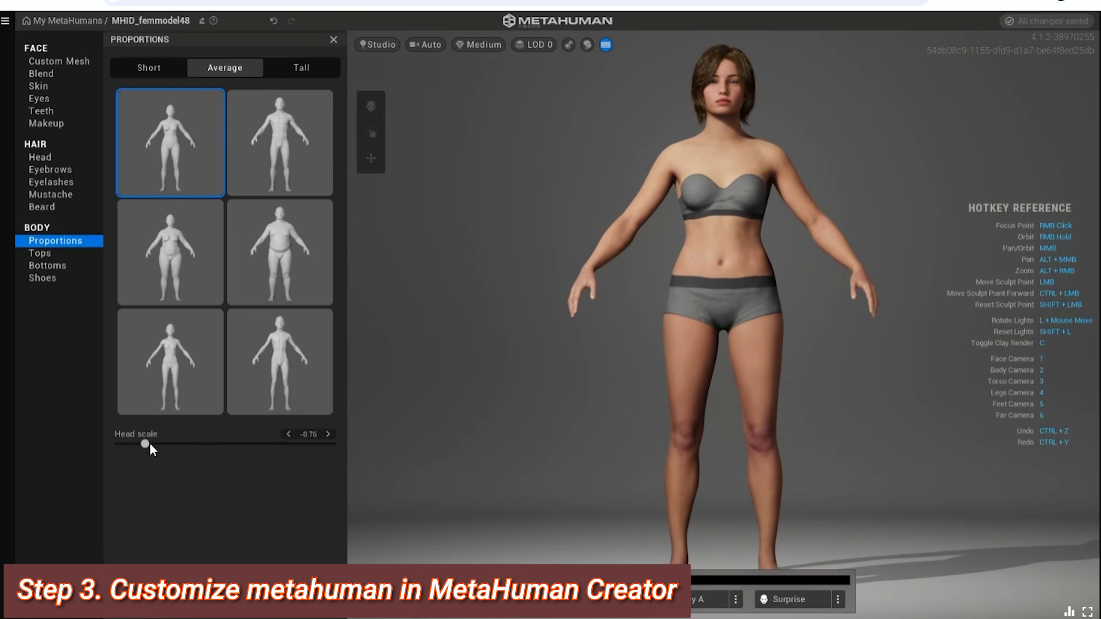
drag(163, 442, 165, 442)
scroll(755, 125, up, 5)
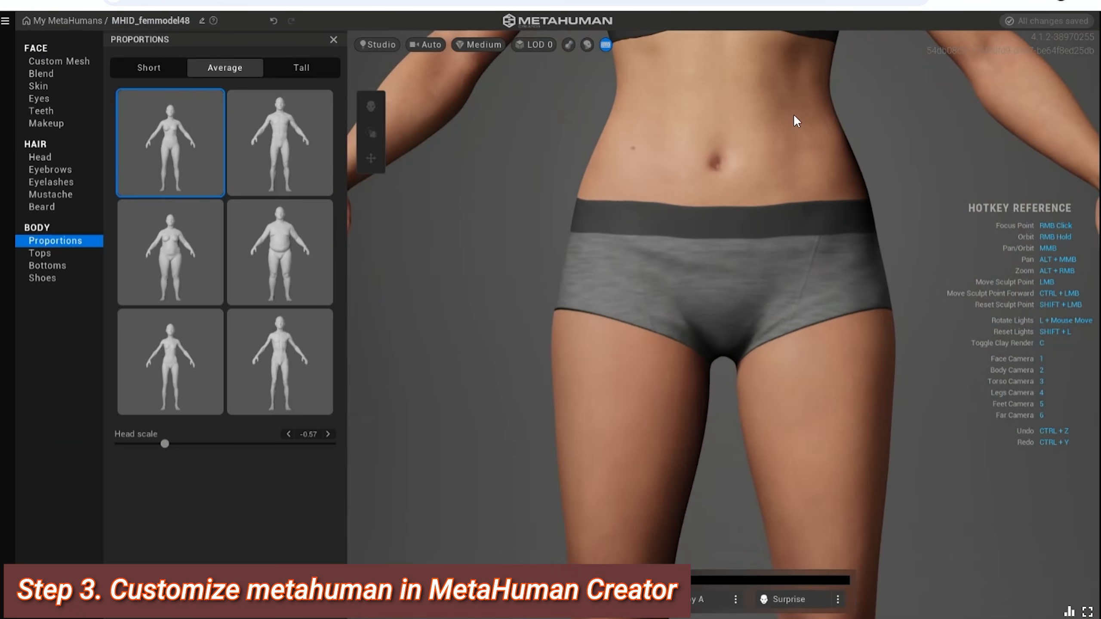
key(1)
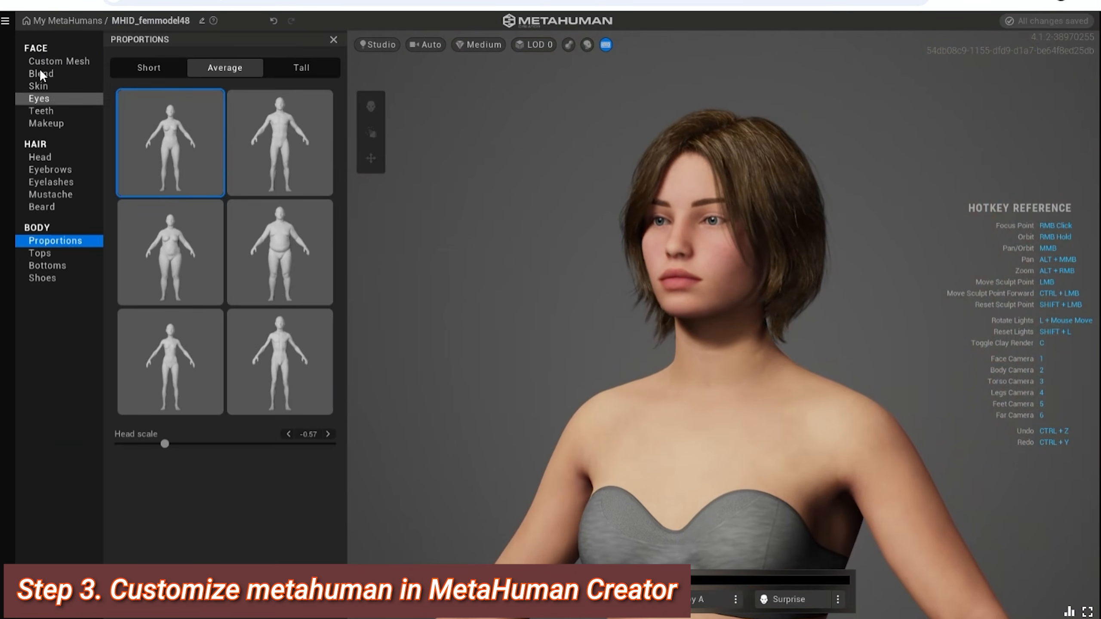
Step: Rename the MetaHuman from MHID_femmodel48 to Charlotte and return to the My MetaHumans library
click(92, 20)
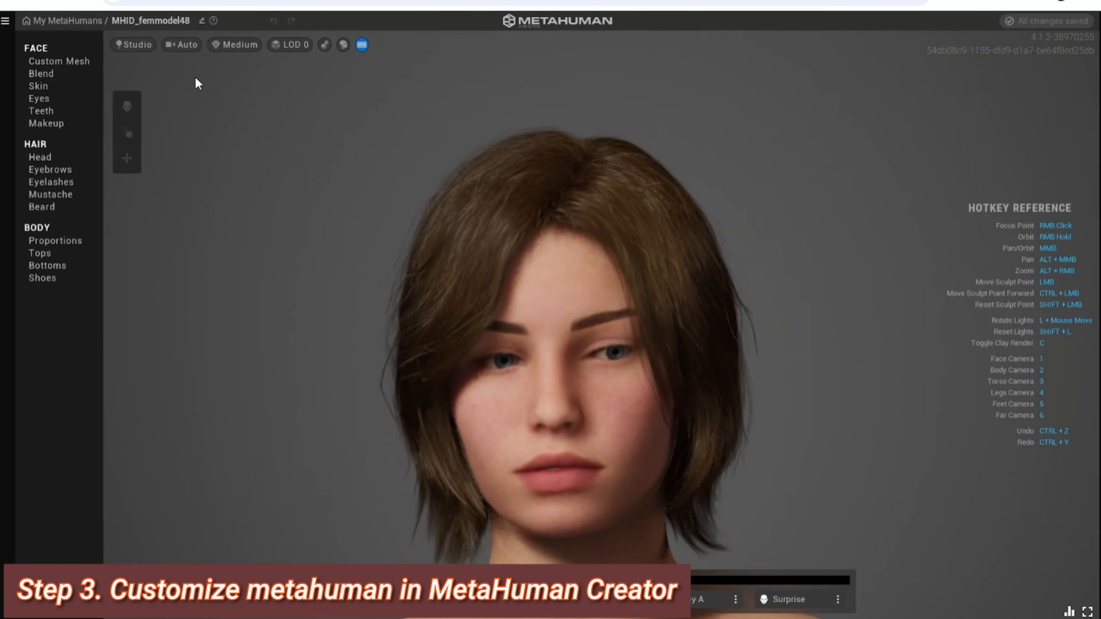
click(200, 20)
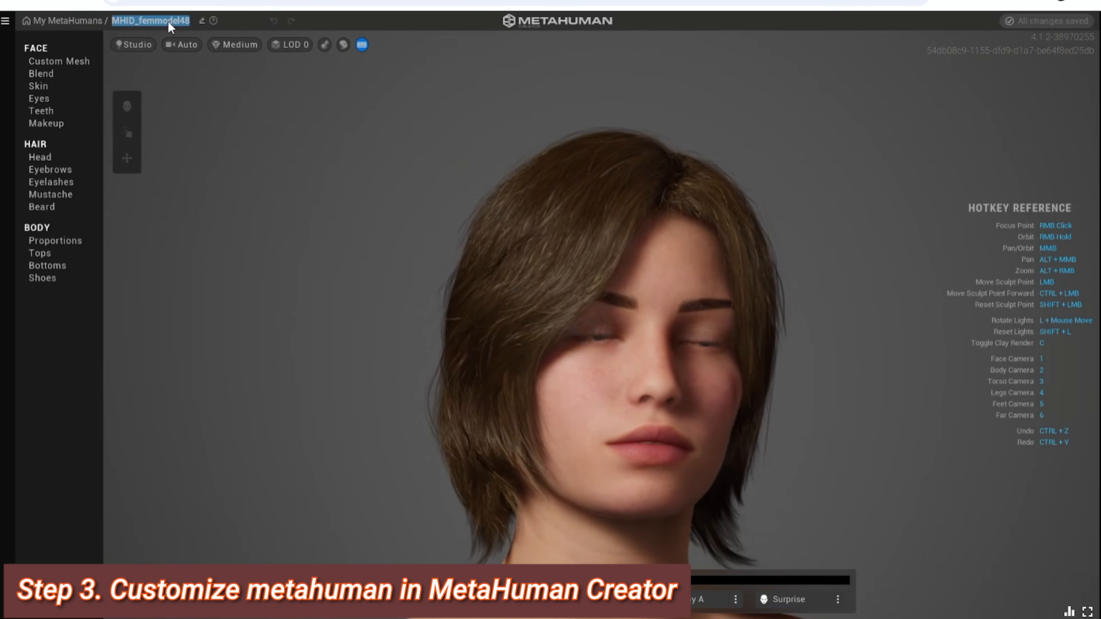
text(Charlotte)
key(Return)
mouse_move(174, 21)
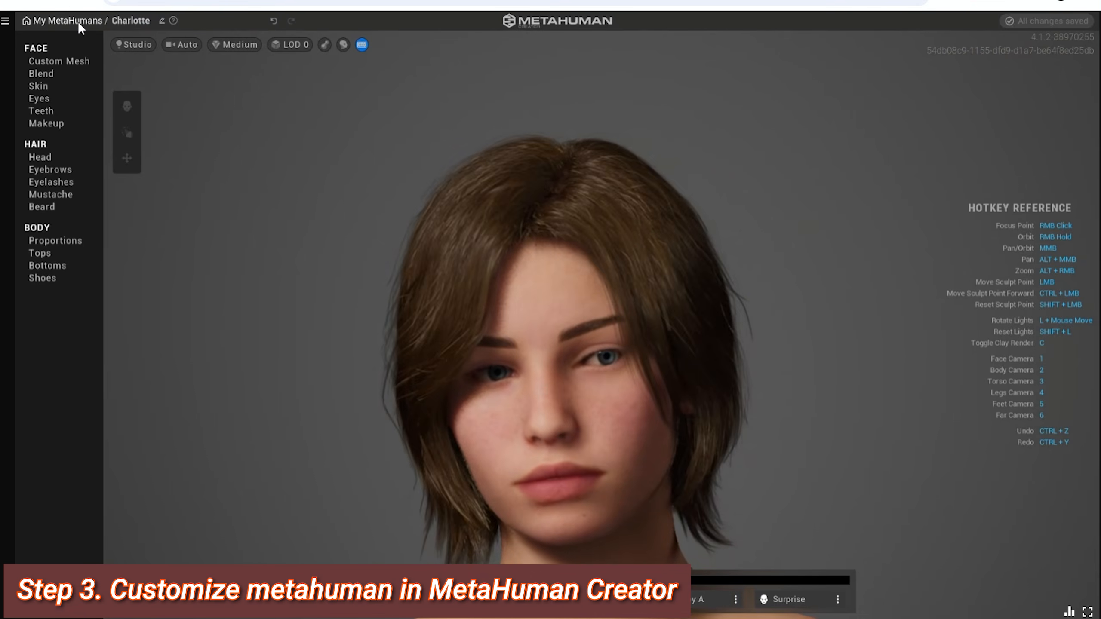
click(78, 21)
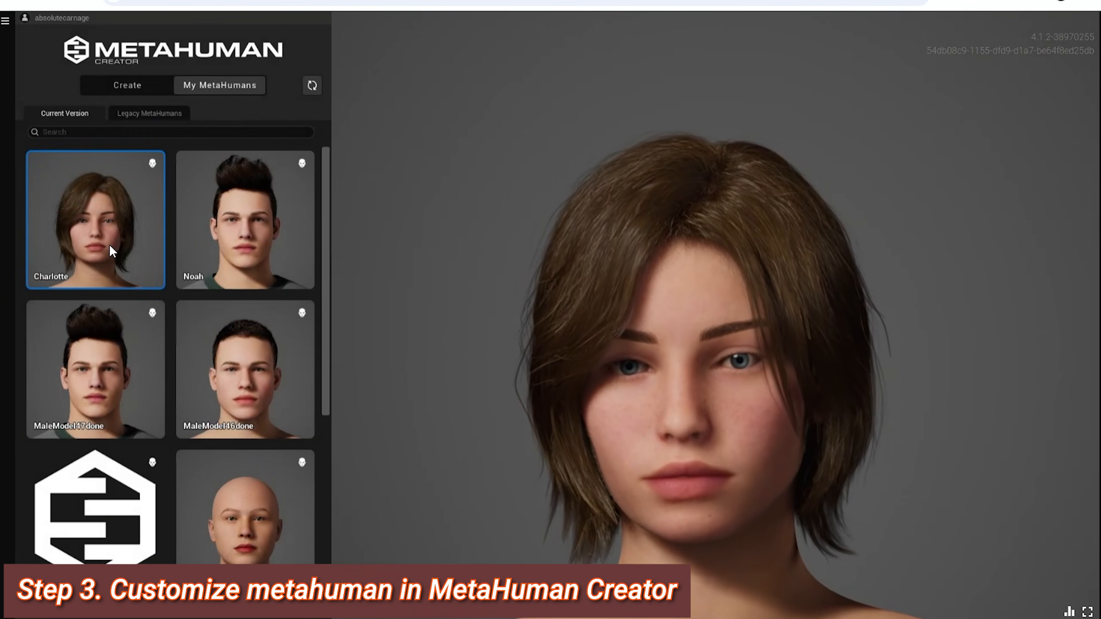
Step: Check Charlotte's full body from the front and side, and export the character as Charlotte.mhb
scroll(753, 450, down, 5)
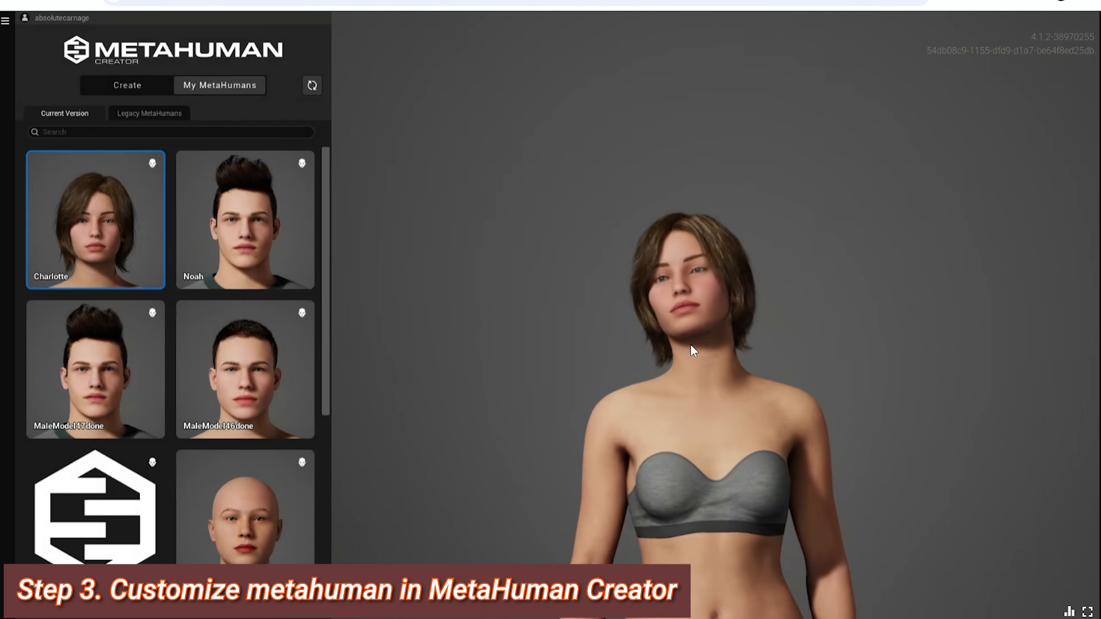
middle_drag(715, 406, 731, 282)
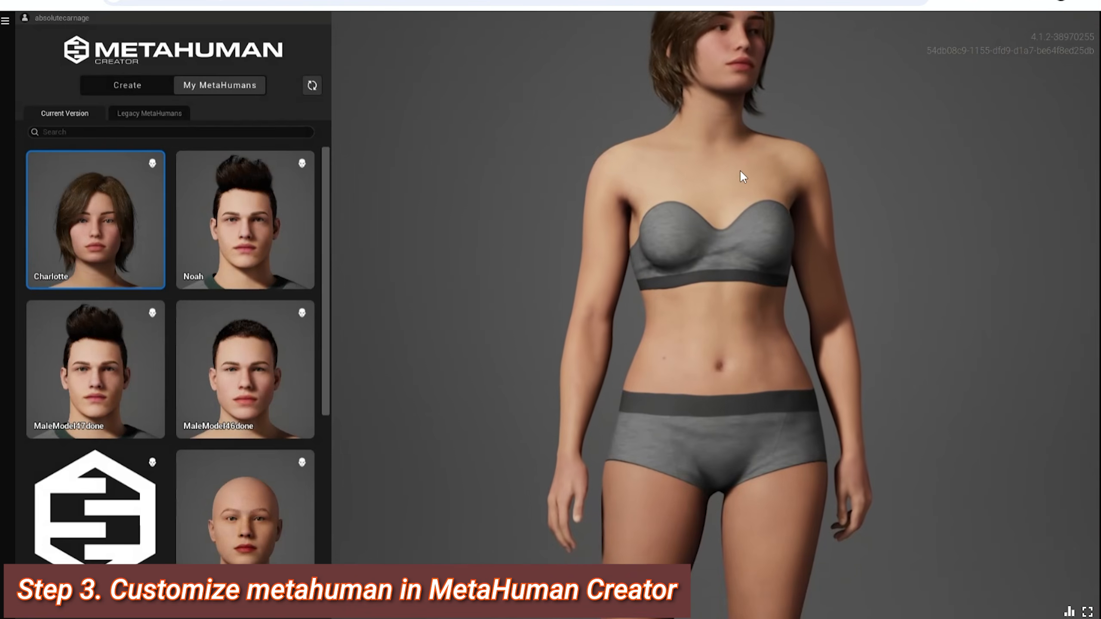
drag(731, 282, 483, 298)
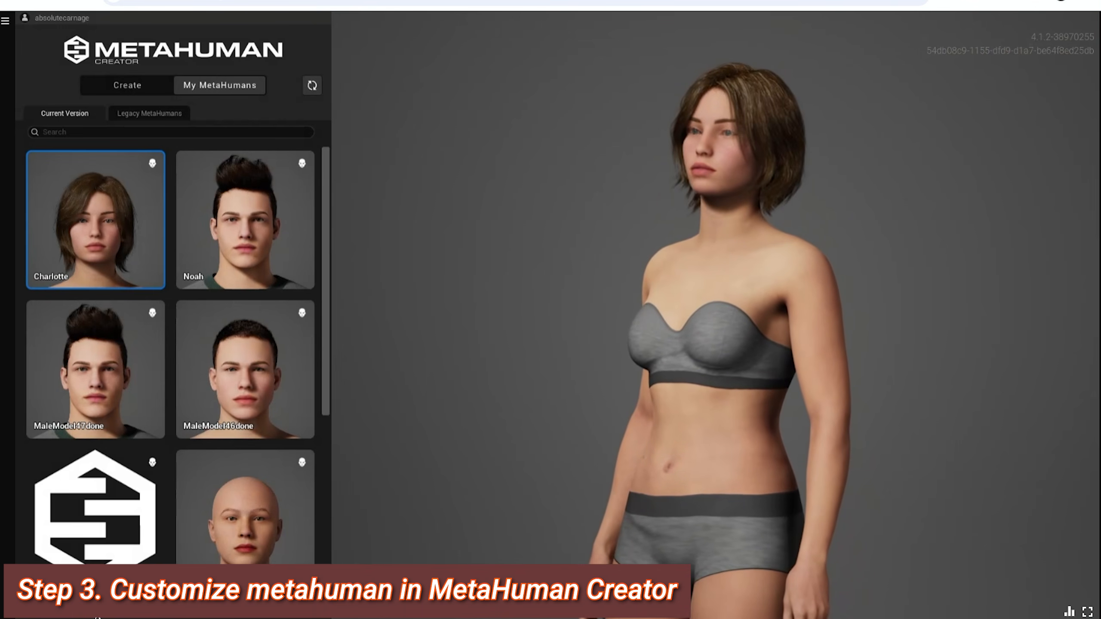
key(alt+o+p)
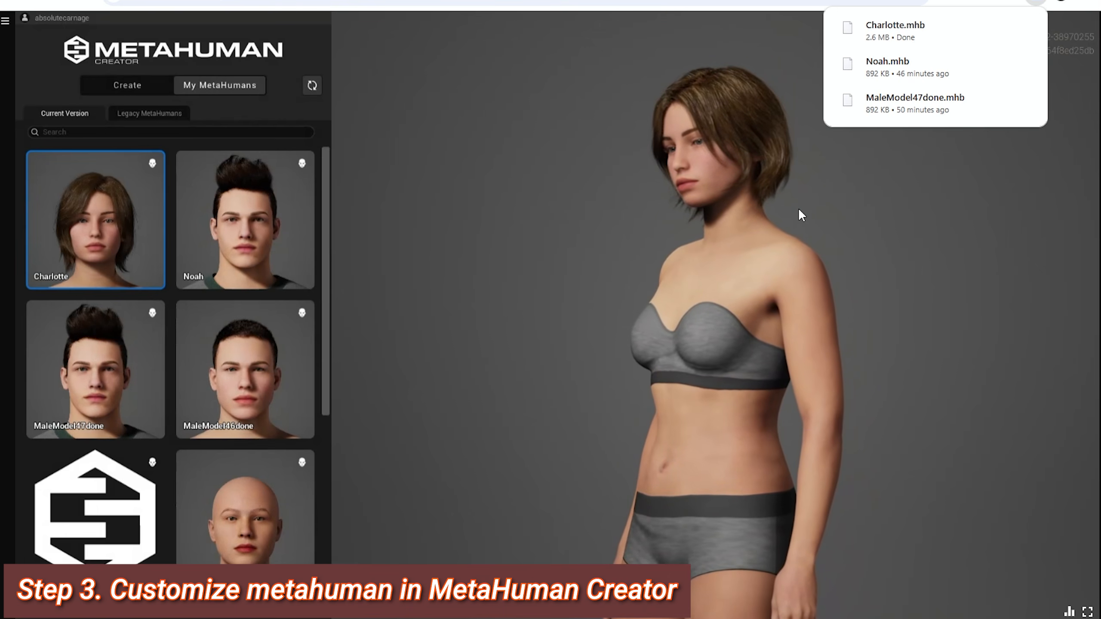
click(824, 219)
Step: Frame Charlotte's head and shoulders from the front and capture that area as a Snagit screenshot, leaving the editor minimized
scroll(709, 315, up, 5)
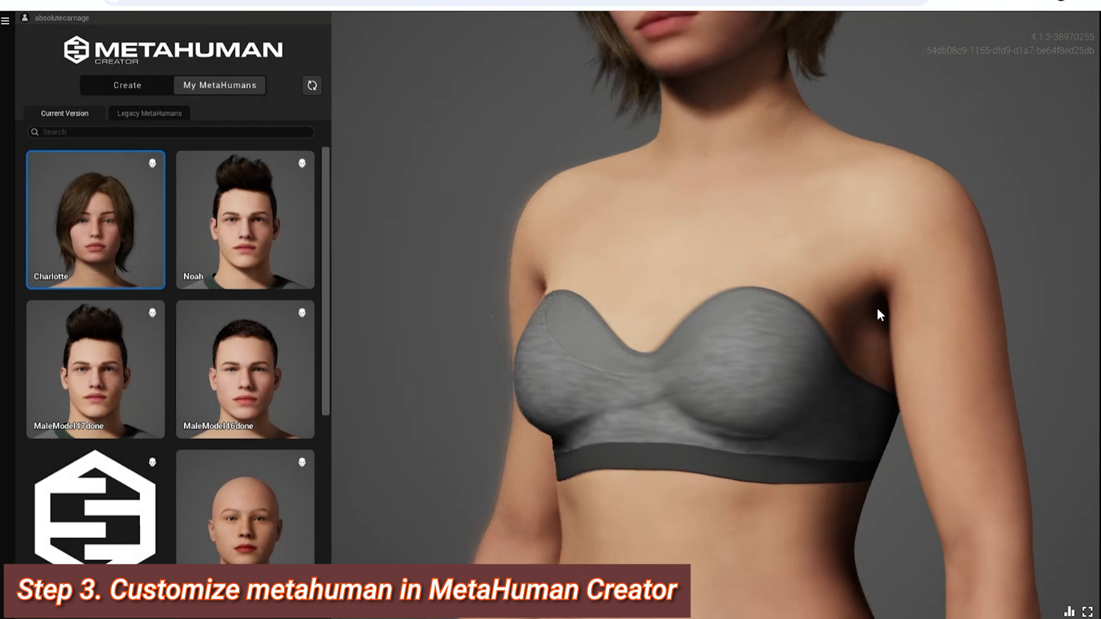
middle_drag(788, 168, 748, 385)
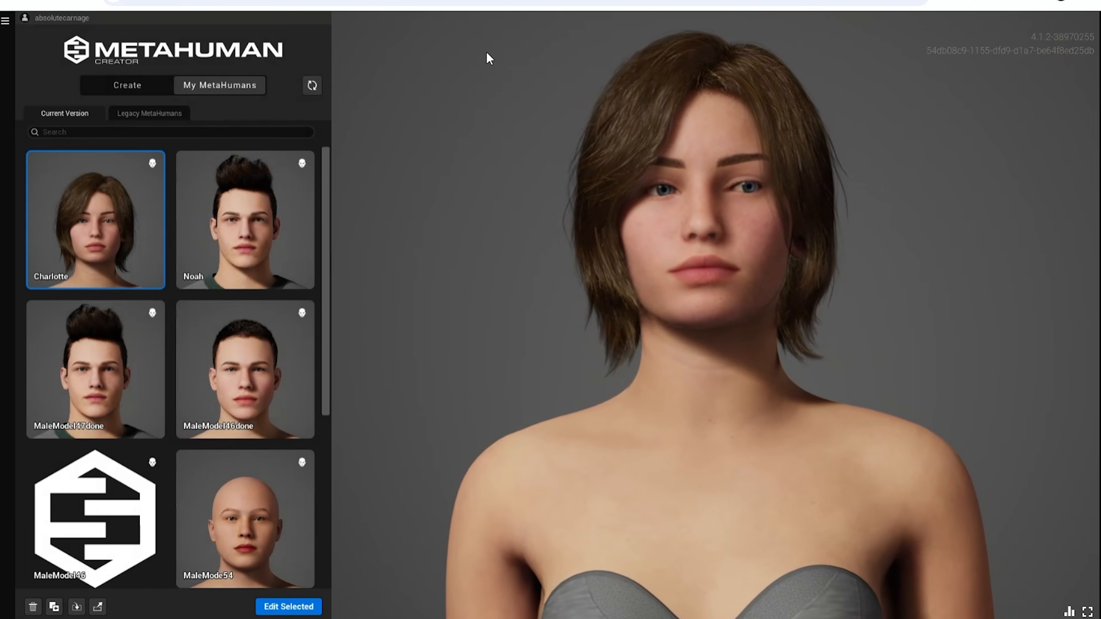
key(Print)
drag(437, 14, 950, 448)
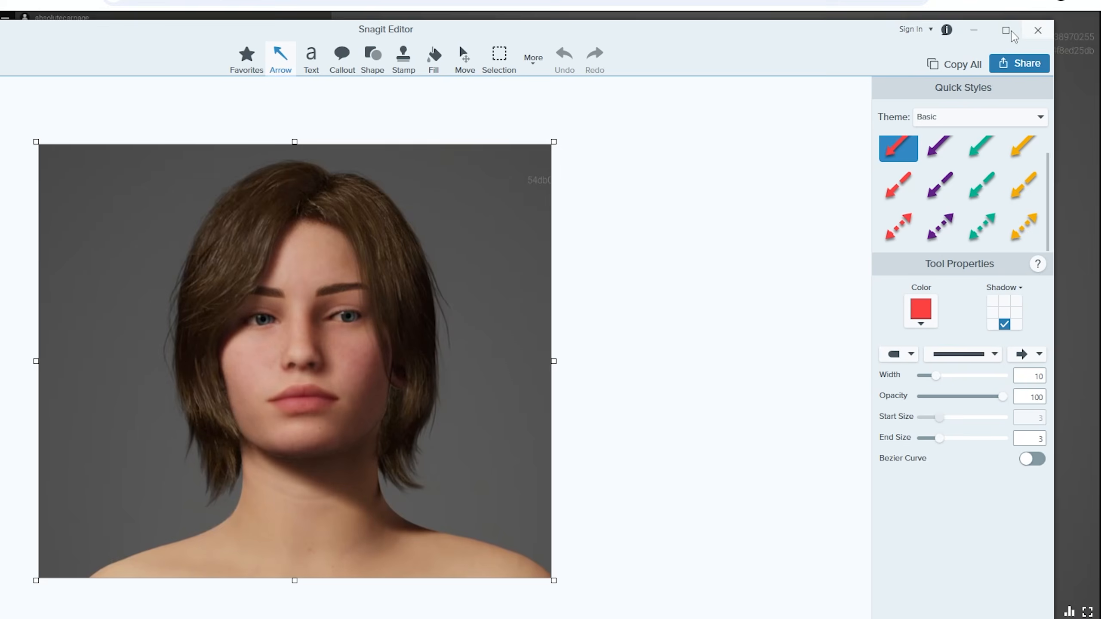
click(974, 30)
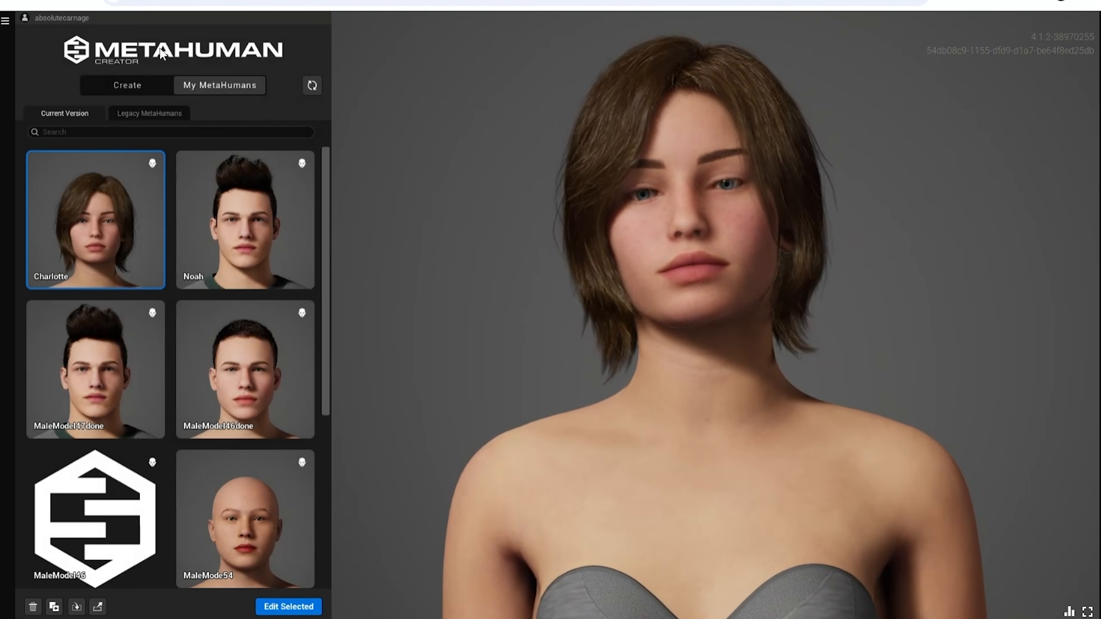
Step: Log out of MetaHuman Creator
click(5, 20)
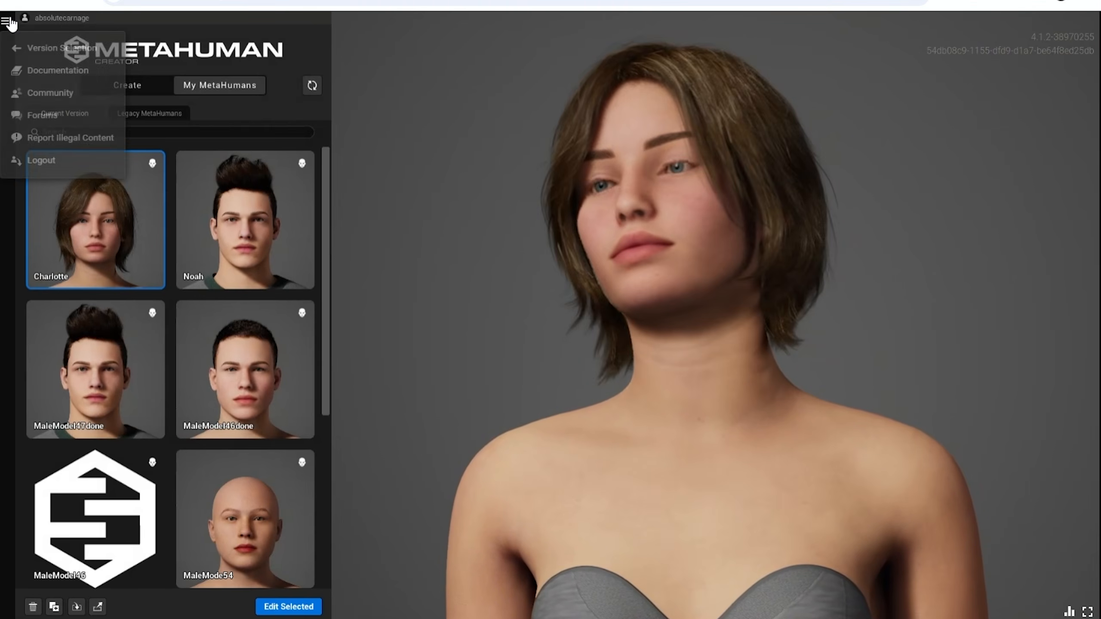
click(49, 169)
click(601, 352)
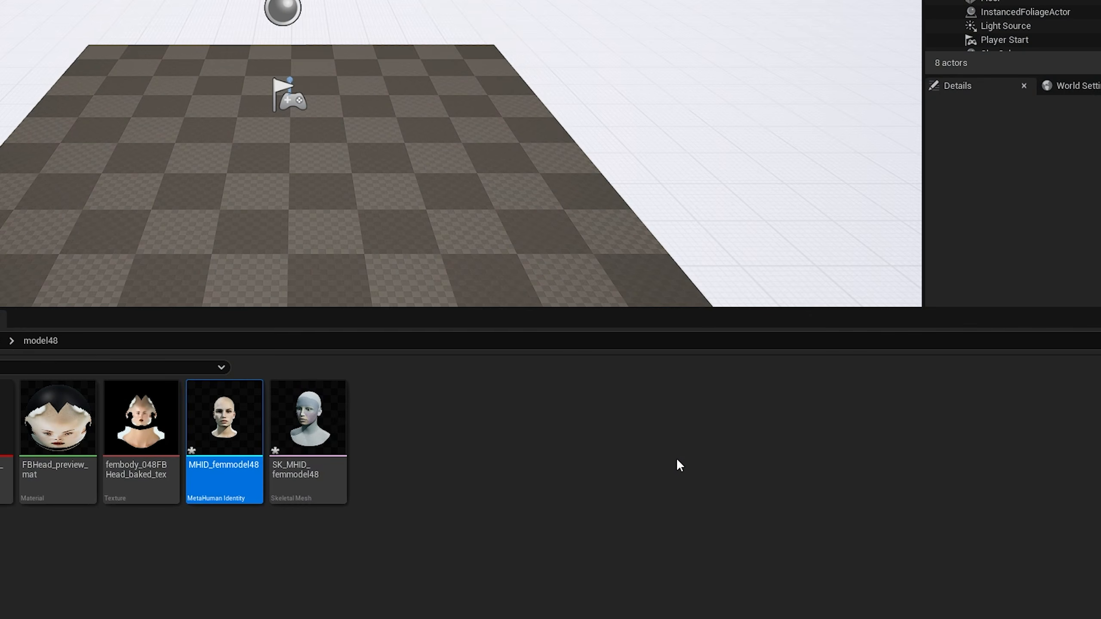
Step: Open the Model48_MH content folder in Unreal Engine and enlarge the level viewport above the content browser
click(504, 513)
click(197, 430)
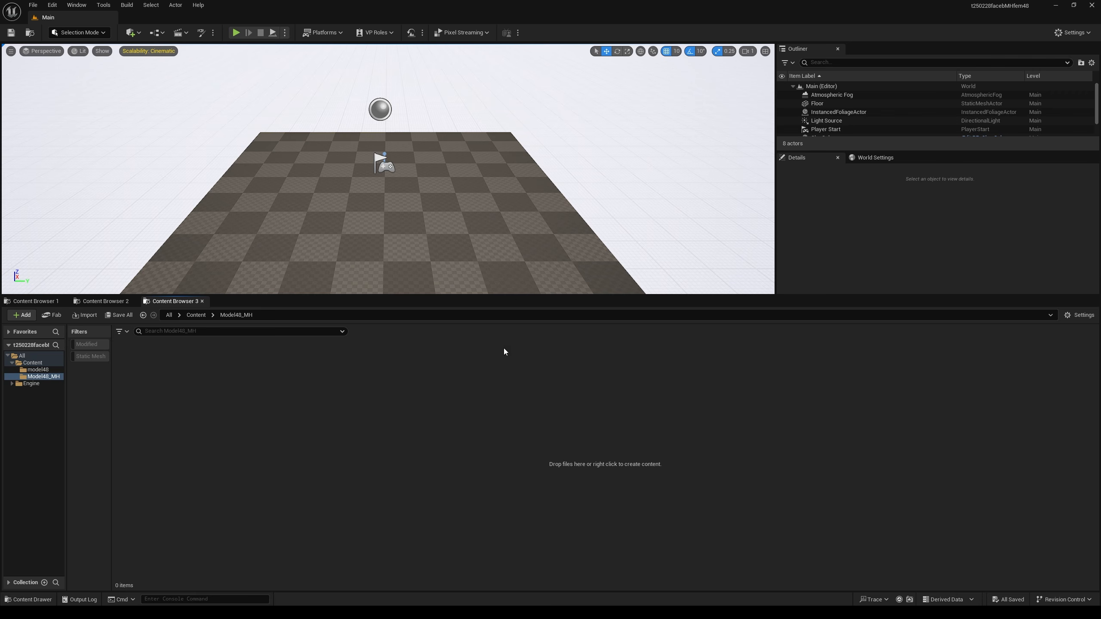
key(super+Down)
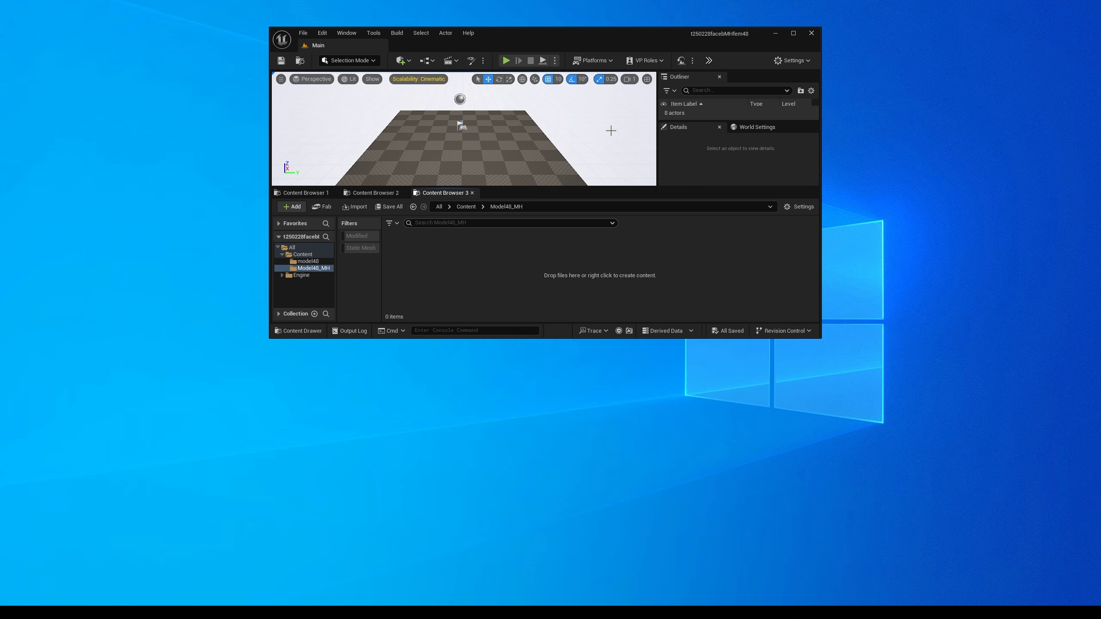
double_click(613, 34)
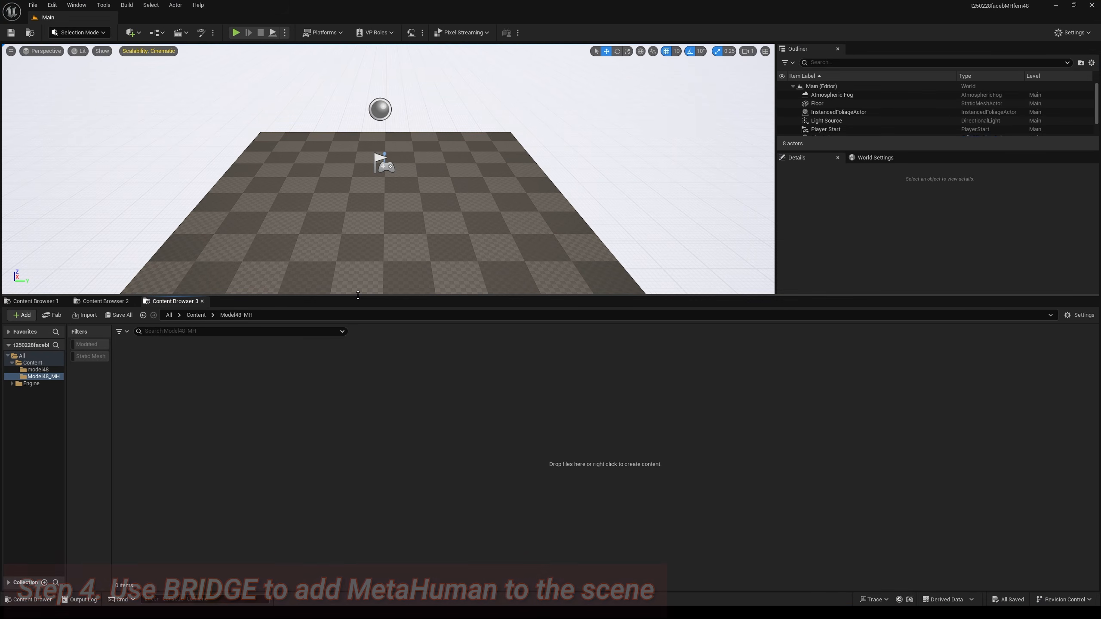
drag(358, 297, 365, 494)
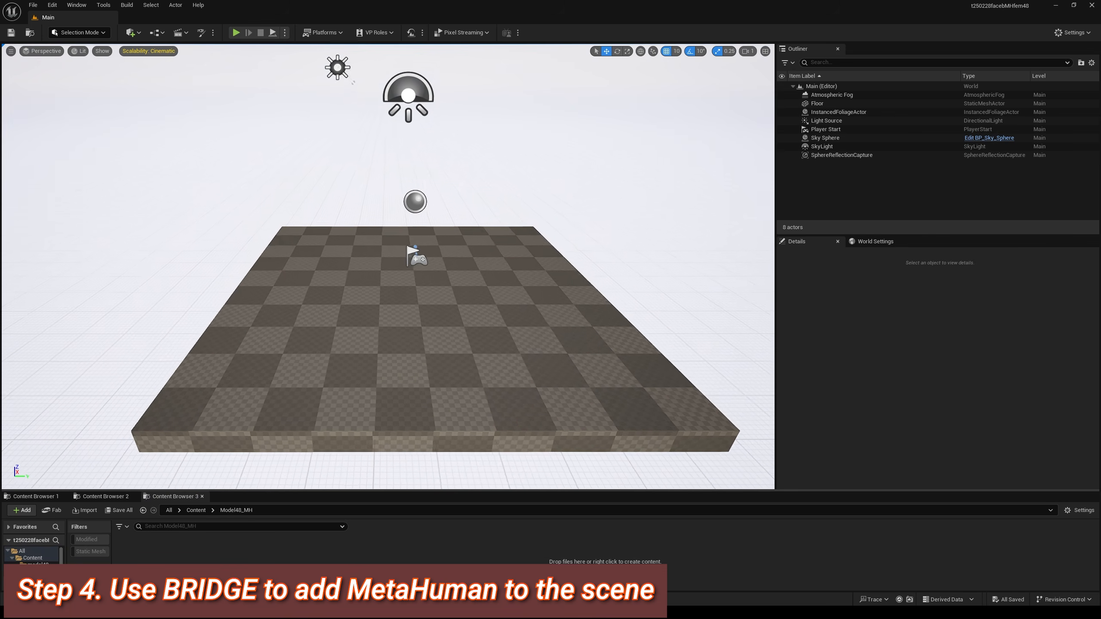
Step: Open Quixel Bridge and show the My MetaHumans collection
click(138, 33)
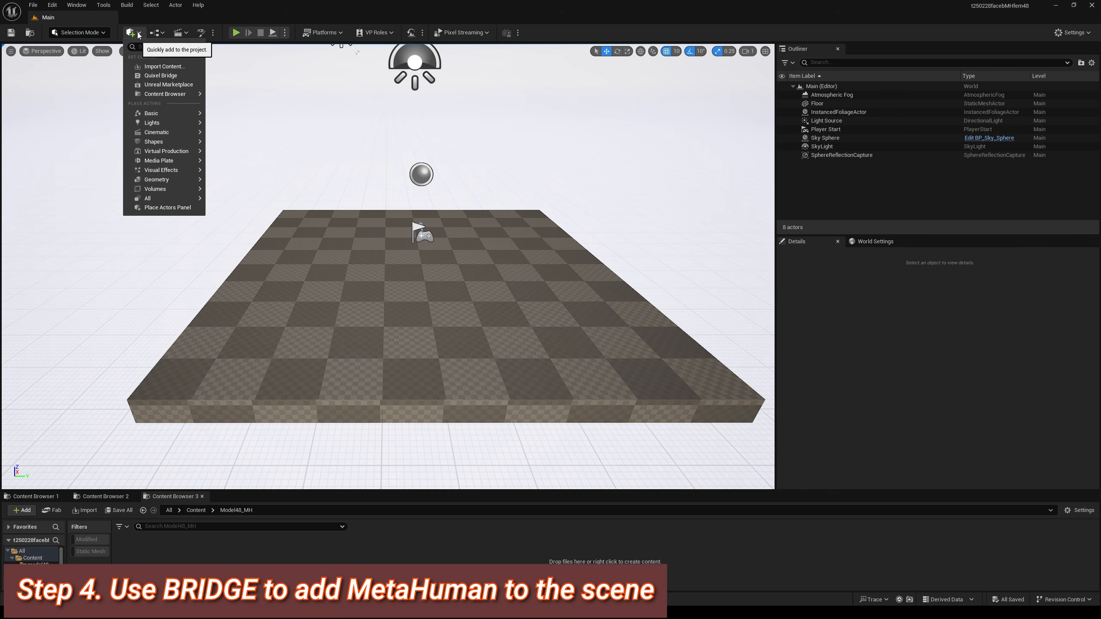
click(161, 76)
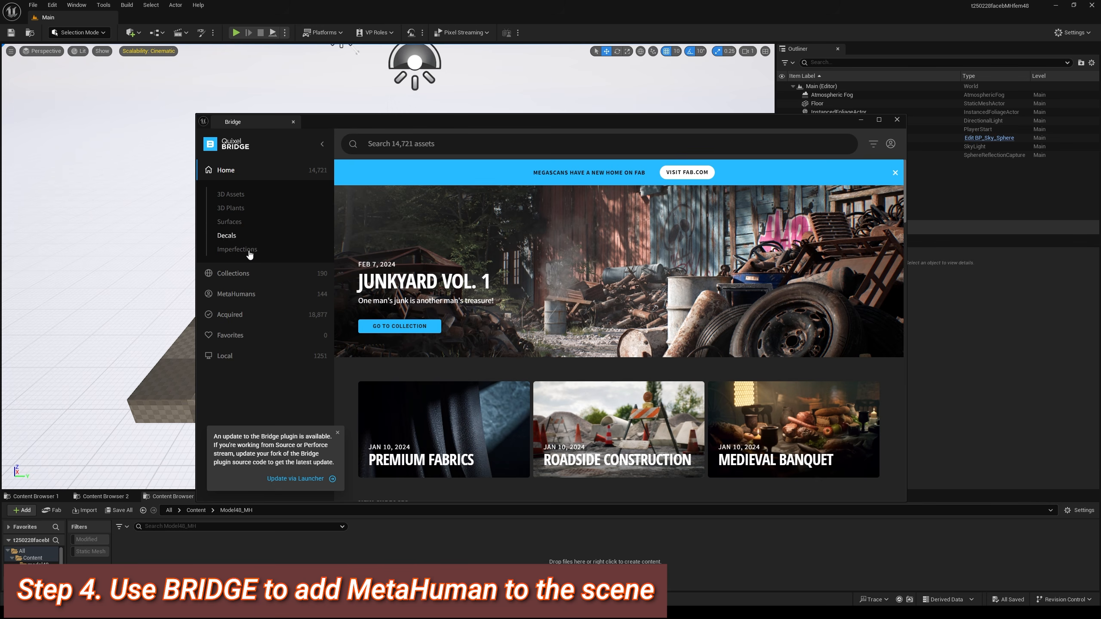
click(236, 294)
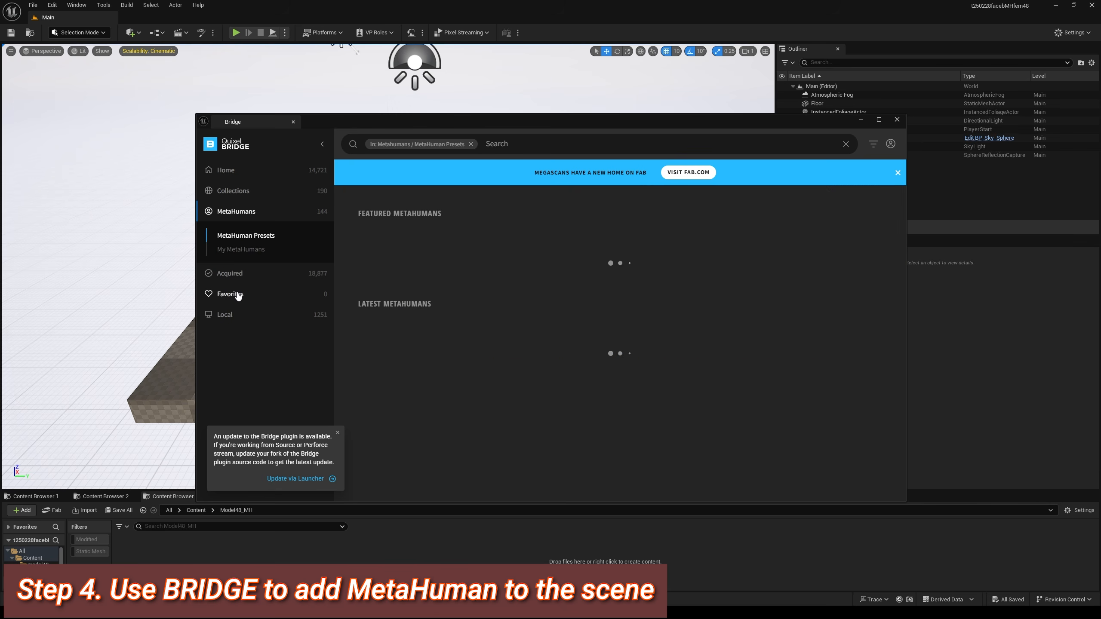
click(246, 252)
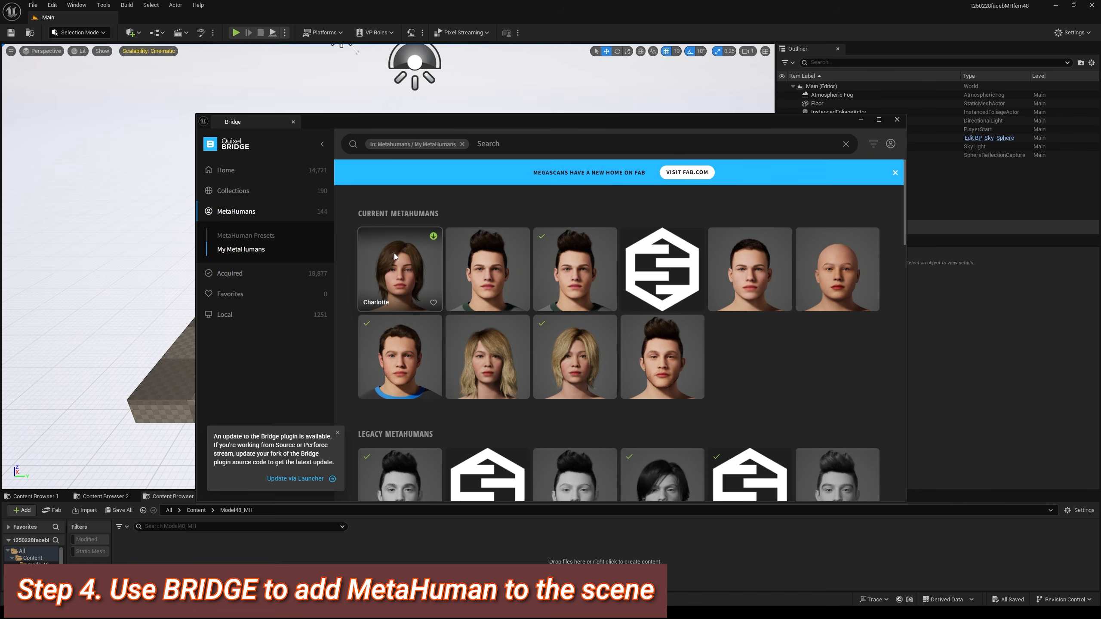
Step: Download Charlotte in Cinematic (Complete) quality and dismiss the Bridge update notice
click(394, 253)
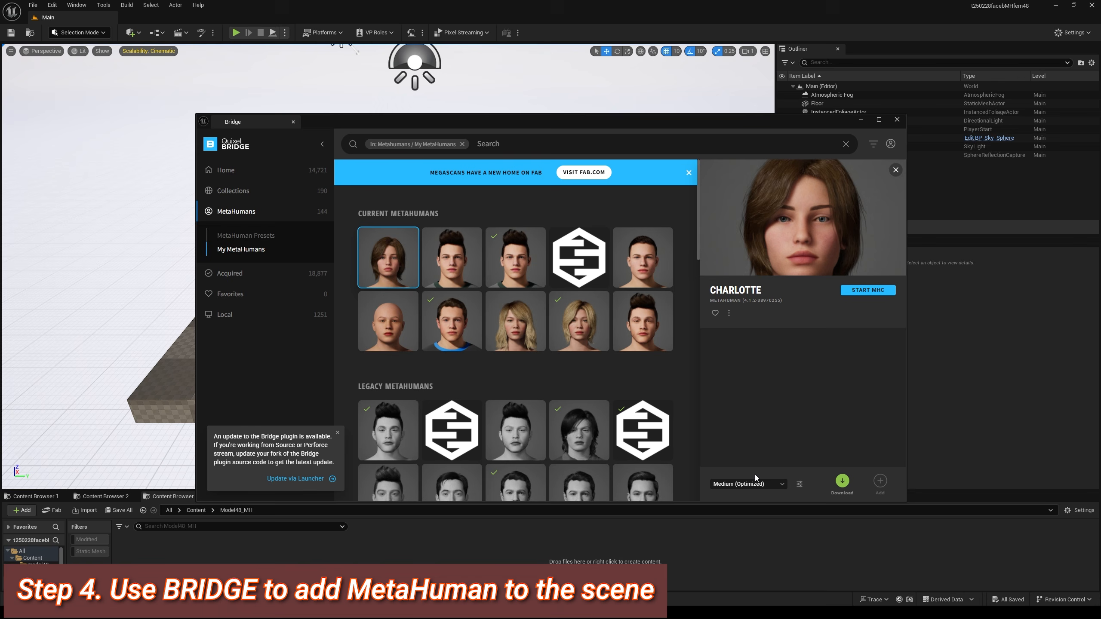
click(745, 484)
click(740, 467)
click(337, 433)
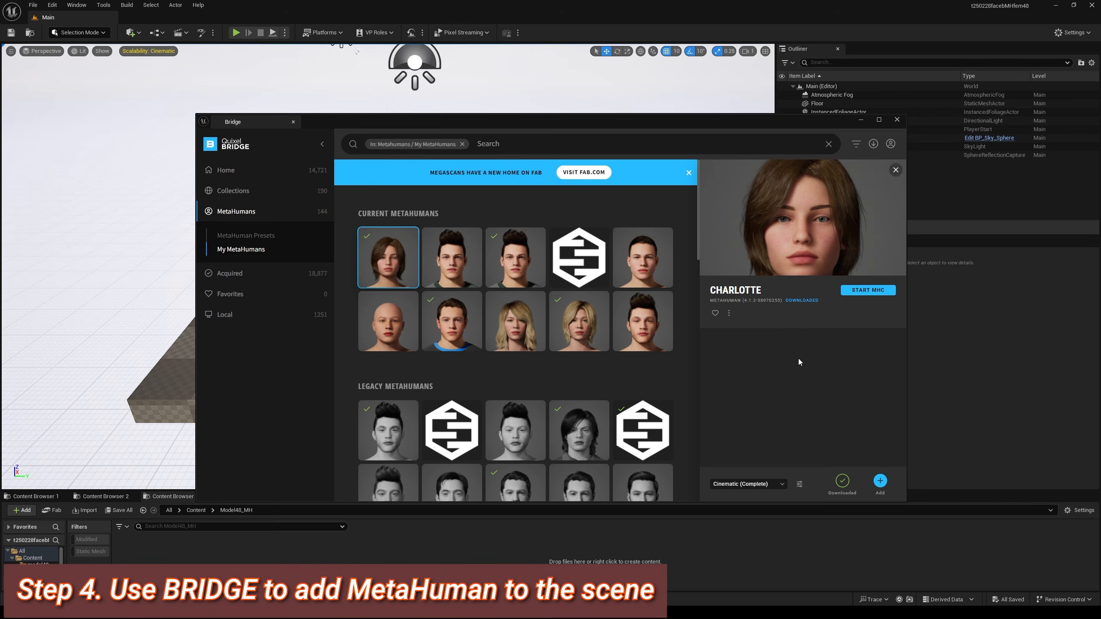
Step: Add Charlotte from Bridge to the project without importing the changed source files, and place BP_Charlotte on the level's floor
click(880, 481)
click(895, 121)
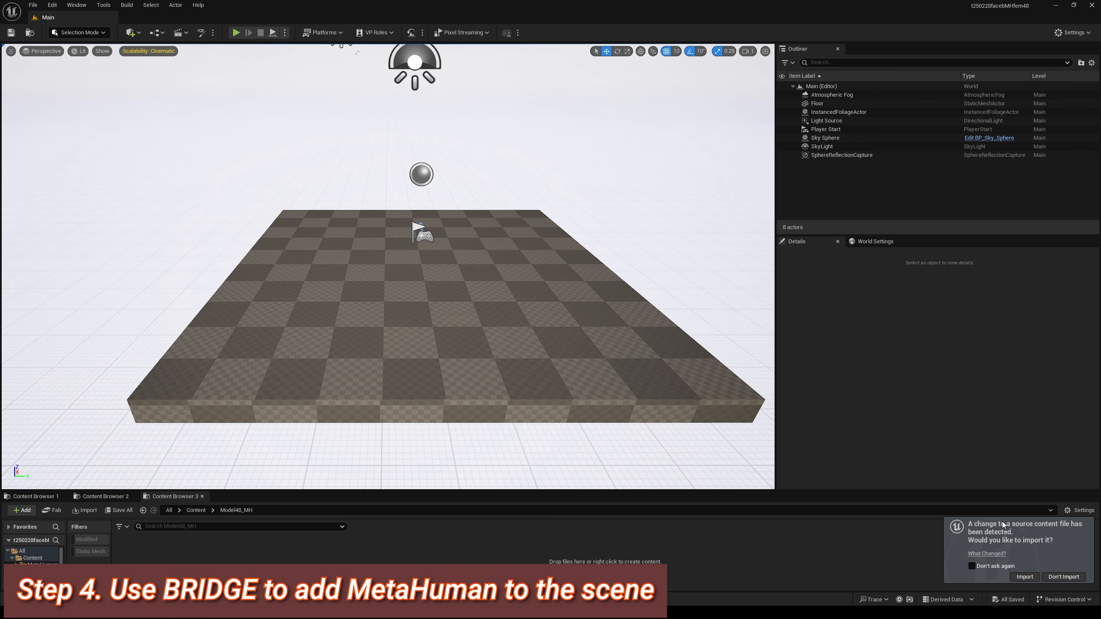
click(1063, 577)
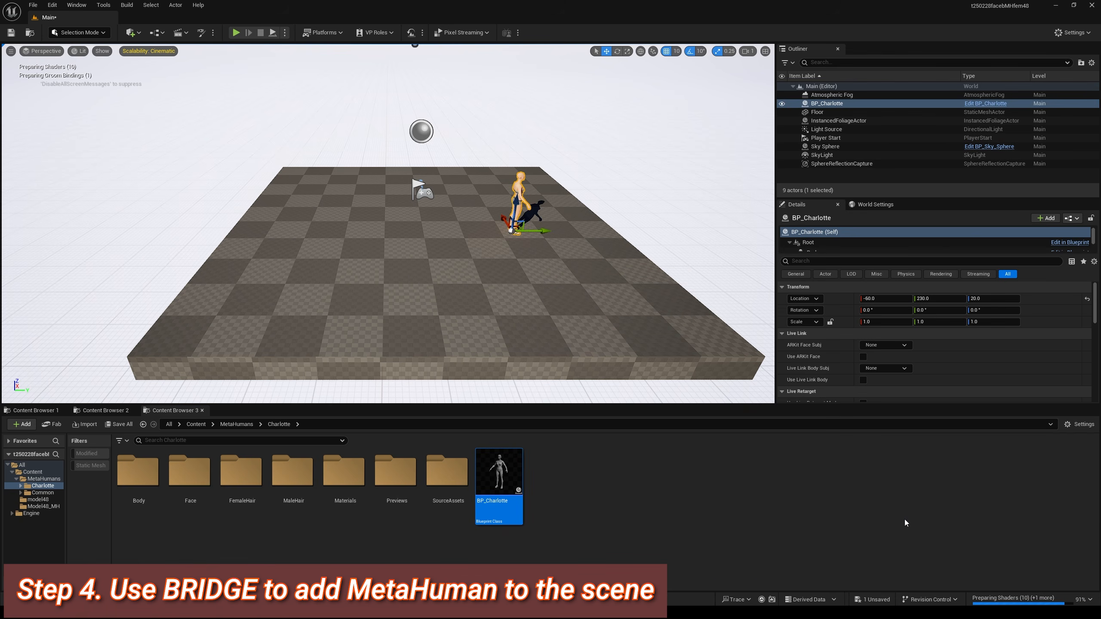
click(981, 106)
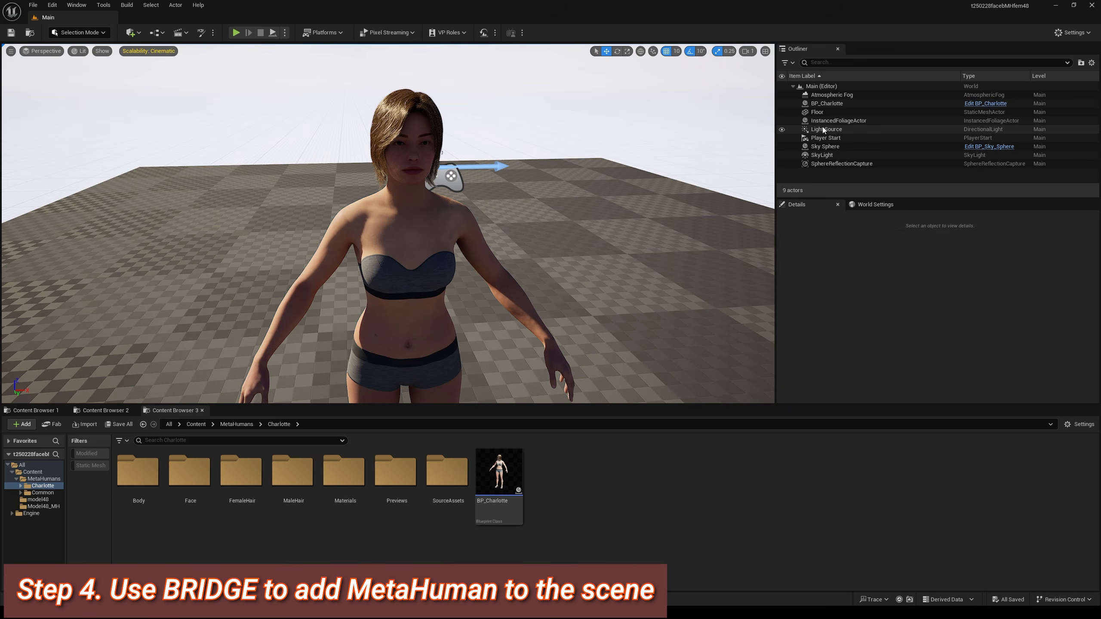
Step: Rotate the Light Source to -155° on Y and 84° on Z so it lights Charlotte from the front
click(824, 130)
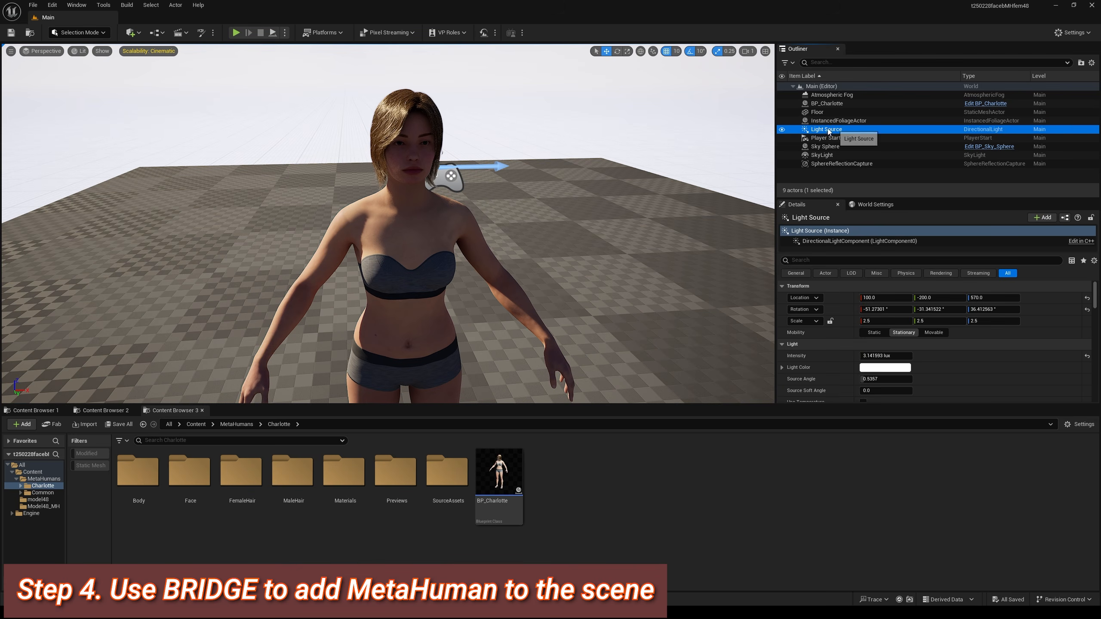
click(923, 309)
text(-155)
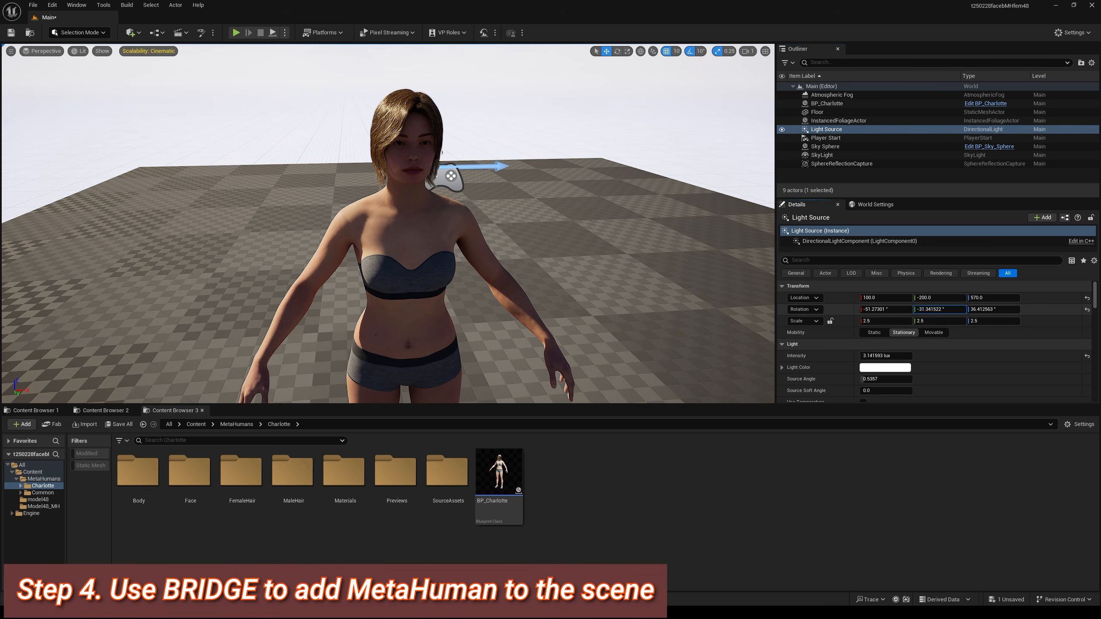
key(Return)
drag(964, 312, 984, 313)
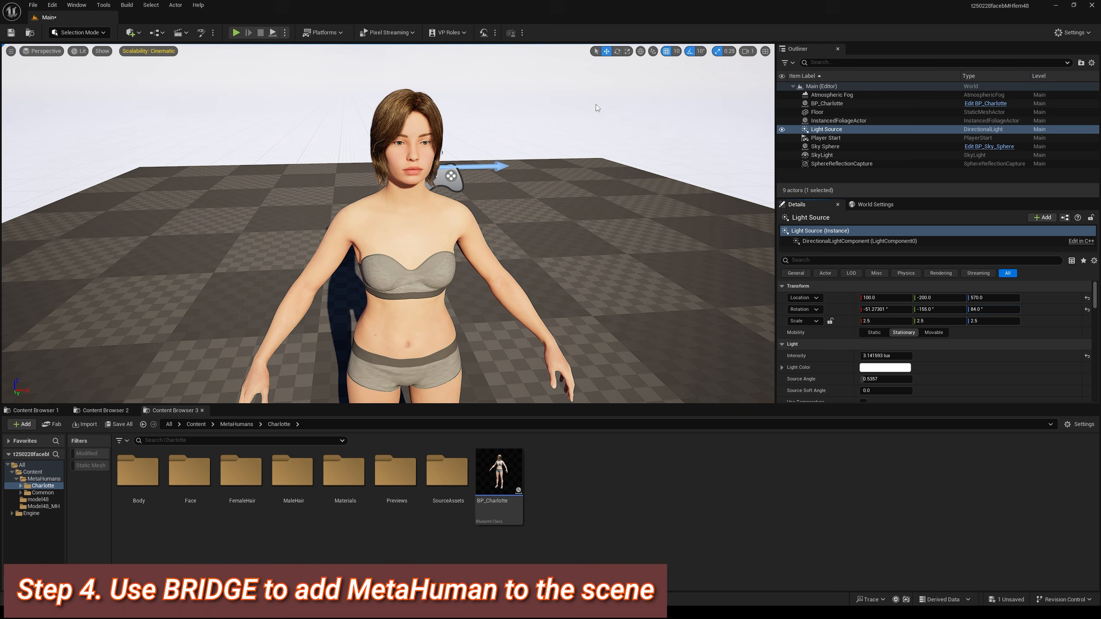
middle_drag(465, 143, 325, 121)
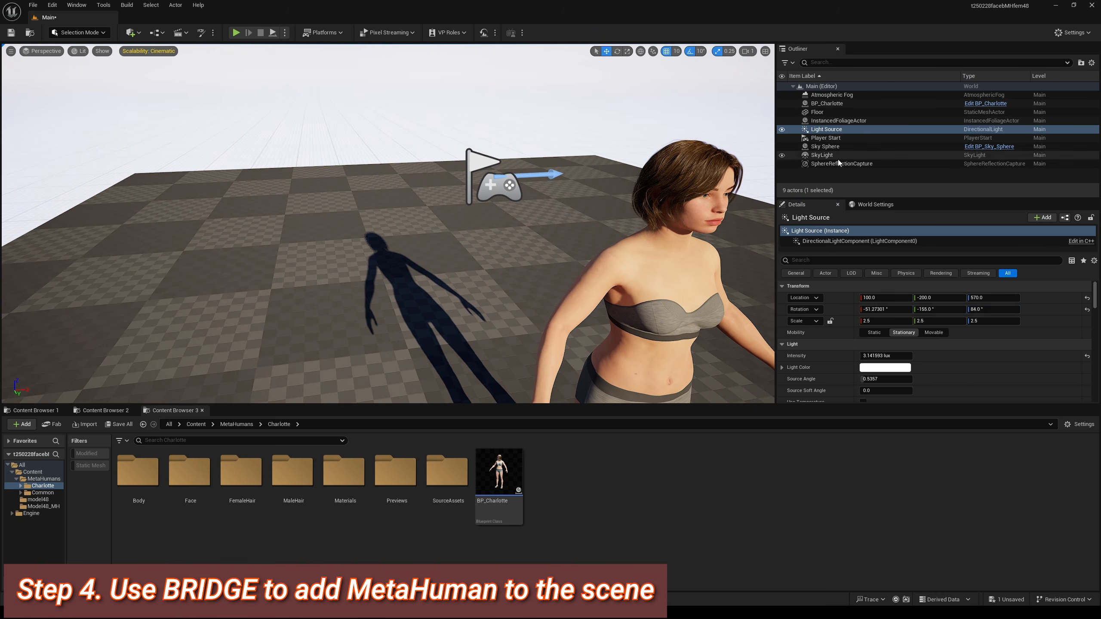
Step: Focus on BP_Charlotte and examine her body, hair and face up close from the front without the selection outline
double_click(837, 104)
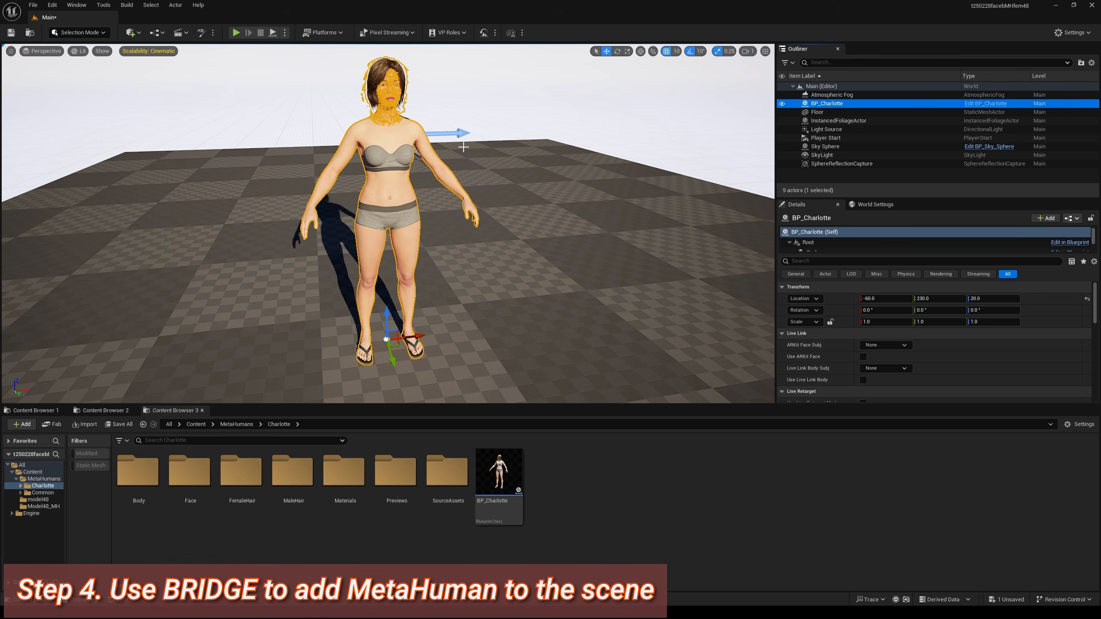
scroll(463, 165, up, 4)
scroll(473, 175, down, 3)
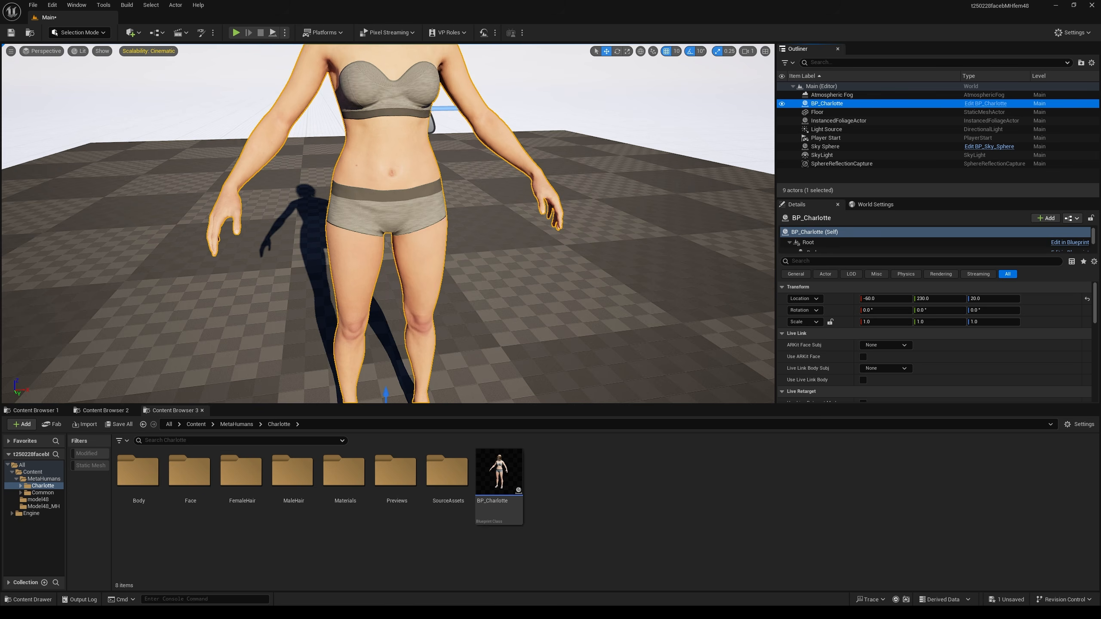
middle_drag(474, 174, 451, 48)
scroll(473, 174, up, 4)
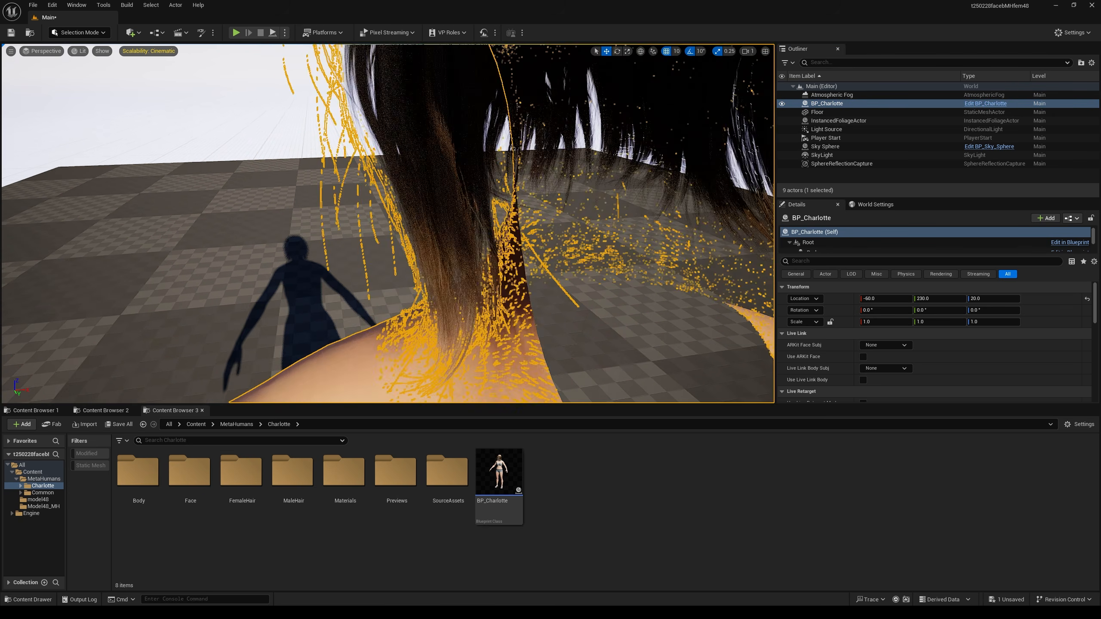
scroll(473, 174, down, 2)
alt+drag(473, 174, 531, 156)
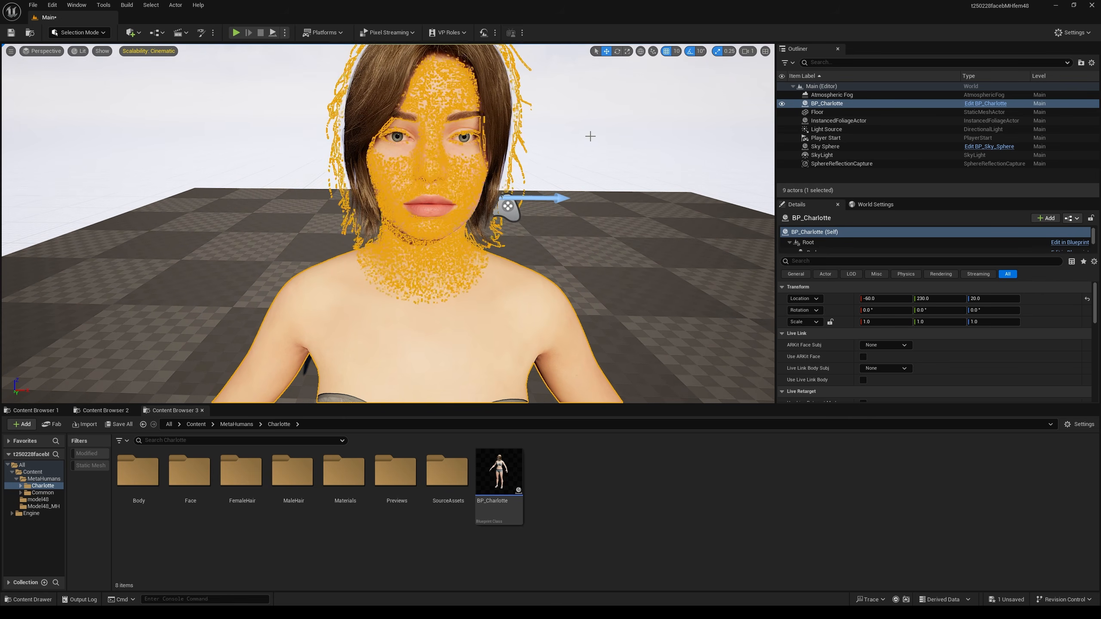
click(628, 135)
mouse_move(533, 150)
middle_down()
mouse_move(522, 102)
mouse_move(529, 143)
middle_up()
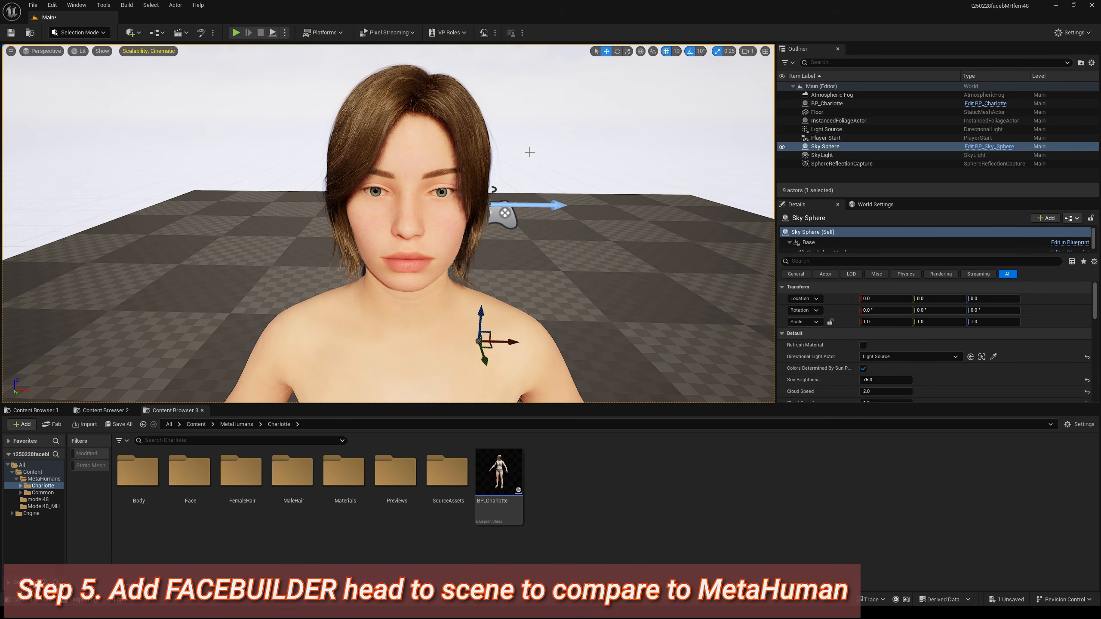
mouse_move(529, 152)
alt+mouse_down()
mouse_move(533, 123)
mouse_move(470, 137)
mouse_move(466, 152)
mouse_move(520, 150)
alt+mouse_up()
alt+right_drag(520, 150, 536, 149)
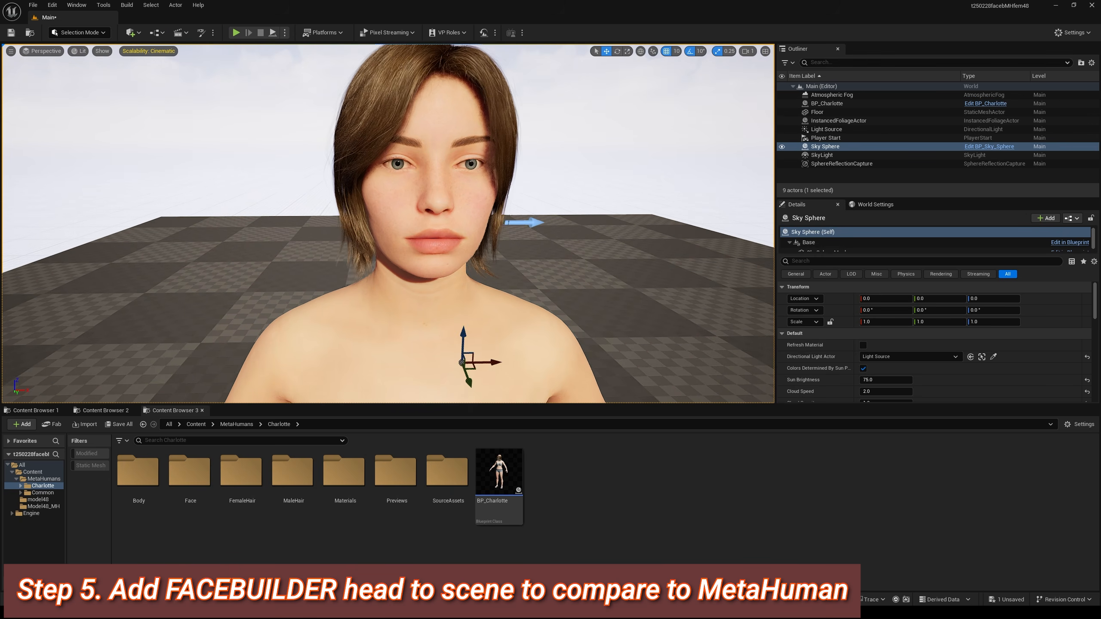
scroll(541, 139, up, 3)
middle_drag(540, 140, 507, 174)
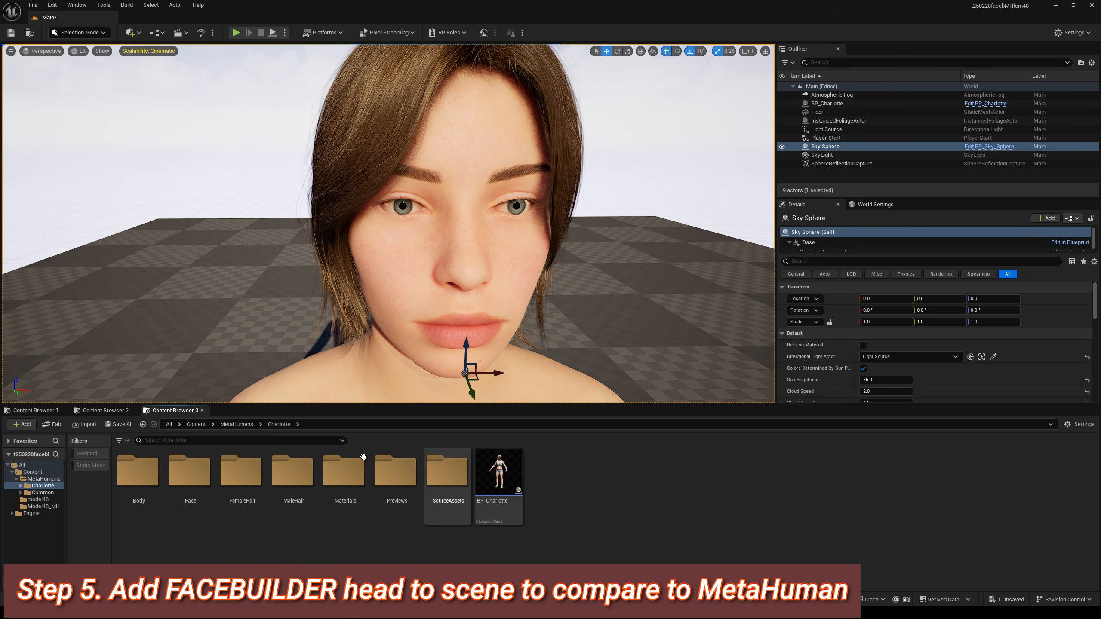
Step: Save the project changes and place the facebuilderhead_vfp048 static mesh from the model48 folder in the level near Charlotte
click(118, 412)
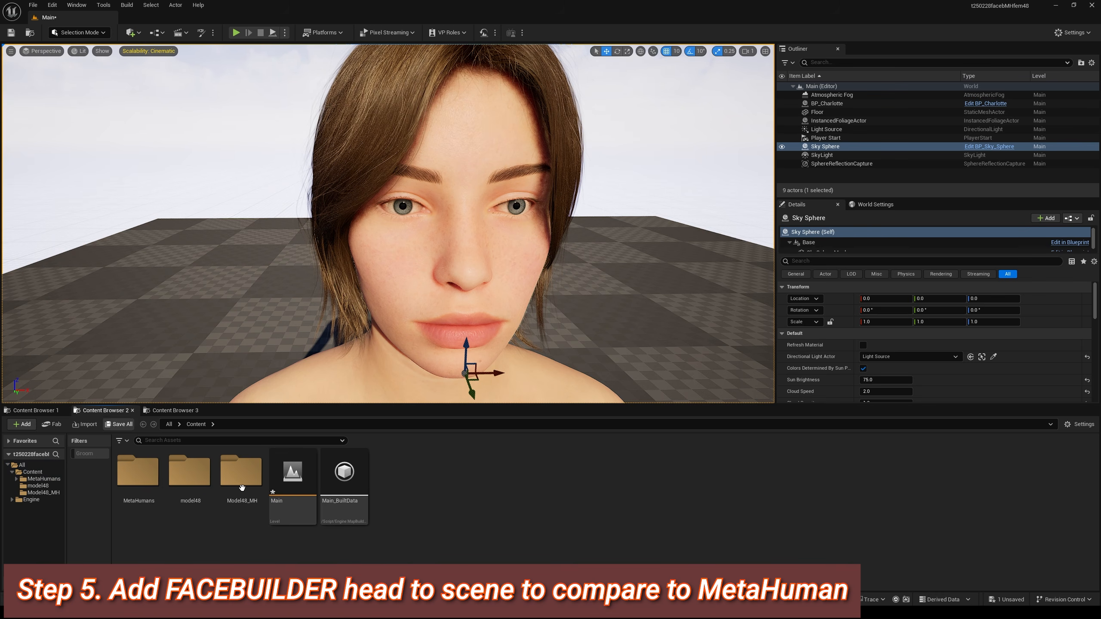
click(294, 476)
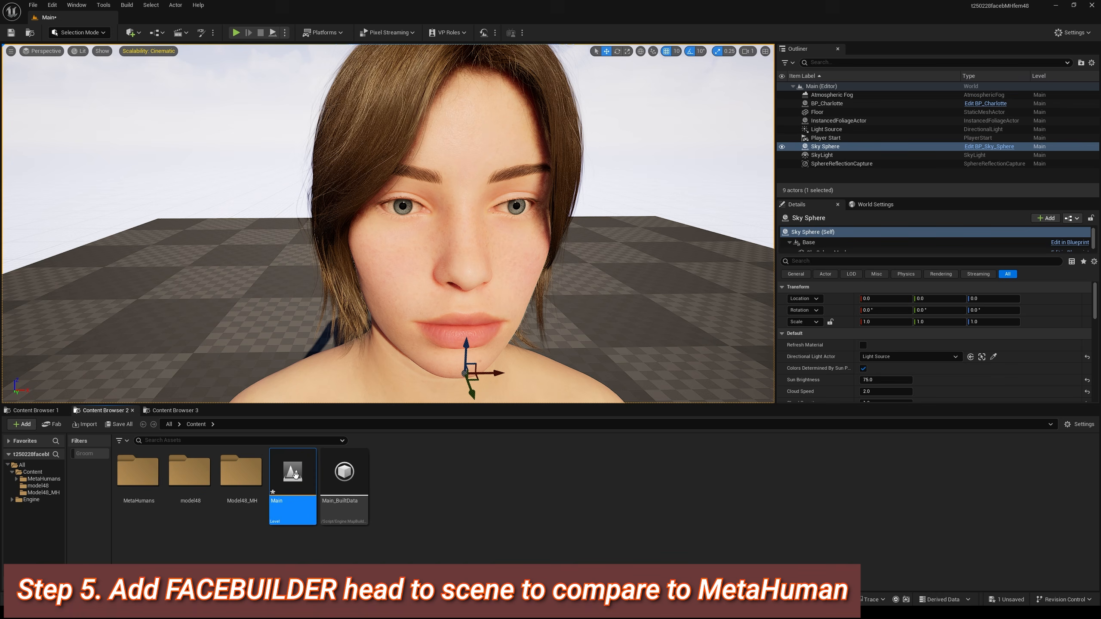
double_click(195, 472)
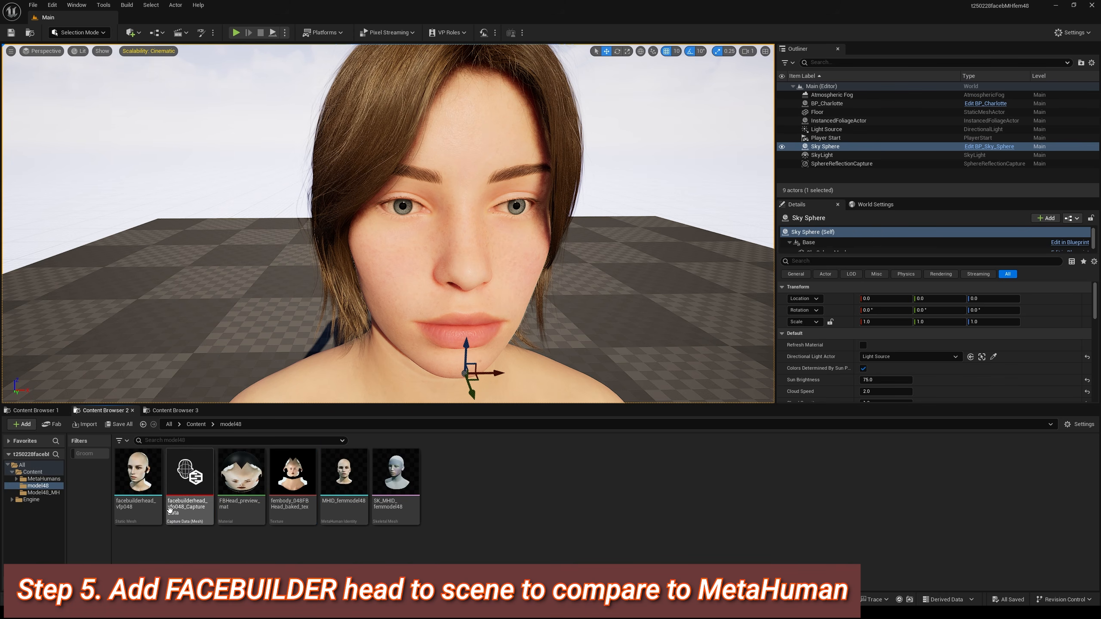
drag(139, 475, 606, 323)
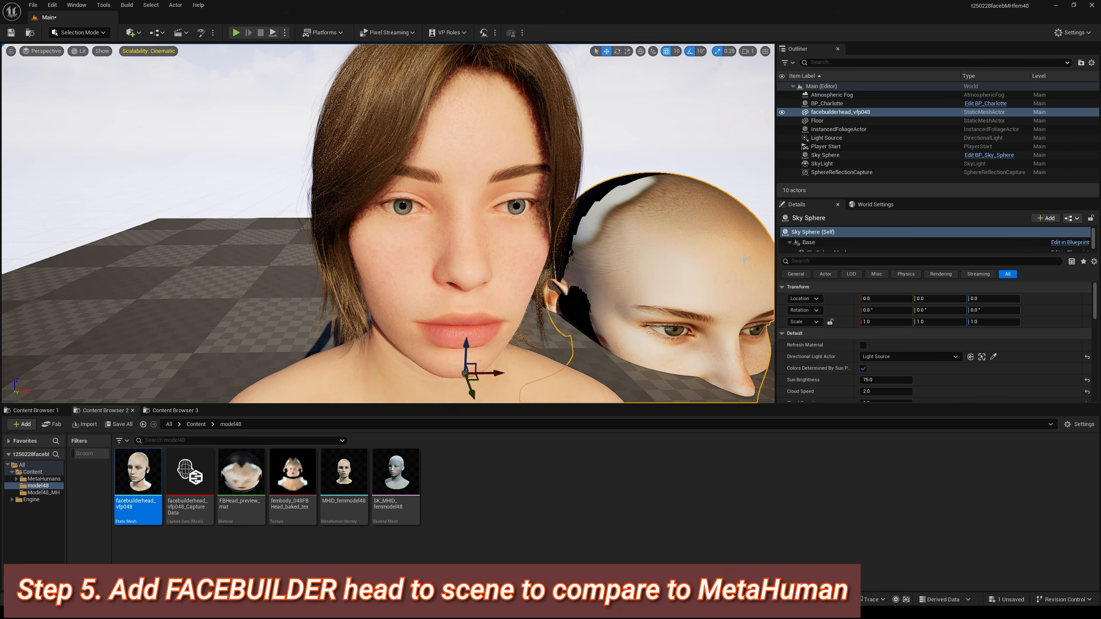
drag(630, 281, 653, 168)
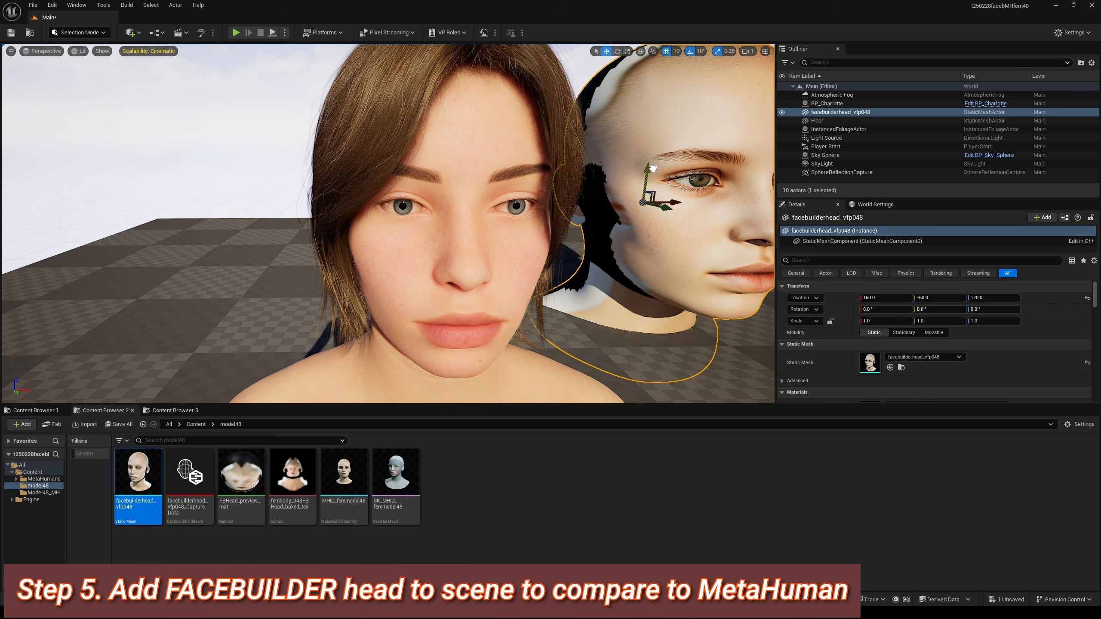
scroll(581, 238, down, 10)
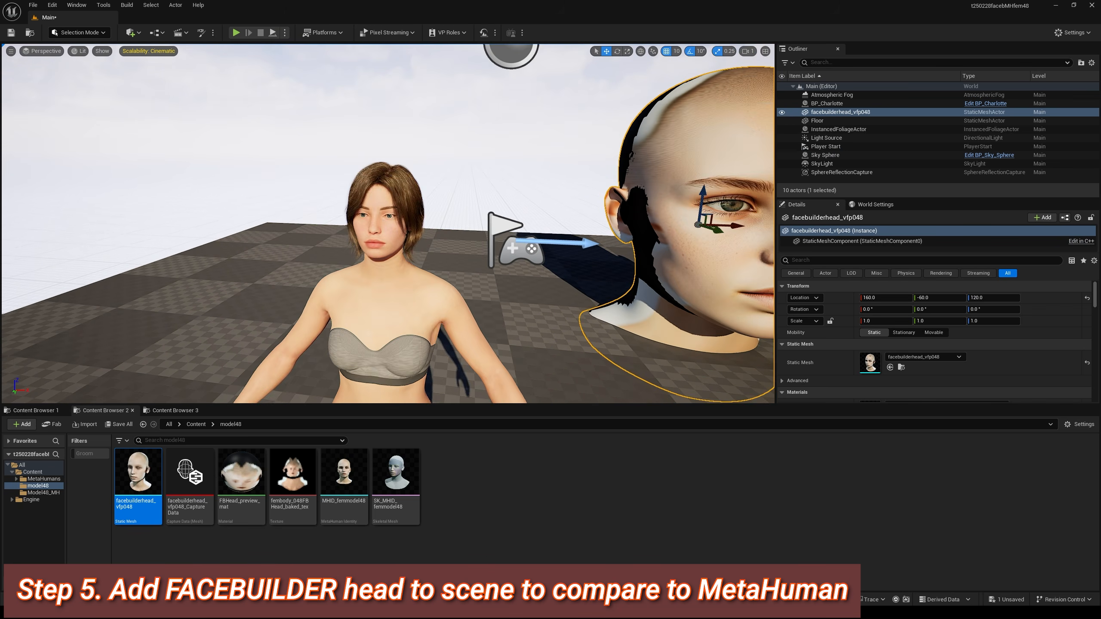
drag(639, 225, 513, 222)
Step: Scale the FaceBuilder head to 0.1 on all three axes and reset its location to the world origin
click(890, 322)
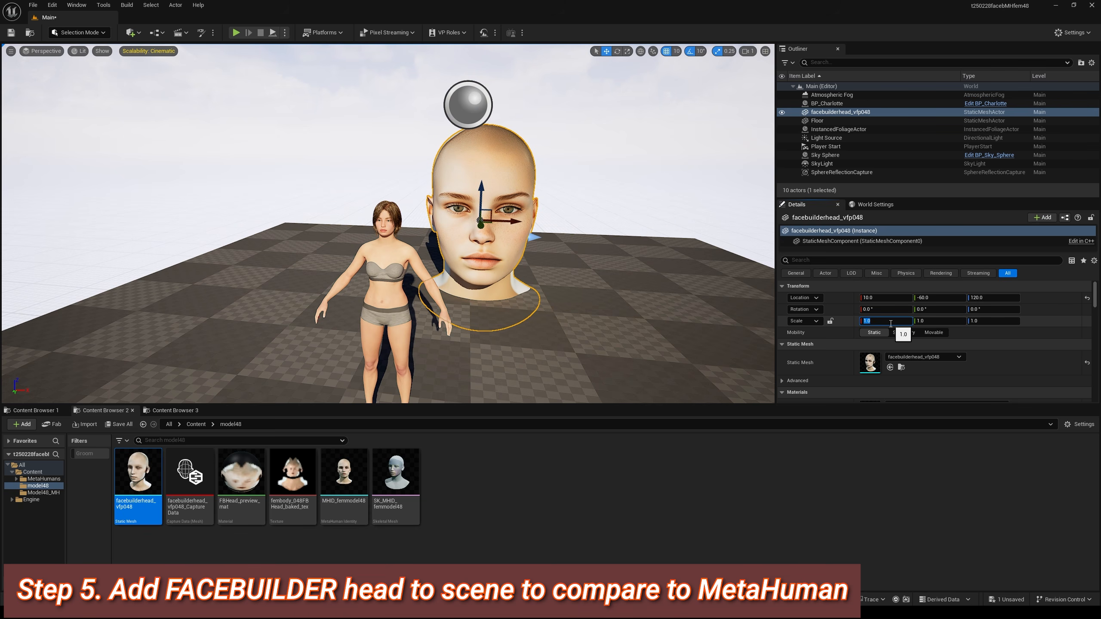
text(0.1)
key(Tab)
key(Tab)
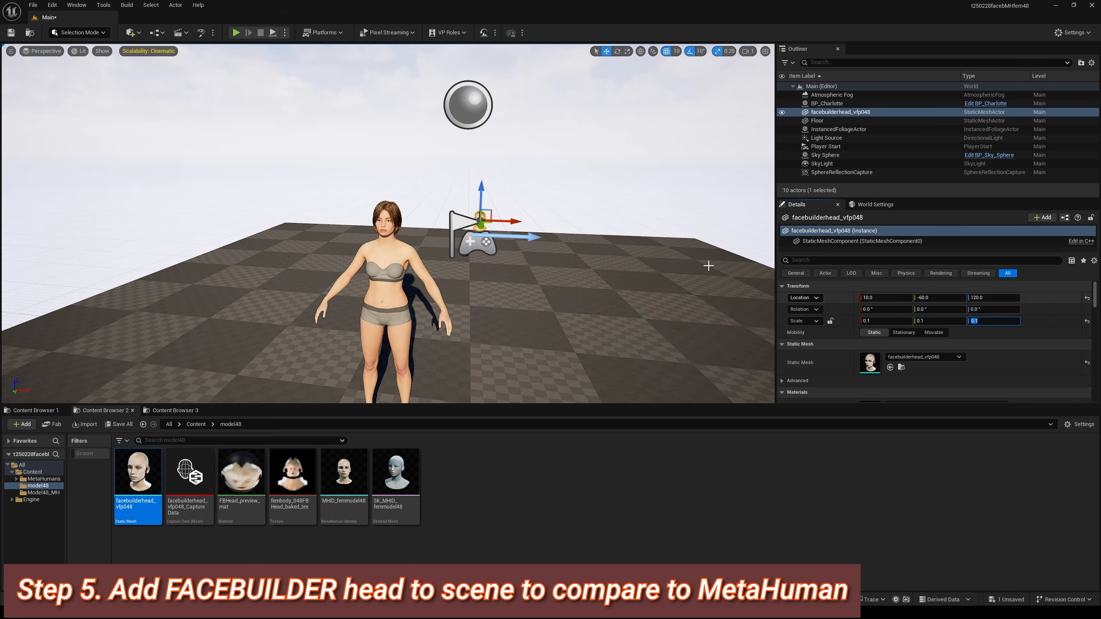
drag(481, 225, 480, 320)
click(1087, 298)
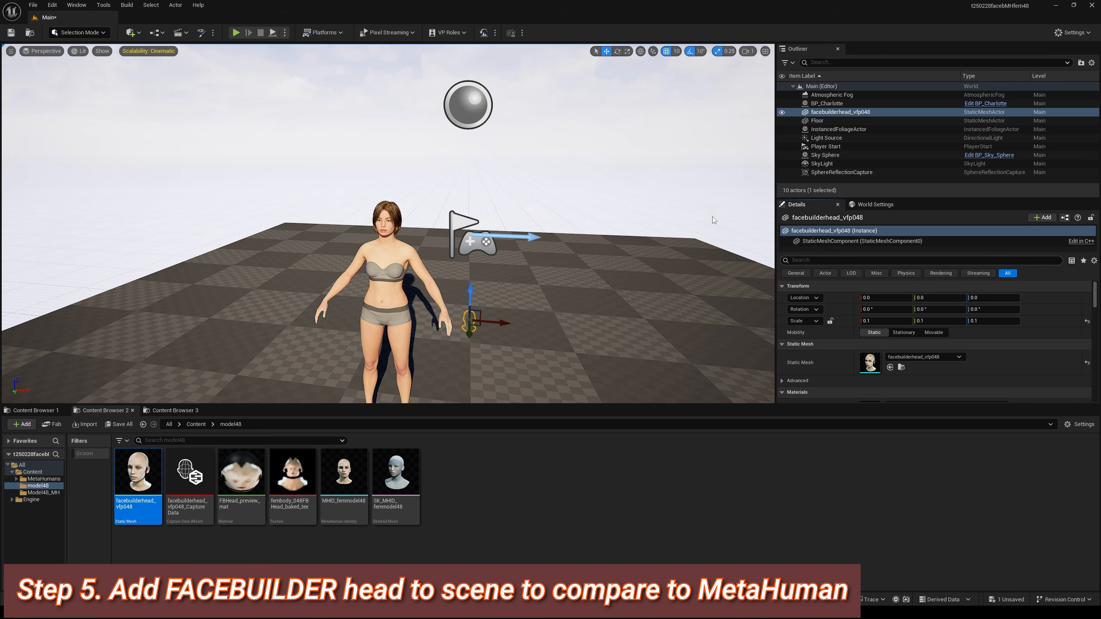
Step: Reset BP_Charlotte's location to the world origin and set its Z location to 20
click(827, 103)
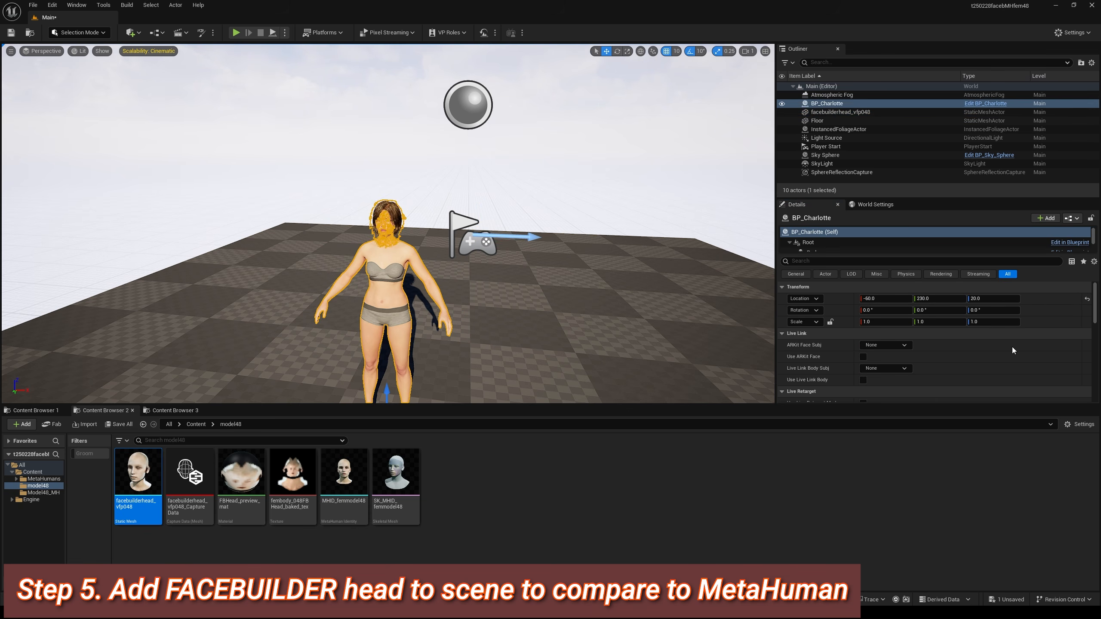
click(1087, 299)
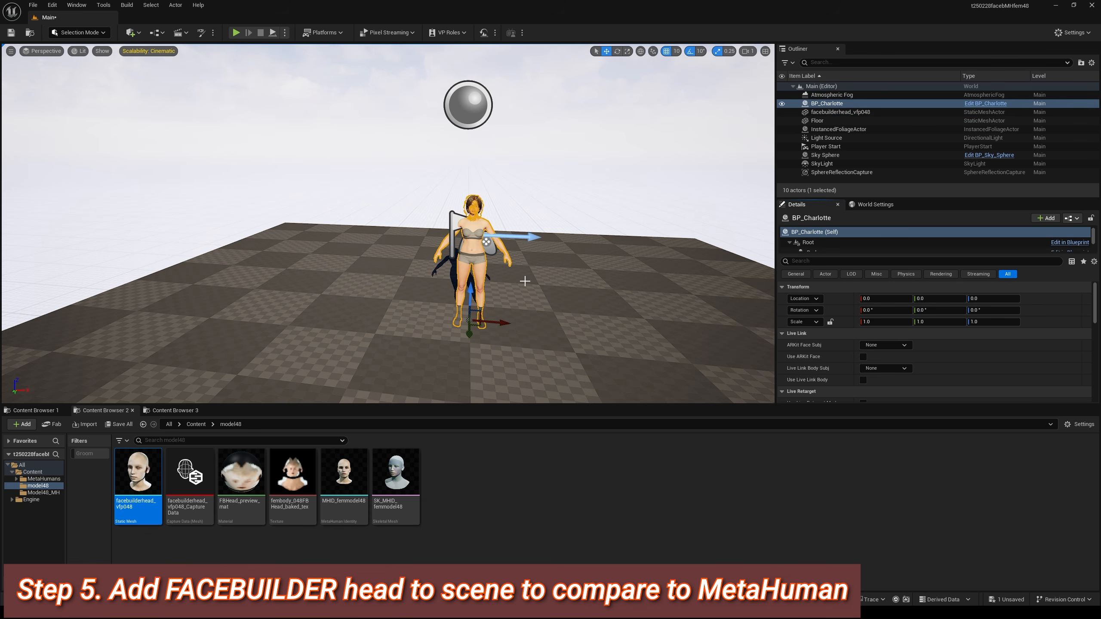
click(974, 300)
text(20)
key(Return)
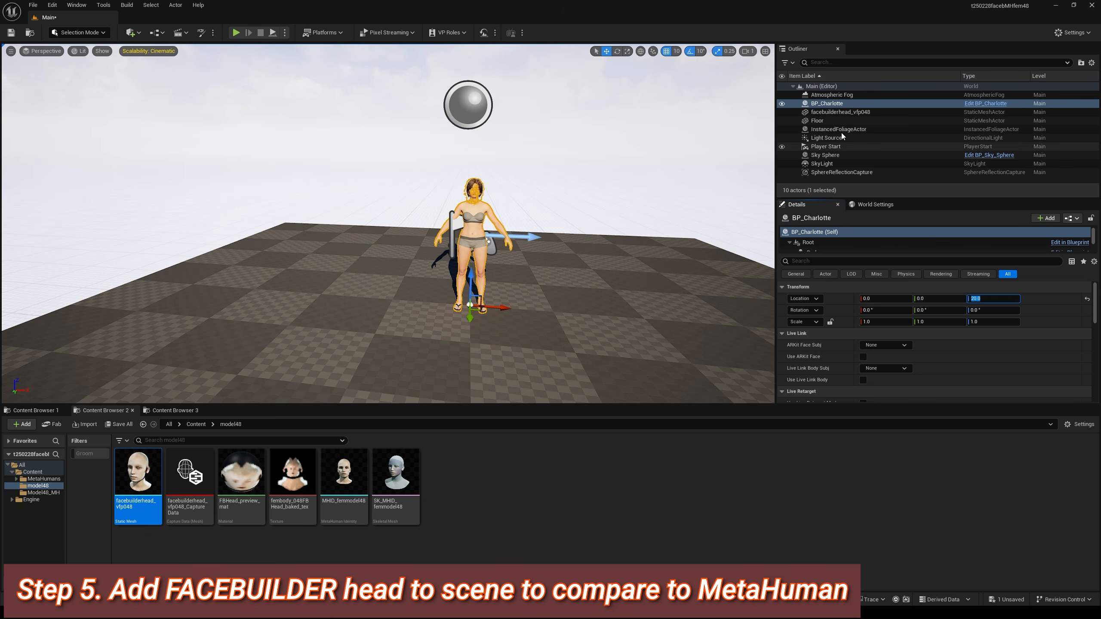
Step: Raise the FaceBuilder head beside Charlotte's face, finishing with snapping off at about 15.7 on X and 165.8 on Z
click(839, 113)
drag(482, 293, 482, 164)
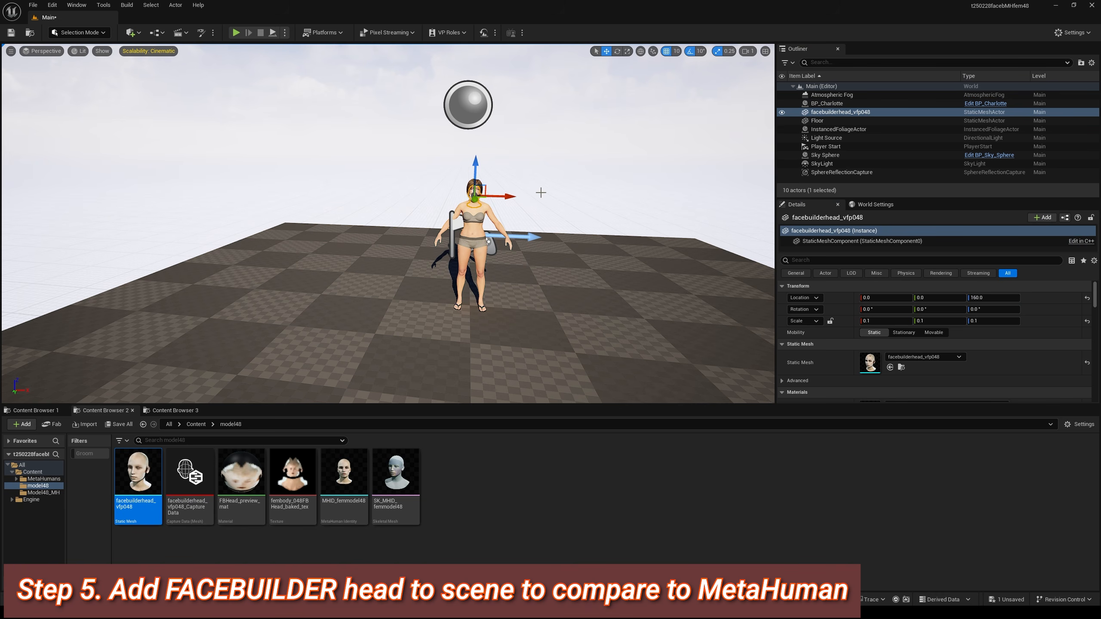
key(f)
drag(424, 213, 531, 212)
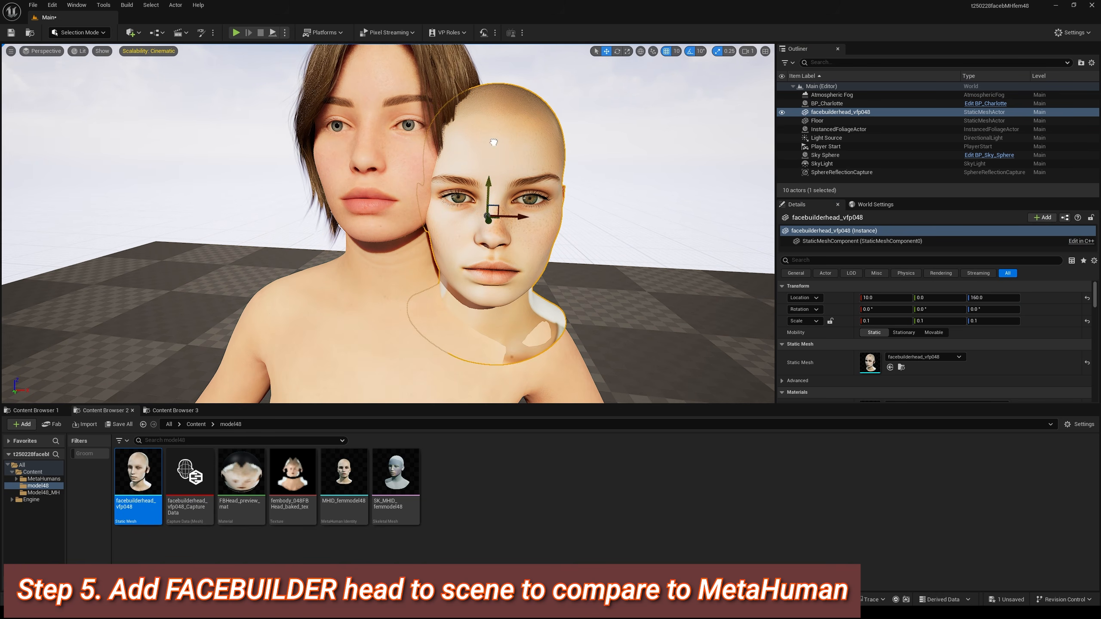
drag(493, 142, 494, 116)
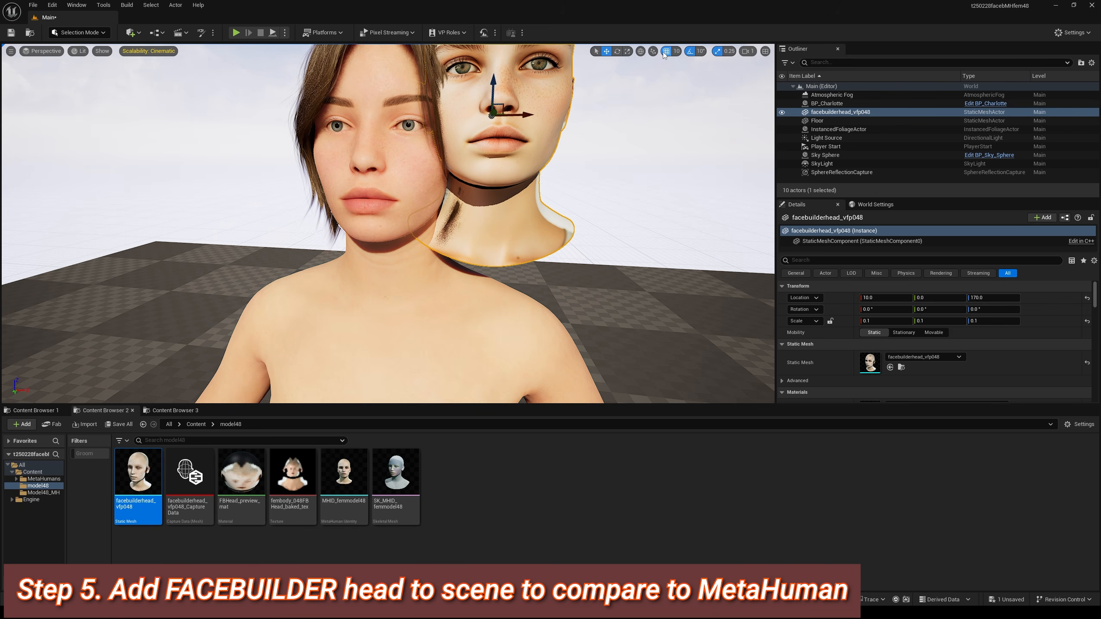
drag(497, 96, 581, 158)
middle_drag(488, 121, 568, 94)
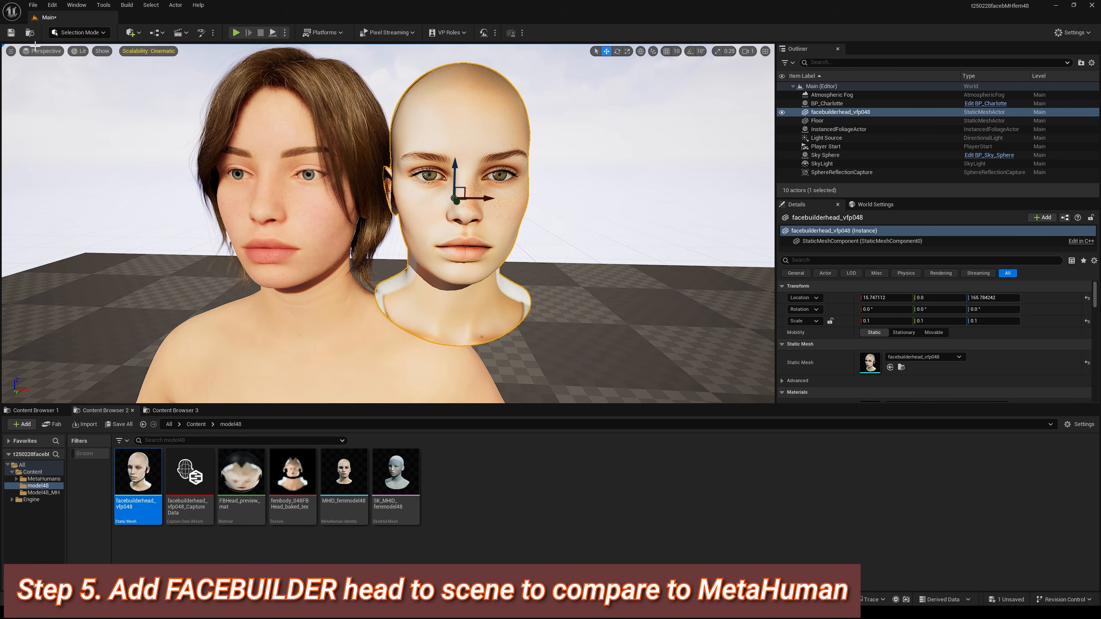
Step: Set the viewport's field of view to 20 and compare both heads side by side from the front without the selection outline
click(10, 50)
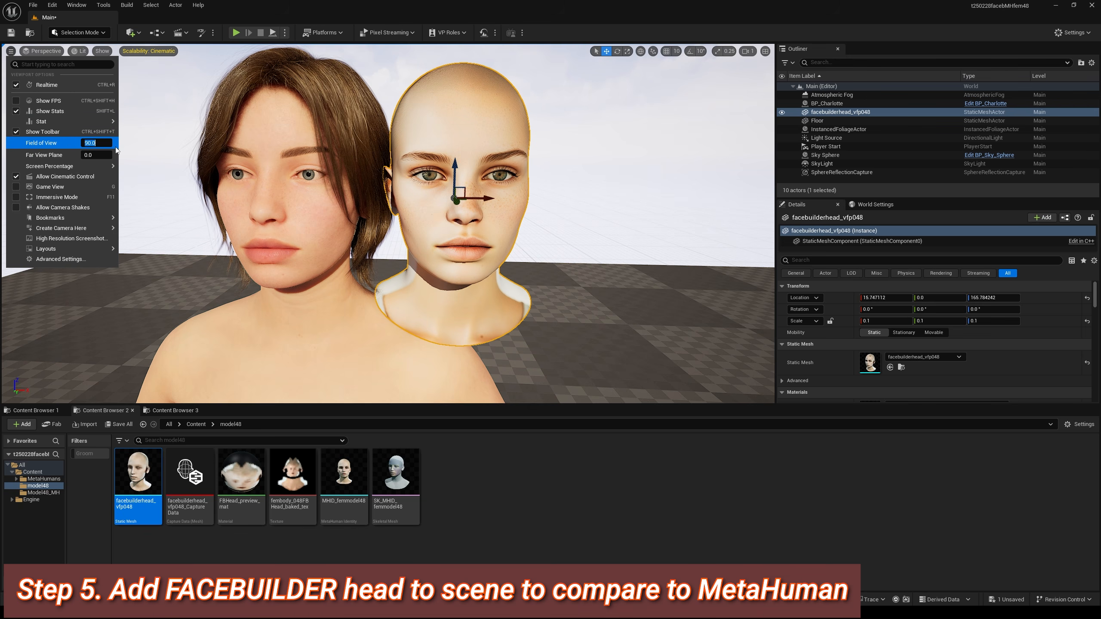
text(20)
key(Return)
scroll(447, 168, down, 5)
click(477, 186)
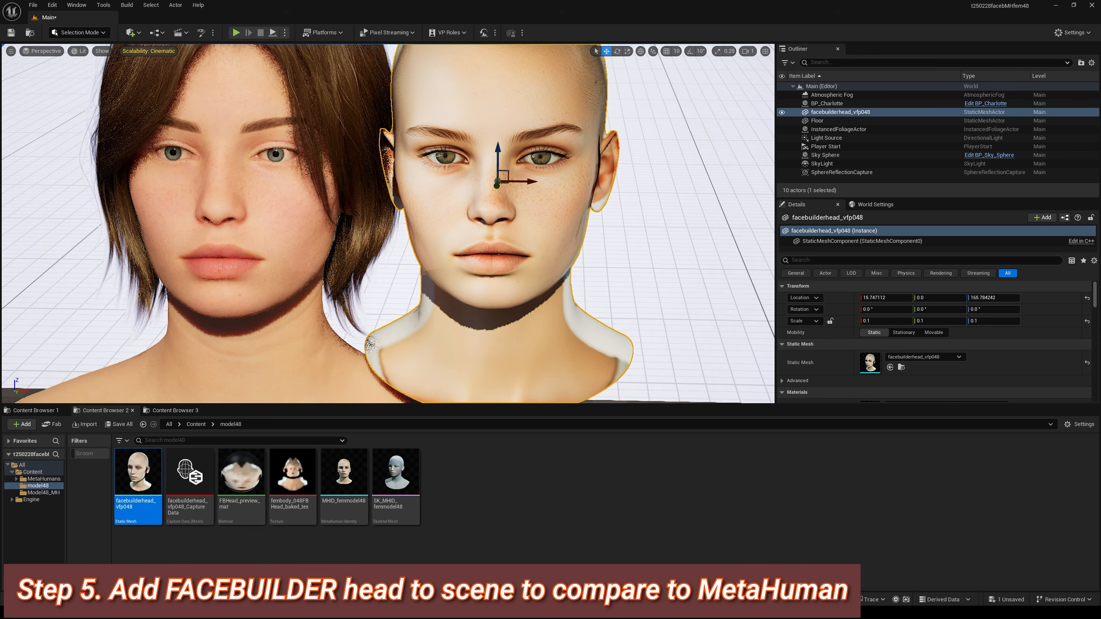
alt+drag(477, 186, 488, 168)
scroll(477, 186, up, 5)
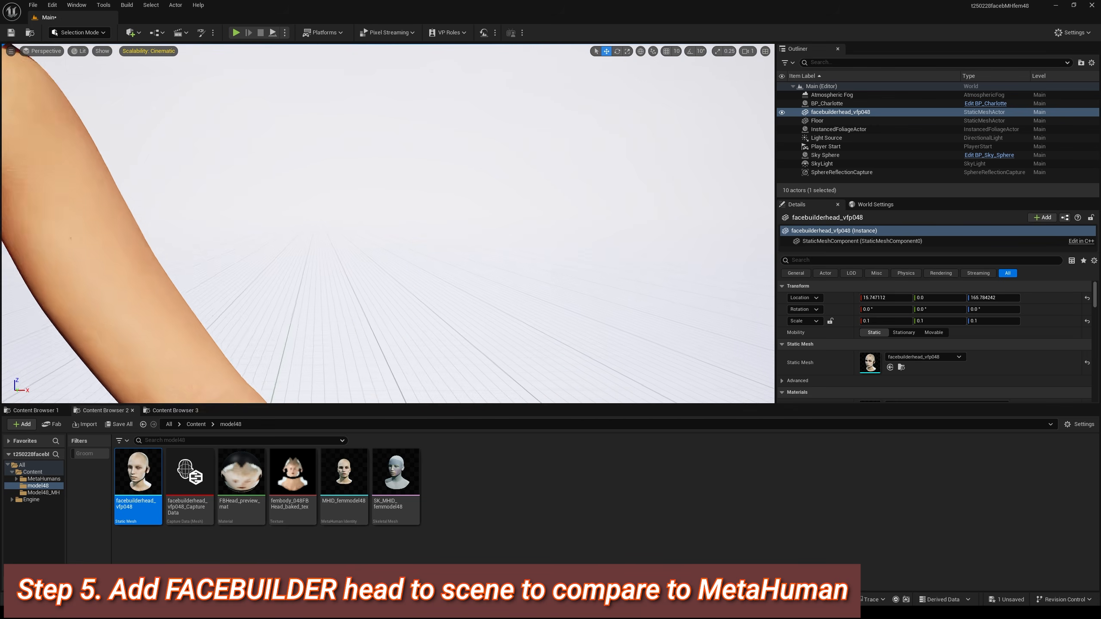
scroll(477, 185, down, 5)
middle_drag(476, 185, 418, 146)
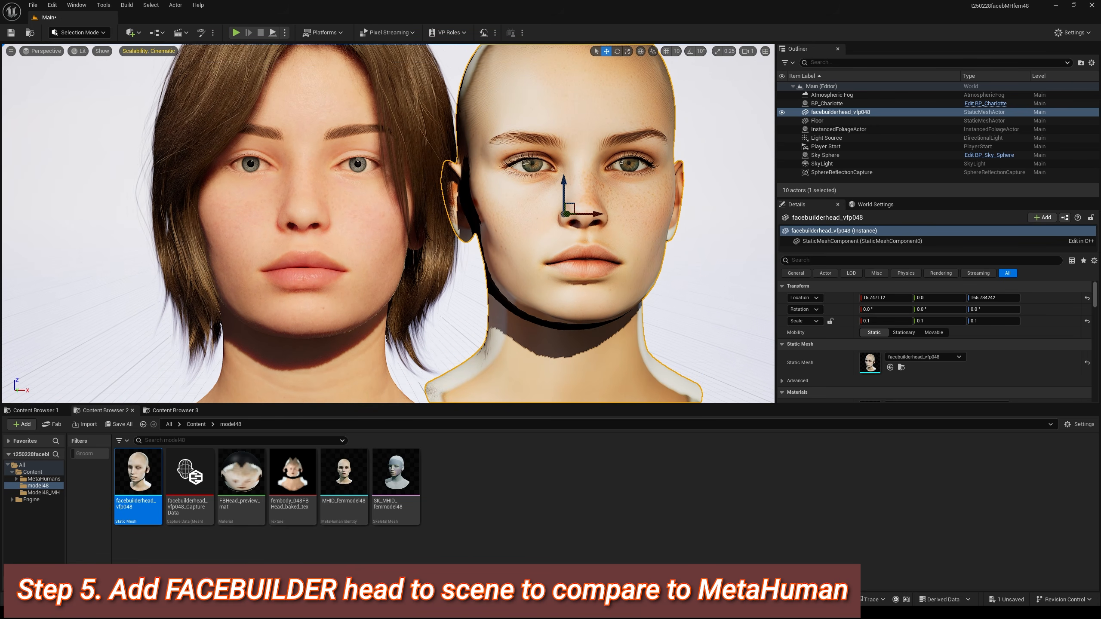
click(734, 177)
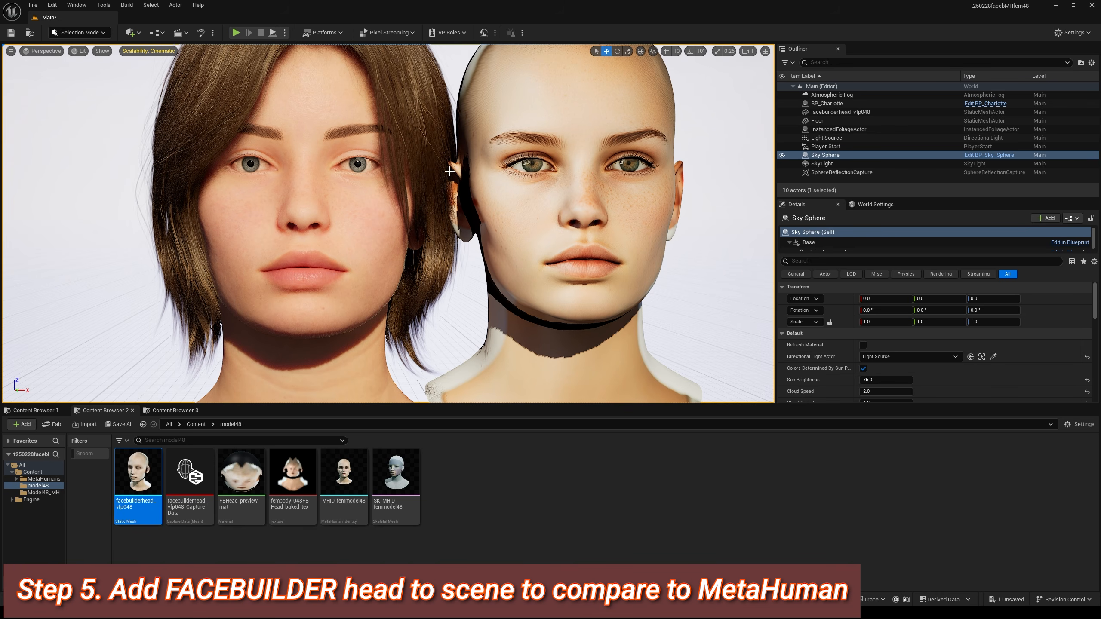
mouse_move(450, 171)
alt+mouse_down()
mouse_move(531, 172)
mouse_move(451, 172)
alt+mouse_up()
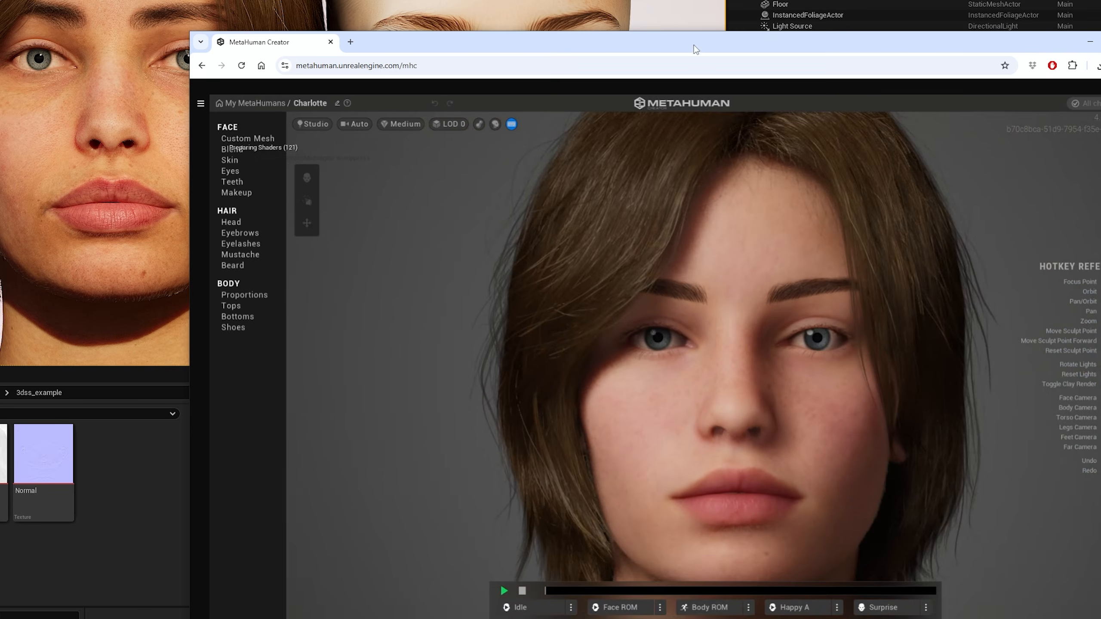
Step: In MetaHuman Creator, apply the middle eye preset in the fourth row to Charlotte and set the iris size to 0.97
drag(694, 45, 673, 126)
click(218, 257)
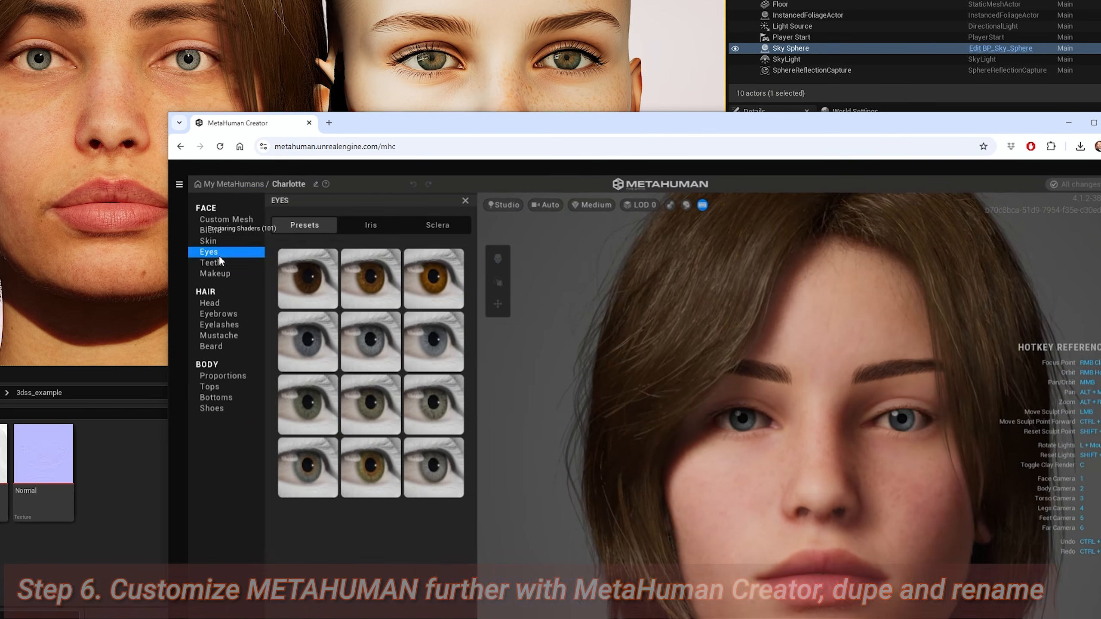
click(373, 410)
click(366, 473)
click(360, 227)
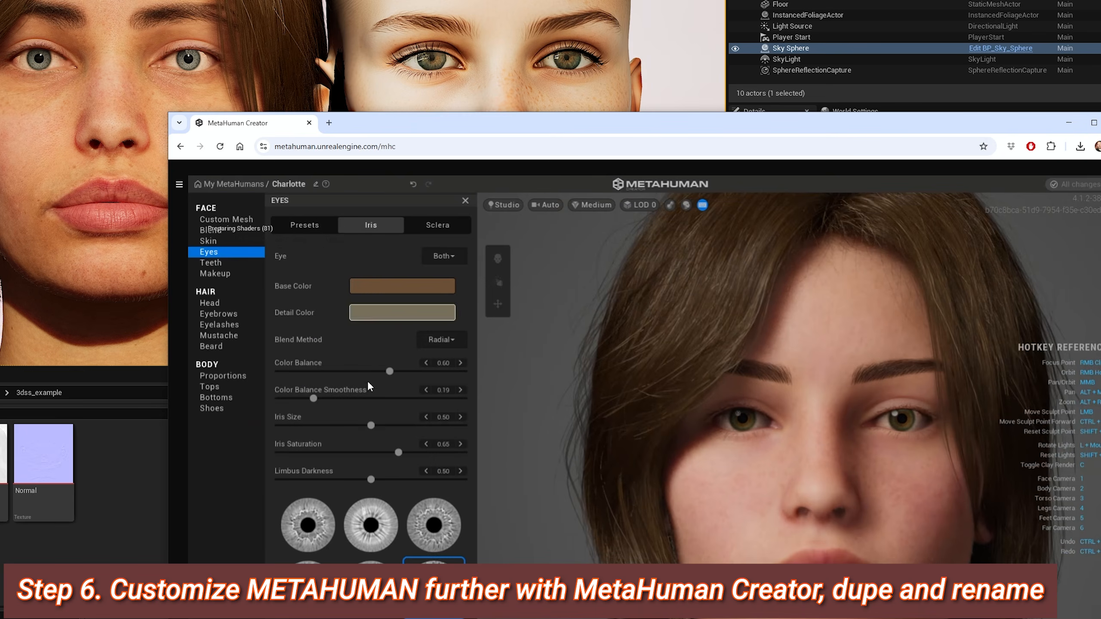
drag(371, 424, 458, 425)
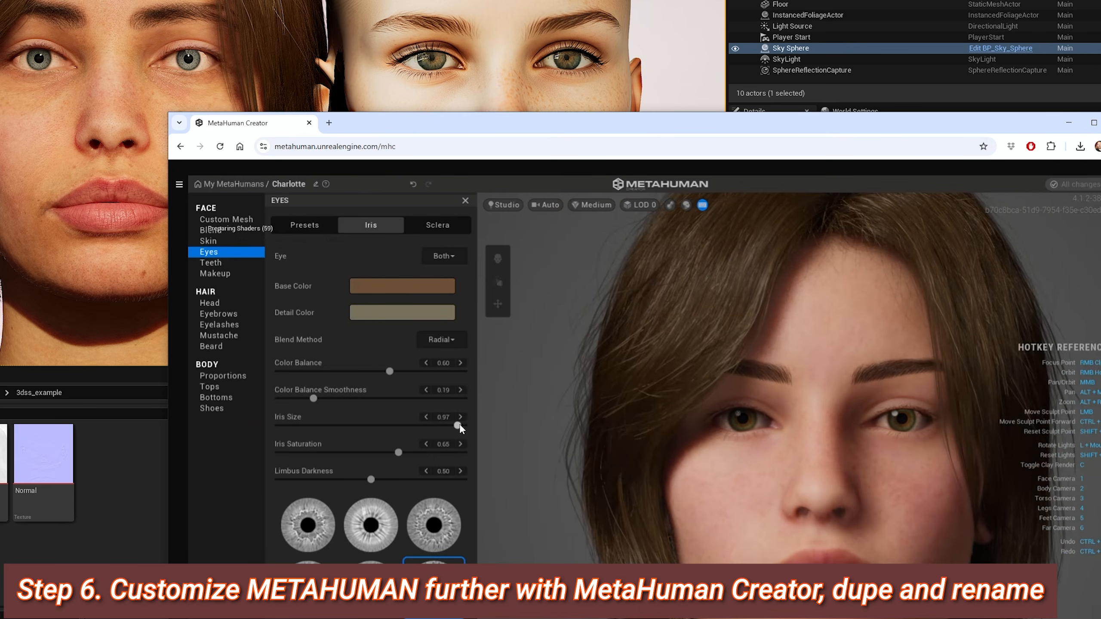
Step: Enable editing of Charlotte's custom mesh with the Duplicate & unlock option
click(208, 242)
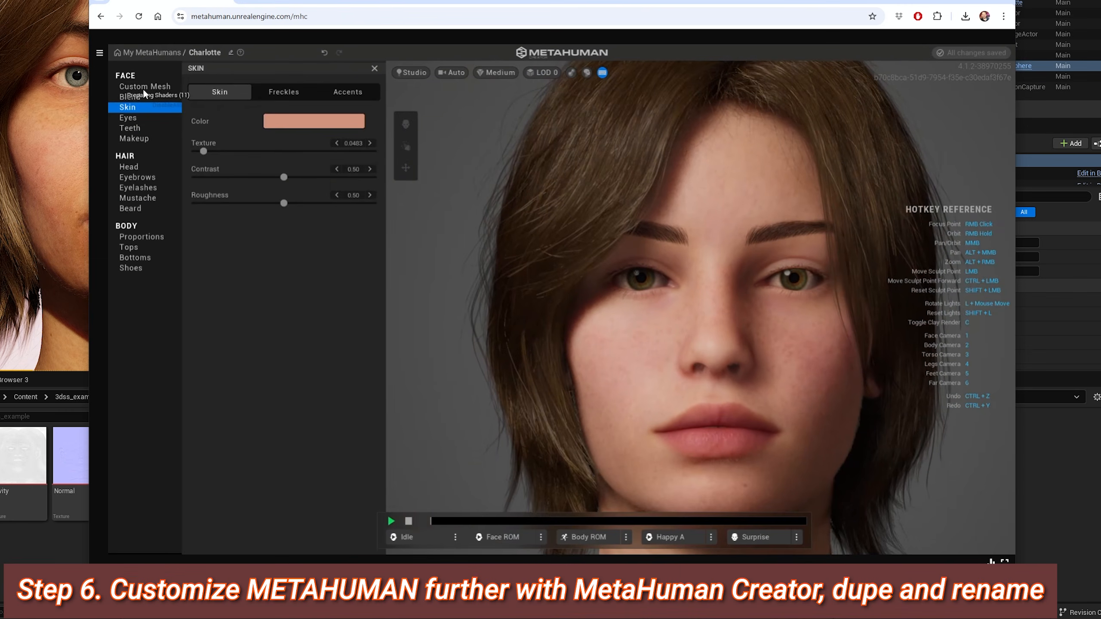
click(143, 88)
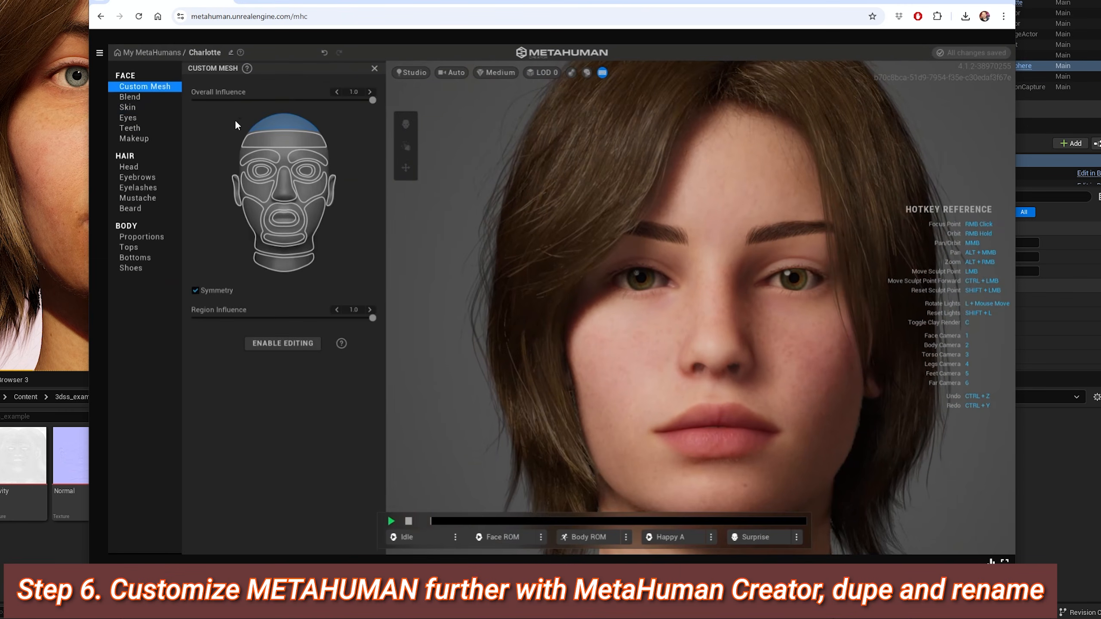
click(281, 343)
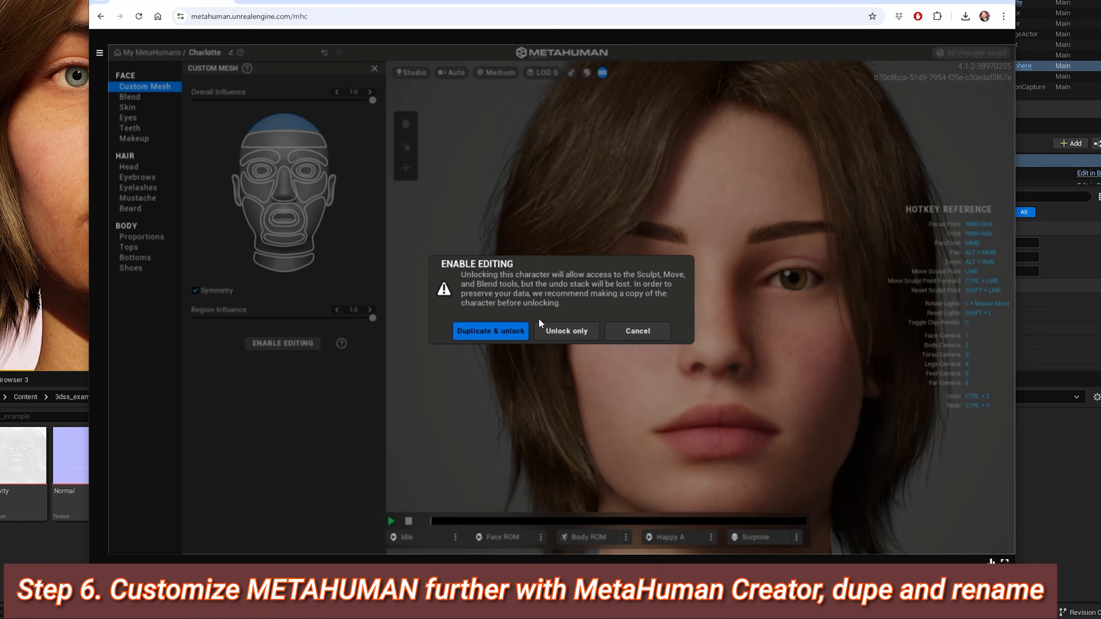
click(511, 332)
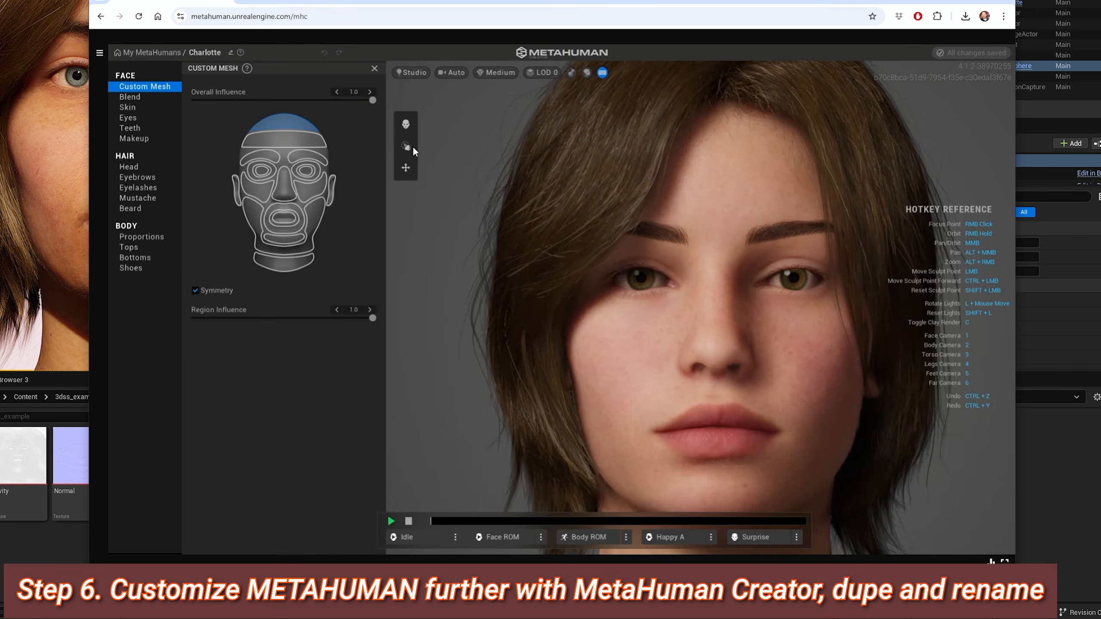
Step: Sculpt the tip of Charlotte's nose and check the face up close from an angle
click(411, 146)
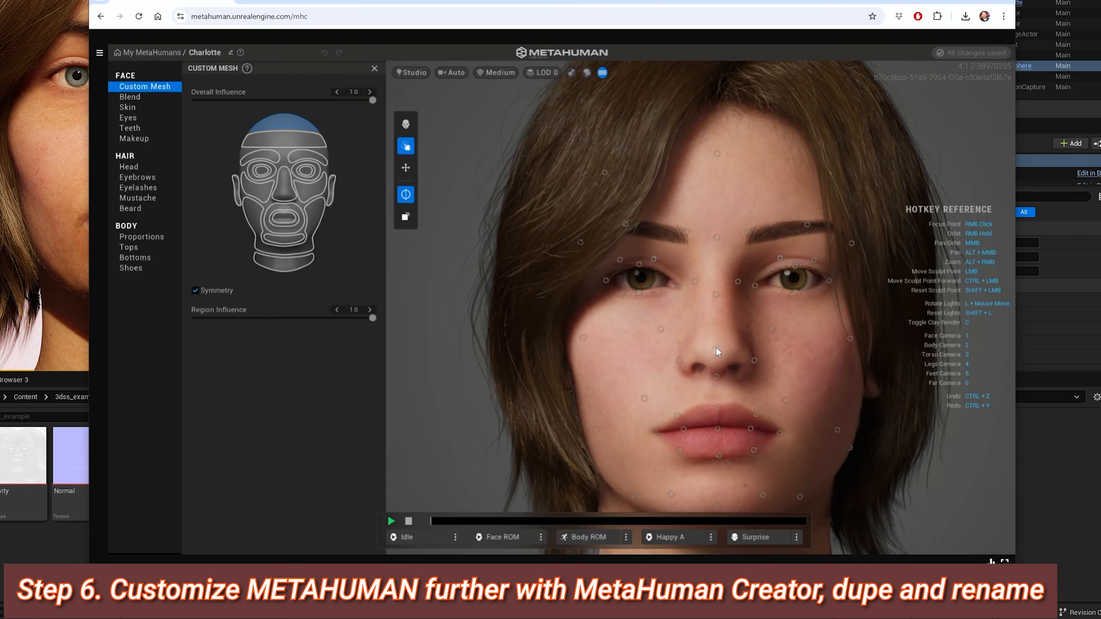
drag(716, 348, 734, 360)
mouse_move(761, 386)
right_down()
mouse_move(532, 367)
mouse_move(494, 384)
mouse_move(859, 409)
right_up()
scroll(827, 278, up, 5)
right_drag(827, 278, 574, 272)
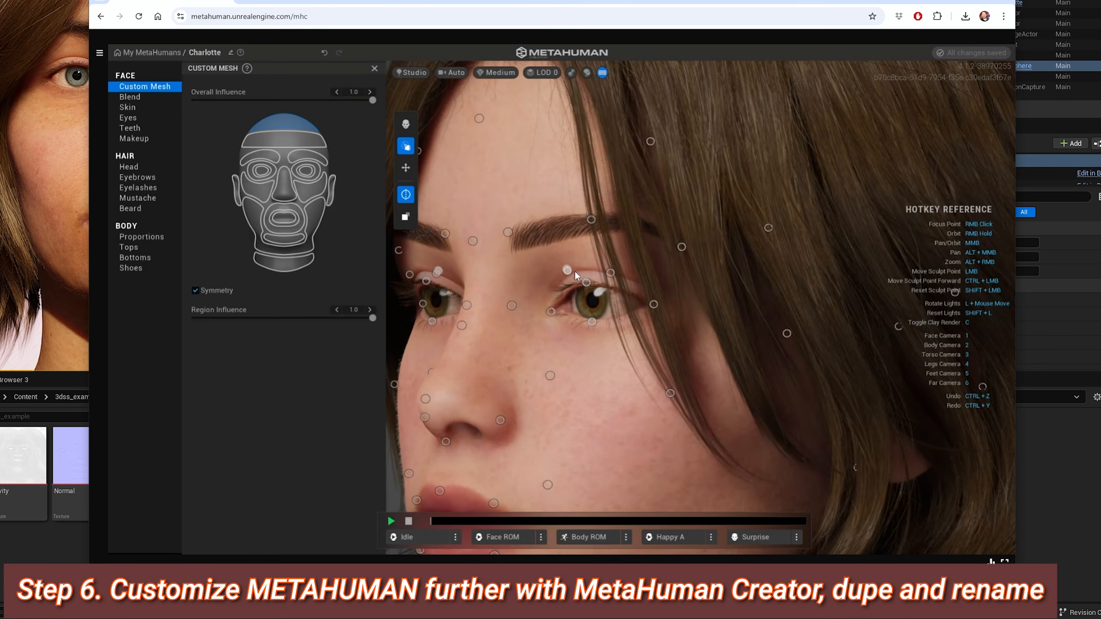
Step: Adjust a sculpt point near the eye while comparing Charlotte's face with the FaceBuilder head from several angles
right_drag(606, 371, 726, 402)
scroll(599, 390, down, 5)
scroll(759, 251, up, 5)
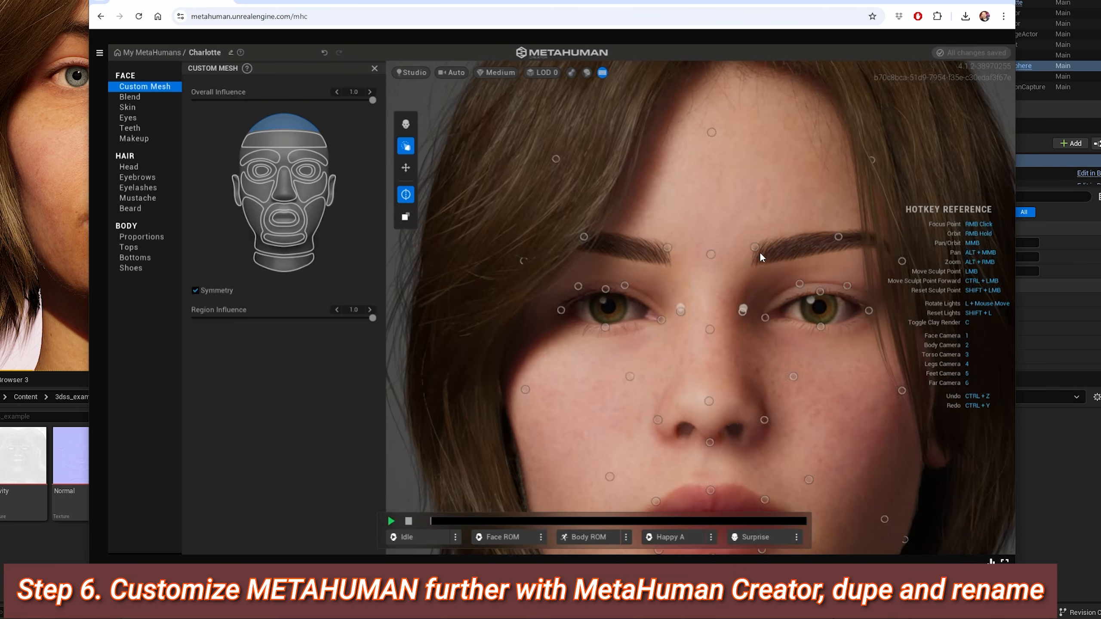
right_drag(691, 280, 784, 424)
scroll(784, 424, down, 5)
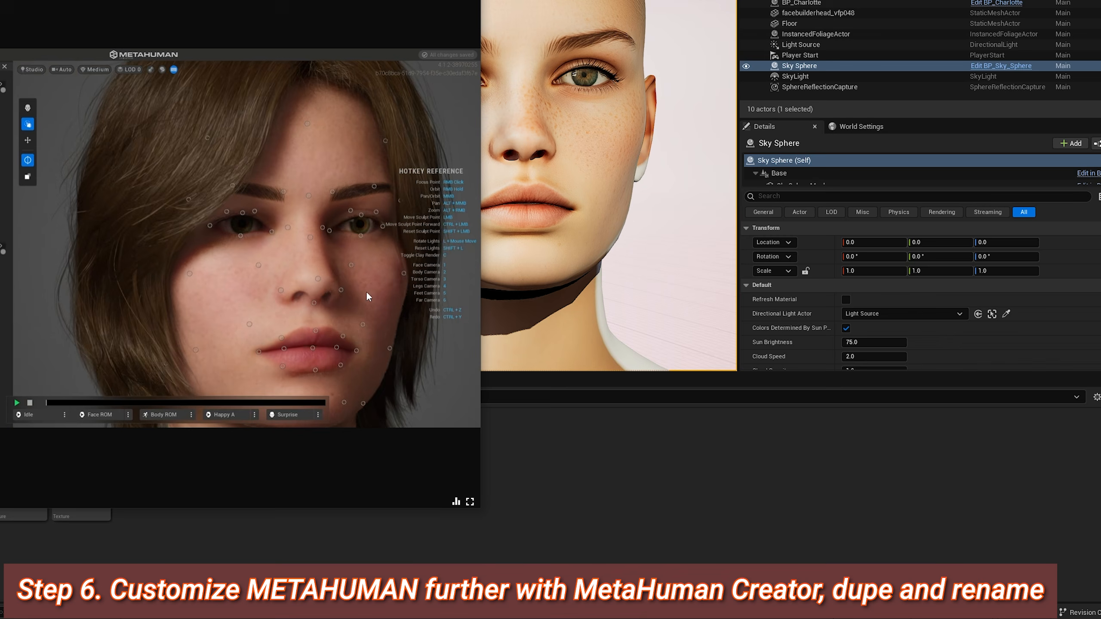
scroll(367, 292, up, 3)
drag(359, 201, 393, 194)
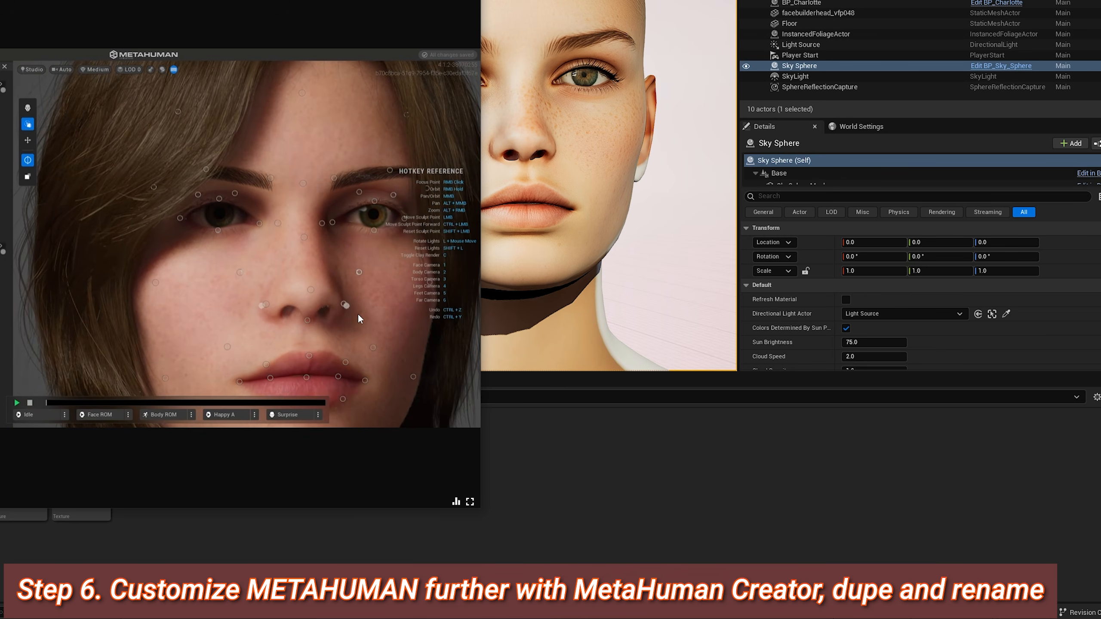
scroll(358, 318, down, 3)
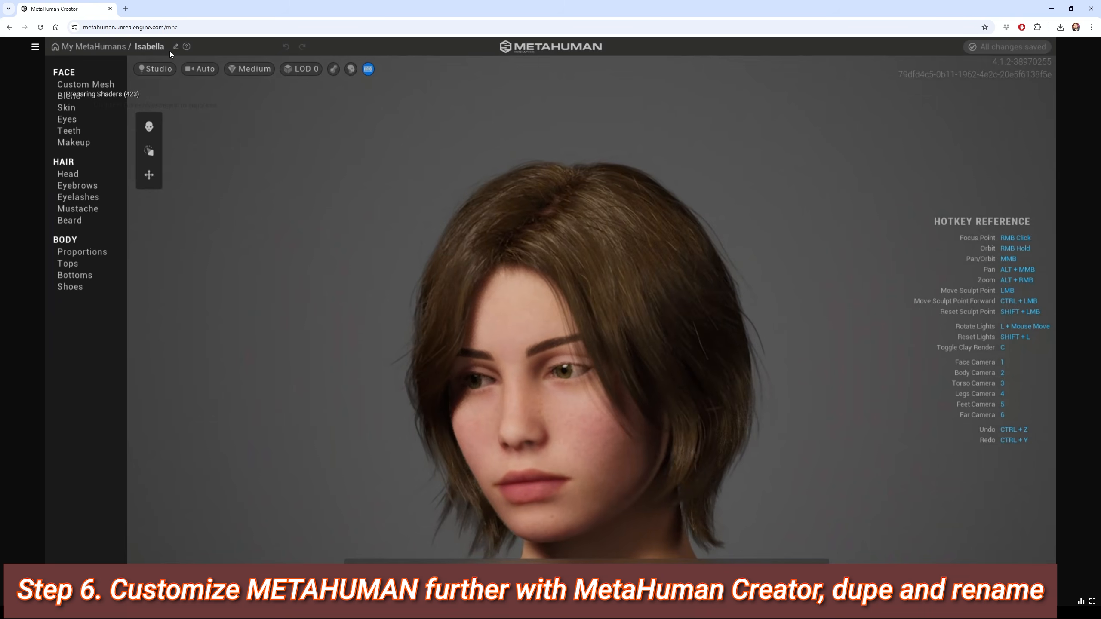
Step: Rename the duplicated MetaHuman Isabella as Evelyn
click(175, 47)
text(Evelyn)
key(Return)
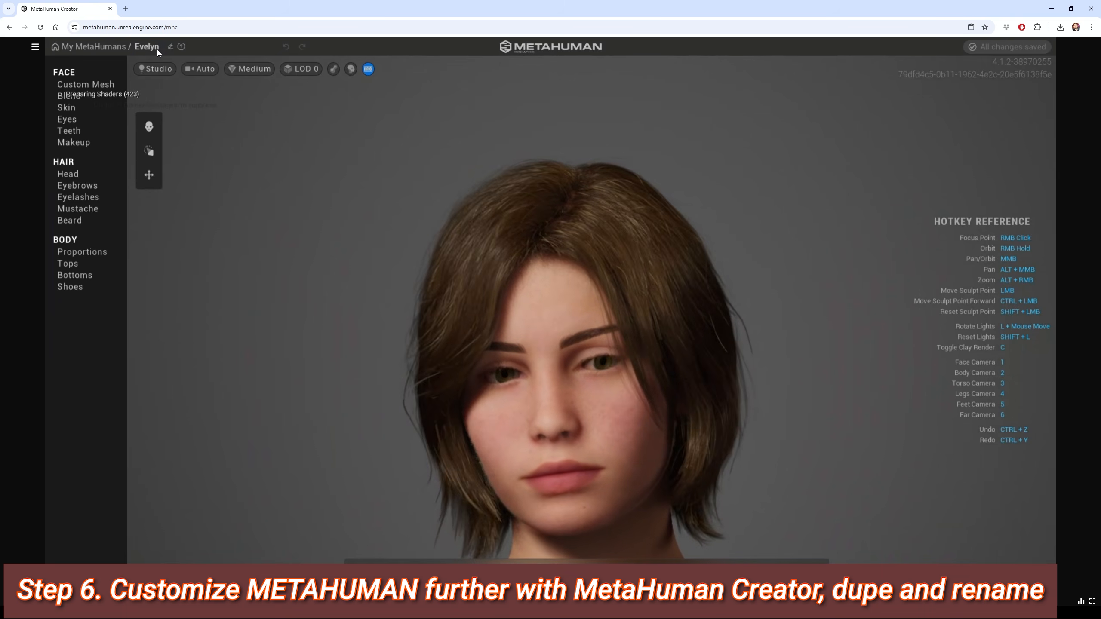
Step: Set Evelyn's head hair color to a dark brown and apply the hairstyle just before Medium Bob Straight
click(66, 107)
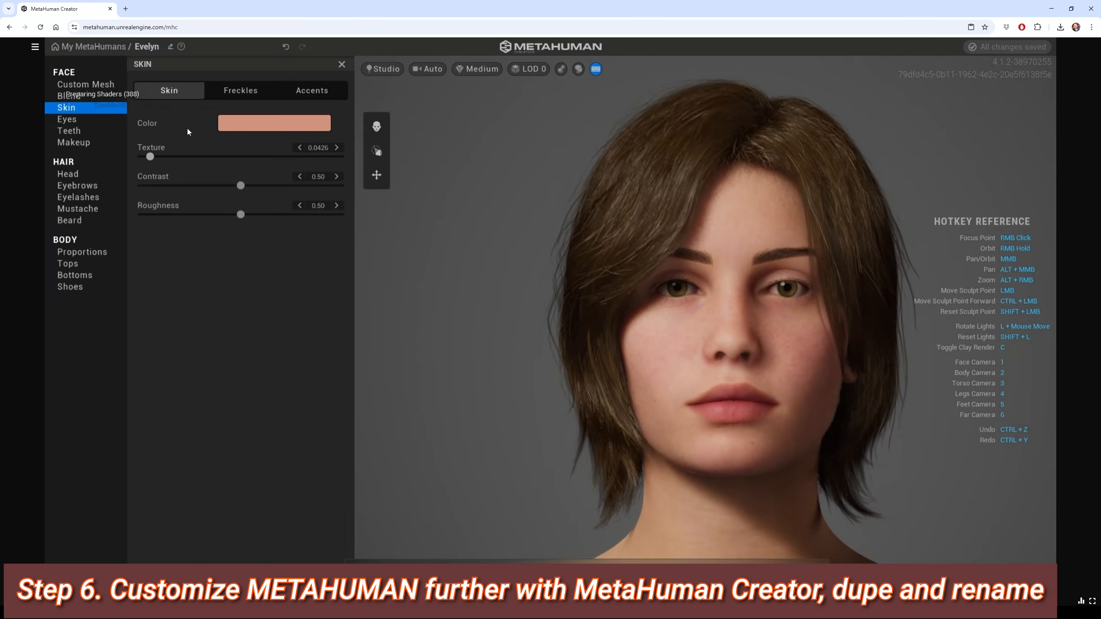
click(116, 118)
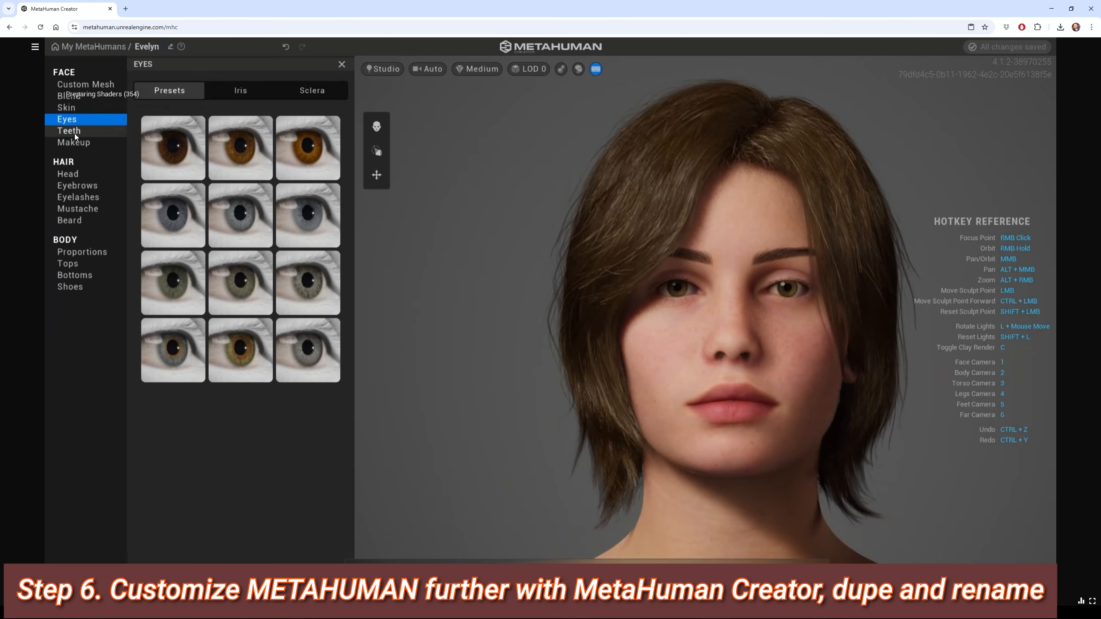
click(68, 173)
click(290, 375)
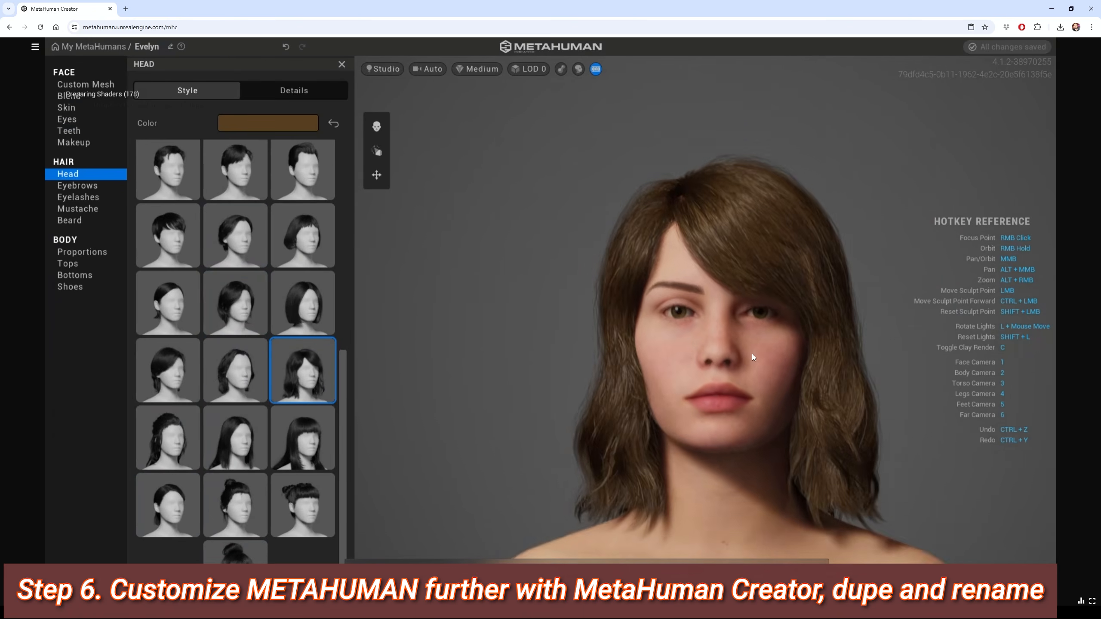
click(268, 122)
click(347, 271)
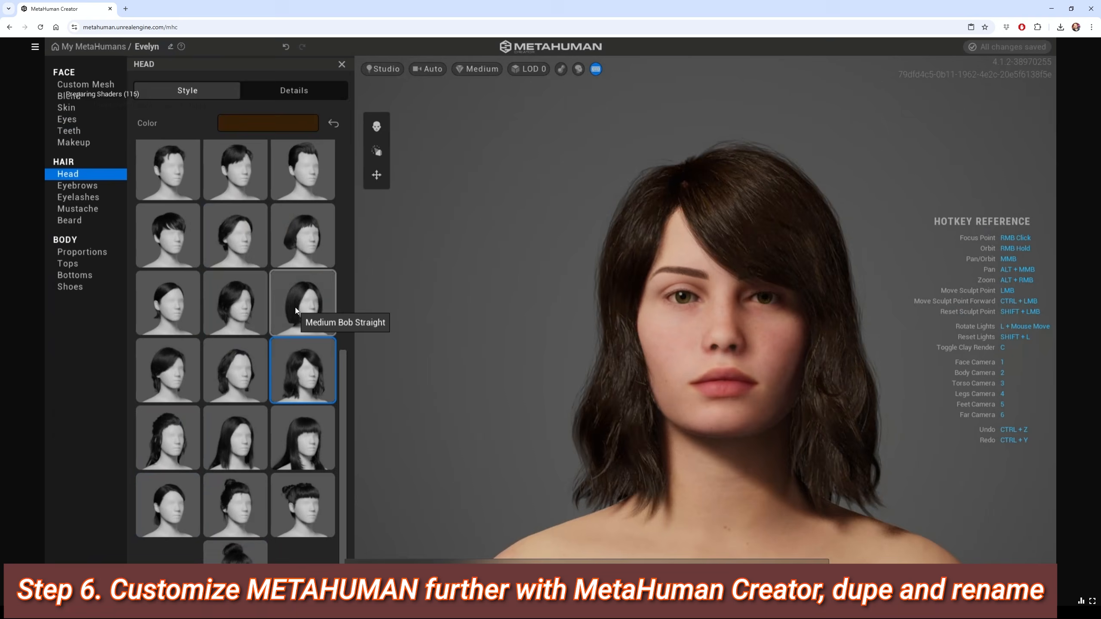
click(241, 306)
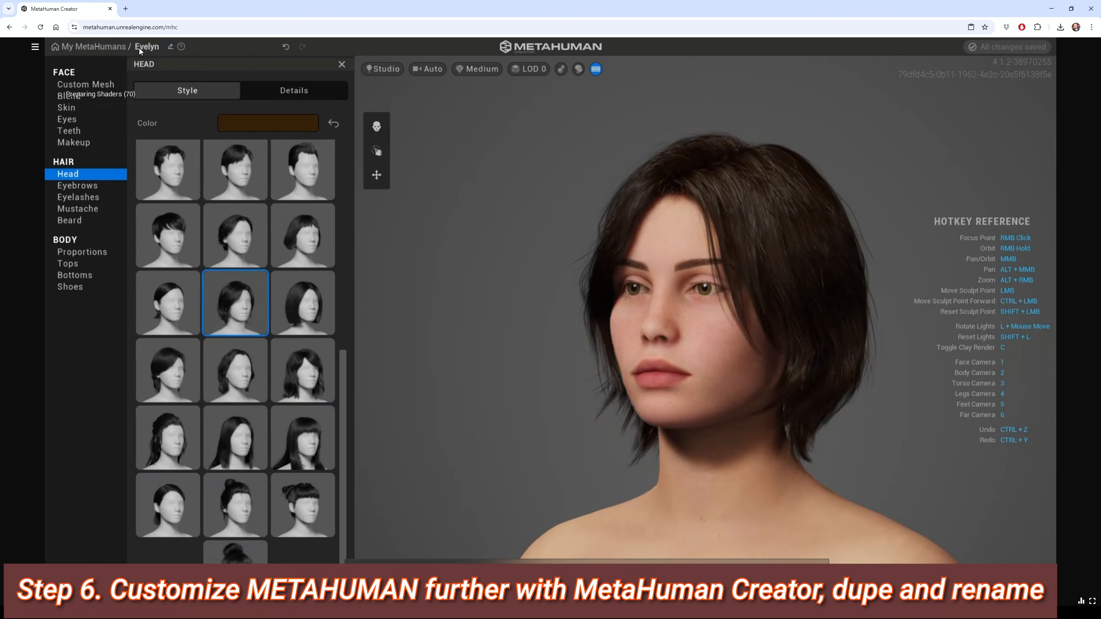
Step: Return to My MetaHumans, end the MetaHuman Creator session, and view Evelyn in the Unreal Engine level
click(115, 46)
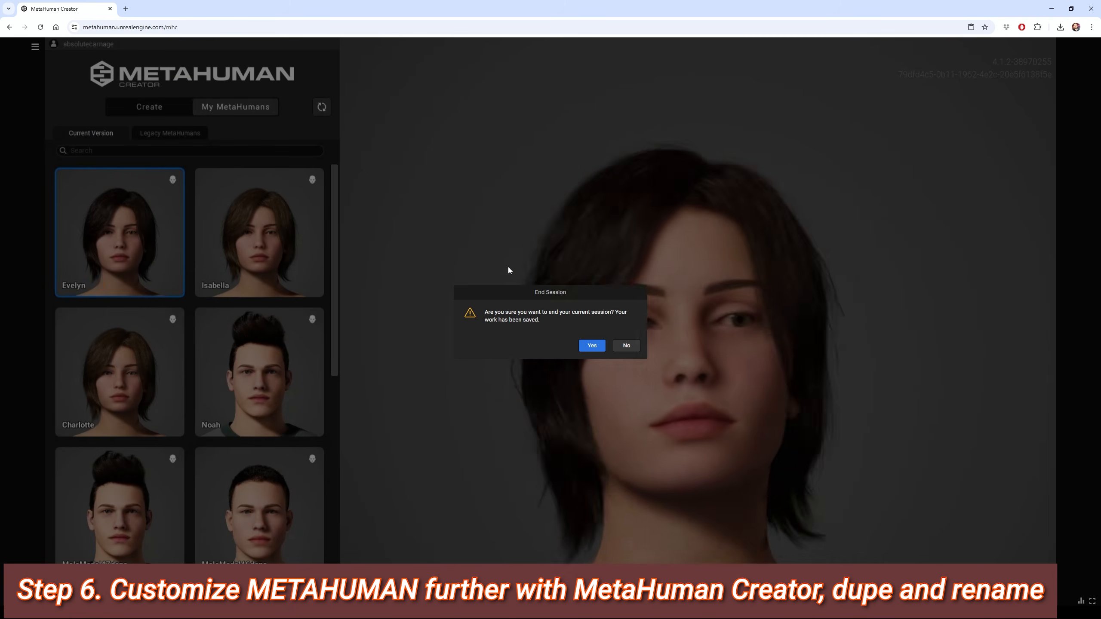
click(592, 345)
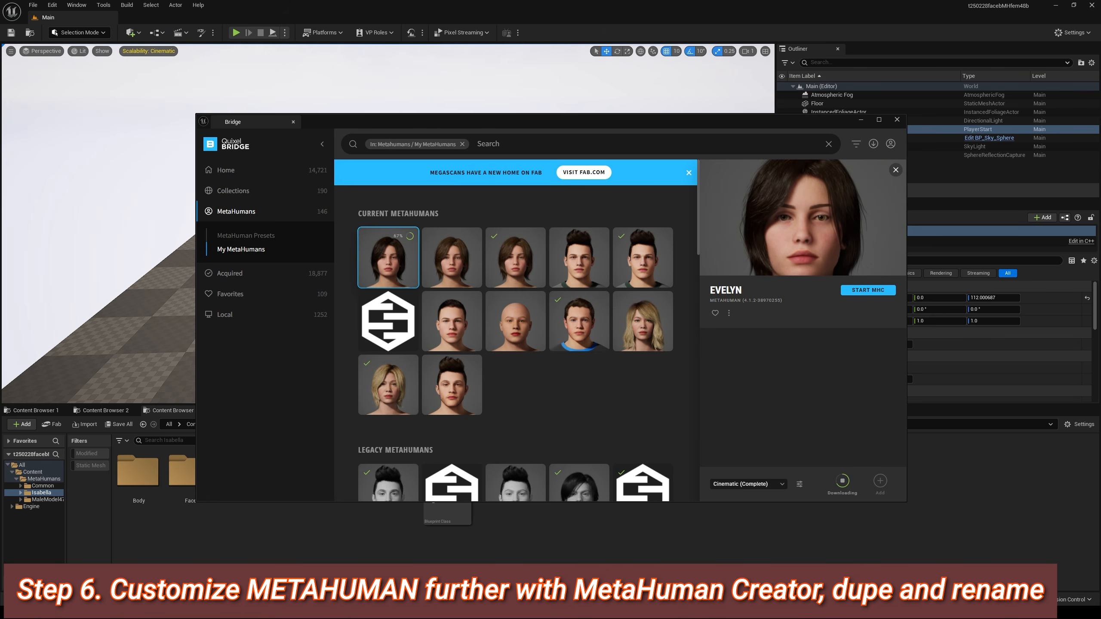
scroll(516, 329, down, 5)
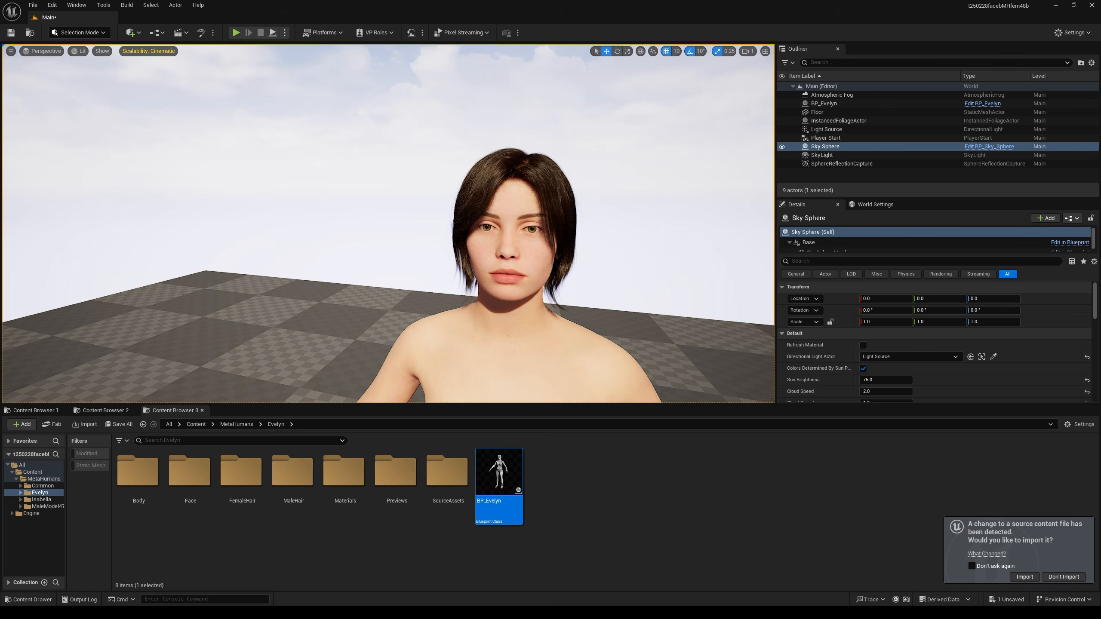
right_drag(594, 234, 624, 228)
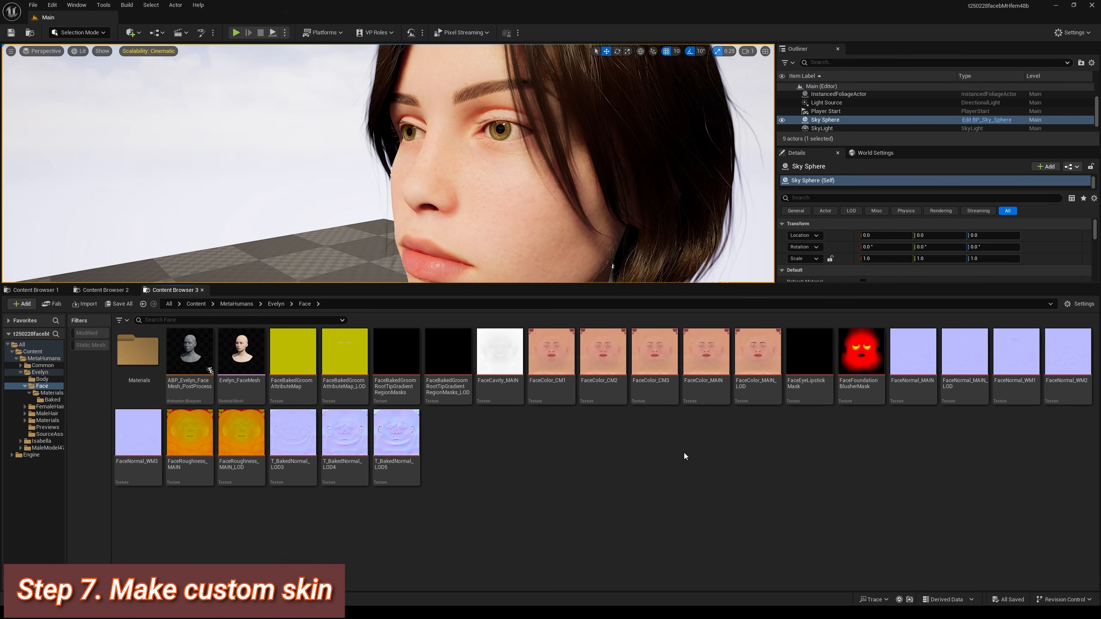
Step: Export the FaceColor_MAIN texture from Evelyn's Face folder into a new folder on disk
click(707, 352)
right_click(708, 352)
mouse_move(823, 460)
click(893, 556)
click(41, 176)
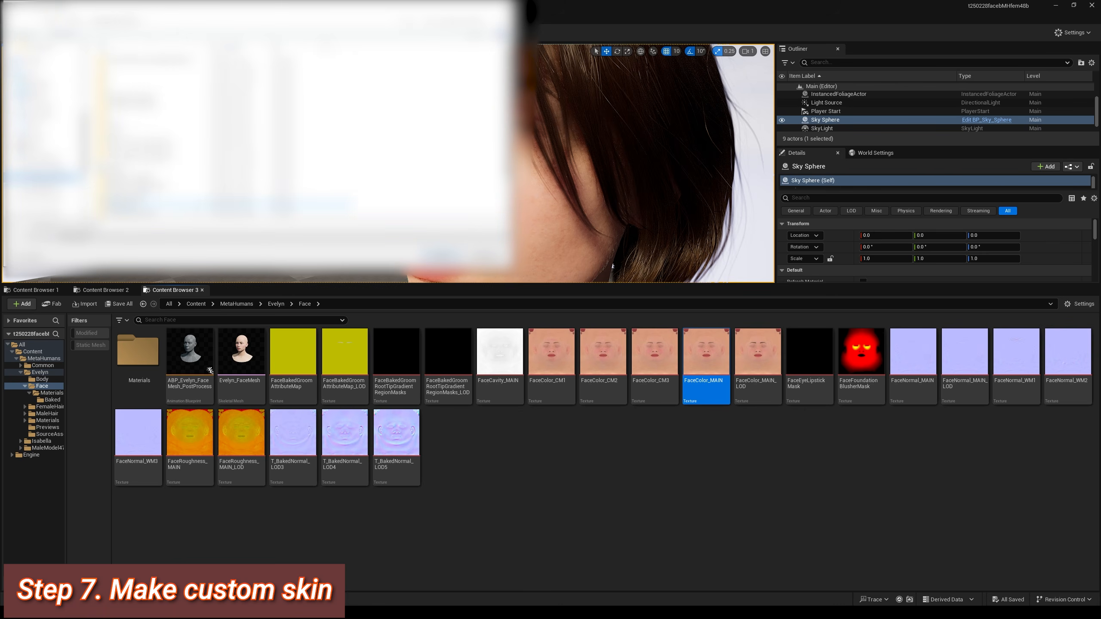
scroll(143, 204, down, 3)
double_click(143, 204)
right_click(125, 104)
mouse_move(173, 249)
click(277, 251)
double_click(139, 59)
click(442, 255)
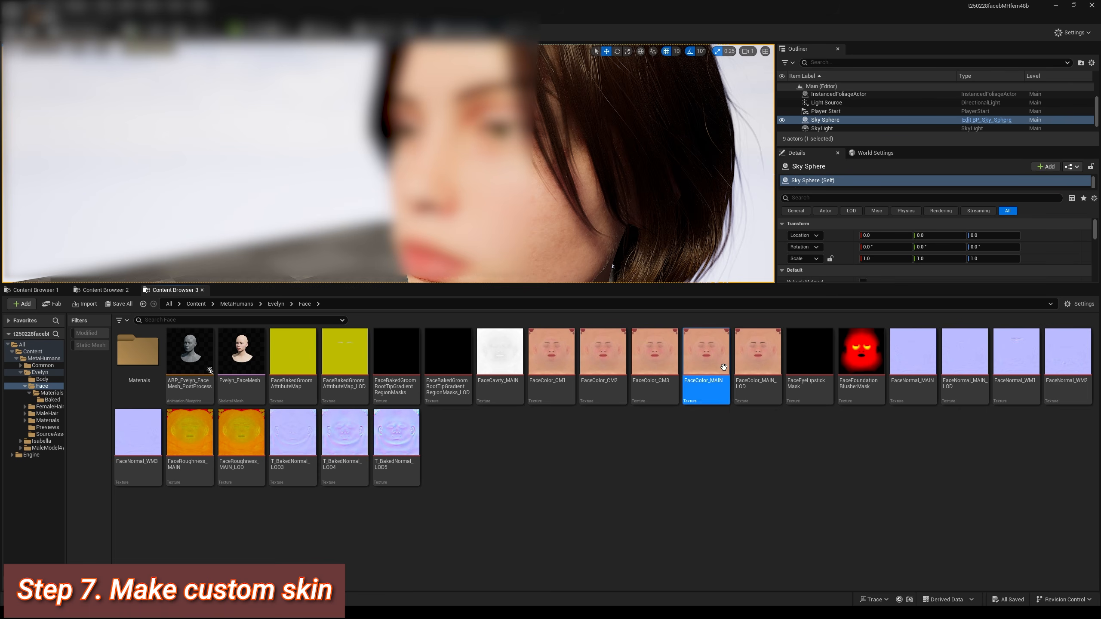
Step: Export Evelyn's FaceNormal_MAIN texture to the same folder
click(900, 354)
right_click(910, 361)
mouse_move(960, 462)
click(846, 556)
click(442, 255)
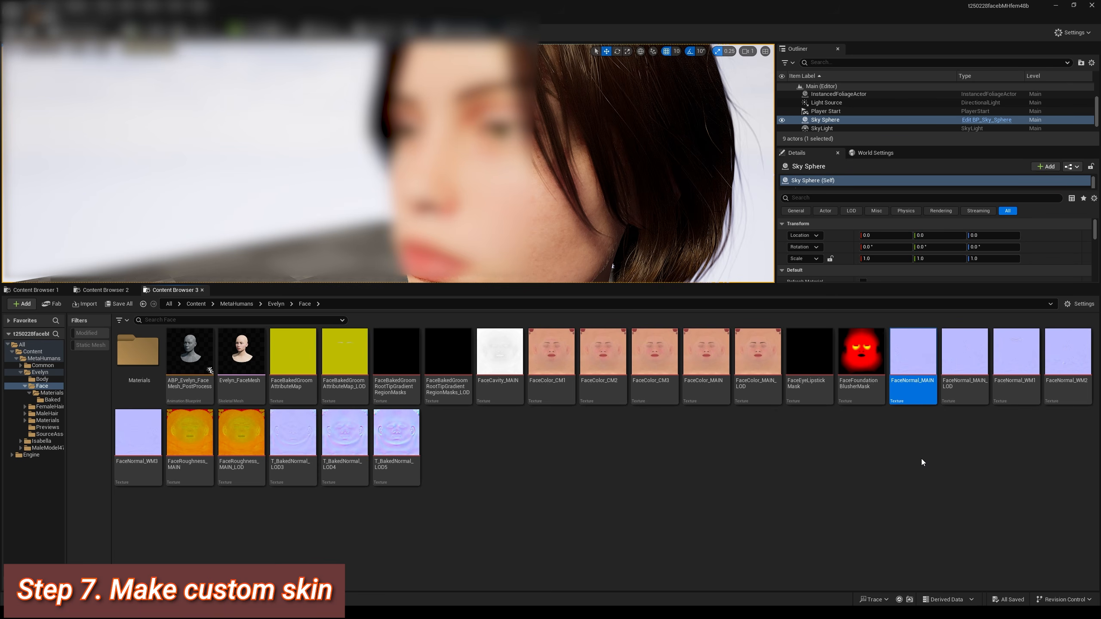
Step: Export Evelyn's FaceRoughness_MAIN texture to the same folder
click(189, 433)
right_click(188, 434)
mouse_move(242, 244)
click(376, 340)
click(442, 255)
click(477, 480)
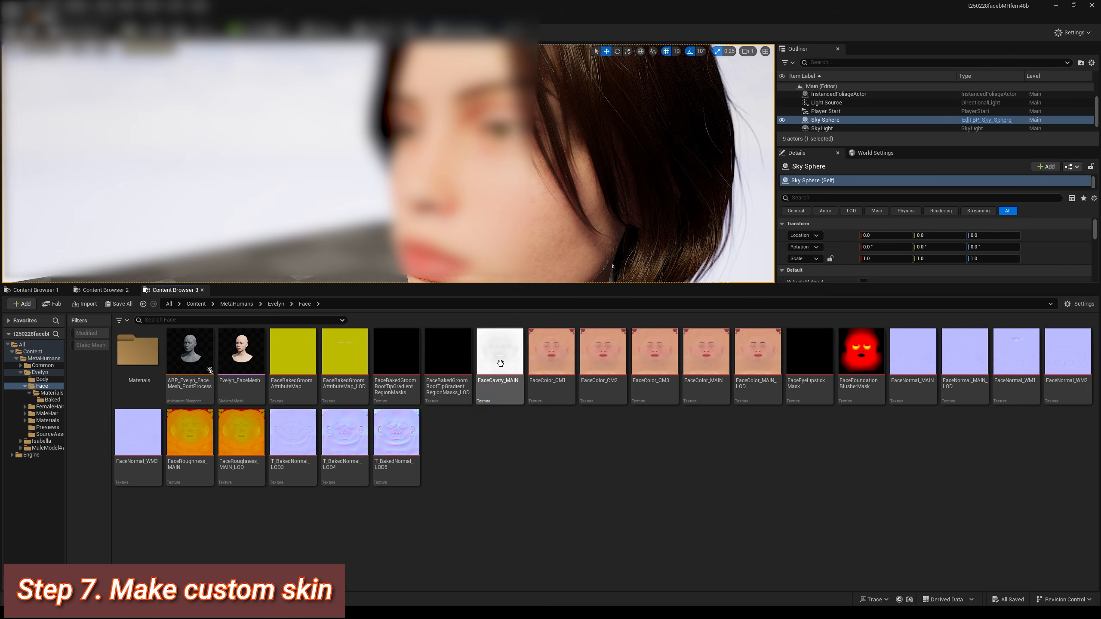
Step: Export Evelyn's FaceCavity_MAIN texture to the same folder
right_click(501, 363)
mouse_move(563, 460)
click(684, 510)
click(442, 255)
Step: Export the Evelyn_FaceMesh skeletal mesh as FBX with FBX 2013 compatibility and material baking disabled
right_click(246, 360)
mouse_move(349, 451)
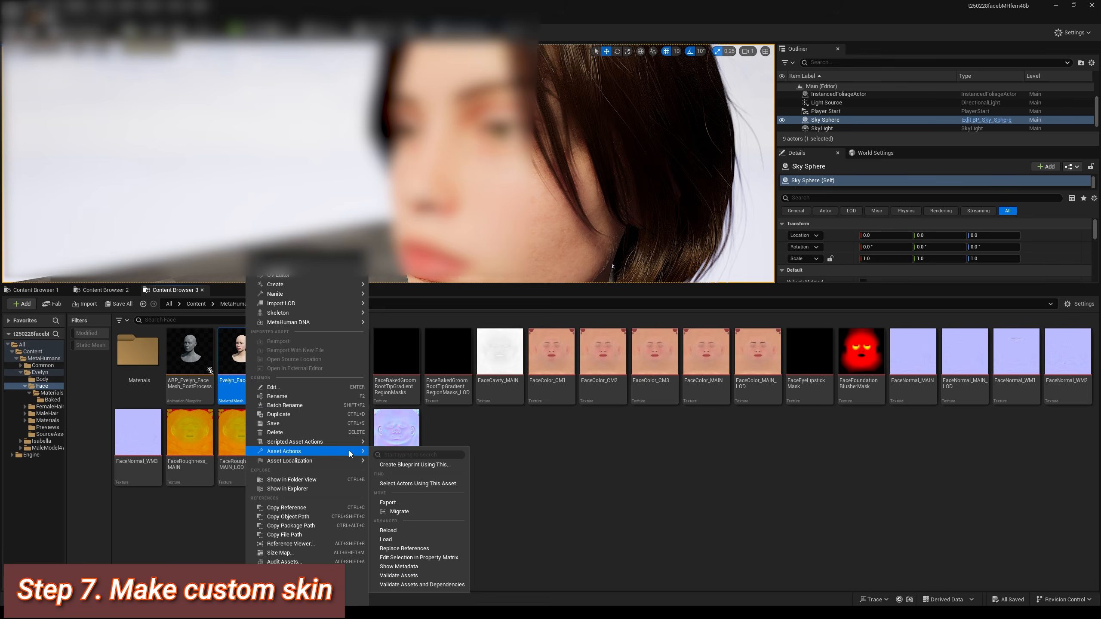
click(389, 502)
click(442, 255)
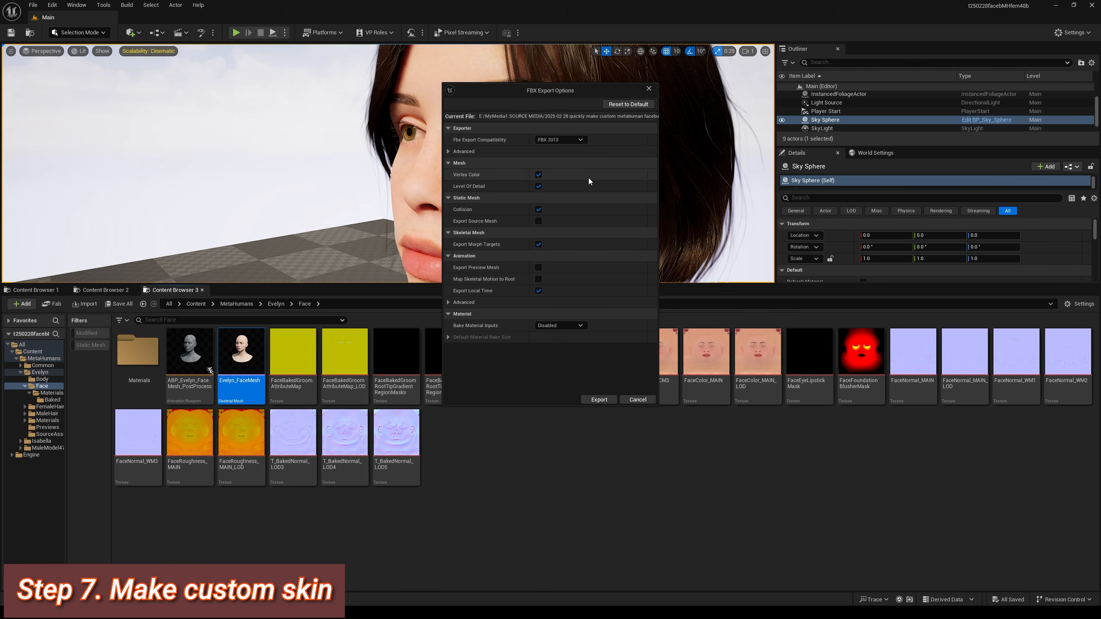
click(559, 302)
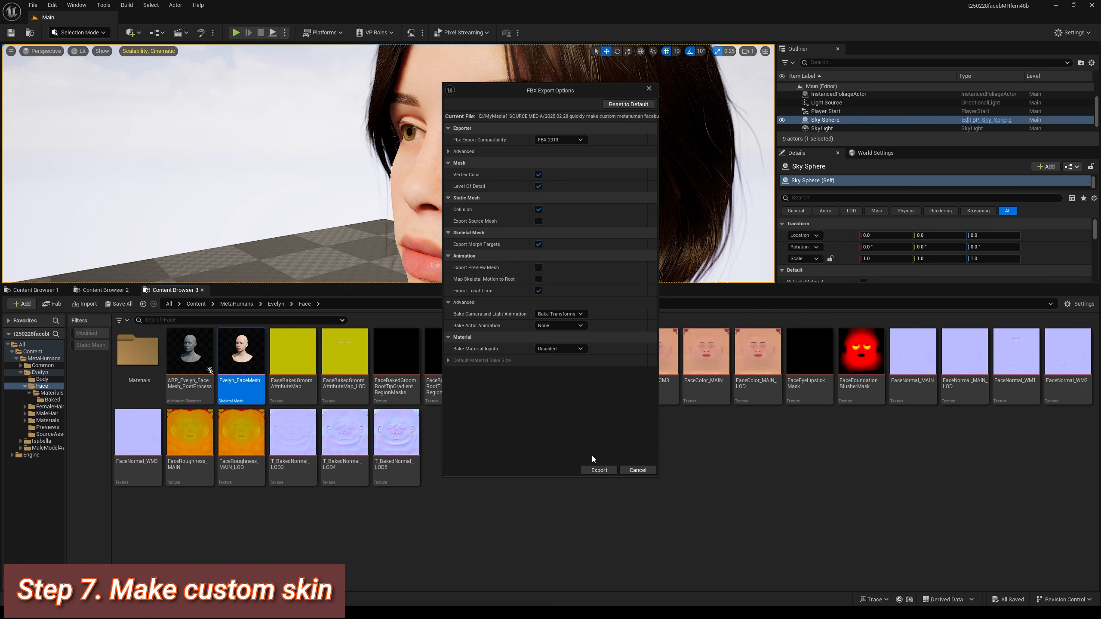
click(599, 470)
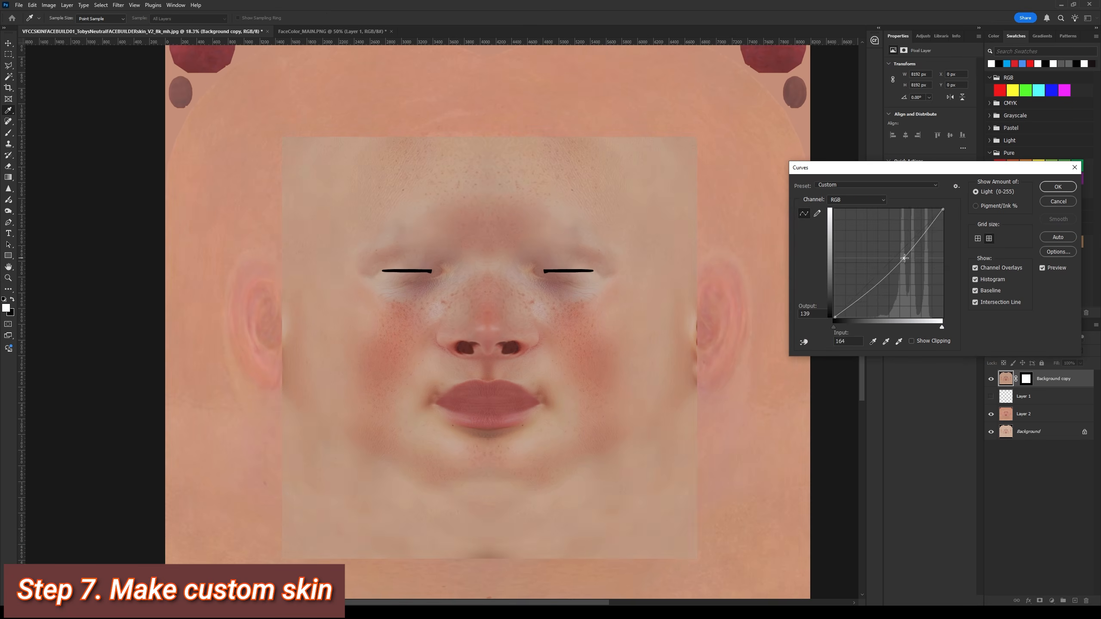
Step: In Photoshop, darken the Background copy layer of the skin texture with Curves, lowering the white point's output to 206
drag(904, 258, 906, 263)
drag(852, 306, 855, 309)
drag(906, 264, 899, 268)
drag(942, 210, 918, 246)
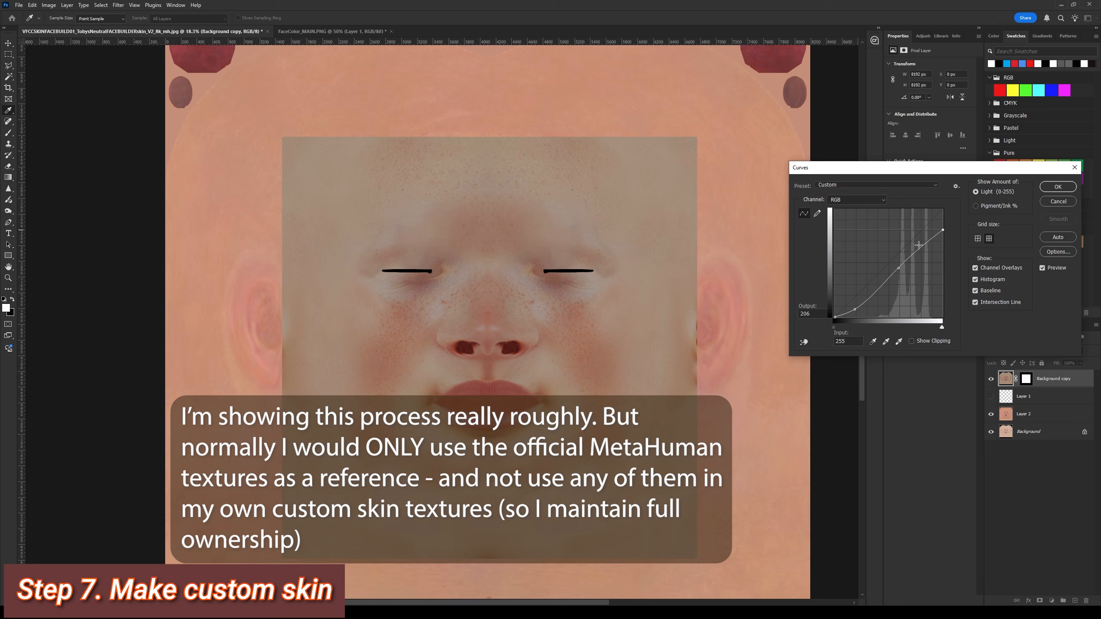
click(1057, 186)
click(48, 5)
mouse_move(64, 26)
click(147, 36)
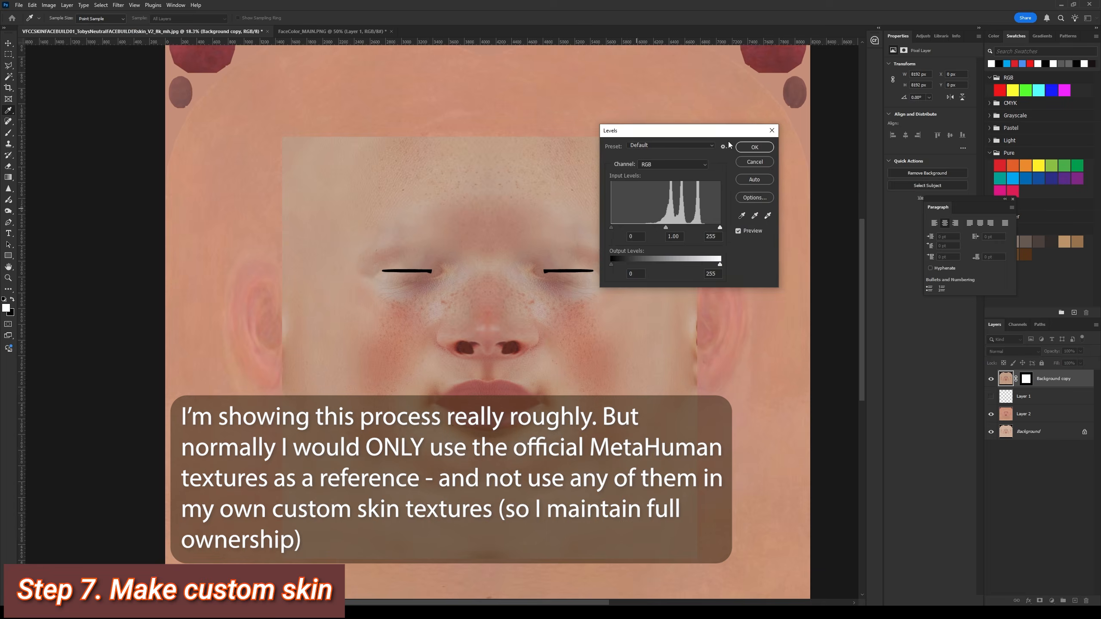
click(755, 162)
Step: Shift the Background copy layer's color with an image color adjustment to match the surrounding skin
click(48, 5)
click(148, 83)
drag(878, 223, 900, 225)
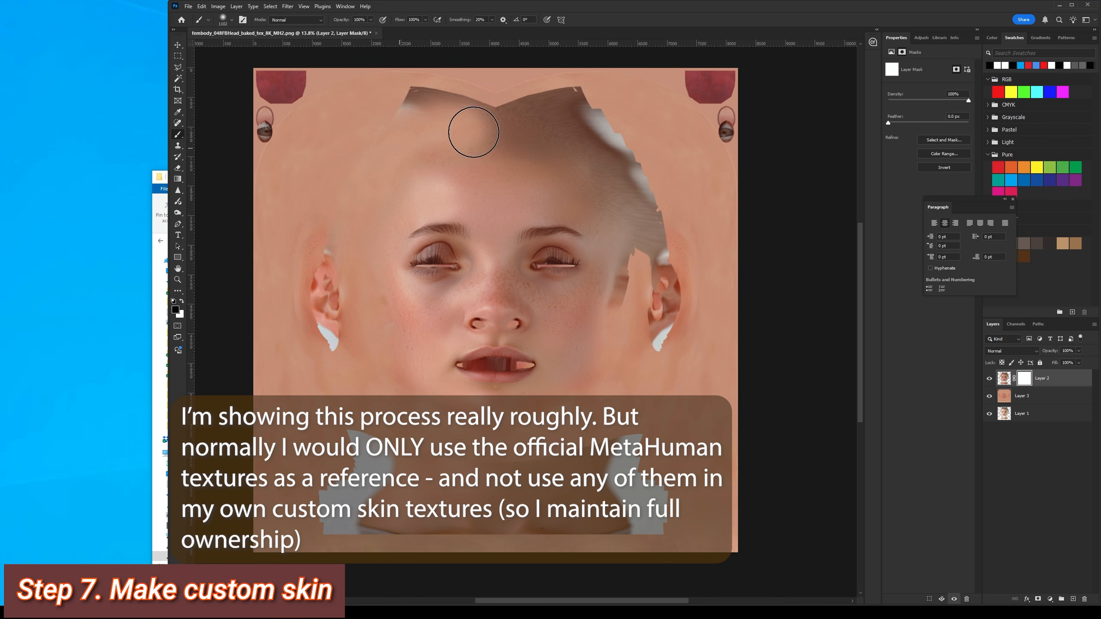
Step: Paint Layer 2's mask black around the face to hide the hair, baked ears and ragged outer edges
mouse_move(467, 135)
mouse_down()
mouse_move(610, 172)
mouse_move(347, 183)
mouse_up()
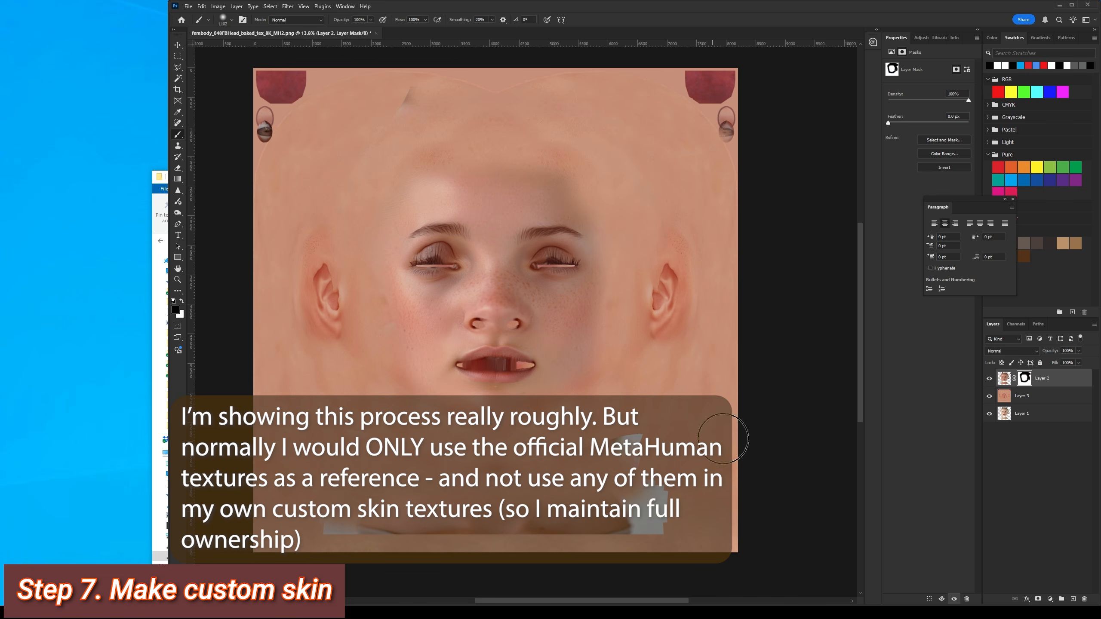
alt+scroll(507, 345, up, 5)
right_click(574, 398)
alt+scroll(584, 282, down, 6)
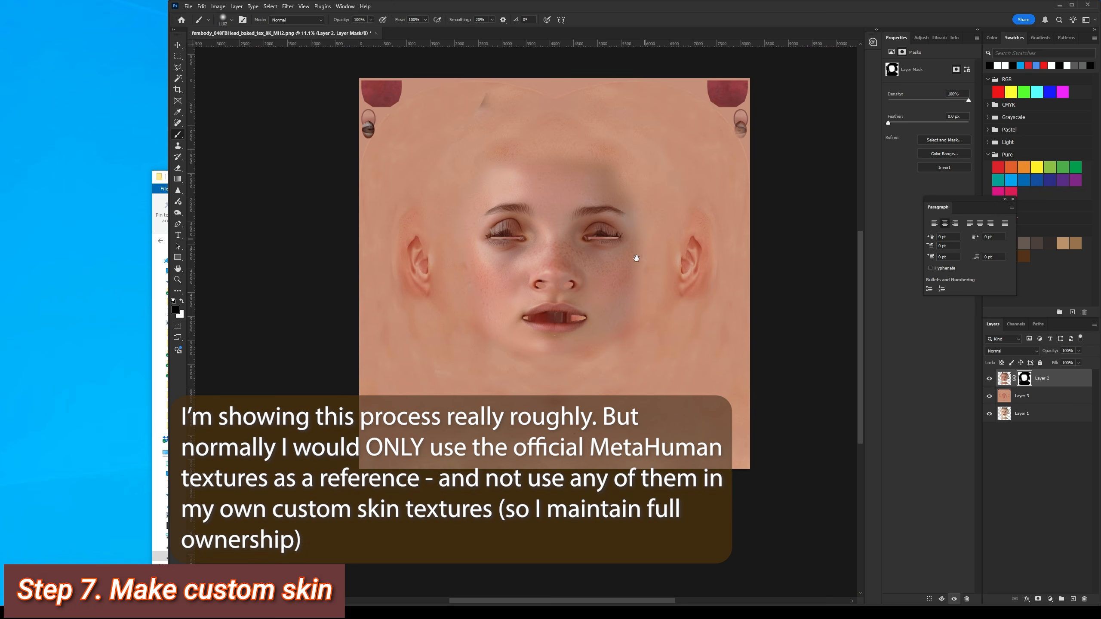
Step: Switch the top layer's visibility off and on to compare the blended face with the skin beneath
alt+scroll(634, 258, up, 1)
key(v)
click(991, 378)
click(991, 378)
click(991, 379)
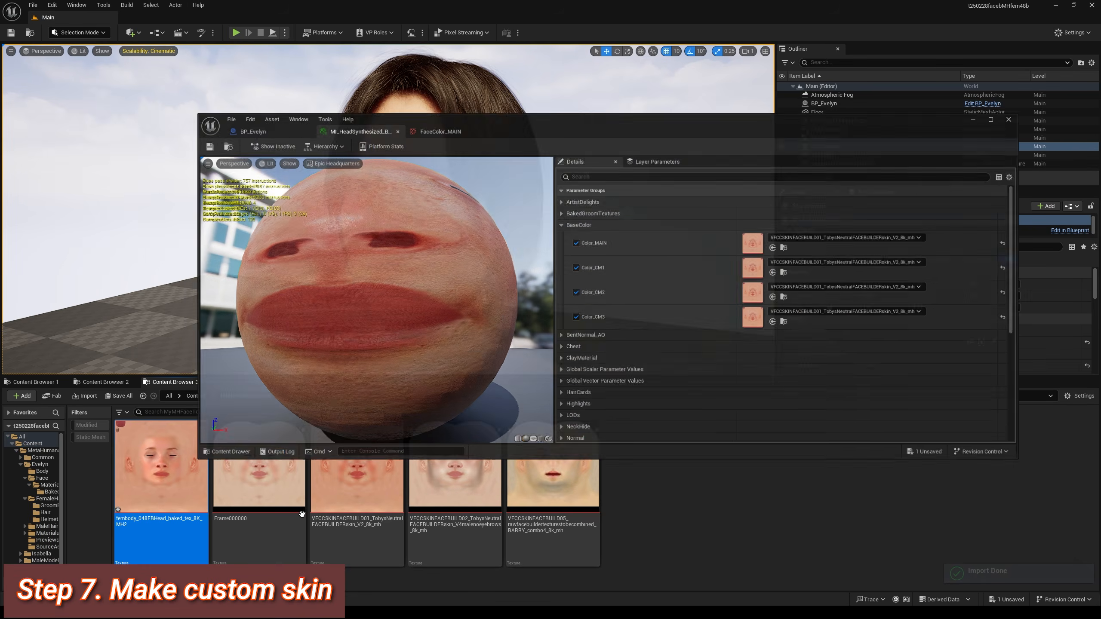
Step: In Unreal Engine, save the imported texture and assign fembody_048FBHead_baked_tex_8K_MH2 to Color_MAIN, Color_CM1 and Color_CM3 of the head material
key(ctrl+s)
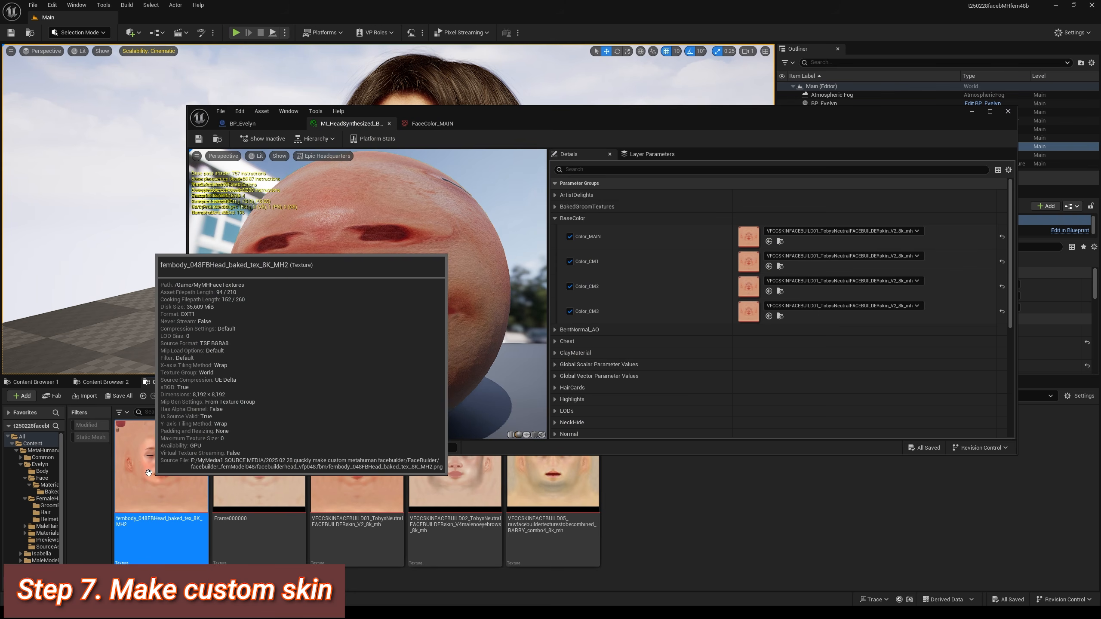
drag(159, 470, 747, 234)
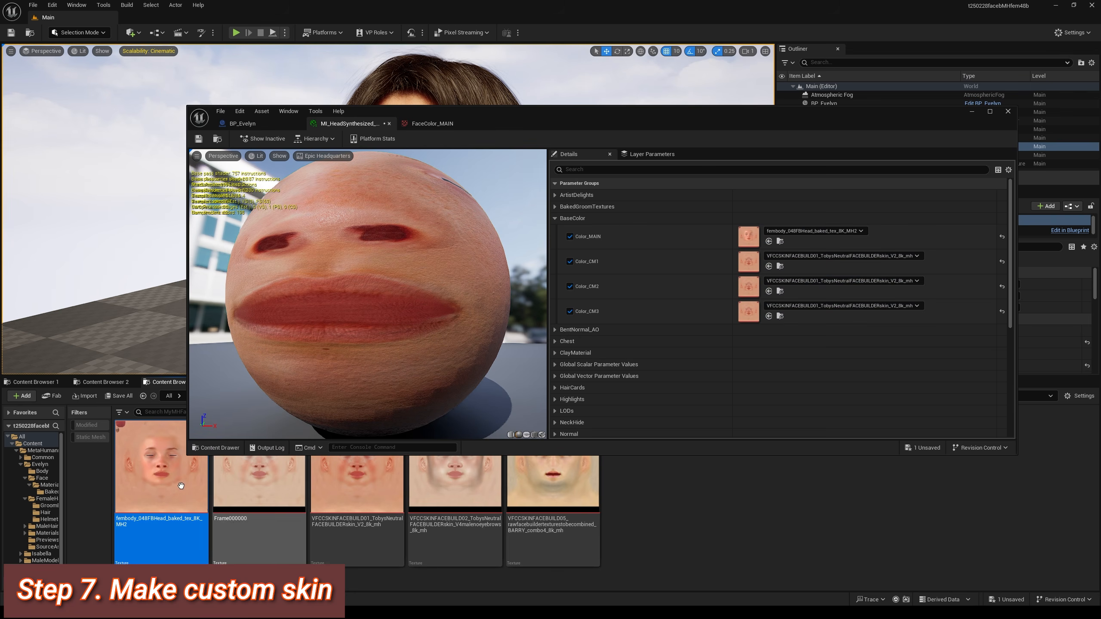
drag(158, 477, 748, 261)
drag(665, 129, 652, 199)
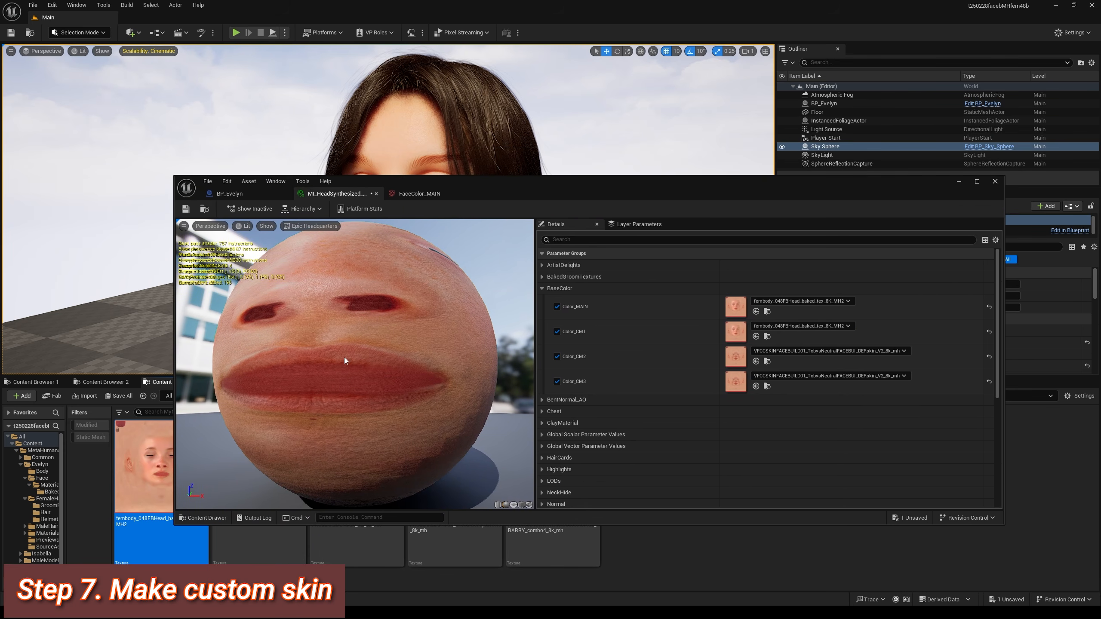
drag(131, 501, 736, 381)
drag(534, 182, 558, 239)
click(982, 238)
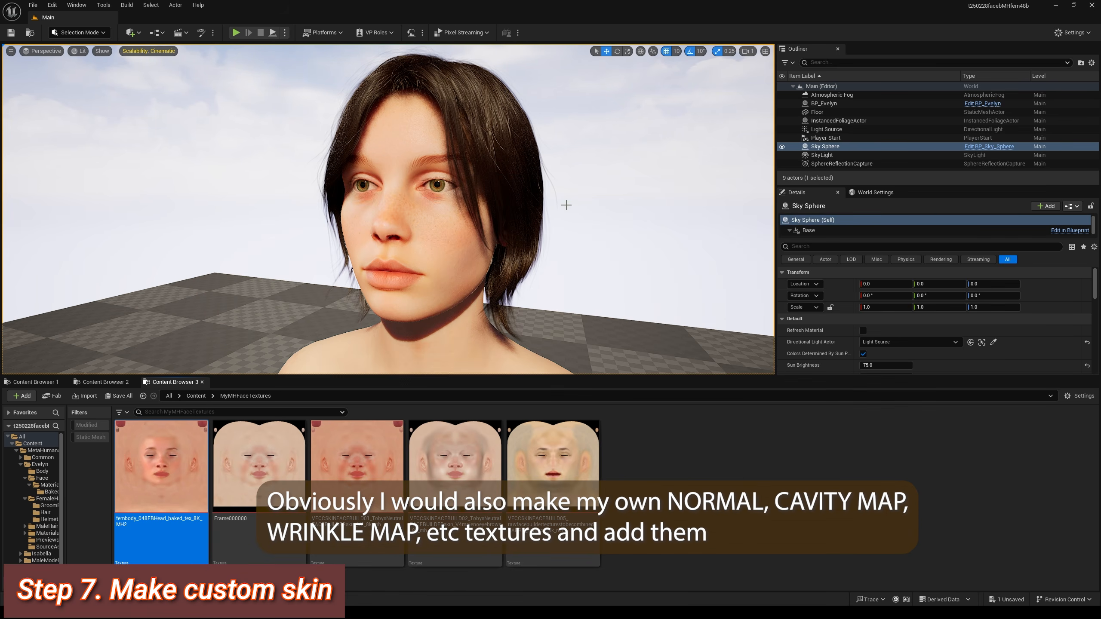
Step: Examine Evelyn's face with the custom skin up close from several angles
right_drag(566, 205, 565, 204)
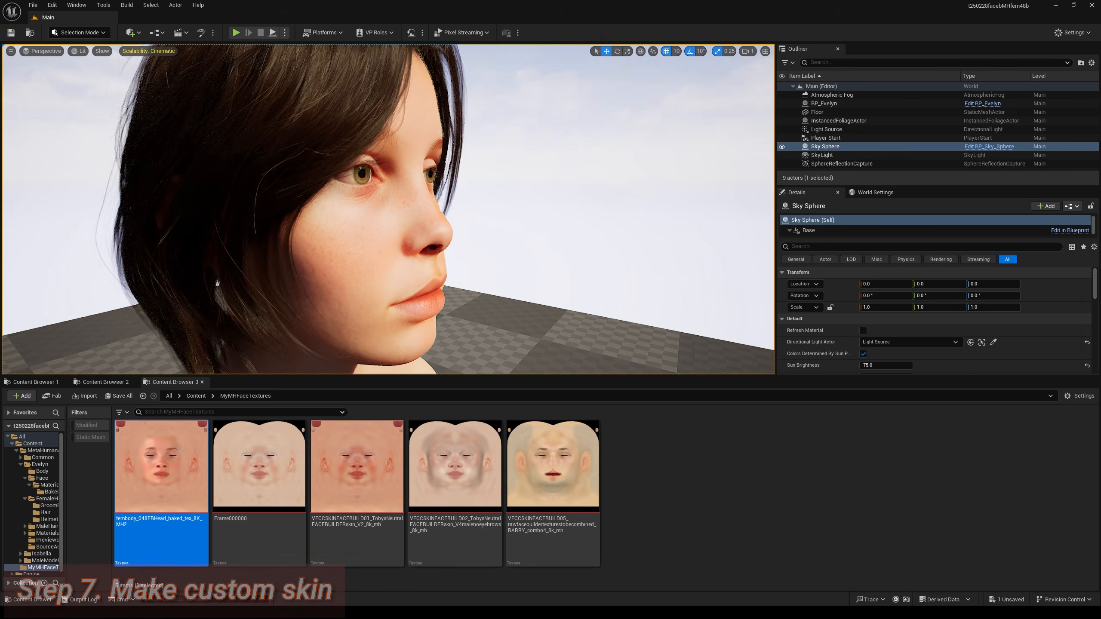
right_drag(565, 204, 565, 204)
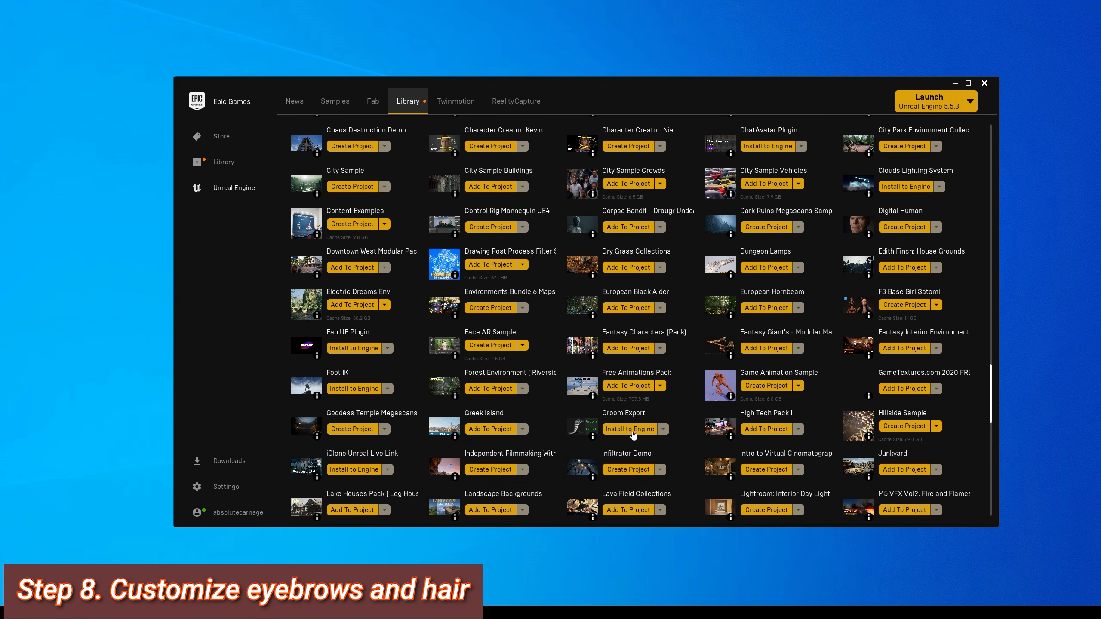
Step: In the Epic Games Launcher, check which engine versions the Groom Export plugin can be installed to, without installing it
click(620, 429)
click(538, 307)
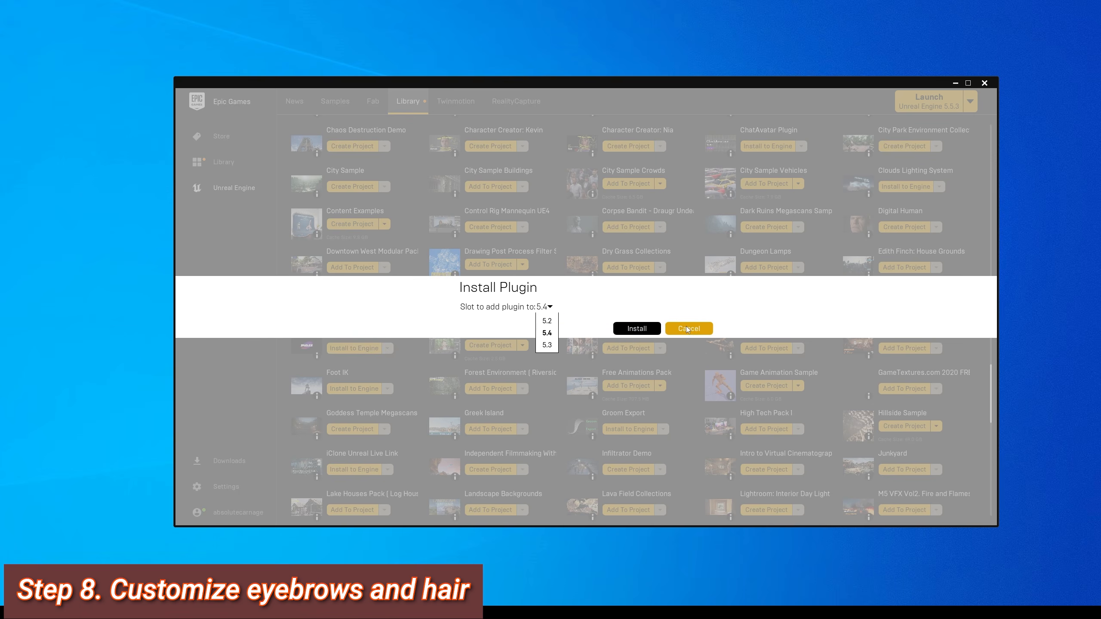
click(708, 326)
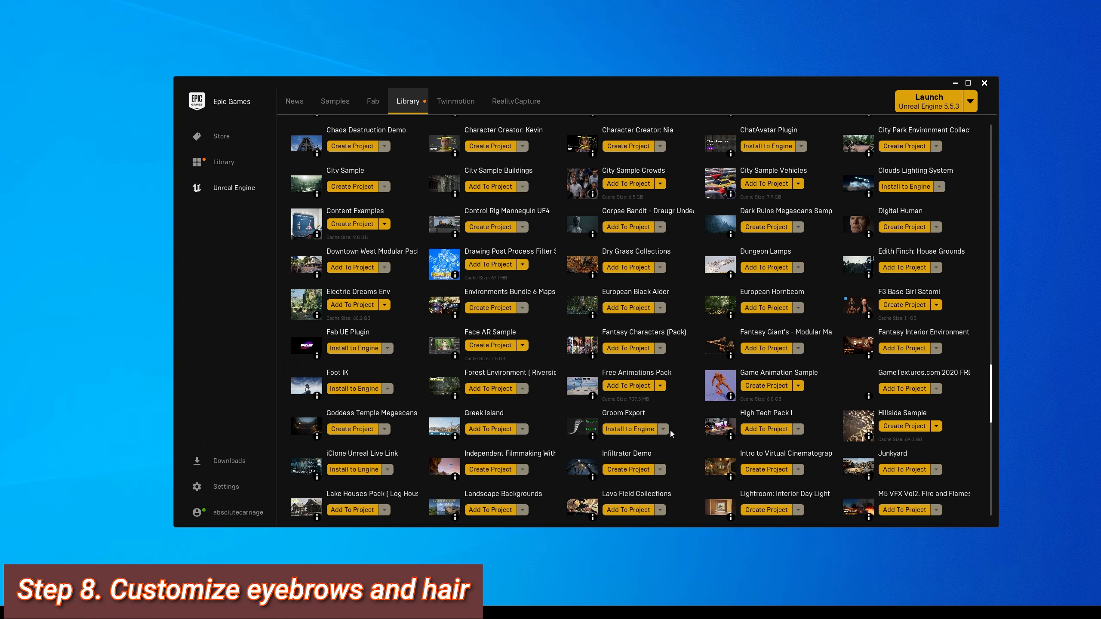